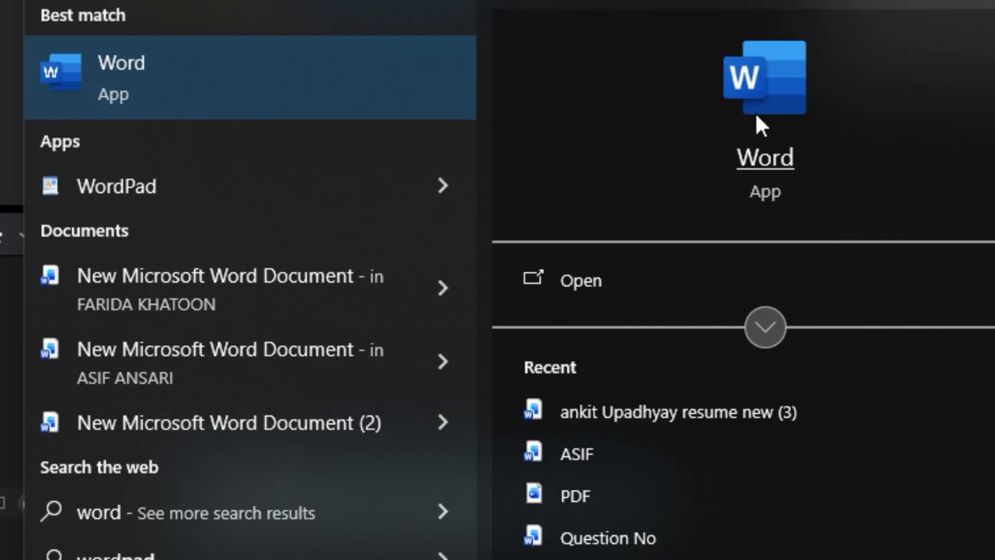
Step: Open Word and generate default sample paragraphs in the blank document with =rand()
{"action": "left_click", "coordinate": [739, 85]}
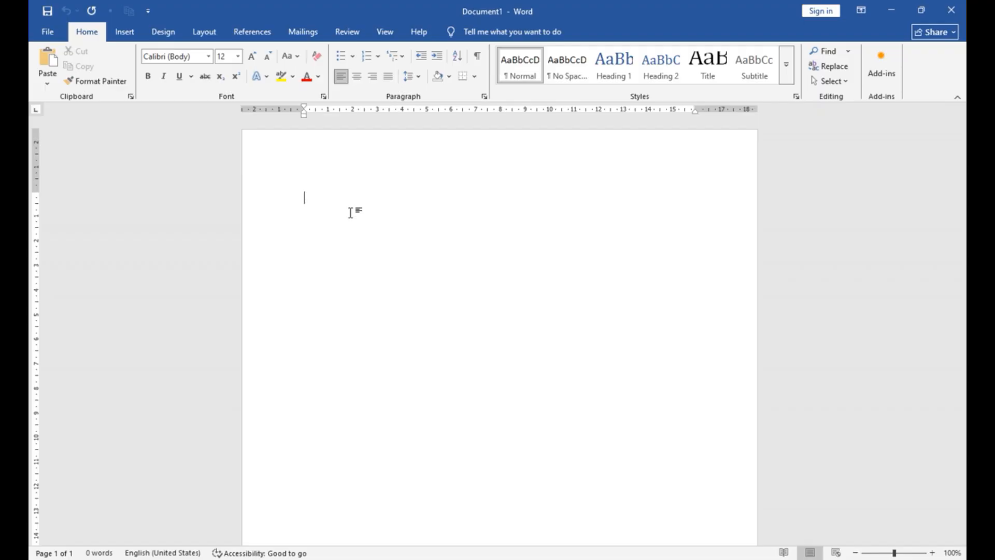
{"action": "type", "text": "=r"}
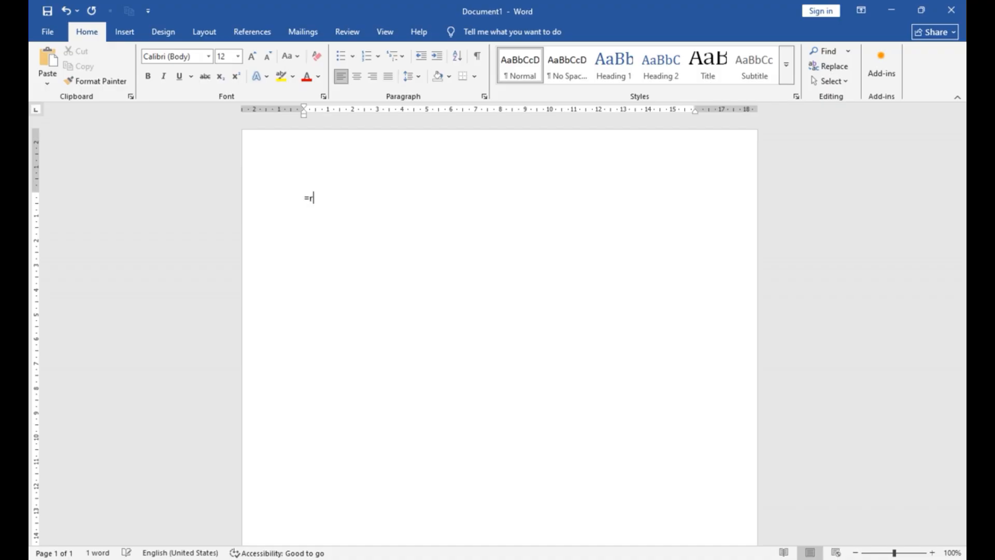
{"action": "type", "text": "and()"}
{"action": "key", "text": "Return"}
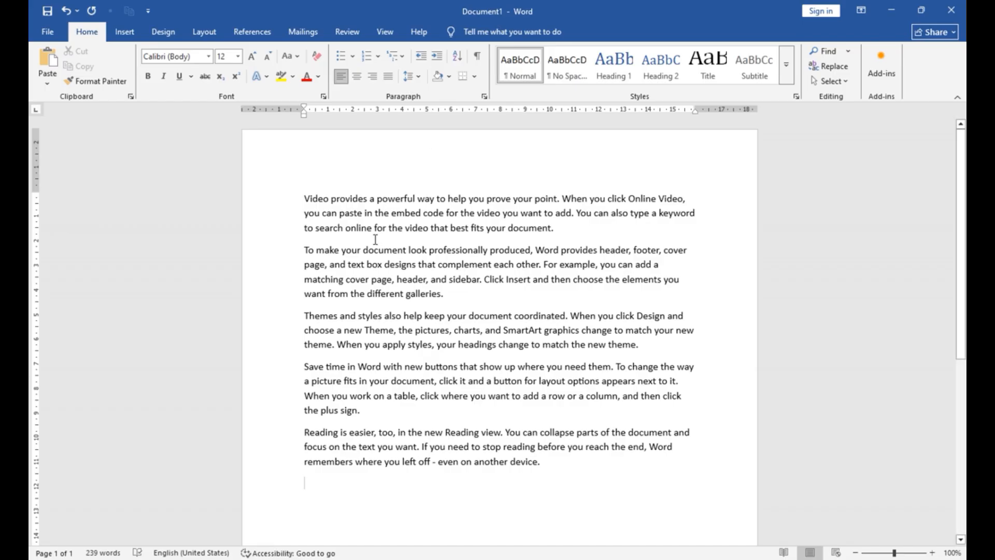
{"action": "left_click", "coordinate": [362, 213]}
{"action": "left_click", "coordinate": [378, 446]}
Step: Delete the sample text and generate ten paragraphs in its place with =rand(10)
{"action": "left_click_drag", "start_coordinate": [303, 199], "coordinate": [601, 479]}
{"action": "key", "text": "Delete"}
{"action": "type", "text": "="}
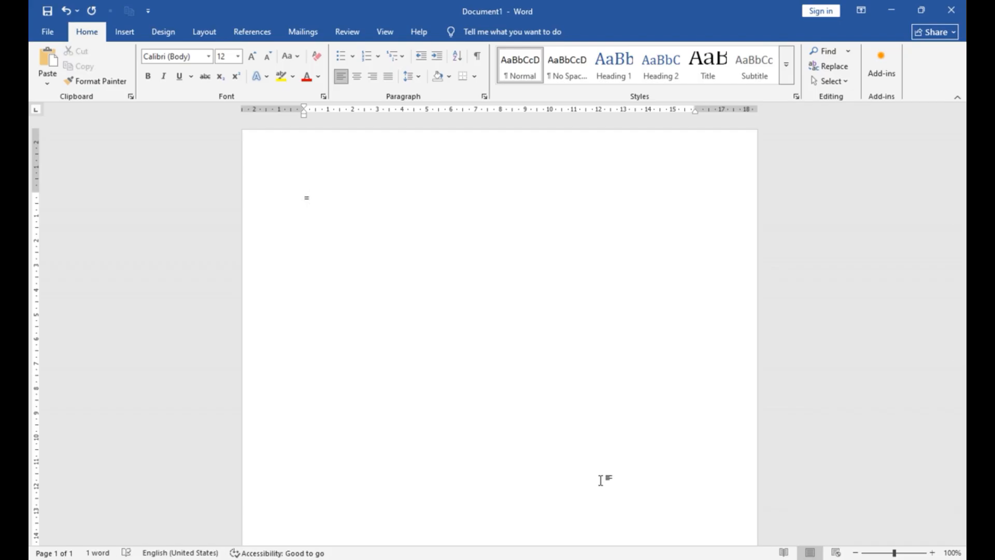
{"action": "type", "text": "rand"}
{"action": "key", "text": "Return"}
{"action": "type", "text": "()"}
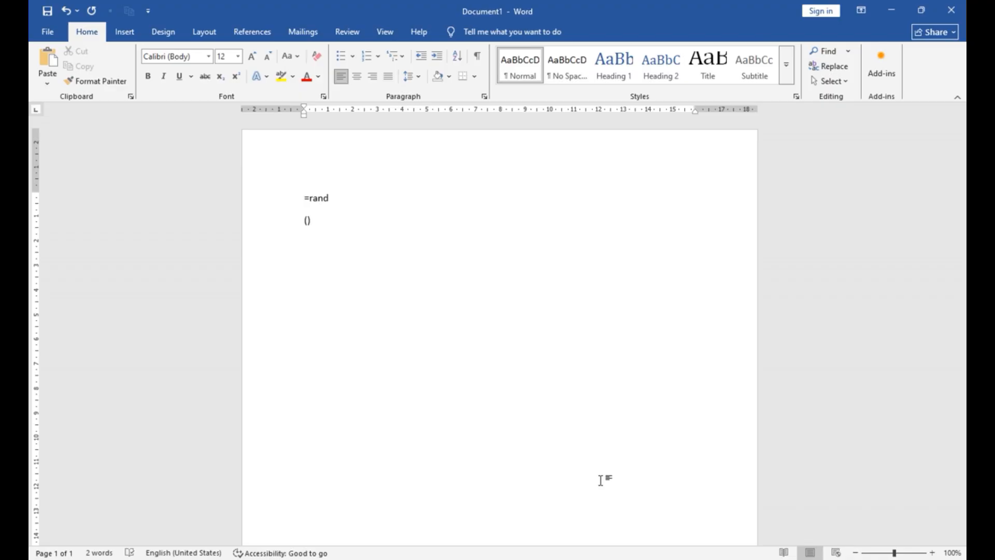
{"action": "key", "text": "BackSpace"}
{"action": "key", "text": "BackSpace"}
{"action": "key", "text": "BackSpace"}
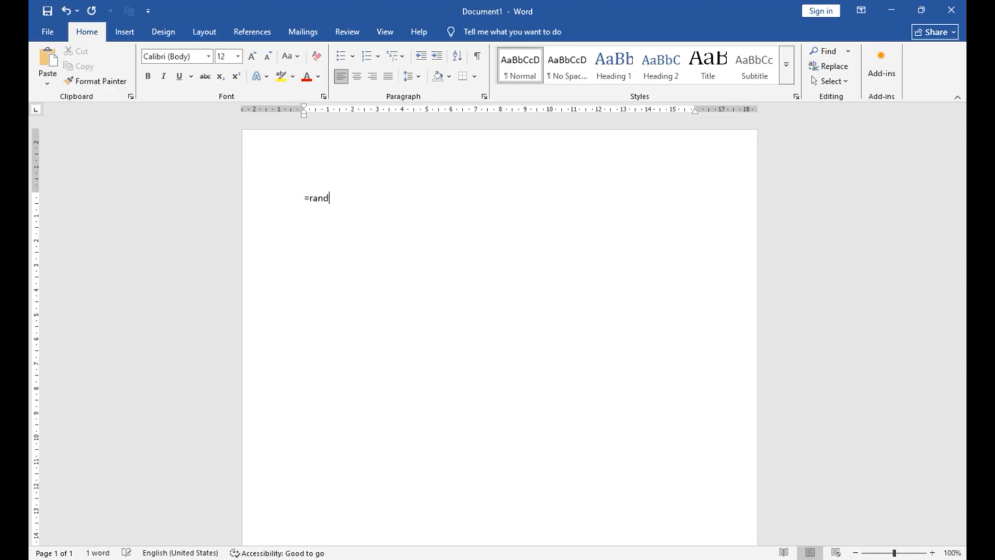
{"action": "type", "text": "(10)"}
{"action": "key", "text": "Return"}
Step: Examine the ten generated paragraphs from the beginning to the end of the page
{"action": "scroll", "coordinate": [694, 404], "scroll_direction": "up", "scroll_amount": 4}
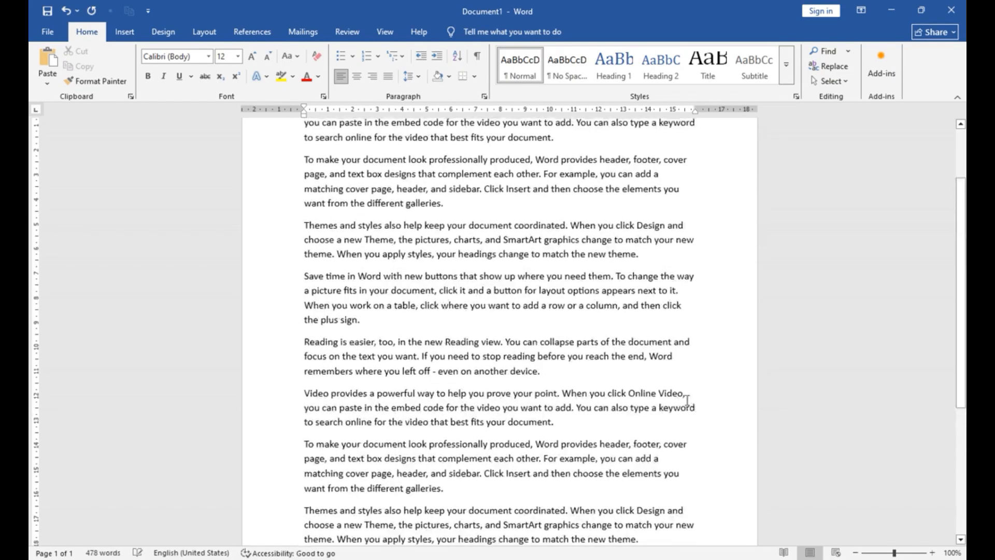
{"action": "scroll", "coordinate": [686, 400], "scroll_direction": "up", "scroll_amount": 2}
{"action": "left_click_drag", "start_coordinate": [304, 199], "coordinate": [371, 243]}
{"action": "left_click", "coordinate": [351, 265]}
{"action": "left_click_drag", "start_coordinate": [305, 331], "coordinate": [387, 368]}
{"action": "scroll", "coordinate": [353, 339], "scroll_direction": "down", "scroll_amount": 1}
{"action": "scroll", "coordinate": [357, 360], "scroll_direction": "down", "scroll_amount": 2}
{"action": "scroll", "coordinate": [355, 360], "scroll_direction": "down", "scroll_amount": 1}
{"action": "scroll", "coordinate": [366, 384], "scroll_direction": "down", "scroll_amount": 2}
{"action": "scroll", "coordinate": [369, 378], "scroll_direction": "down", "scroll_amount": 1}
{"action": "scroll", "coordinate": [385, 375], "scroll_direction": "down", "scroll_amount": 1}
{"action": "left_click_drag", "start_coordinate": [384, 418], "coordinate": [403, 433]}
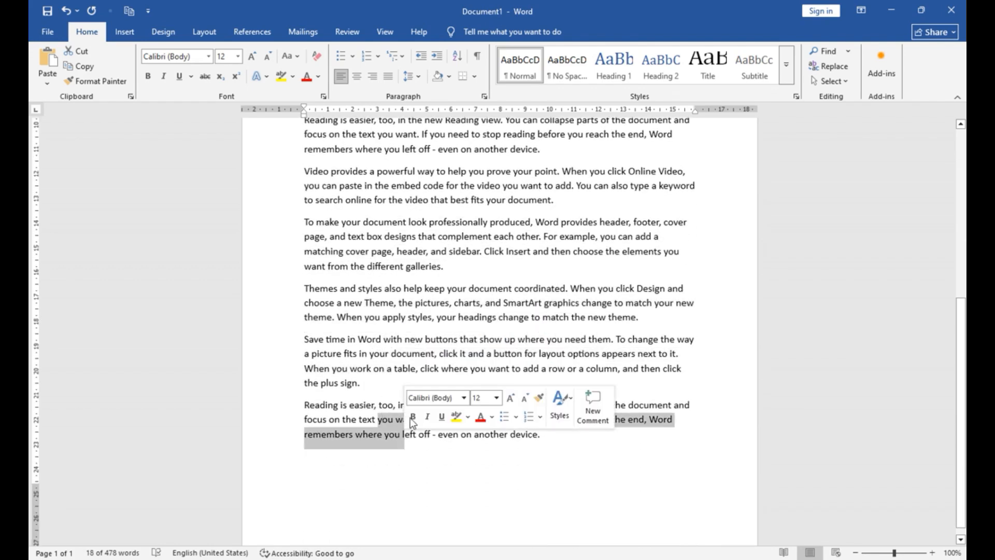
{"action": "scroll", "coordinate": [466, 388], "scroll_direction": "up", "scroll_amount": 5}
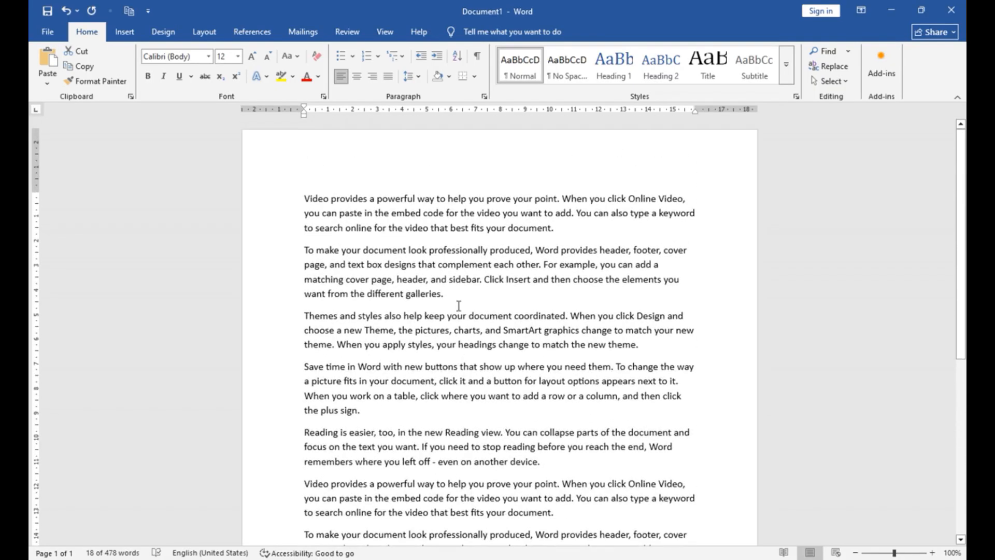
{"action": "left_click", "coordinate": [458, 303]}
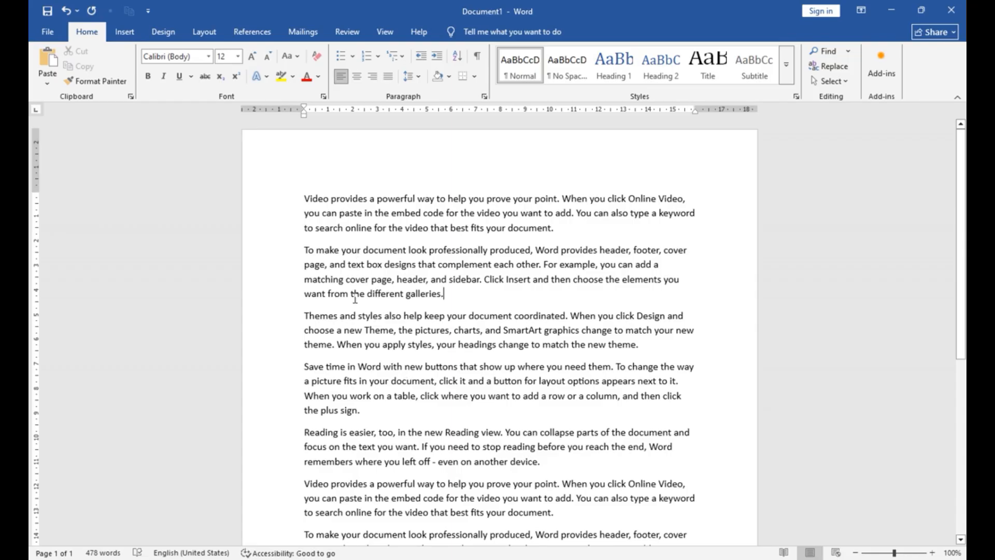
Step: Mark the first five paragraphs and compare them with the remaining paragraphs below
{"action": "left_click_drag", "start_coordinate": [305, 199], "coordinate": [535, 460]}
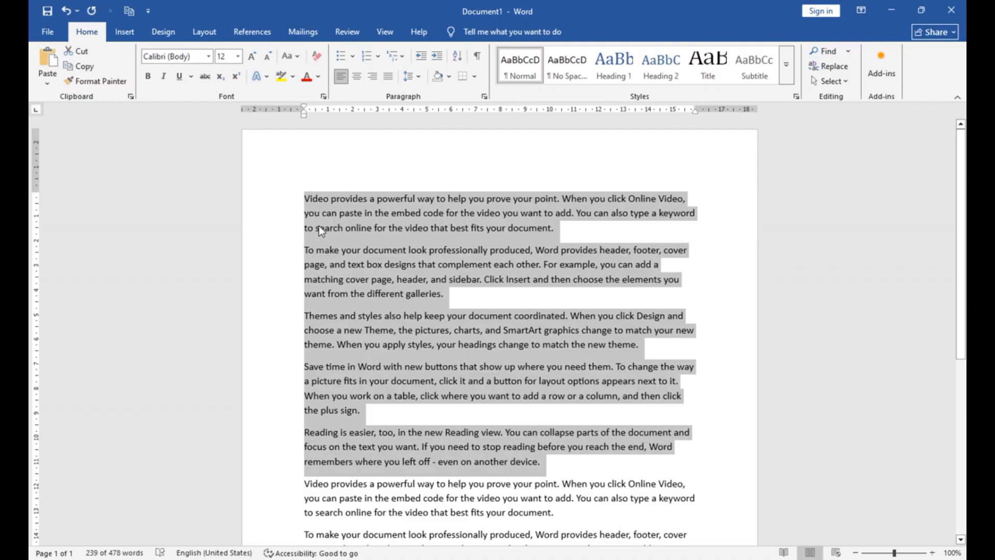
{"action": "scroll", "coordinate": [318, 226], "scroll_direction": "down", "scroll_amount": 2}
{"action": "scroll", "coordinate": [335, 233], "scroll_direction": "up", "scroll_amount": 2}
{"action": "scroll", "coordinate": [348, 290], "scroll_direction": "down", "scroll_amount": 2}
{"action": "scroll", "coordinate": [350, 335], "scroll_direction": "up", "scroll_amount": 2}
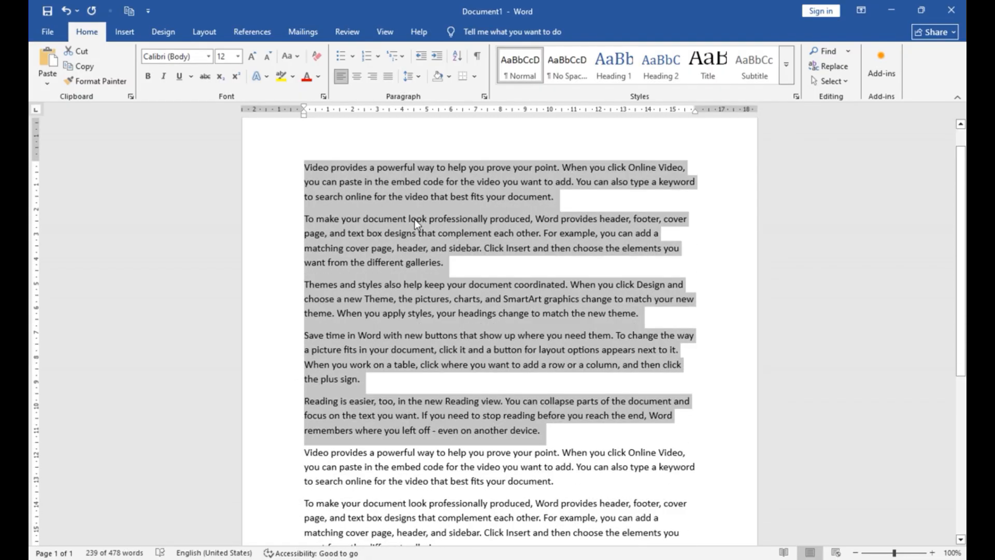
{"action": "scroll", "coordinate": [415, 219], "scroll_direction": "down", "scroll_amount": 3}
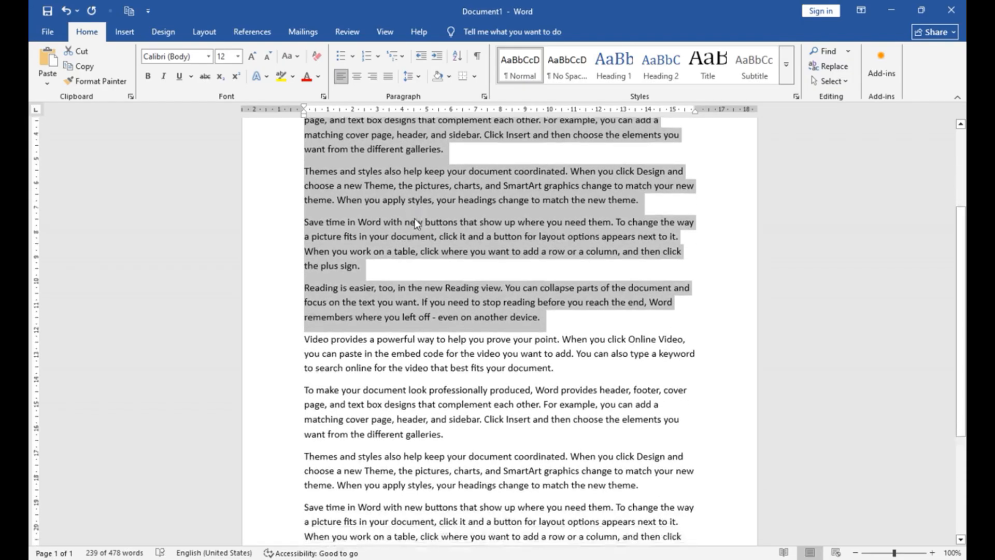
{"action": "scroll", "coordinate": [415, 223], "scroll_direction": "down", "scroll_amount": 3}
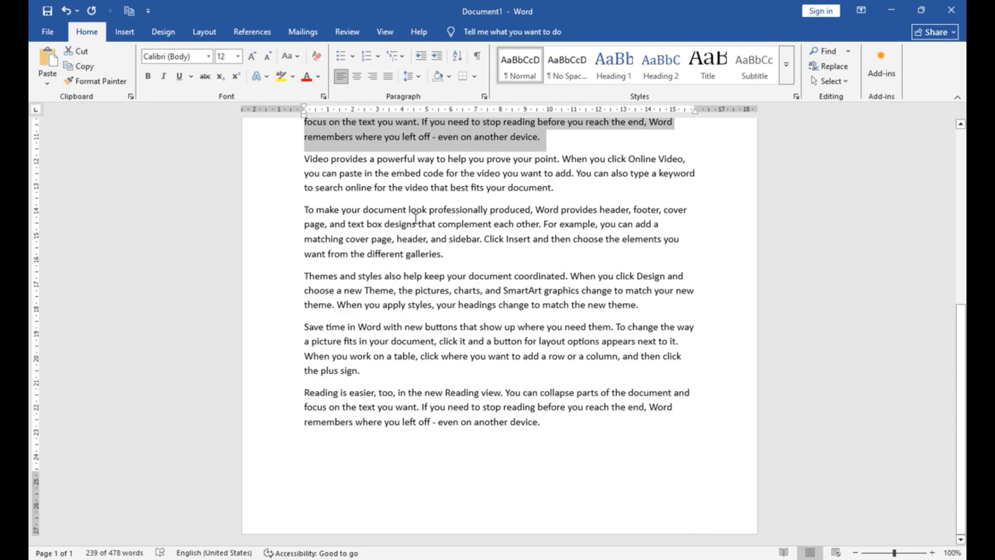
{"action": "scroll", "coordinate": [415, 219], "scroll_direction": "up", "scroll_amount": 6}
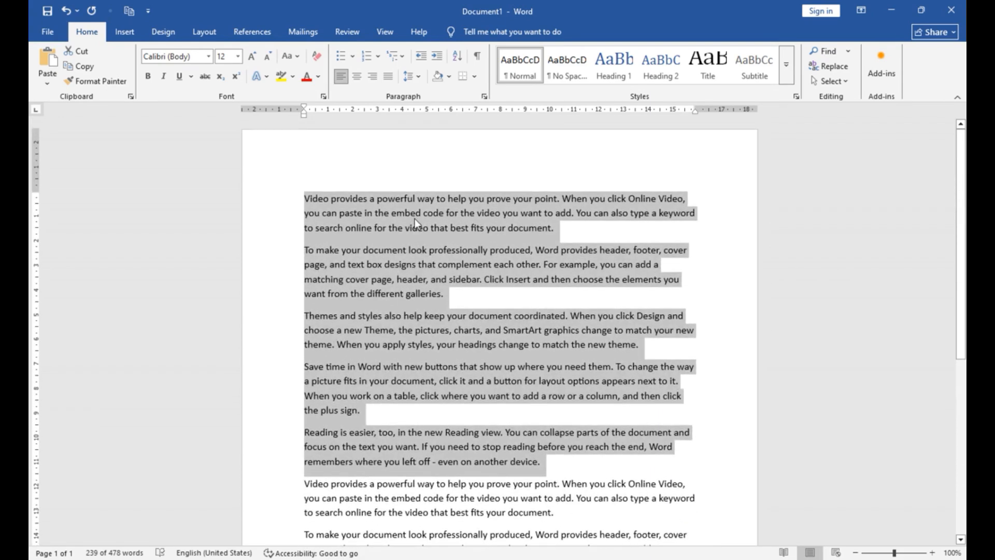
{"action": "left_click", "coordinate": [414, 222]}
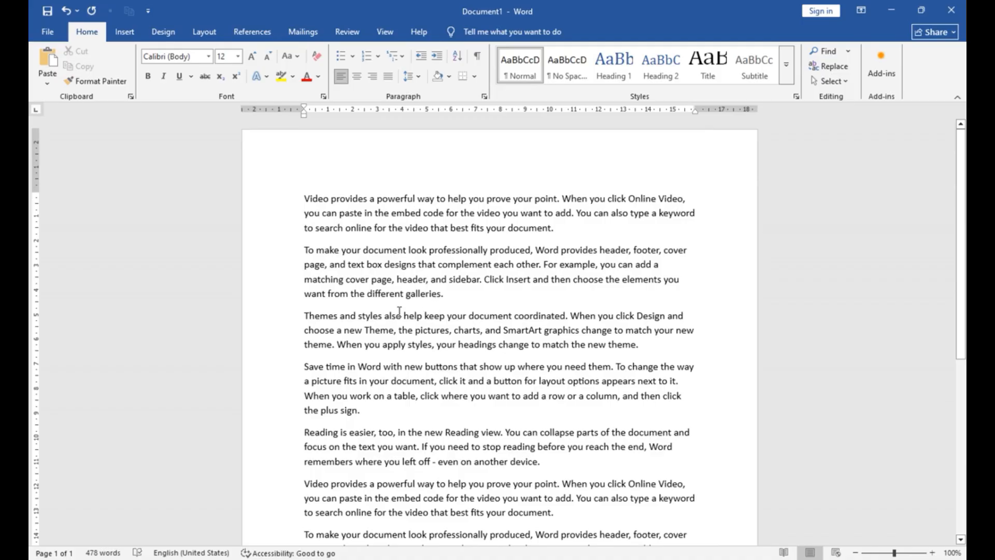
Step: Replace the whole document content with default sample paragraphs generated by =rand()
{"action": "key", "text": "ctrl+a"}
{"action": "type", "text": "="}
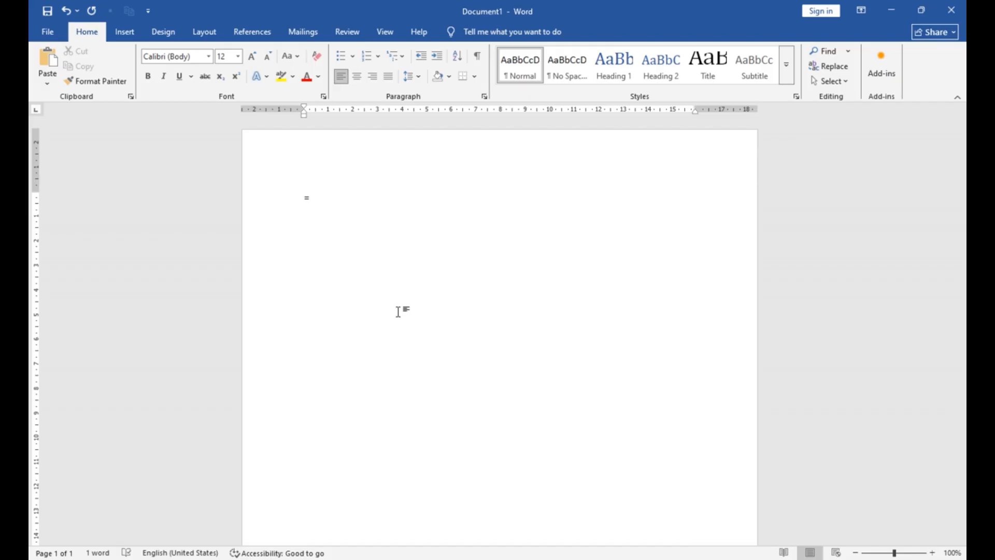
{"action": "type", "text": "rand()"}
{"action": "key", "text": "Return"}
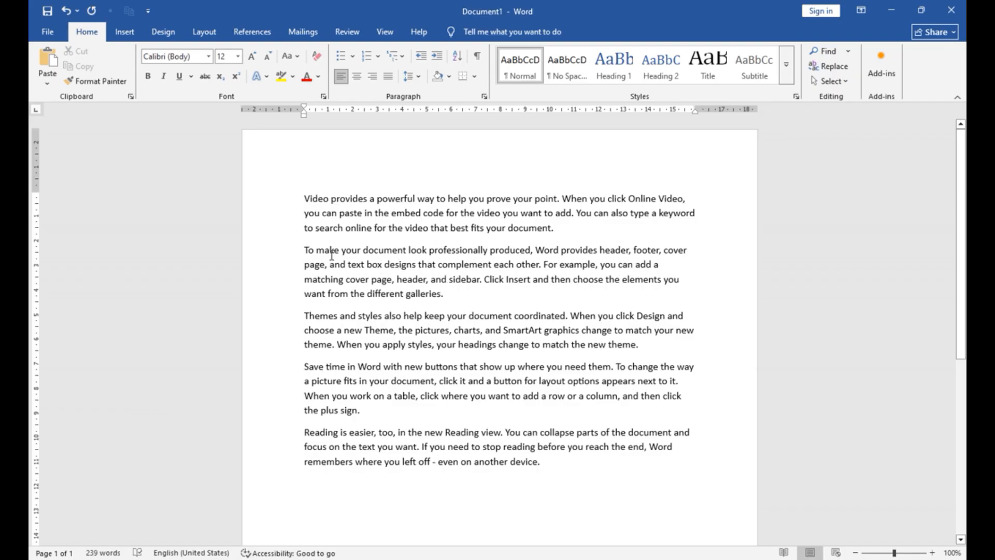
{"action": "left_click_drag", "start_coordinate": [326, 201], "coordinate": [422, 339]}
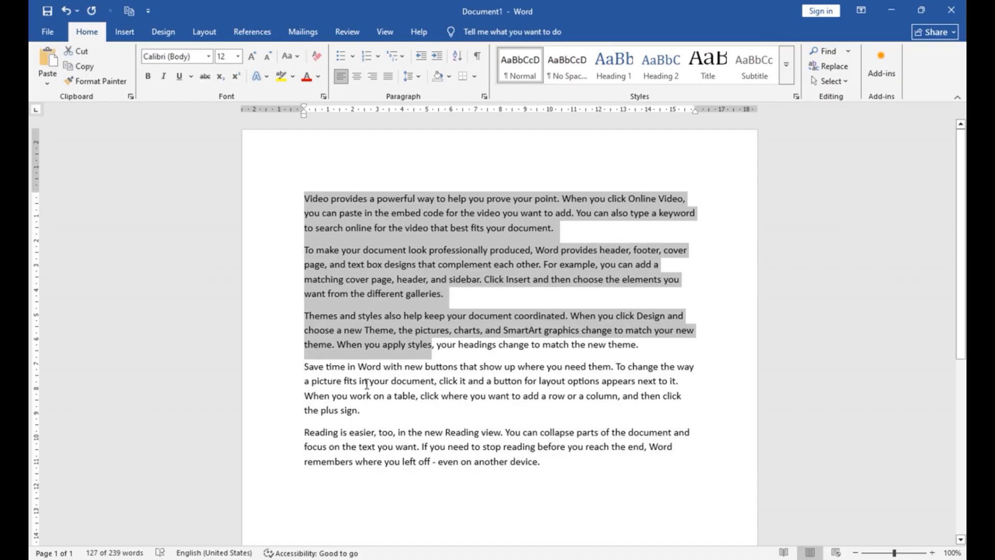
{"action": "left_click_drag", "start_coordinate": [359, 381], "coordinate": [402, 461]}
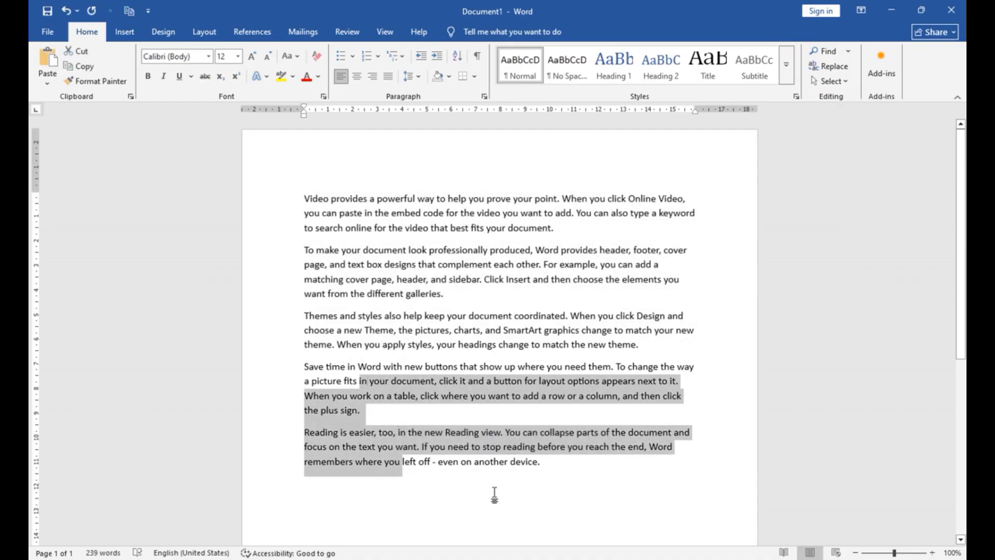
{"action": "left_click", "coordinate": [489, 483]}
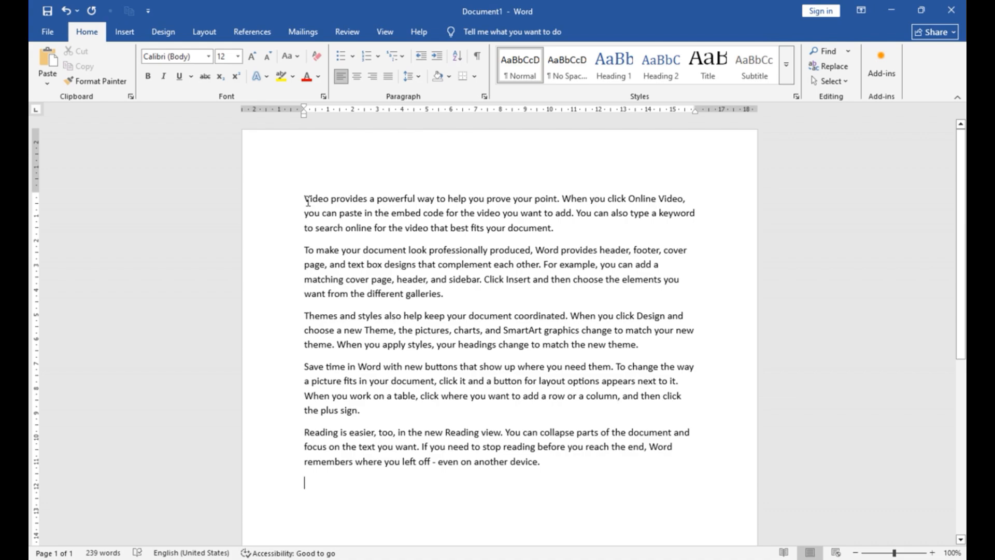
Step: Copy the first paragraph and paste it on a new line after the second paragraph
{"action": "left_click_drag", "start_coordinate": [308, 201], "coordinate": [565, 223]}
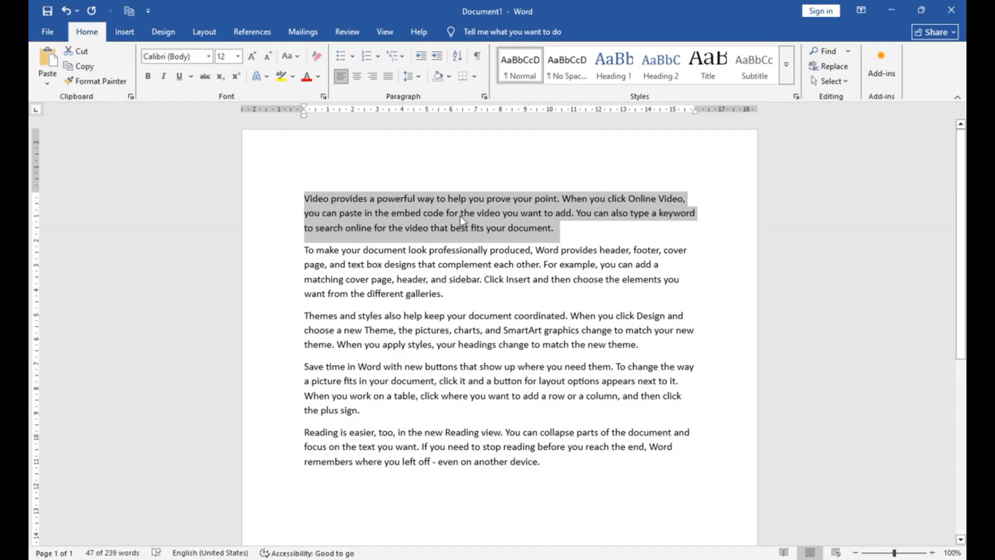
{"action": "left_click", "coordinate": [84, 68]}
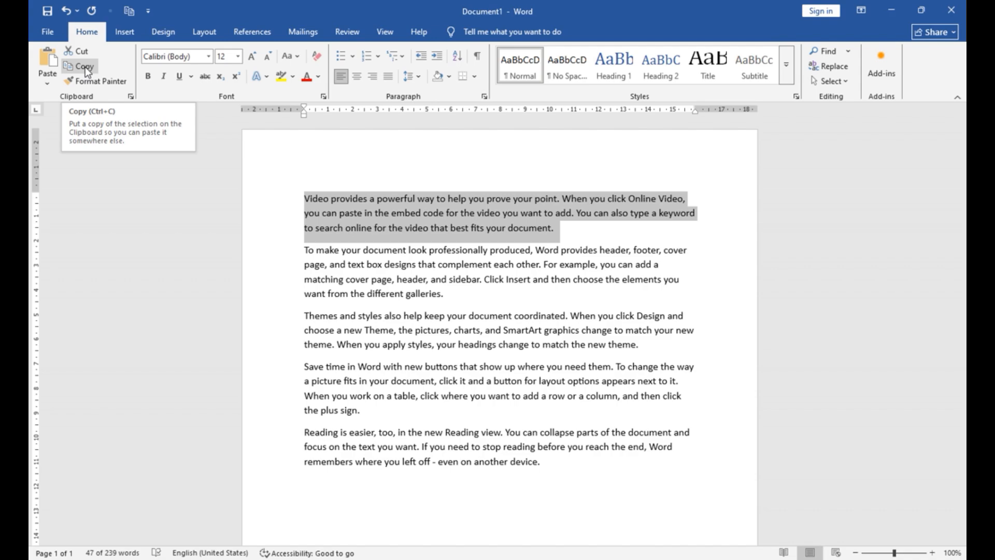
{"action": "left_click", "coordinate": [86, 67]}
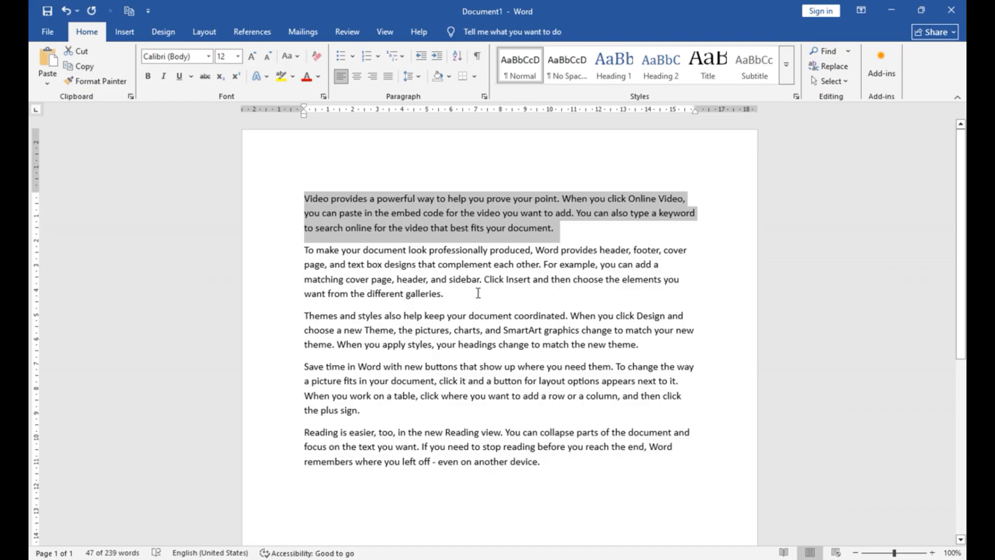
{"action": "left_click", "coordinate": [474, 313]}
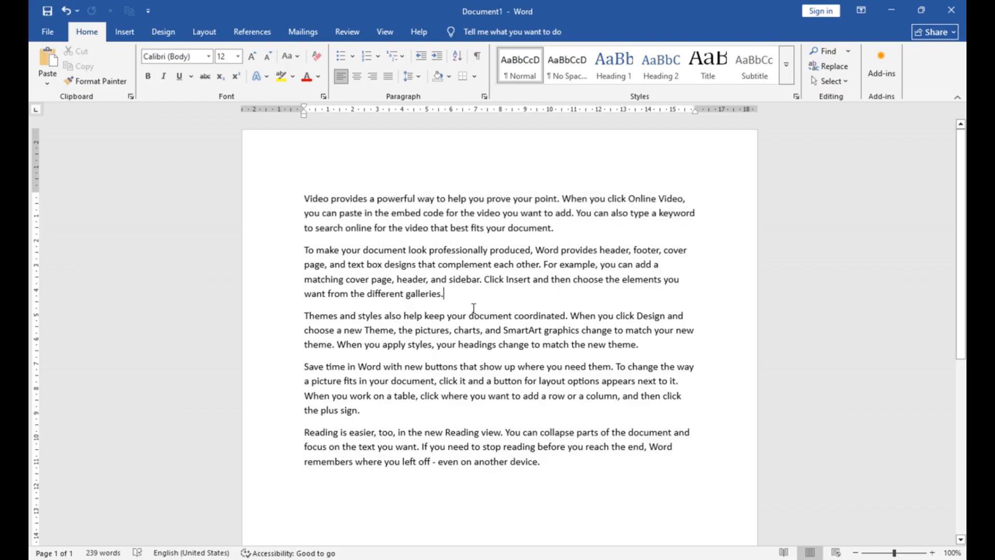
{"action": "key", "text": "Return"}
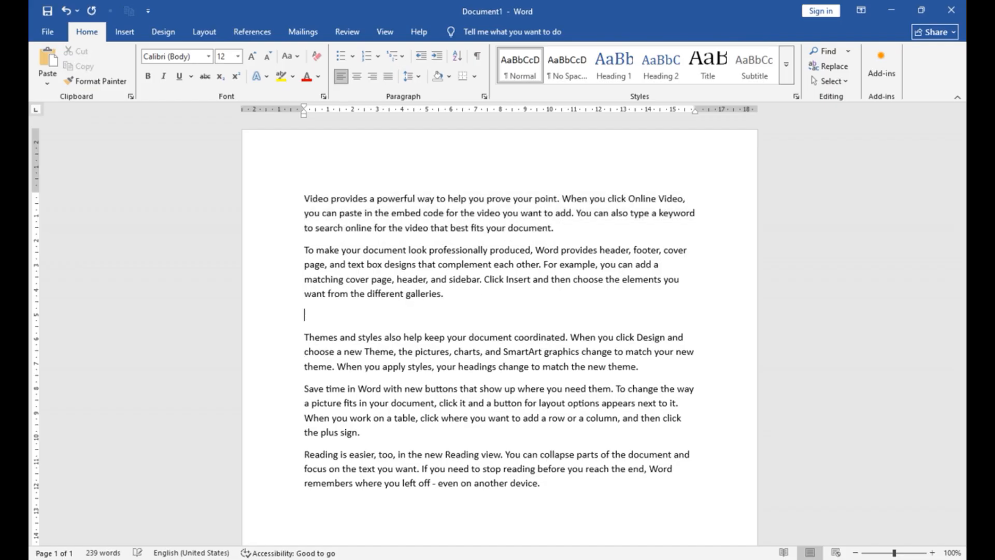
{"action": "left_click", "coordinate": [47, 59]}
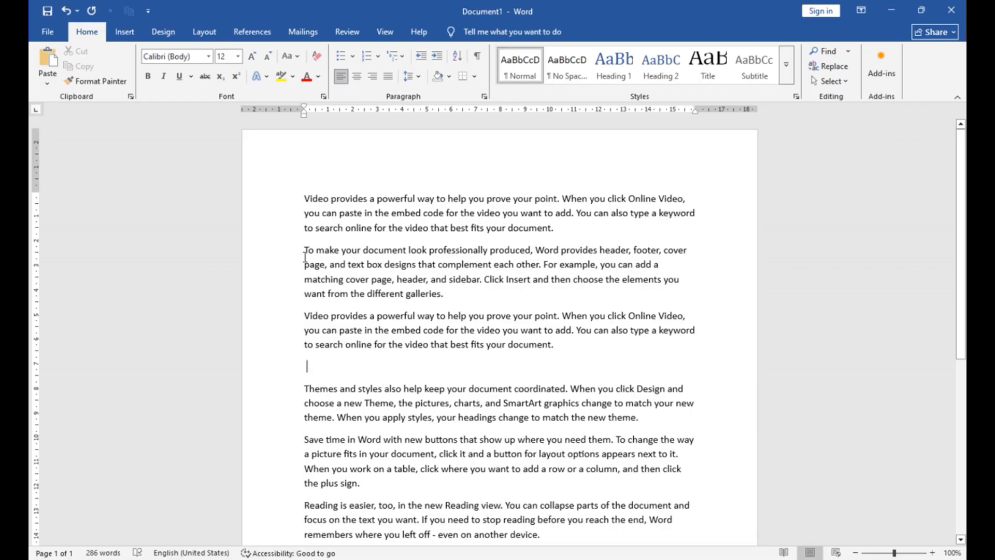
{"action": "left_click_drag", "start_coordinate": [305, 252], "coordinate": [444, 296]}
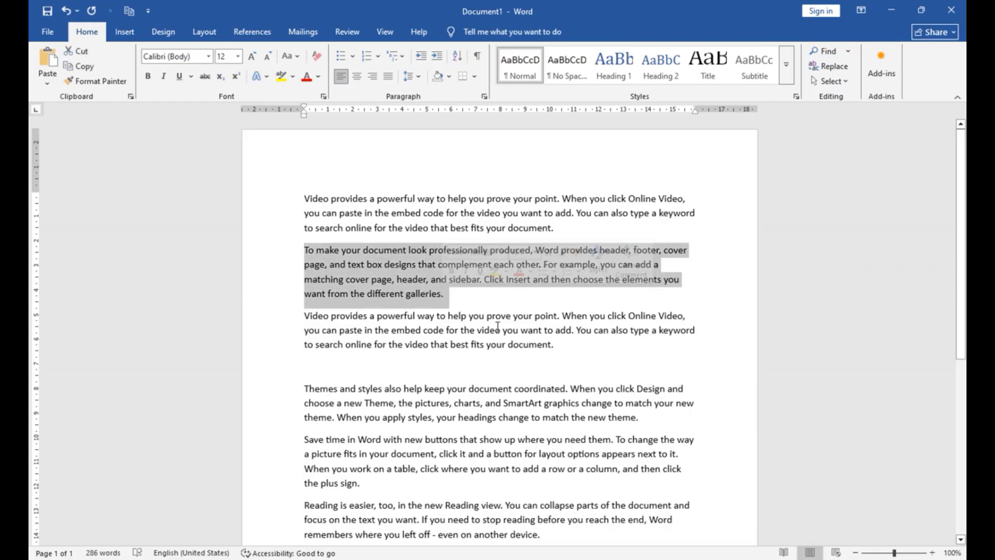
{"action": "left_click", "coordinate": [501, 309]}
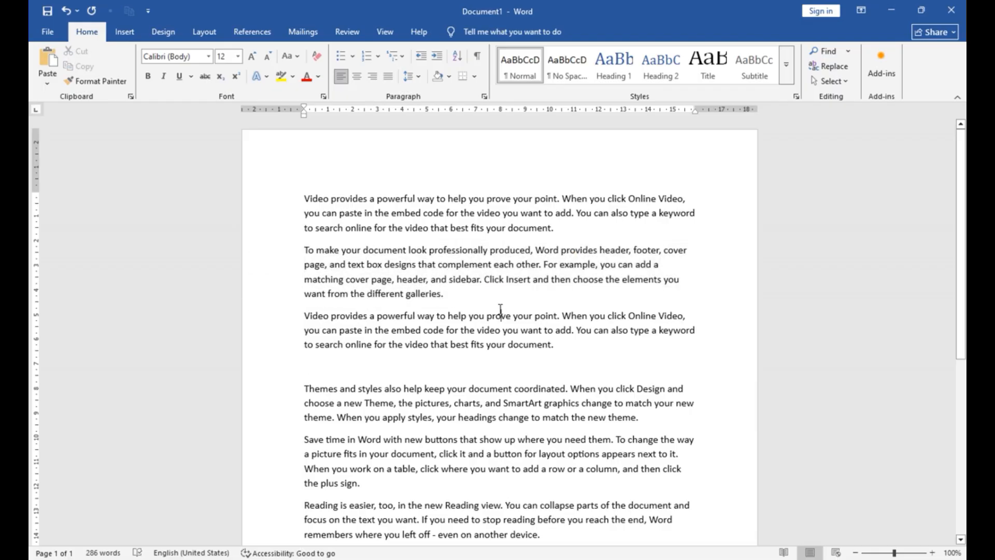
Step: Copy the word "provides" from the first paragraph and paste it on the empty line above the "Themes and styles" paragraph
{"action": "double_click", "coordinate": [349, 199]}
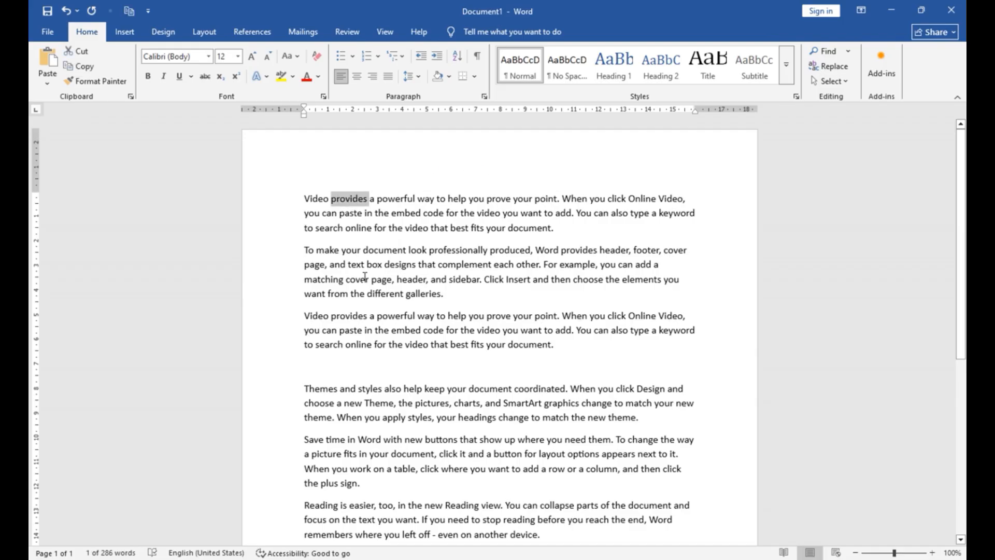
{"action": "left_click", "coordinate": [88, 67]}
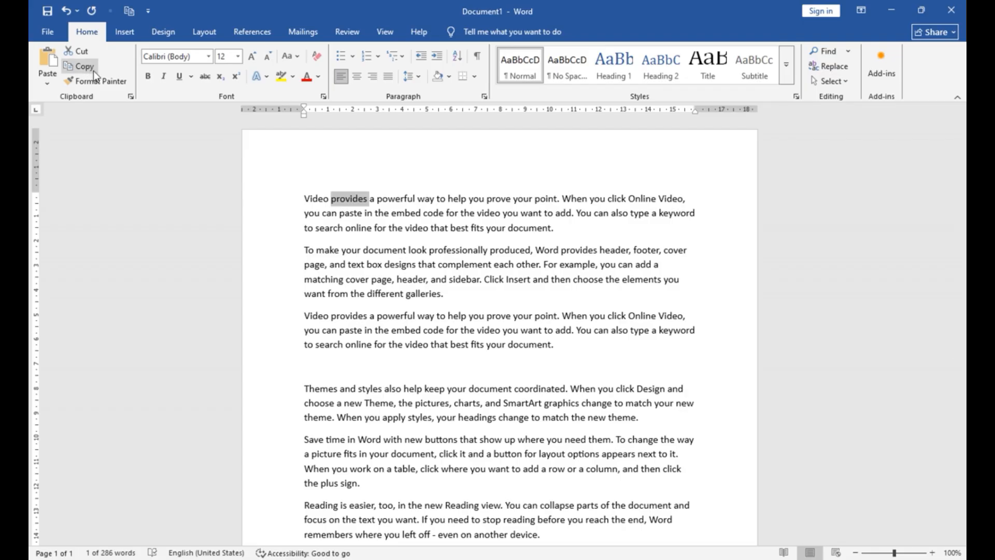
{"action": "left_click", "coordinate": [343, 363]}
{"action": "left_click", "coordinate": [48, 60]}
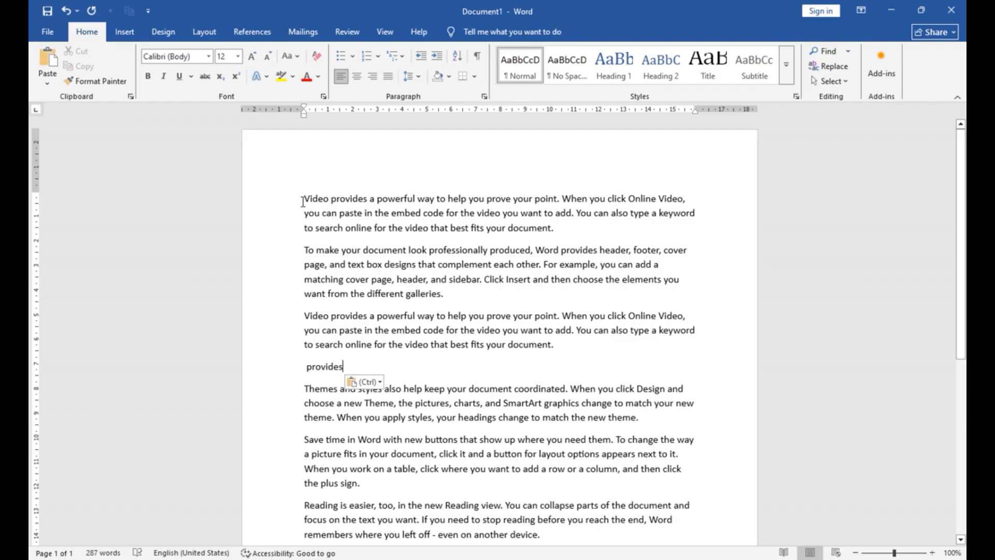
Step: Copy the first line of the first paragraph and paste it on a new line below the word "Provides"
{"action": "left_click_drag", "start_coordinate": [310, 199], "coordinate": [689, 199]}
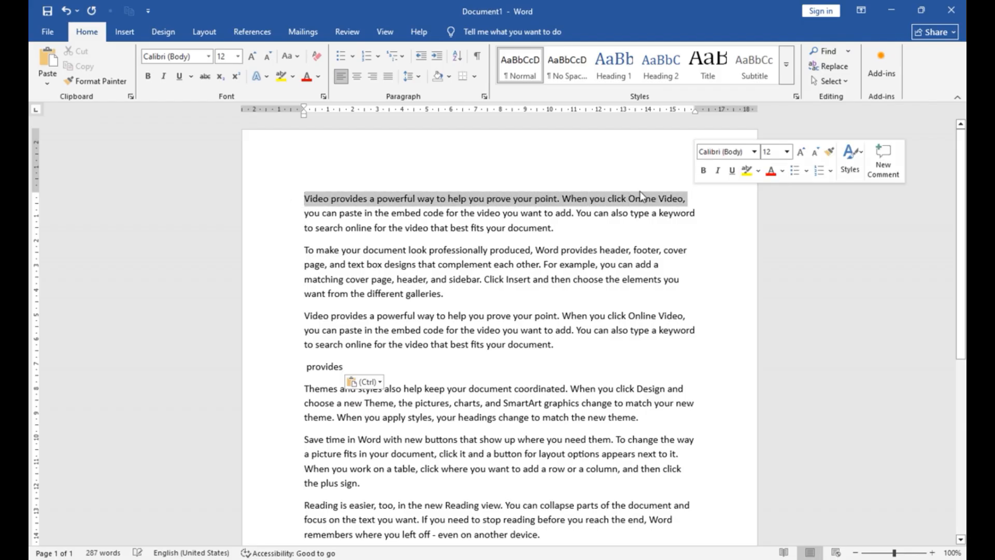
{"action": "left_click", "coordinate": [85, 70]}
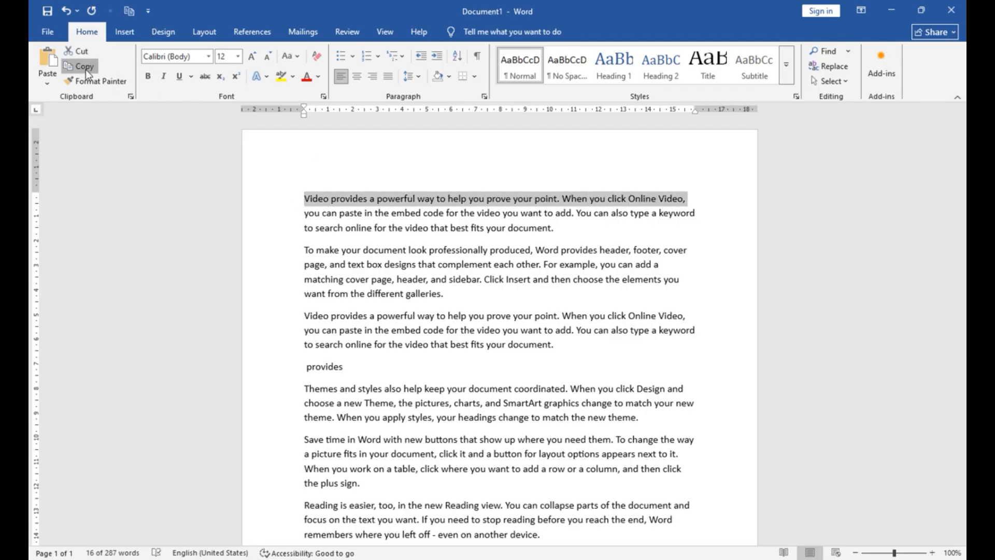
{"action": "left_click", "coordinate": [358, 377]}
{"action": "key", "text": "Return"}
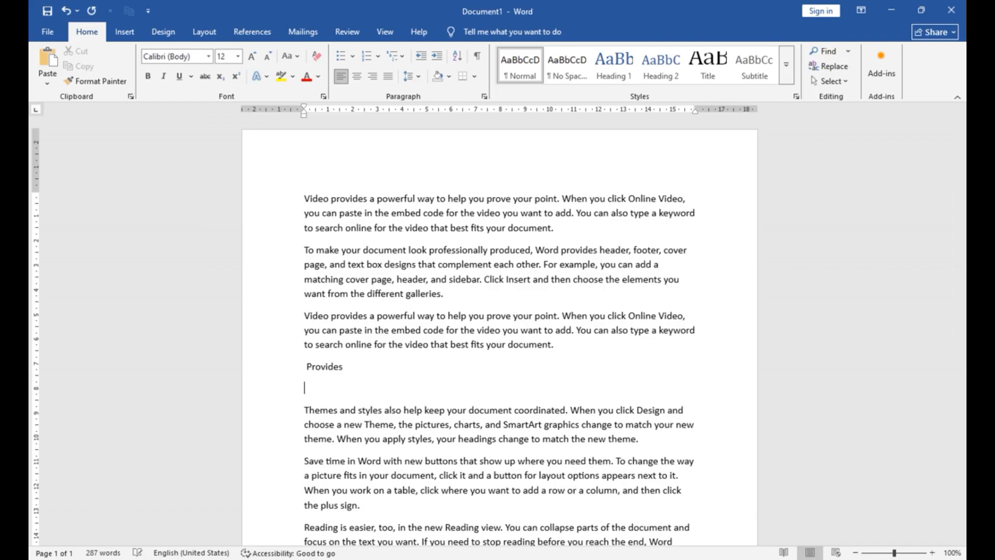
{"action": "left_click", "coordinate": [51, 61]}
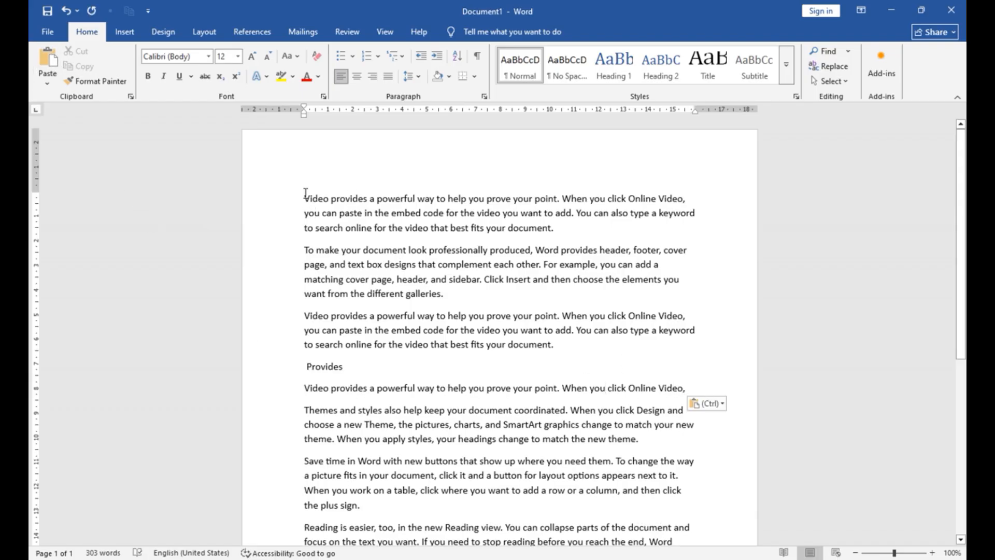
Step: Copy the whole first paragraph and paste it on a new line directly below the word "Provides"
{"action": "left_click_drag", "start_coordinate": [306, 196], "coordinate": [571, 238]}
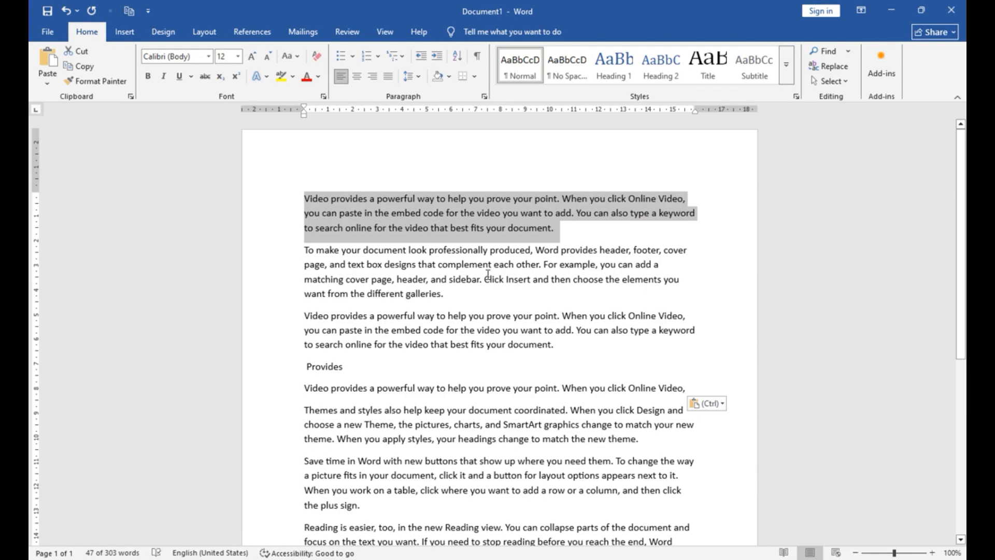
{"action": "left_click", "coordinate": [446, 264]}
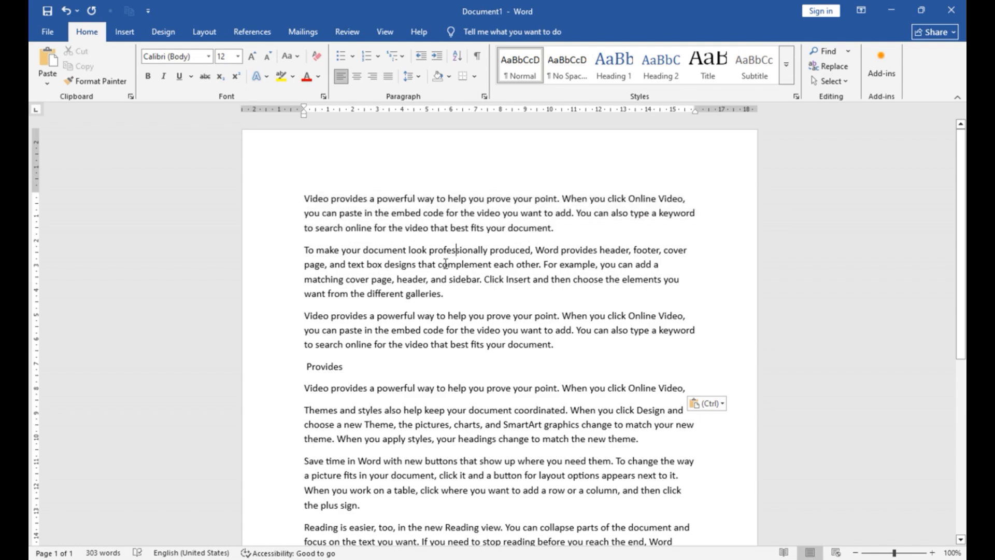
{"action": "key", "text": "Left"}
{"action": "key", "text": "Left"}
{"action": "key", "text": "Left"}
{"action": "key", "text": "Left"}
{"action": "key", "text": "Left"}
{"action": "key", "text": "Left"}
{"action": "key", "text": "Left"}
{"action": "key", "text": "Left"}
{"action": "key", "text": "Left"}
{"action": "key", "text": "Left"}
{"action": "key", "text": "Left"}
{"action": "key", "text": "Left"}
{"action": "key", "text": "Left"}
{"action": "key", "text": "Left"}
{"action": "key", "text": "Left"}
{"action": "key", "text": "Left"}
{"action": "key", "text": "Left"}
{"action": "key", "text": "Left"}
{"action": "key", "text": "Left"}
{"action": "key", "text": "Left"}
{"action": "key", "text": "Left"}
{"action": "key", "text": "Left"}
{"action": "key", "text": "Left"}
{"action": "key", "text": "Left"}
{"action": "key", "text": "Up"}
{"action": "key", "text": "Left"}
{"action": "key", "text": "Left"}
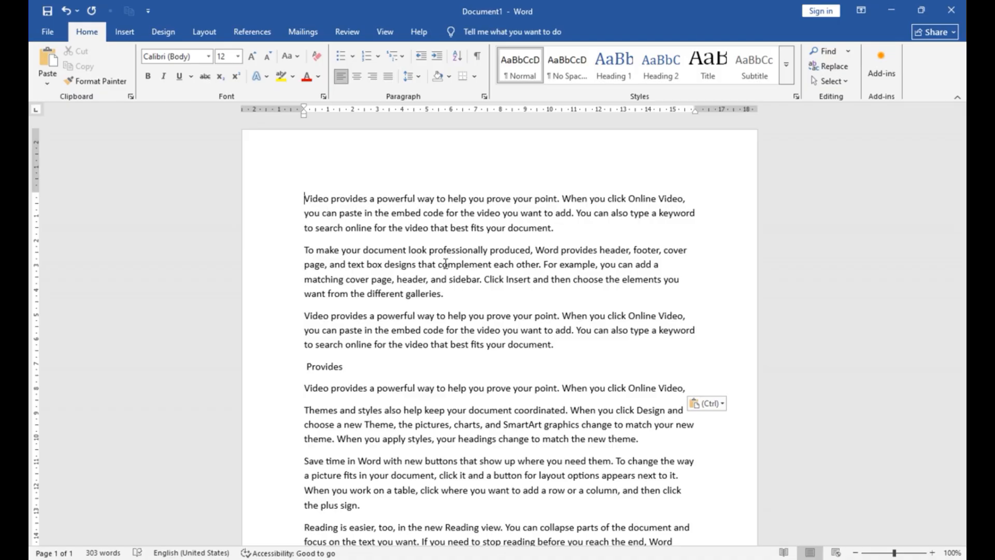
{"action": "key", "text": "shift+Down"}
{"action": "key", "text": "shift+Down"}
{"action": "key", "text": "shift+Down"}
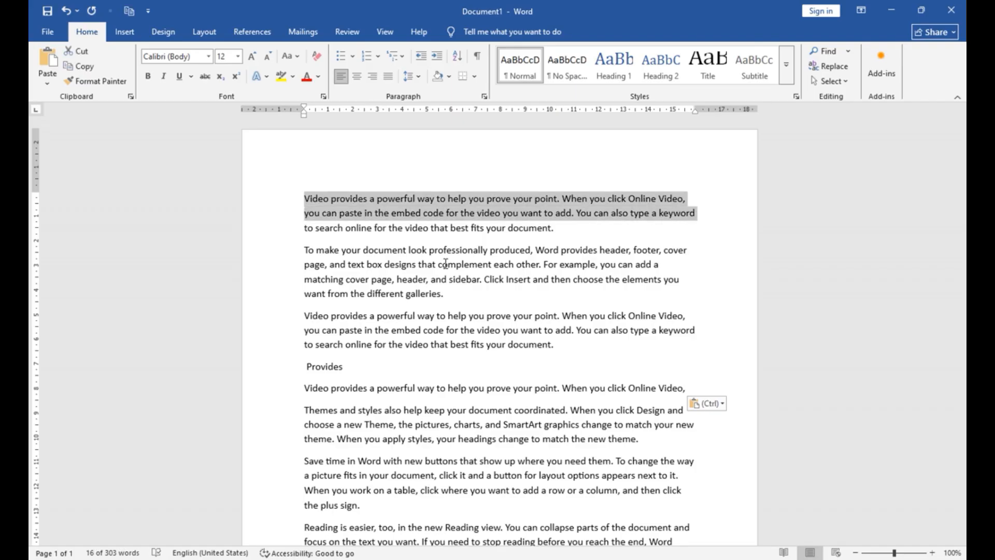
{"action": "key", "text": "ctrl+c"}
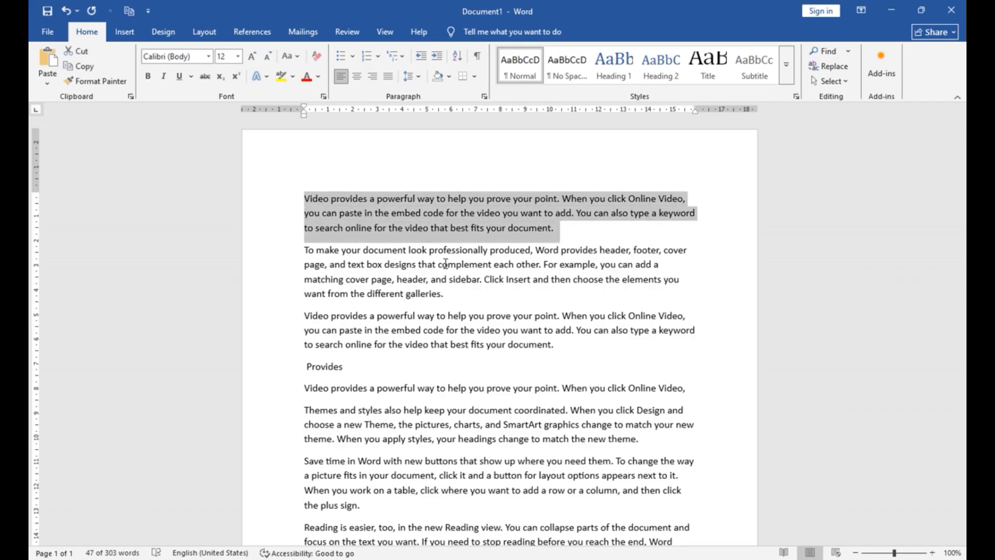
{"action": "key", "text": "Down"}
{"action": "key", "text": "Down"}
{"action": "key", "text": "Down"}
{"action": "key", "text": "Down"}
{"action": "key", "text": "Down"}
{"action": "key", "text": "Down"}
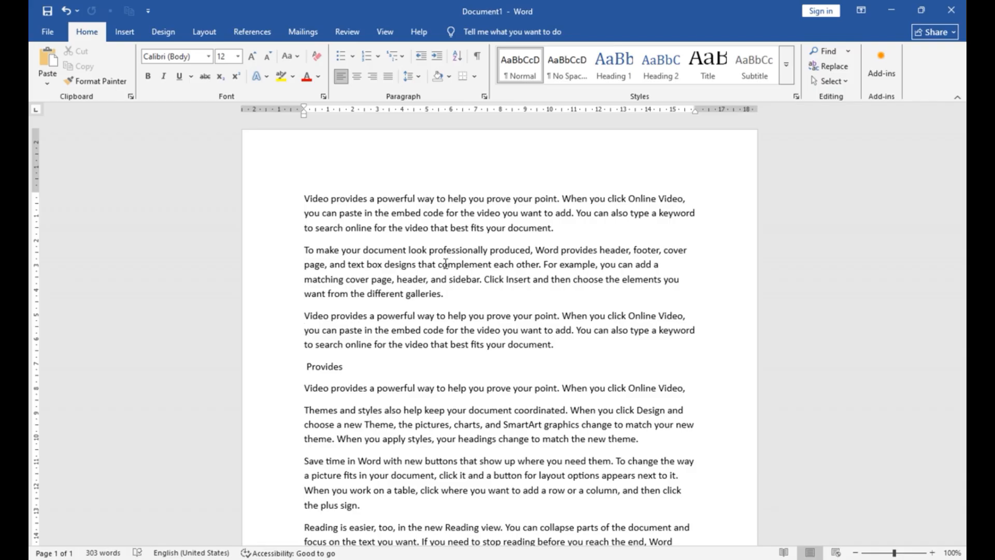
{"action": "key", "text": "Return"}
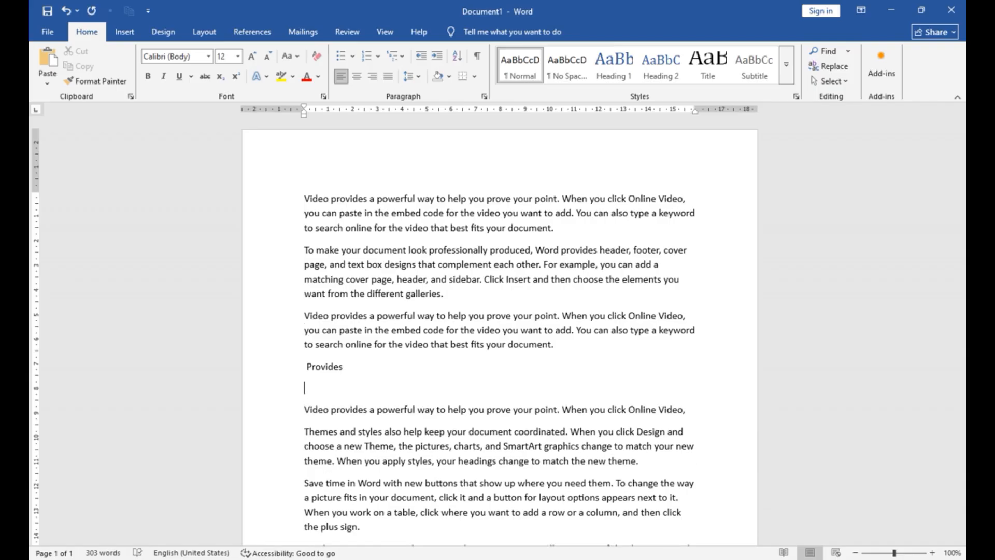
{"action": "key", "text": "ctrl+v"}
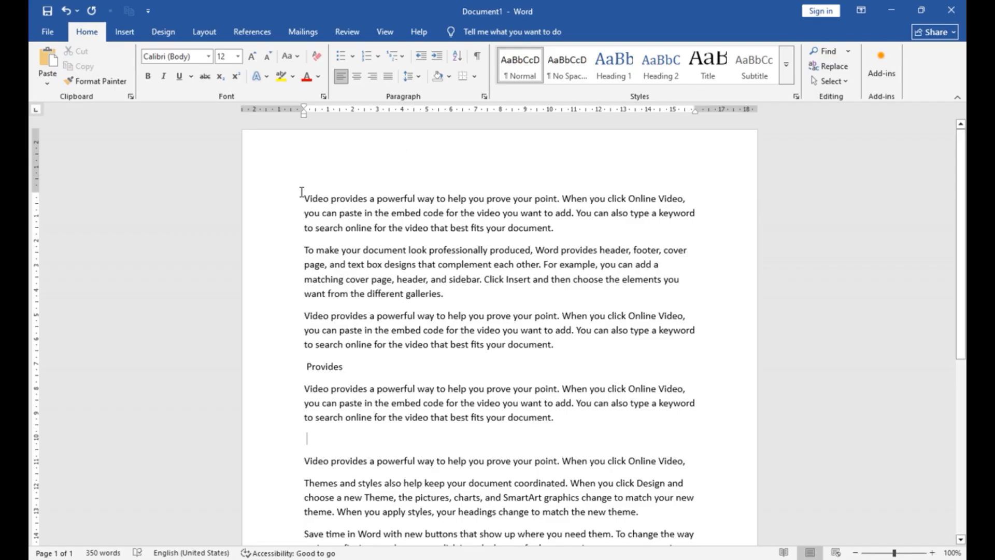
Step: Cut the first paragraph and paste it on a new line after the "To make your document look" paragraph
{"action": "left_click_drag", "start_coordinate": [303, 197], "coordinate": [565, 231]}
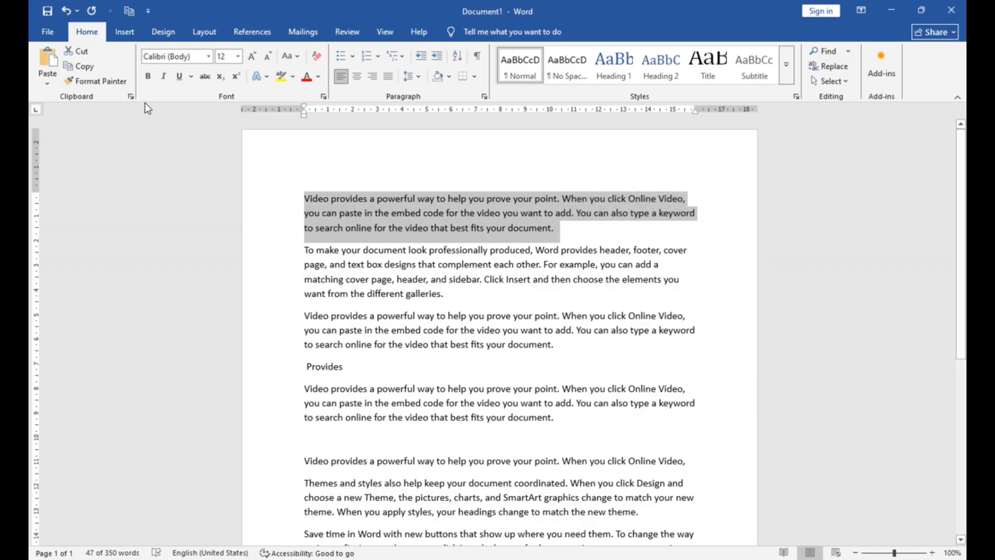
{"action": "left_click", "coordinate": [83, 50]}
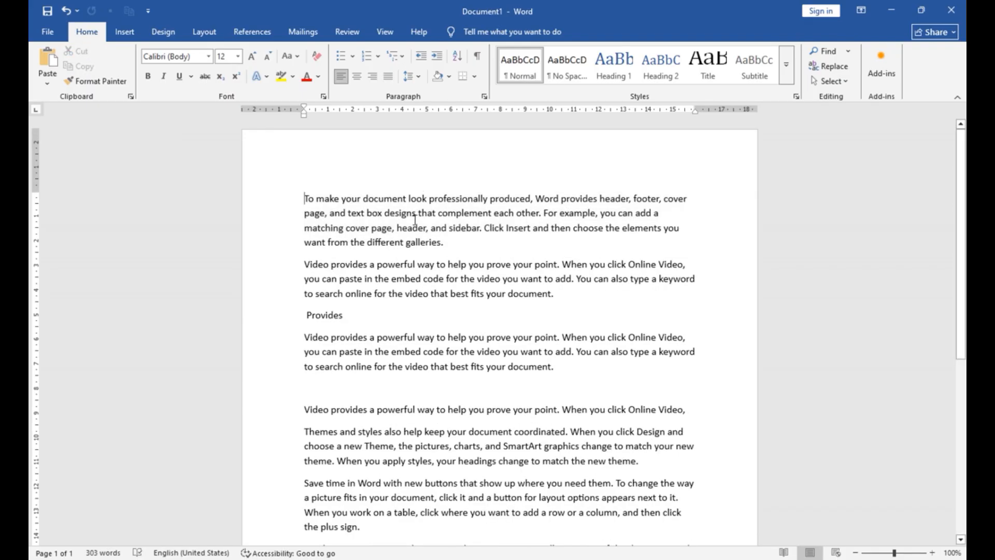
{"action": "left_click", "coordinate": [457, 242]}
{"action": "key", "text": "Return"}
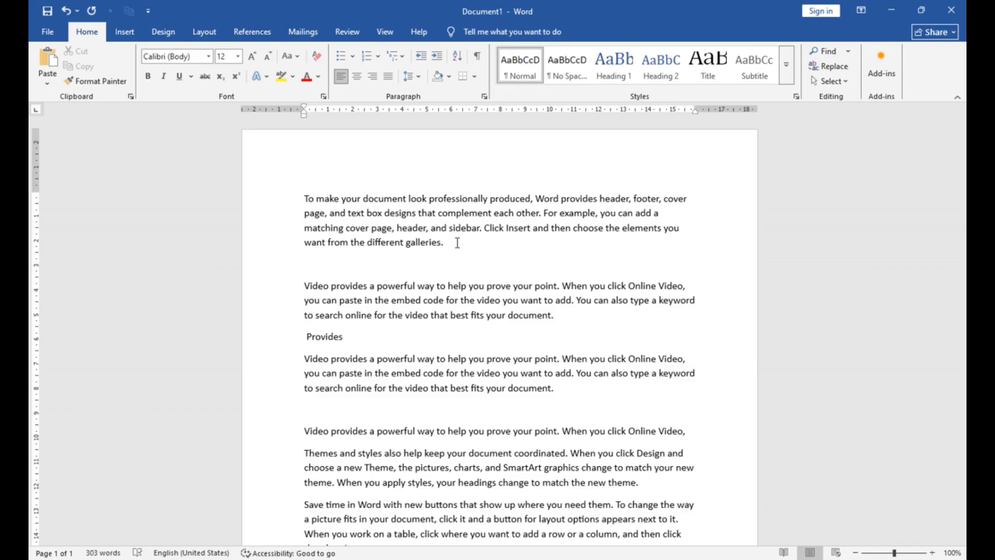
{"action": "key", "text": "ctrl+v"}
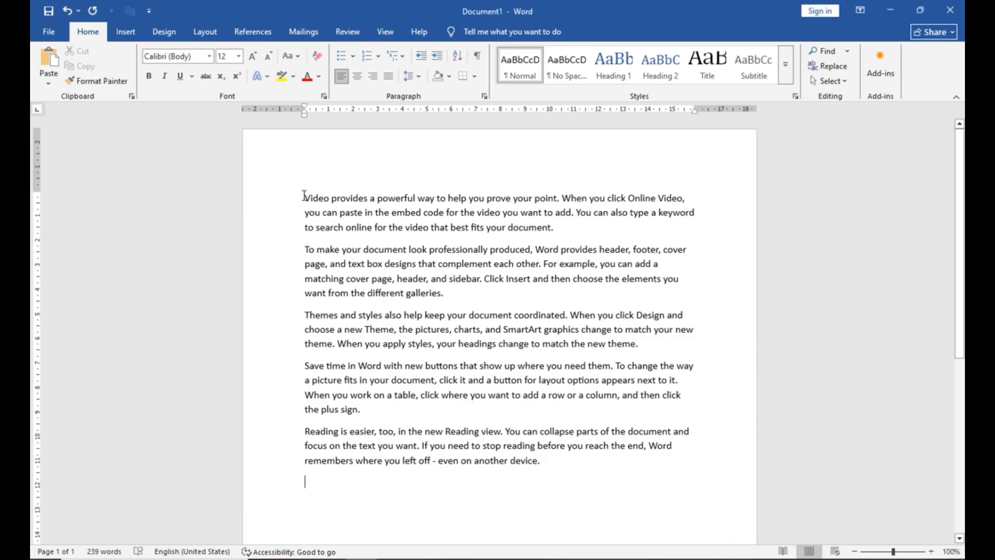
Step: Format the first paragraph, beginning "Video provides", as bold and italic
{"action": "left_click_drag", "start_coordinate": [303, 196], "coordinate": [558, 228]}
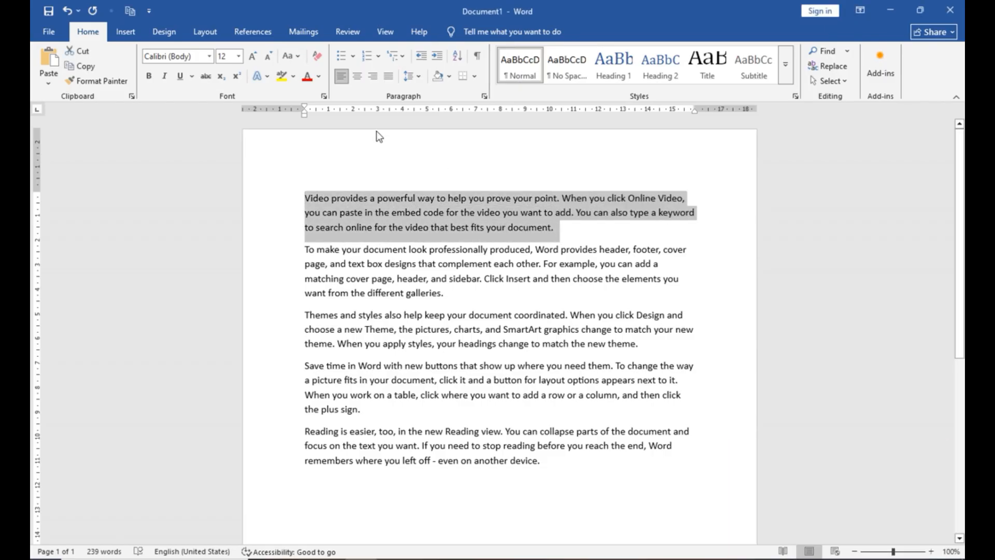
{"action": "left_click", "coordinate": [152, 78]}
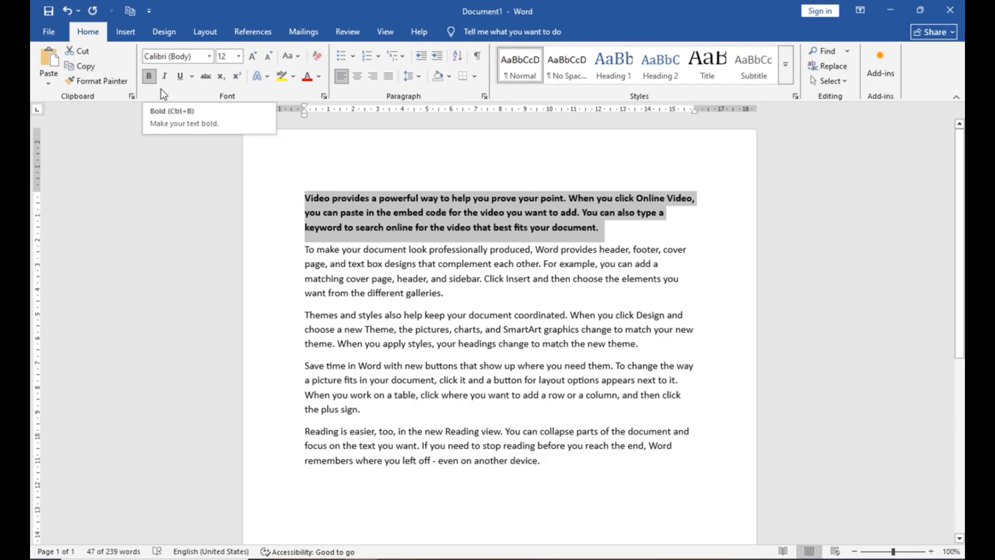
{"action": "left_click", "coordinate": [166, 79]}
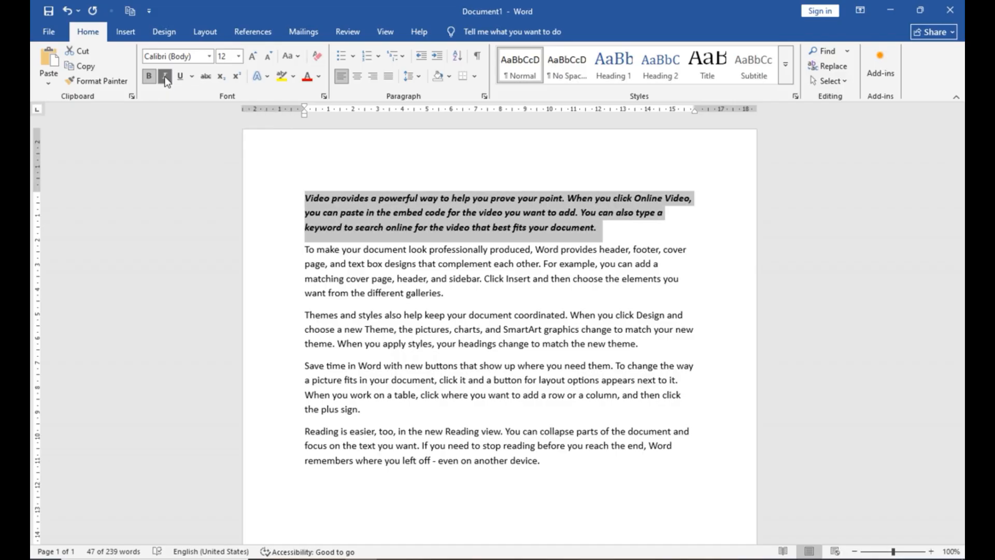
Step: Apply a double underline to the first paragraph, switch it to a wavy underline, and deselect the text
{"action": "left_click", "coordinate": [191, 77]}
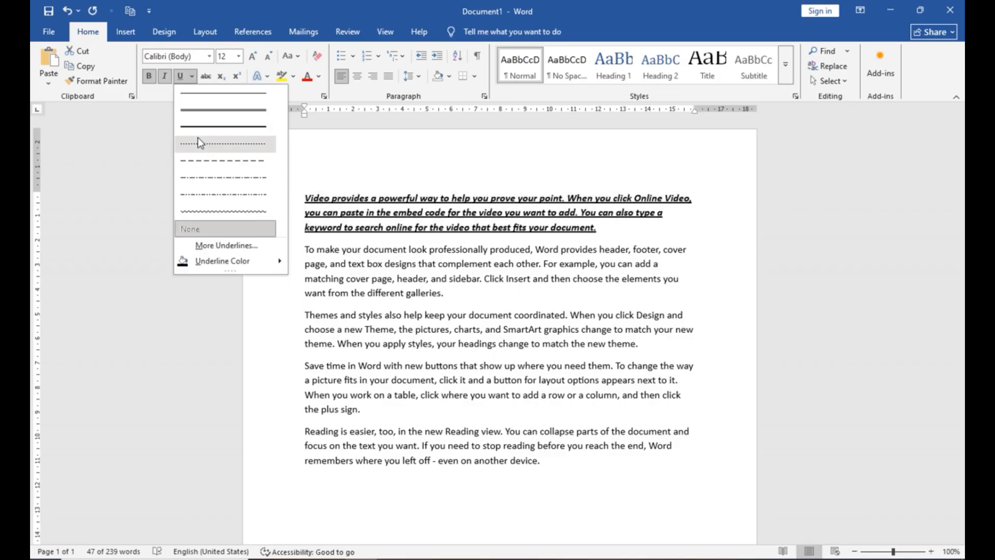
{"action": "left_click", "coordinate": [239, 110]}
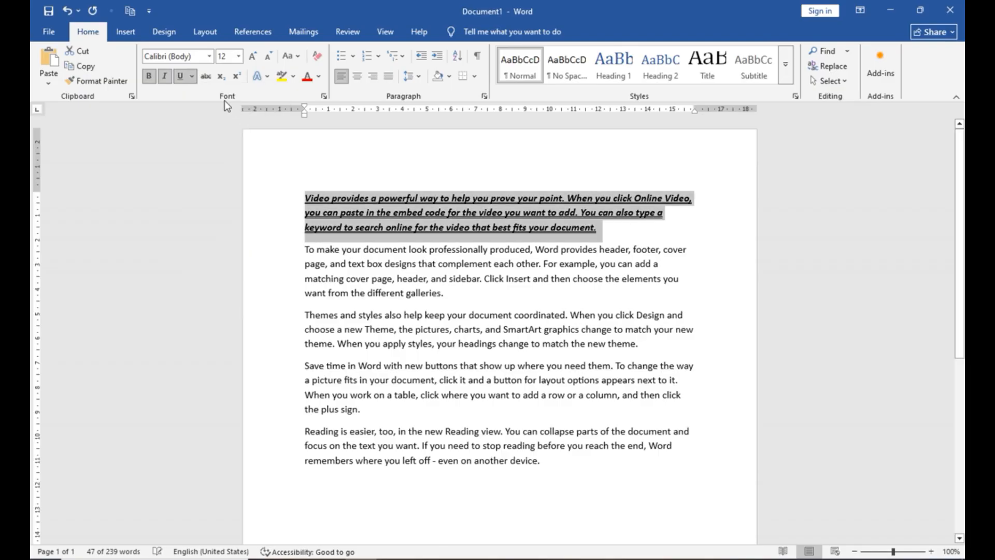
{"action": "left_click", "coordinate": [193, 78]}
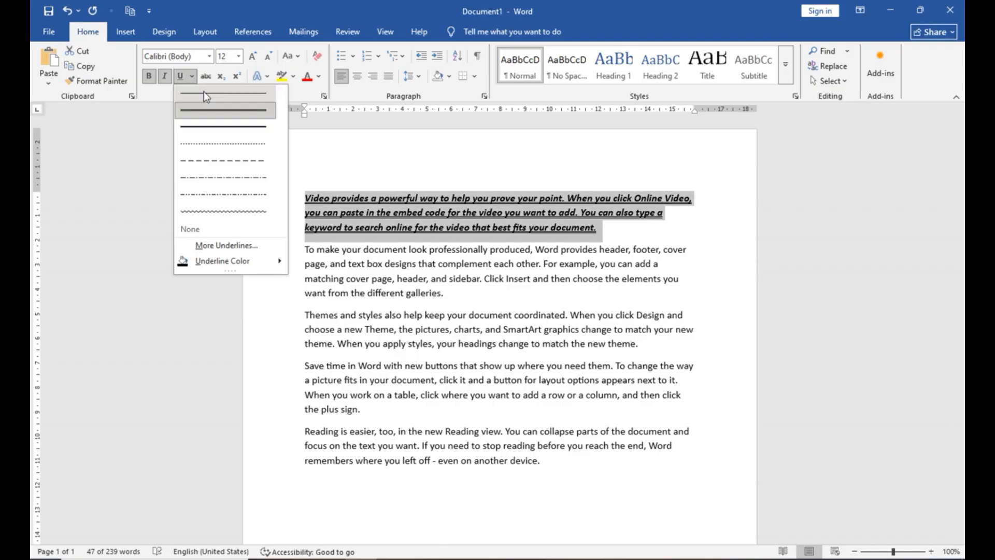
{"action": "left_click", "coordinate": [222, 210]}
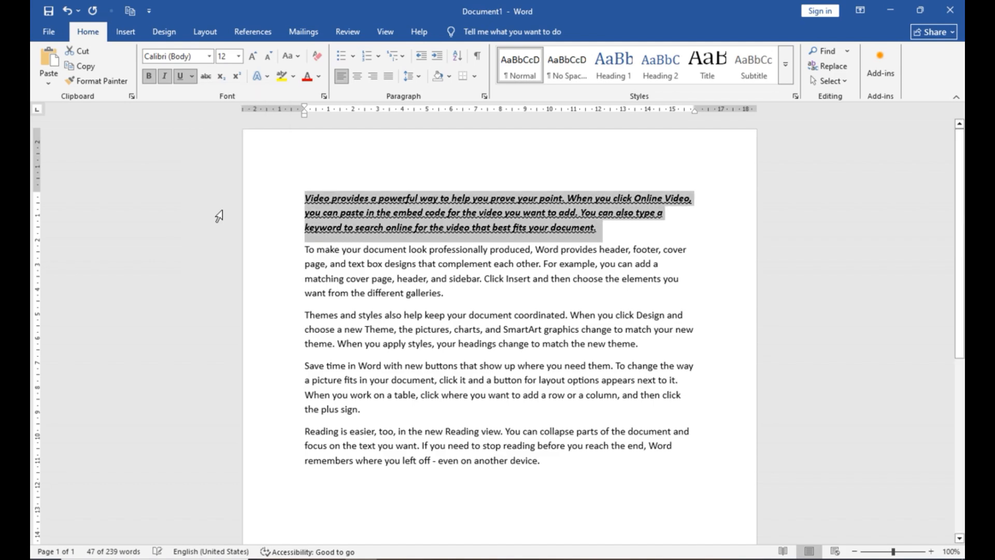
{"action": "left_click", "coordinate": [373, 292]}
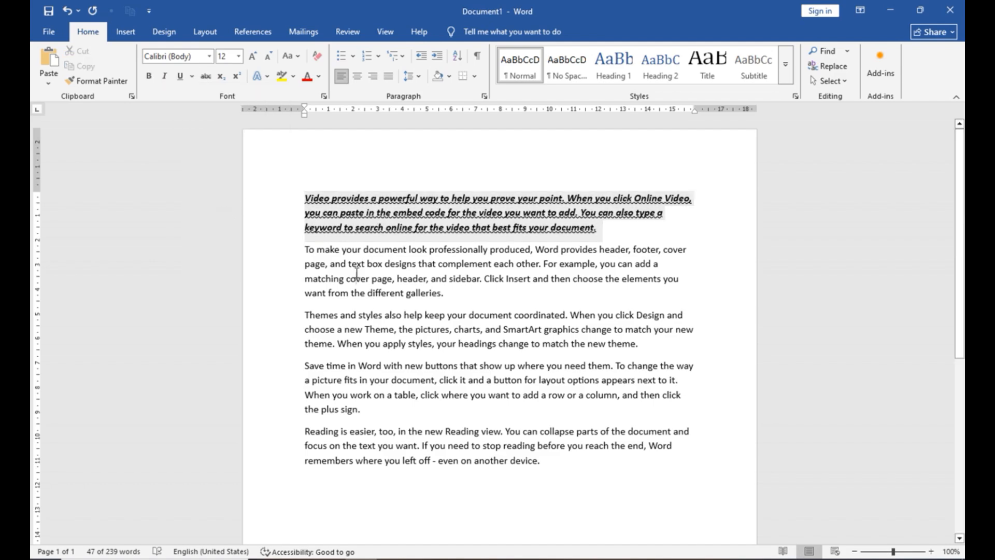
{"action": "left_click", "coordinate": [334, 200]}
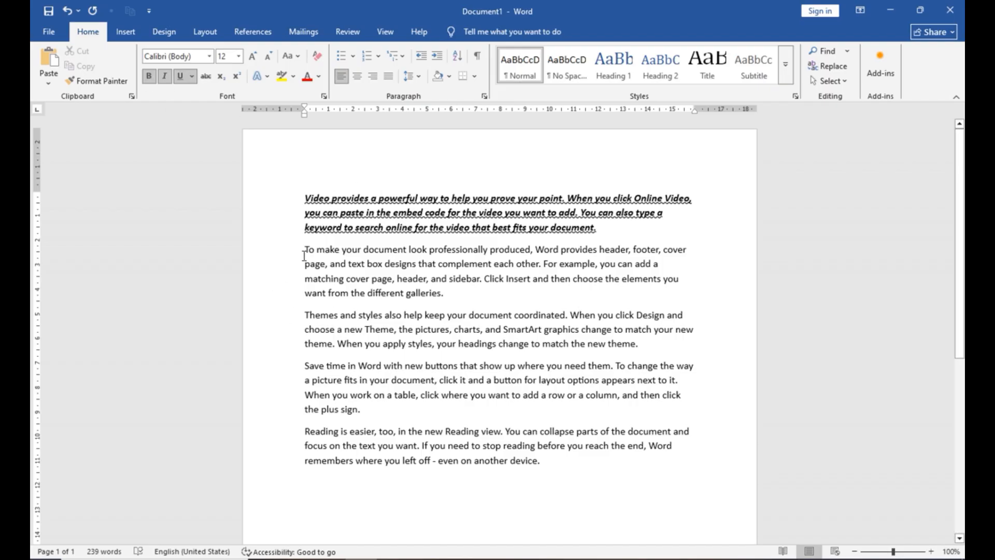
Step: Make the second paragraph bold and the third paragraph, beginning "Themes and styles", italic
{"action": "left_click_drag", "start_coordinate": [304, 250], "coordinate": [445, 293]}
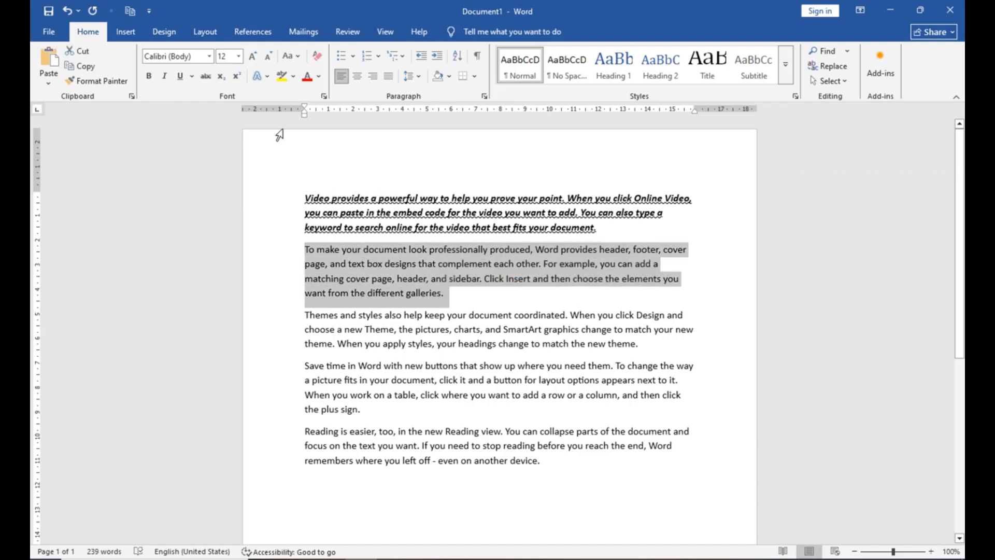
{"action": "left_click", "coordinate": [149, 76]}
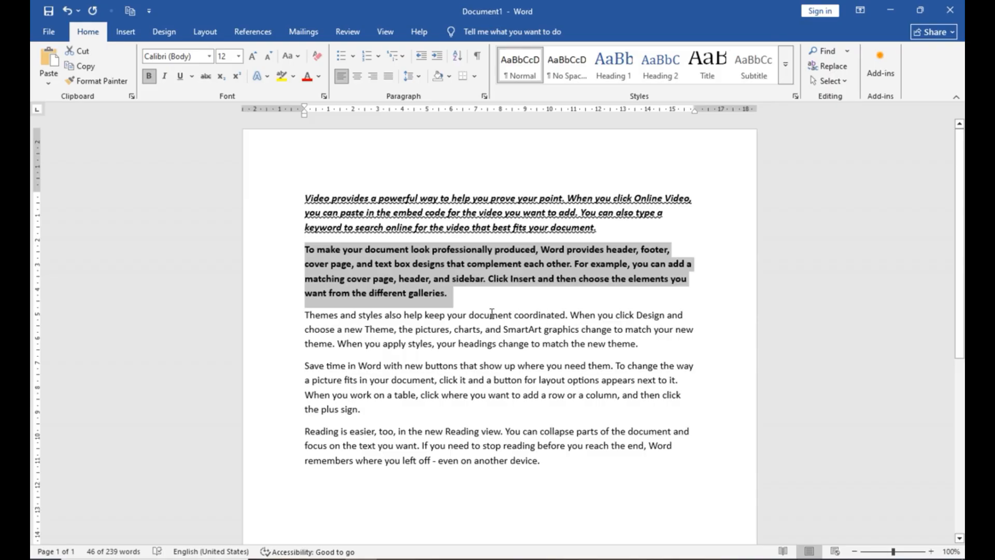
{"action": "left_click", "coordinate": [332, 324]}
{"action": "left_click_drag", "start_coordinate": [307, 312], "coordinate": [718, 351]}
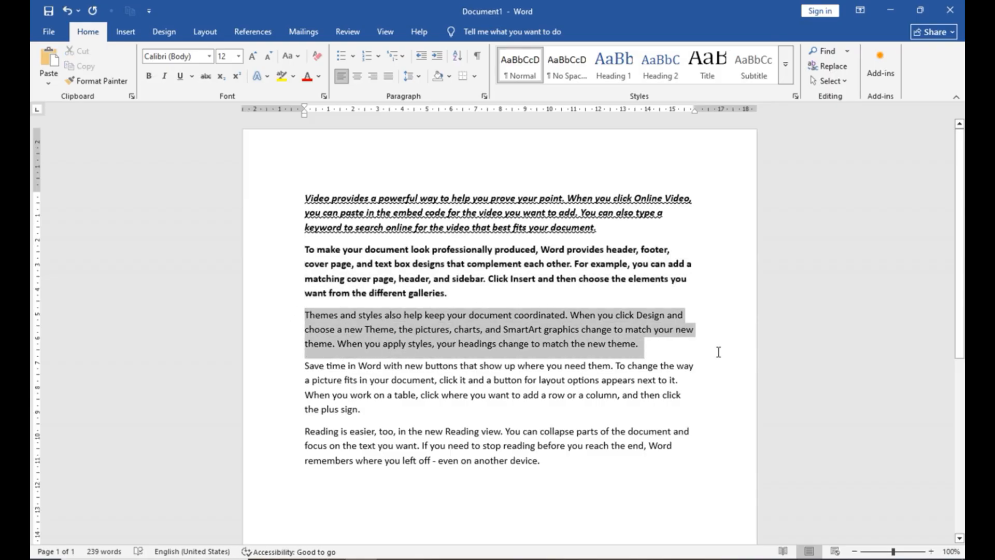
{"action": "left_click", "coordinate": [164, 76]}
Step: Apply a double underline to the whole fourth paragraph, beginning "Save time in Word"
{"action": "left_click", "coordinate": [388, 395]}
{"action": "triple_click", "coordinate": [334, 371]}
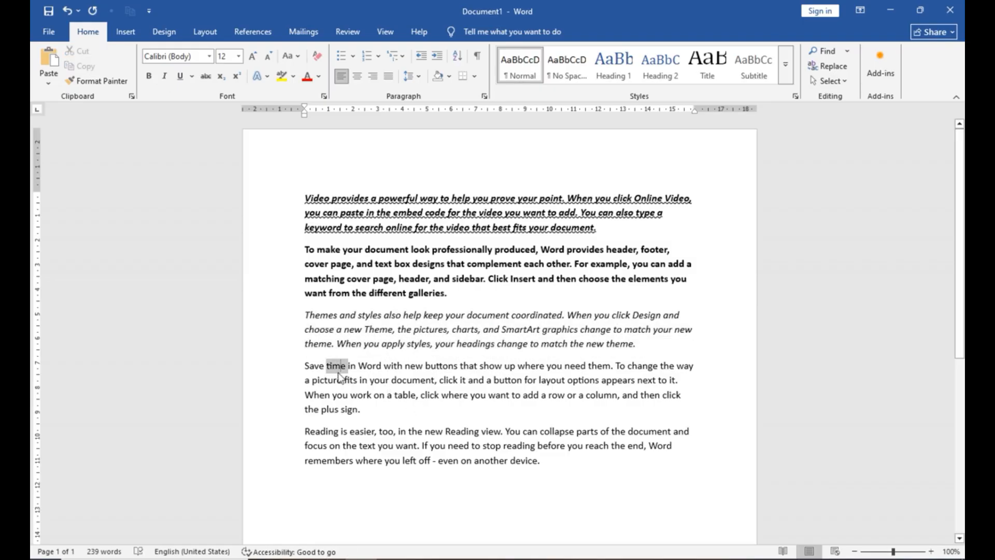
{"action": "left_click", "coordinate": [192, 77]}
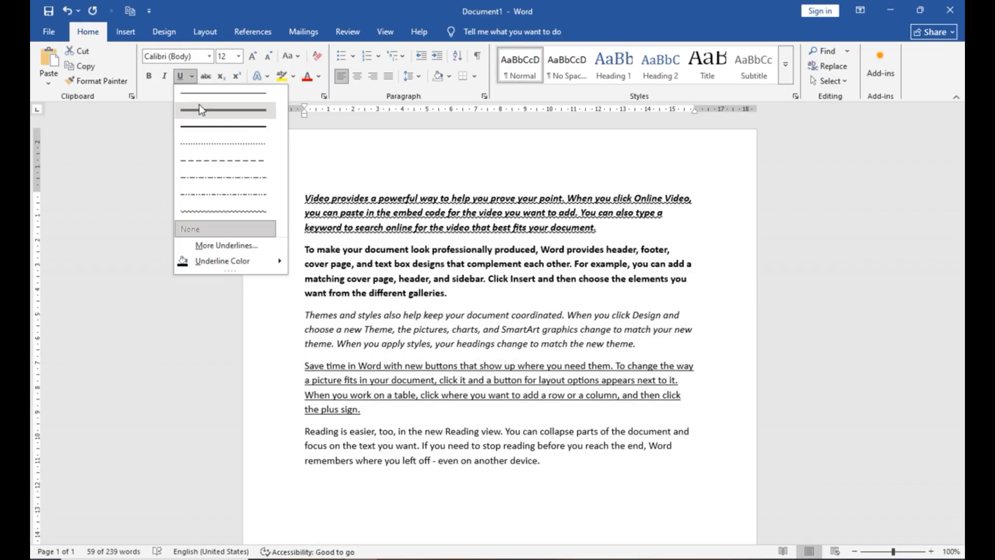
{"action": "left_click", "coordinate": [200, 105]}
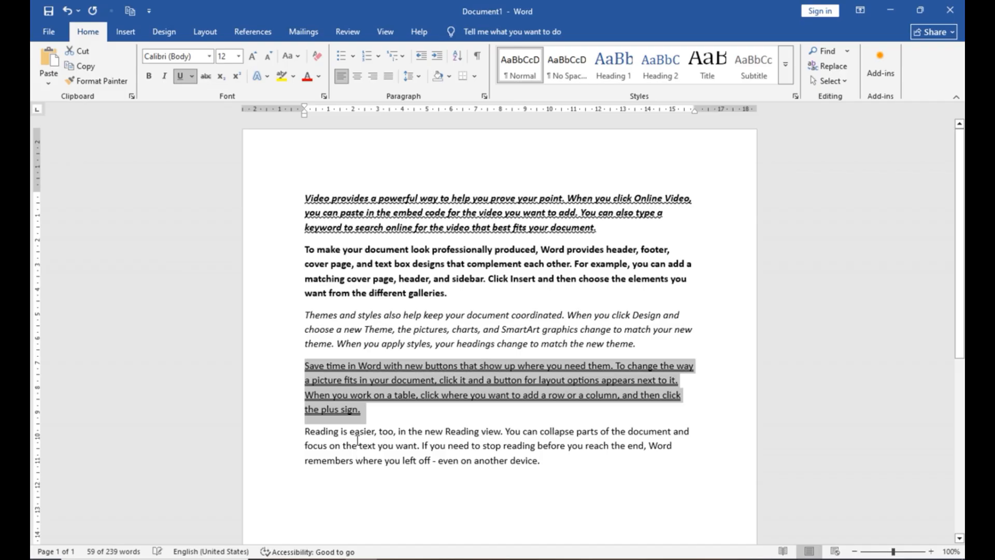
Step: Change the font of the last paragraph, beginning "Reading is easier", to Algerian
{"action": "triple_click", "coordinate": [356, 446]}
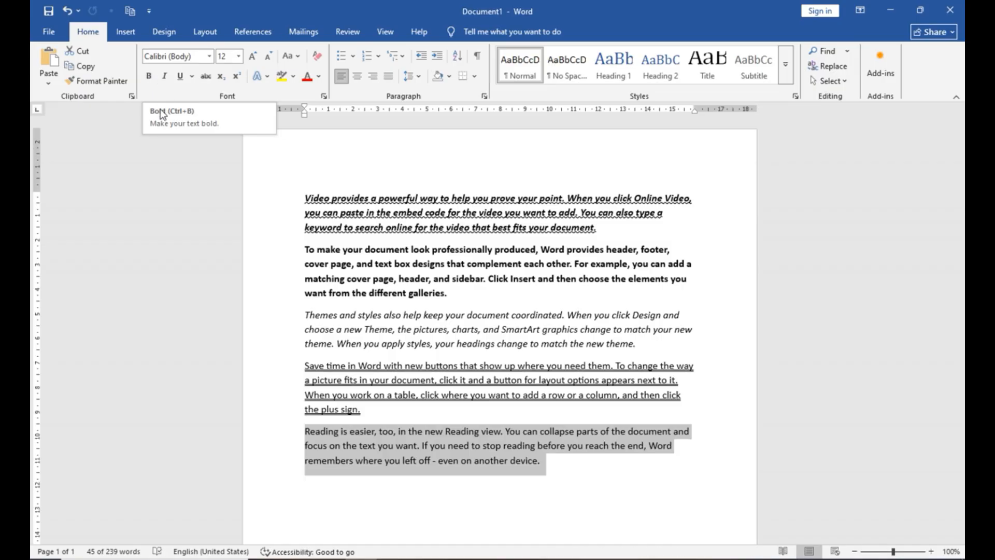
{"action": "left_click", "coordinate": [209, 56]}
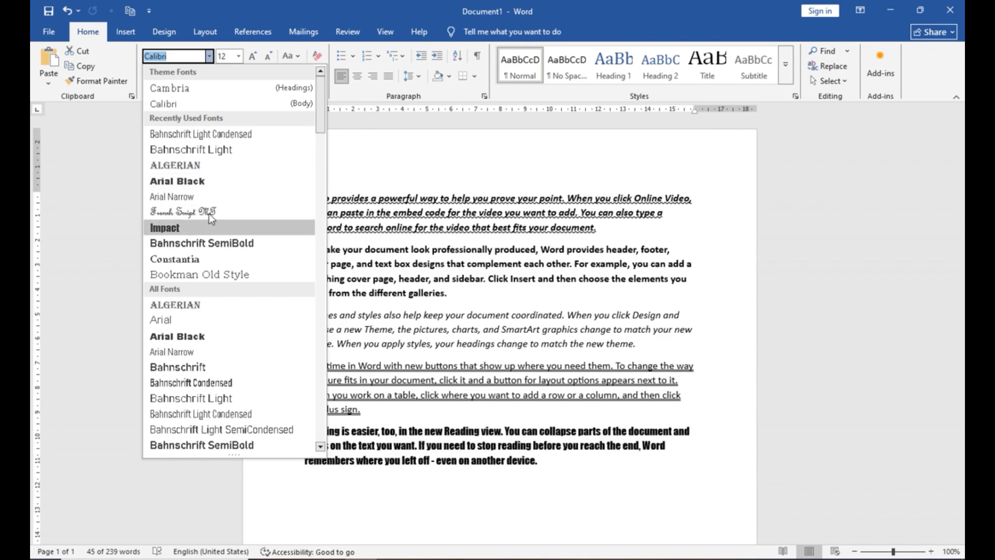
{"action": "left_click", "coordinate": [201, 165]}
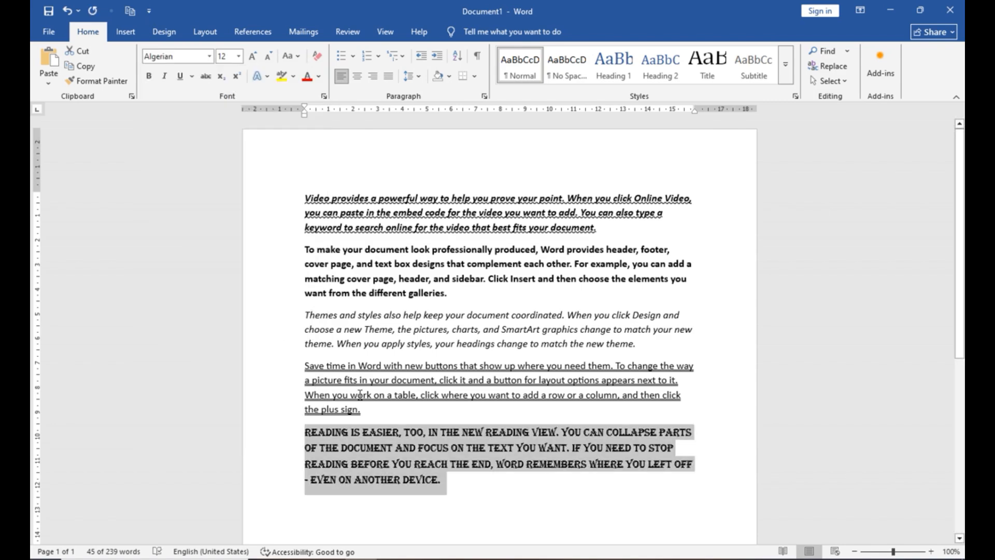
Step: Change the font of the third paragraph, beginning "Themes and styles", to Bahnschrift Light
{"action": "triple_click", "coordinate": [343, 317]}
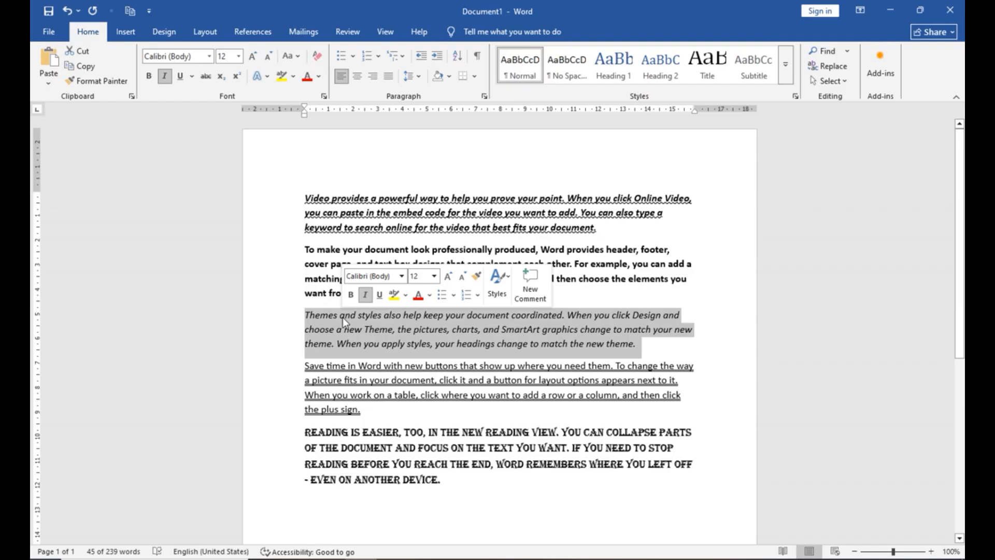
{"action": "left_click", "coordinate": [209, 56]}
{"action": "left_click", "coordinate": [187, 166]}
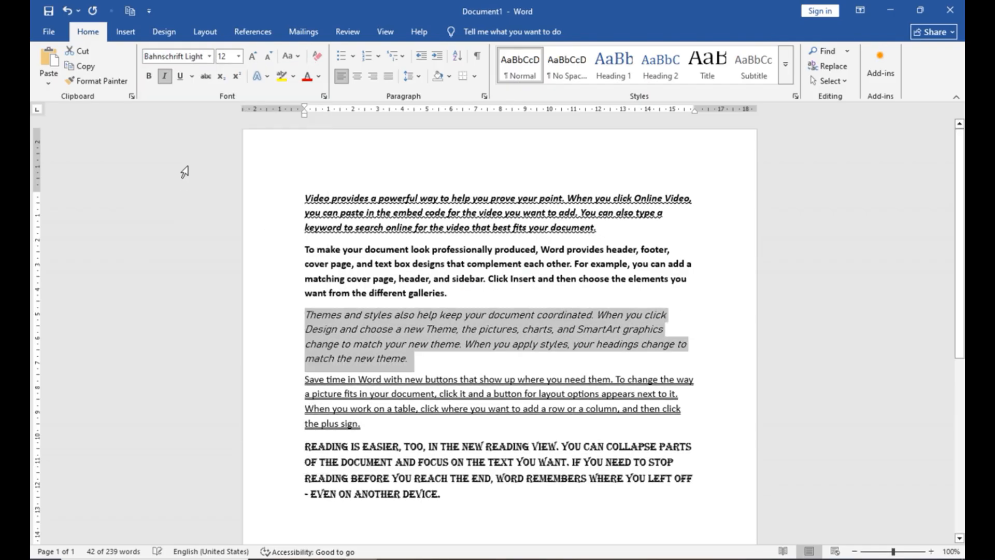
Step: Change the font of the second paragraph, beginning "To make your document", to Arial Black and deselect it
{"action": "triple_click", "coordinate": [379, 260]}
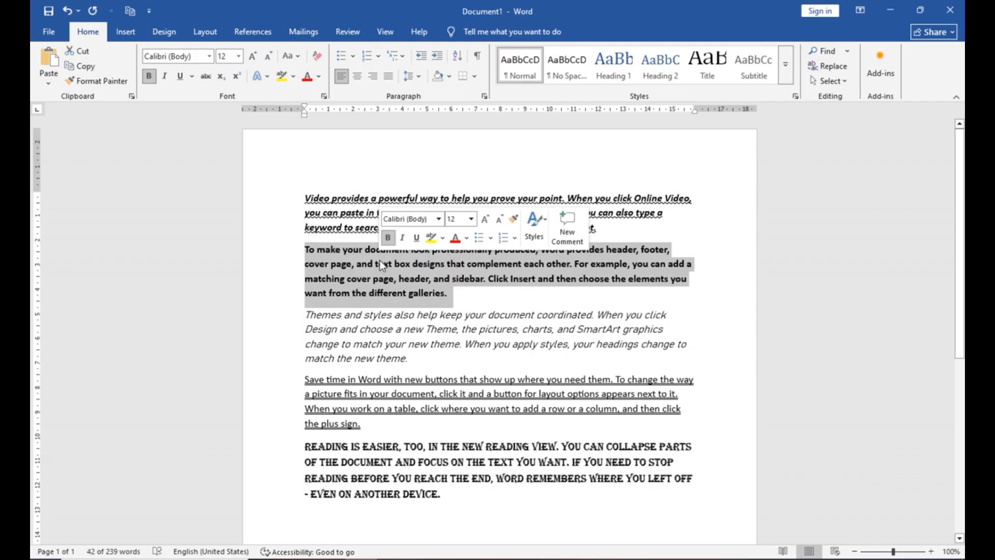
{"action": "left_click", "coordinate": [209, 56]}
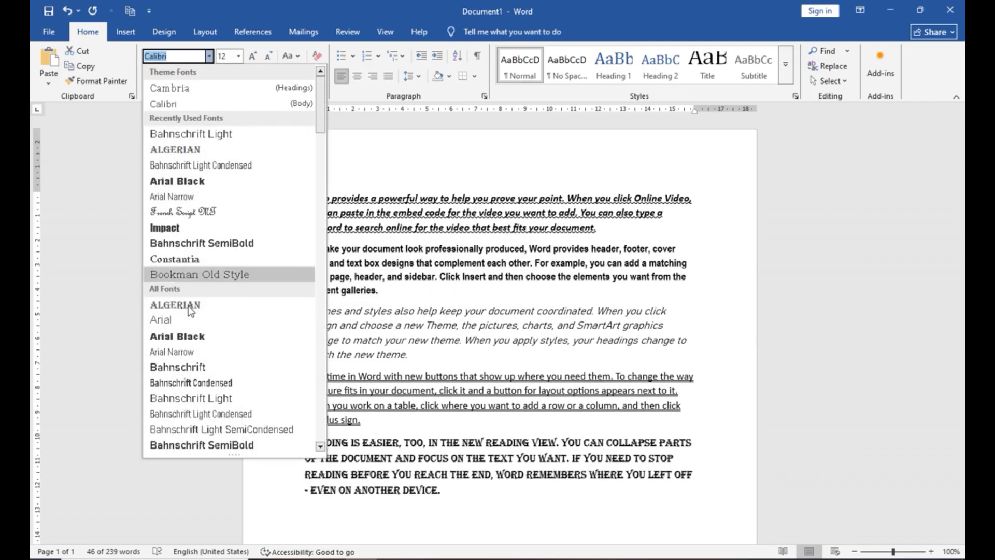
{"action": "left_click", "coordinate": [188, 338]}
{"action": "left_click", "coordinate": [350, 328]}
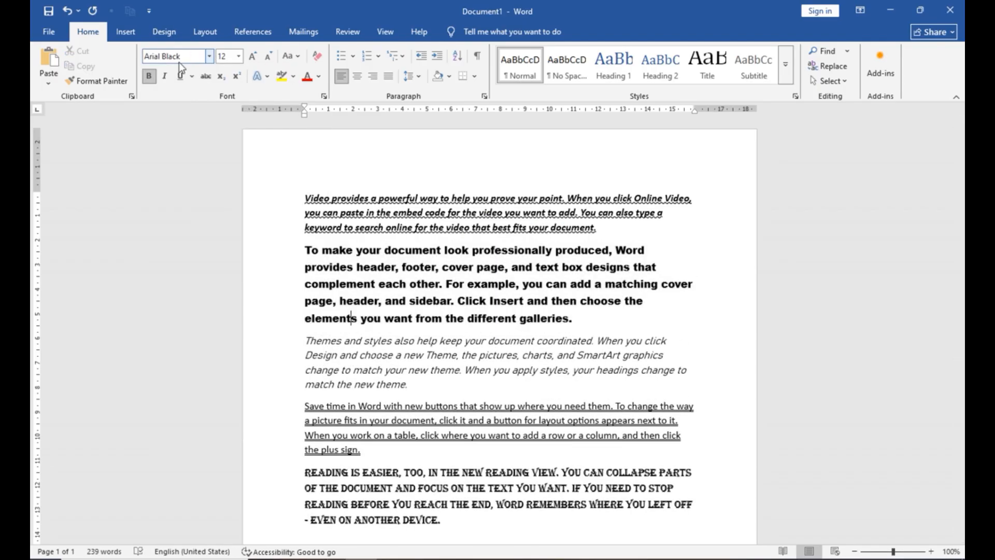
Step: Remove the bold from the second paragraph, set its font back to Calibri (Body), and deselect it
{"action": "left_click_drag", "start_coordinate": [300, 197], "coordinate": [477, 523]}
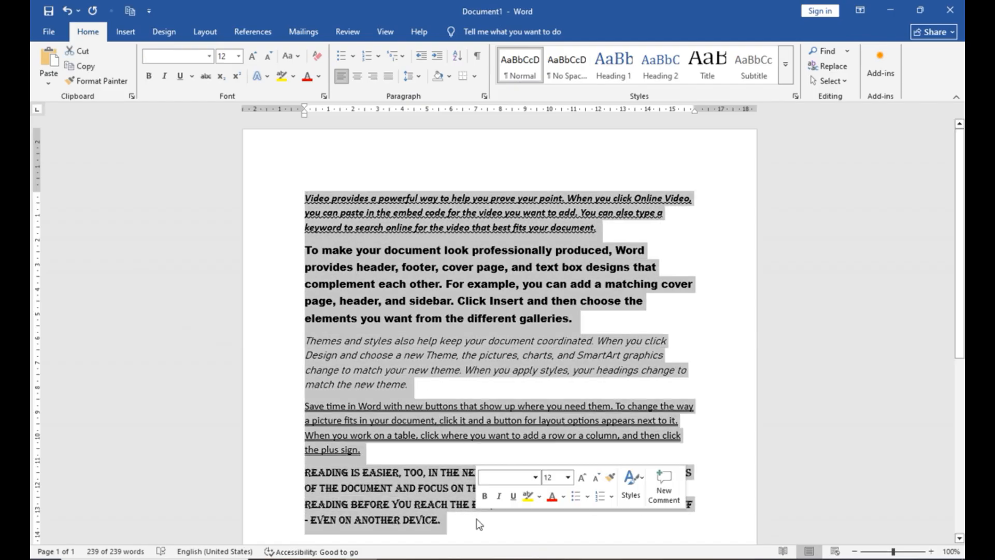
{"action": "double_click", "coordinate": [351, 267]}
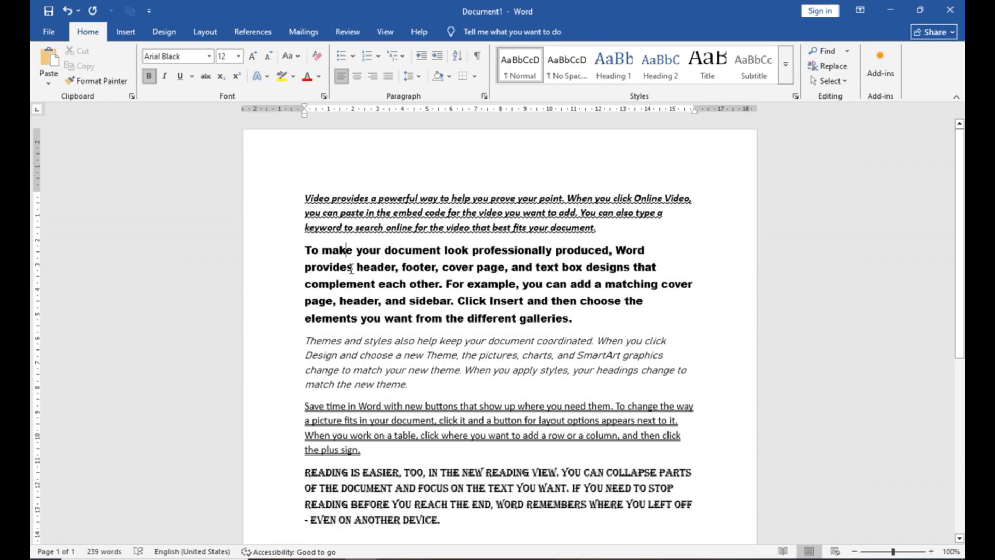
{"action": "triple_click", "coordinate": [351, 267]}
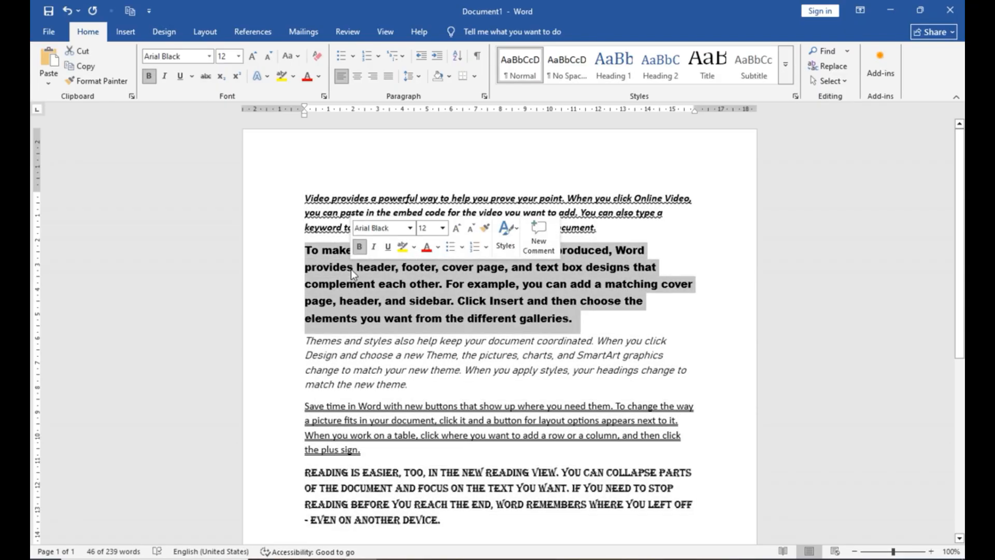
{"action": "left_click", "coordinate": [149, 78]}
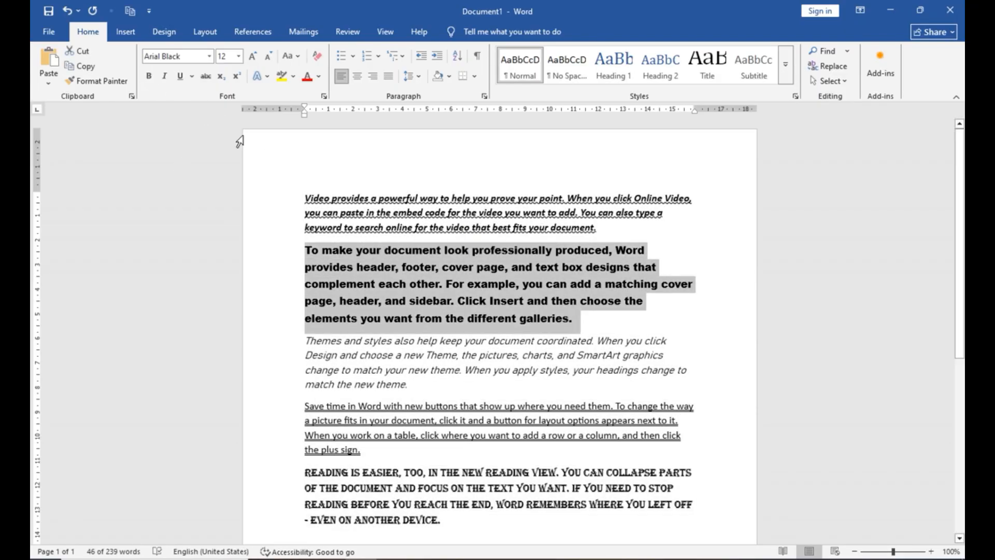
{"action": "left_click", "coordinate": [209, 56]}
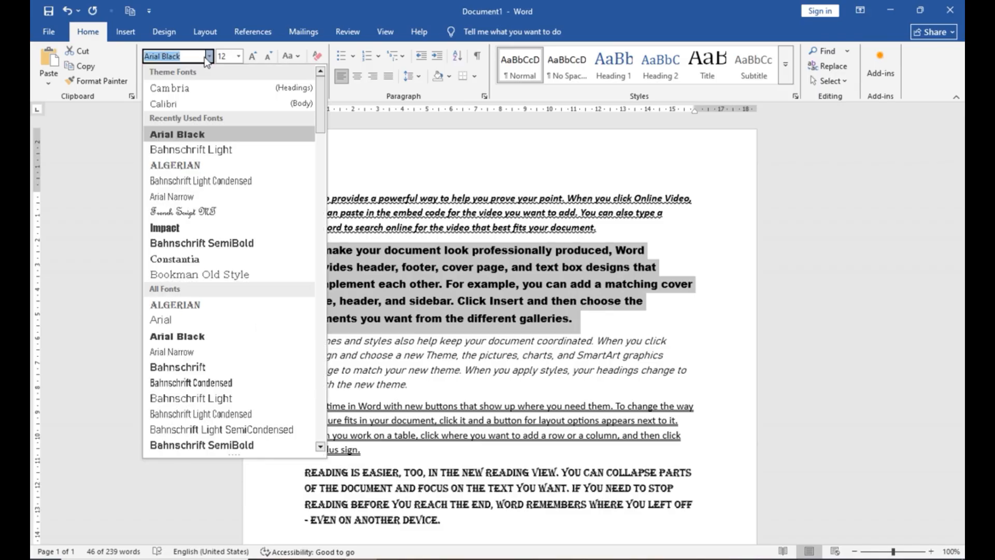
{"action": "left_click", "coordinate": [182, 103]}
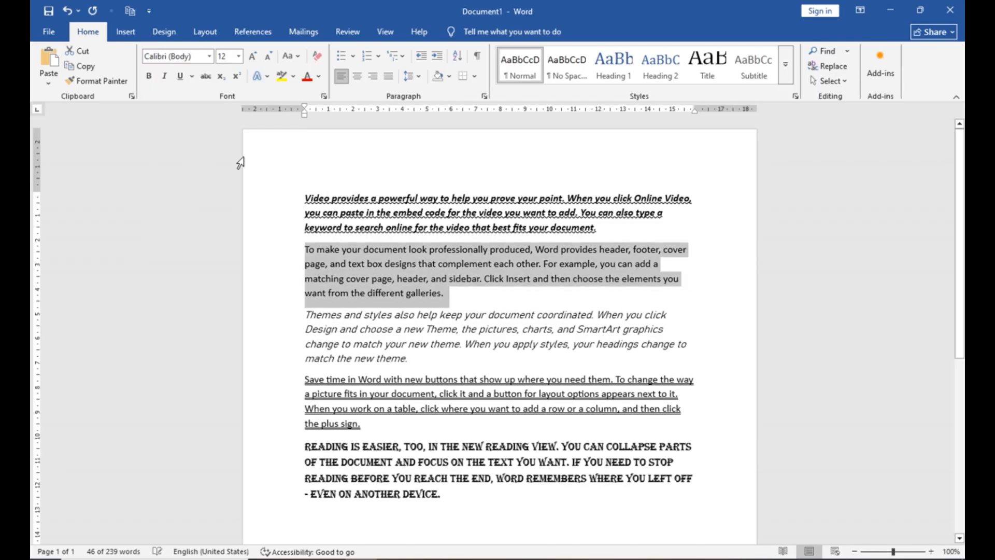
{"action": "left_click", "coordinate": [413, 263]}
Step: Switch bold off and on again for the first paragraph, and do the same with italic
{"action": "triple_click", "coordinate": [351, 210]}
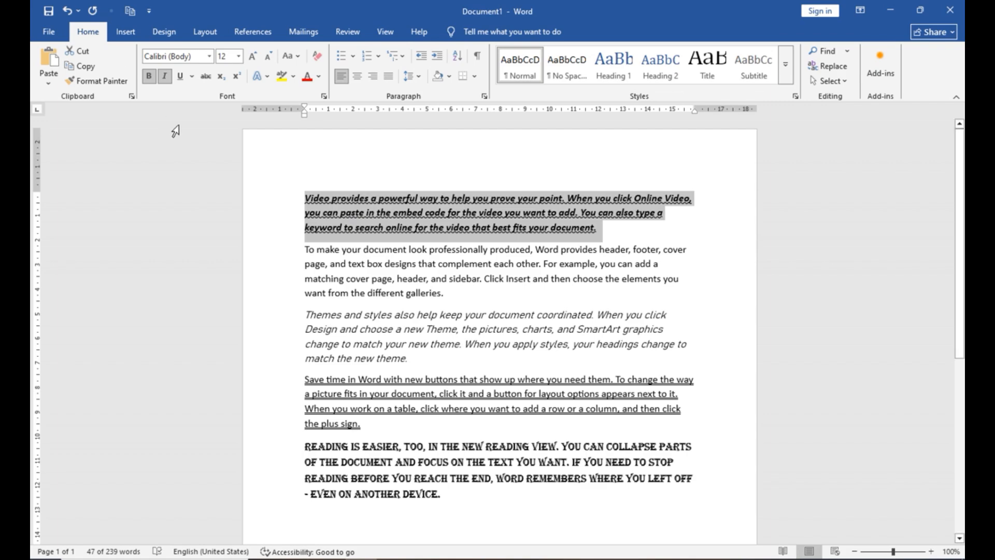
{"action": "left_click", "coordinate": [149, 77]}
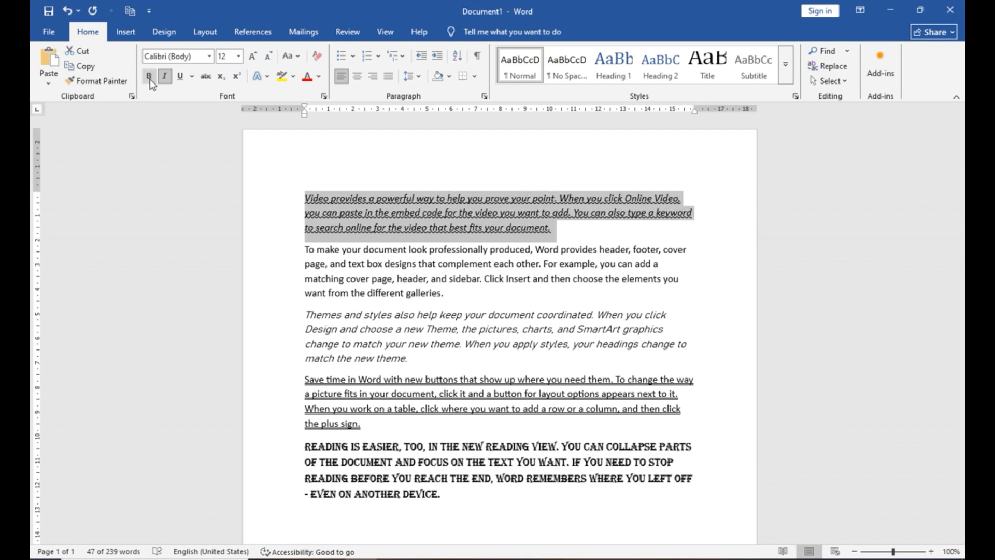
{"action": "left_click", "coordinate": [150, 78]}
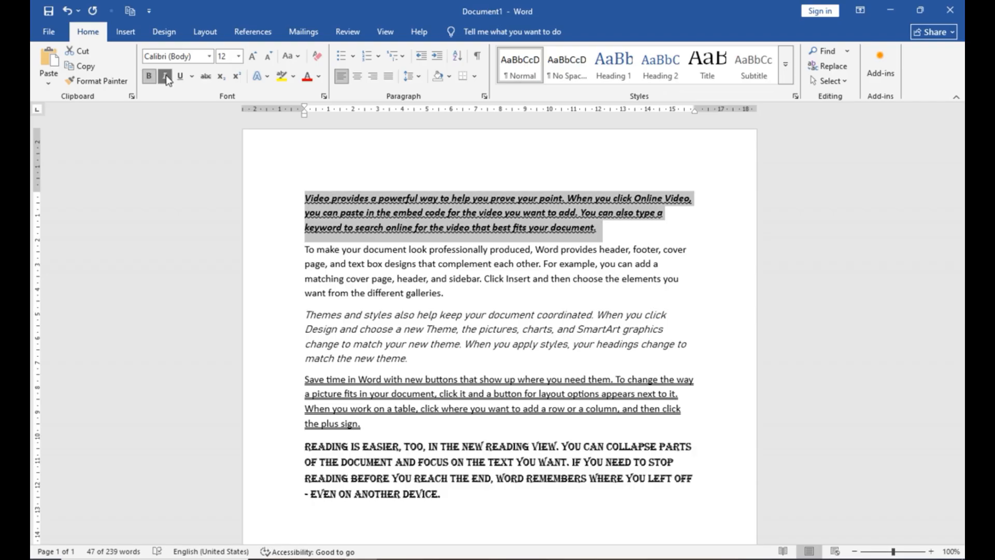
{"action": "left_click", "coordinate": [166, 76]}
{"action": "left_click", "coordinate": [166, 75]}
Step: Replace the first paragraph's wavy underline with a plain one, remove its underline, italic and bold, and deselect it
{"action": "left_click", "coordinate": [191, 78]}
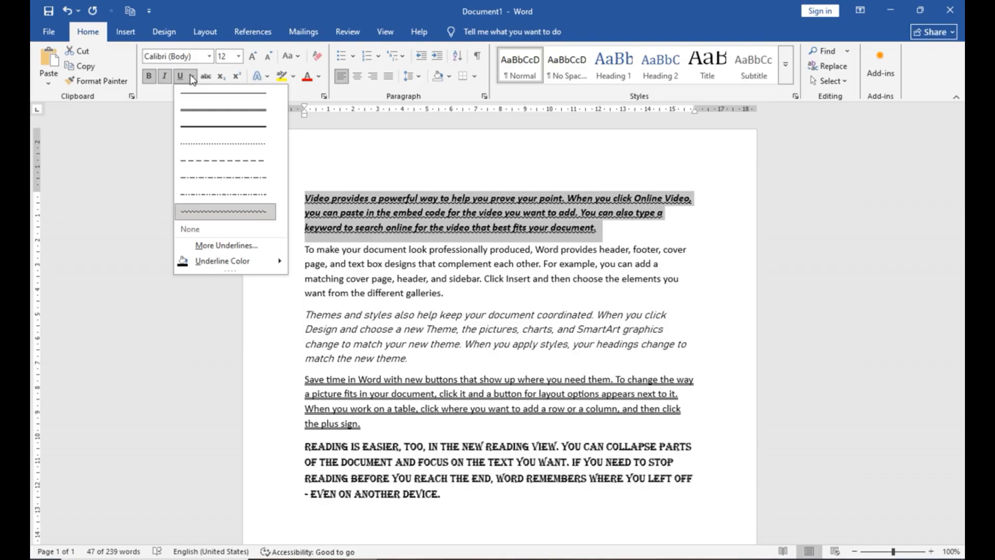
{"action": "left_click", "coordinate": [192, 105]}
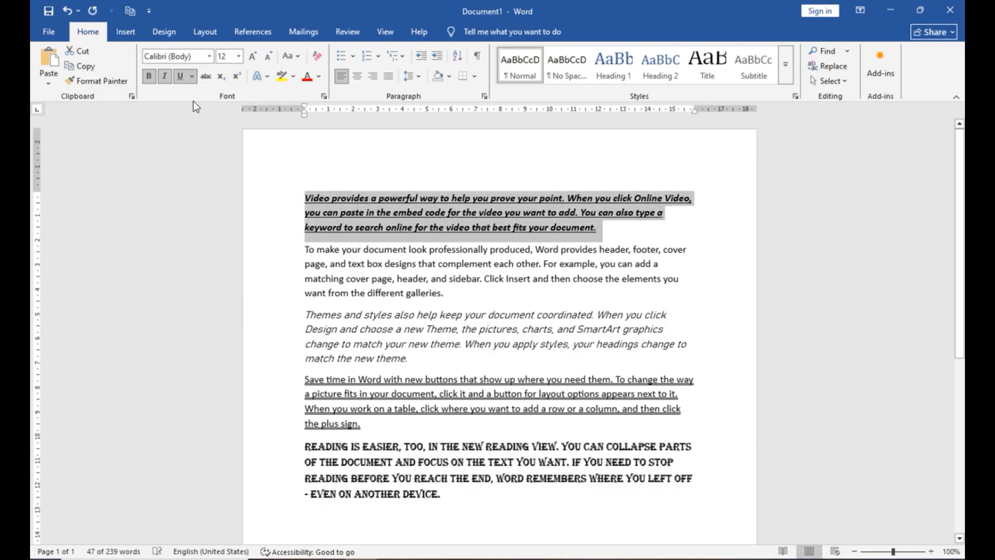
{"action": "left_click", "coordinate": [180, 75]}
{"action": "left_click", "coordinate": [164, 76]}
{"action": "left_click", "coordinate": [148, 75]}
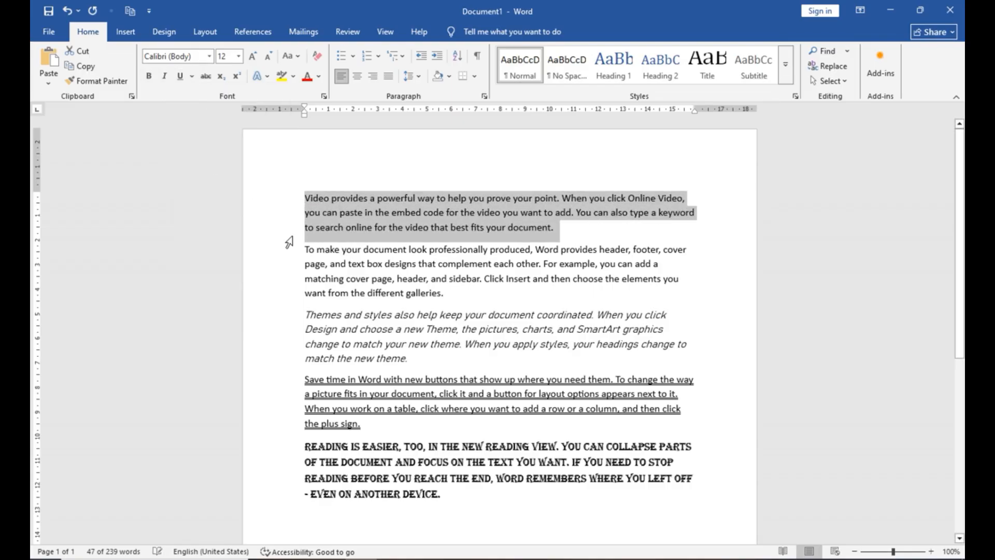
{"action": "left_click", "coordinate": [334, 249]}
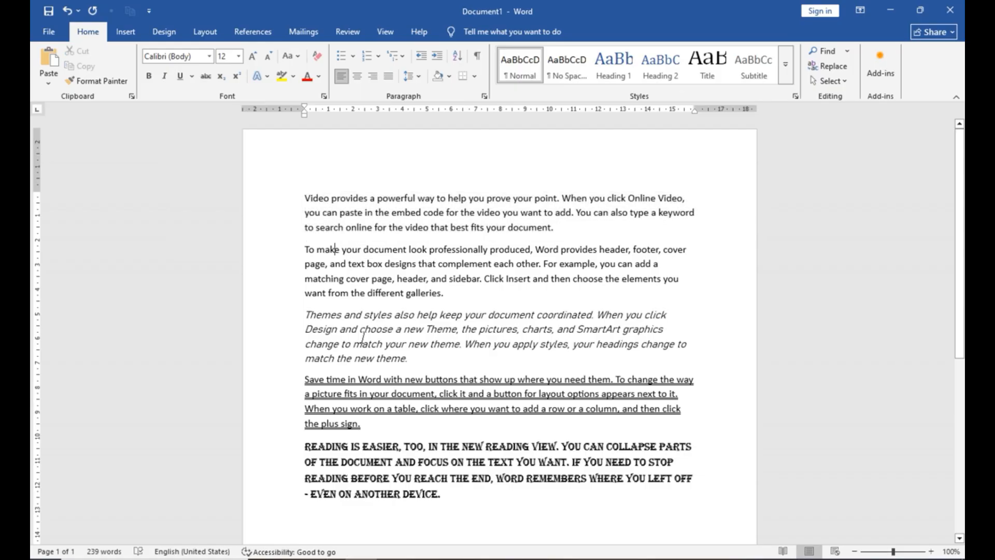
Step: Clear all formatting from all five paragraphs at once and deselect the text
{"action": "left_click", "coordinate": [350, 414]}
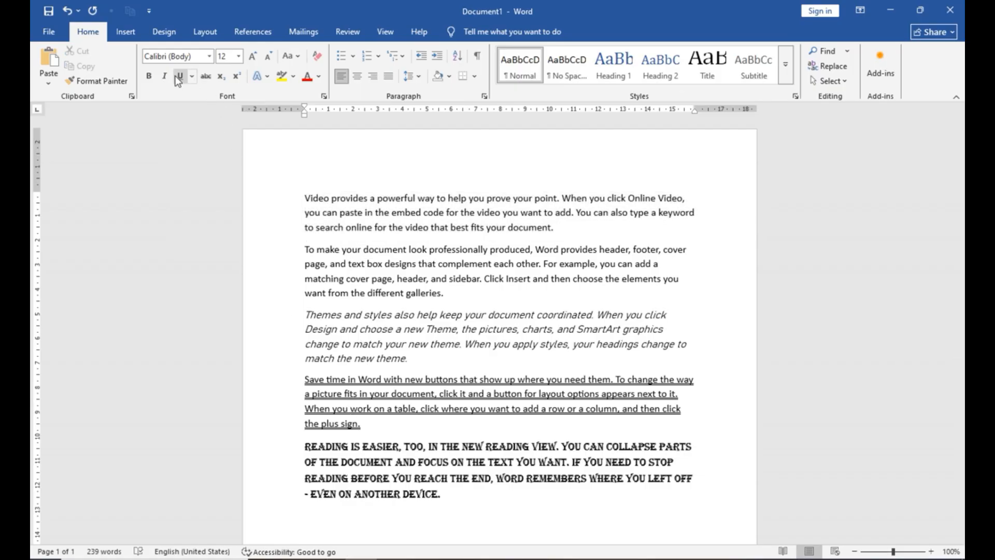
{"action": "left_click", "coordinate": [372, 379]}
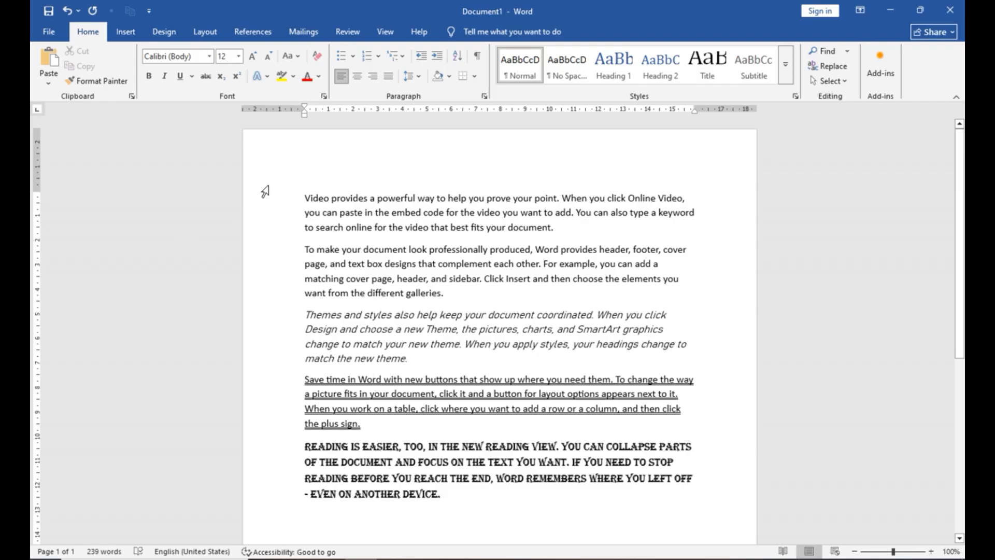
{"action": "left_click_drag", "start_coordinate": [305, 198], "coordinate": [499, 500]}
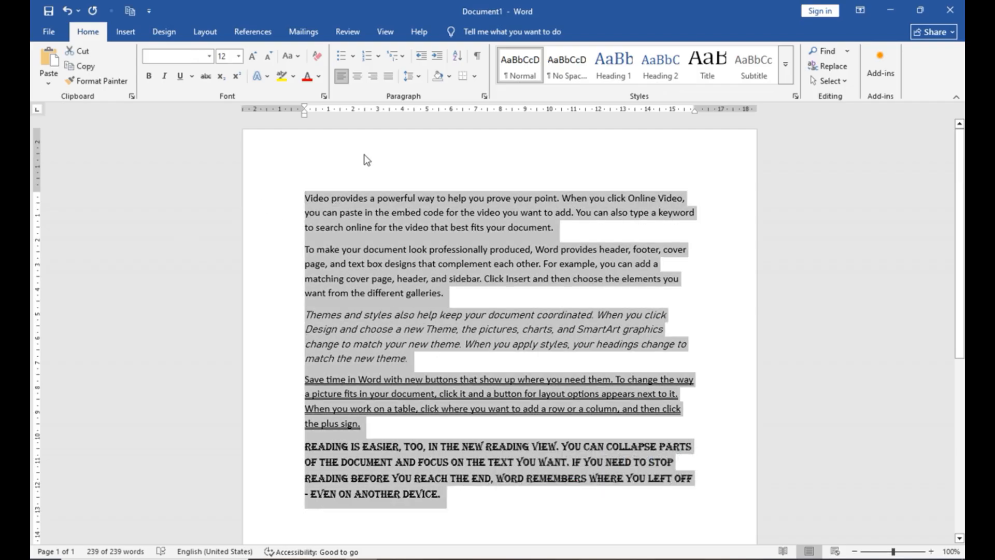
{"action": "left_click", "coordinate": [315, 56]}
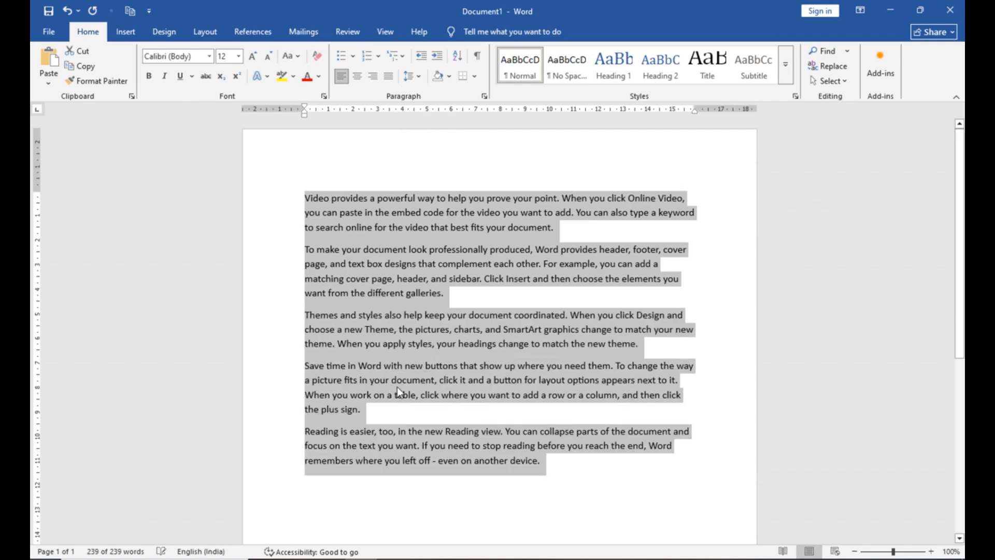
{"action": "left_click", "coordinate": [414, 412]}
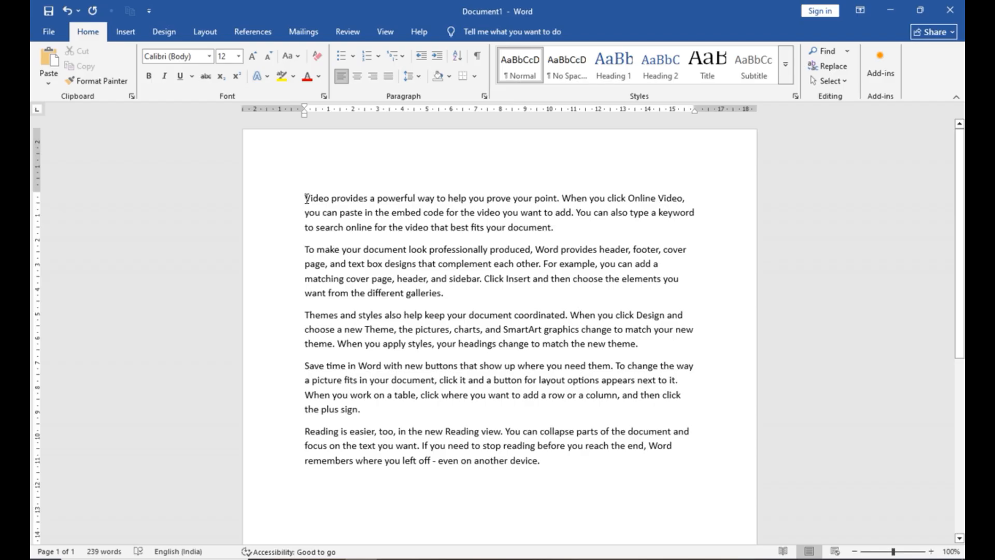
Step: Set the font size of the first paragraph, beginning "Video provides", to 72 and deselect it
{"action": "left_click_drag", "start_coordinate": [307, 198], "coordinate": [578, 223]}
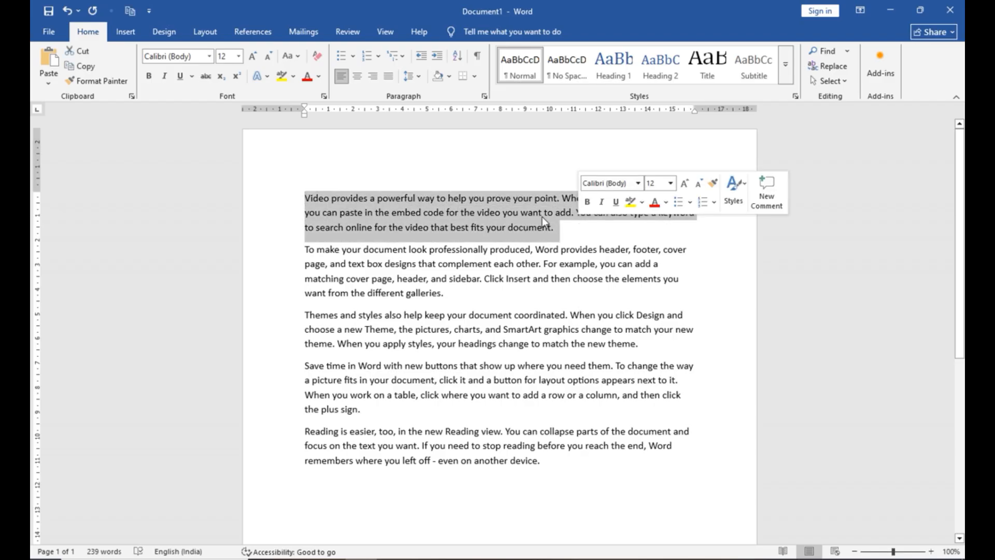
{"action": "left_click", "coordinate": [239, 56]}
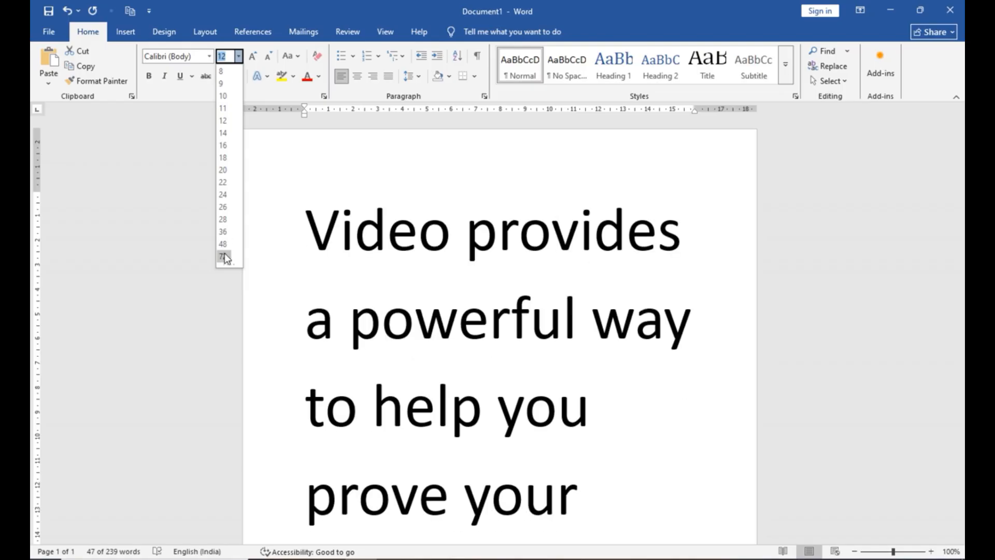
{"action": "left_click", "coordinate": [224, 256]}
{"action": "scroll", "coordinate": [334, 261], "scroll_direction": "down", "scroll_amount": 3}
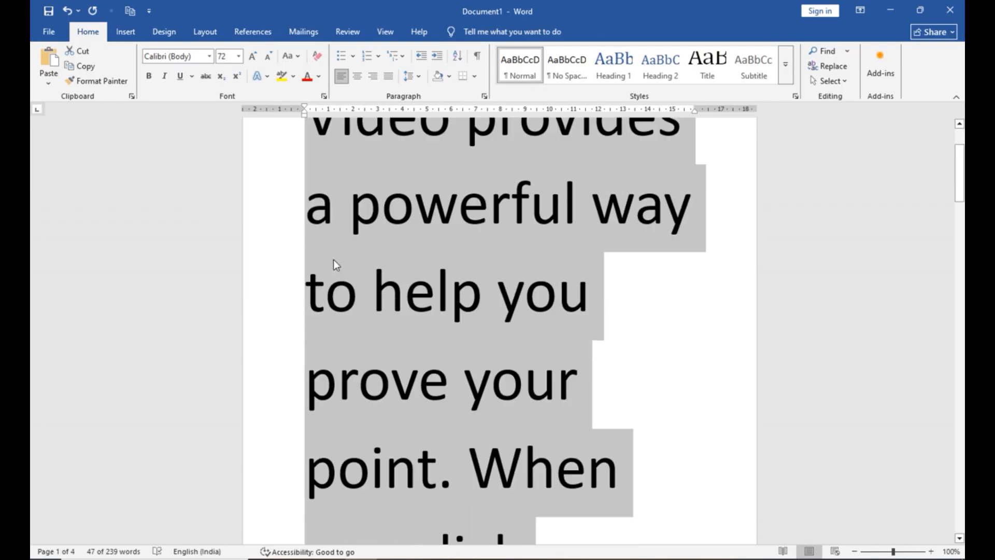
{"action": "scroll", "coordinate": [334, 259], "scroll_direction": "up", "scroll_amount": 2}
{"action": "left_click", "coordinate": [335, 259]}
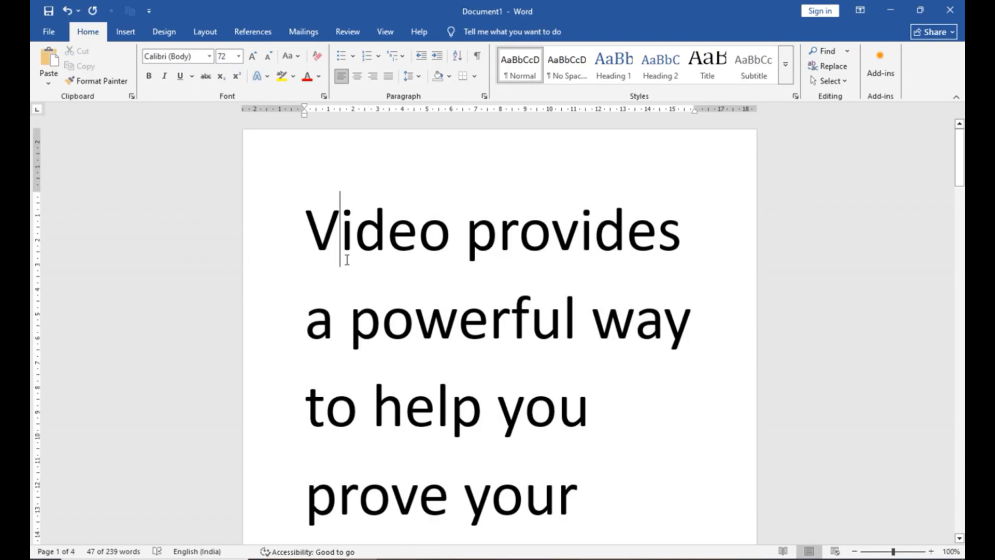
Step: Enlarge the word "Video" at the start of the first paragraph step by step to font size 300
{"action": "double_click", "coordinate": [375, 236]}
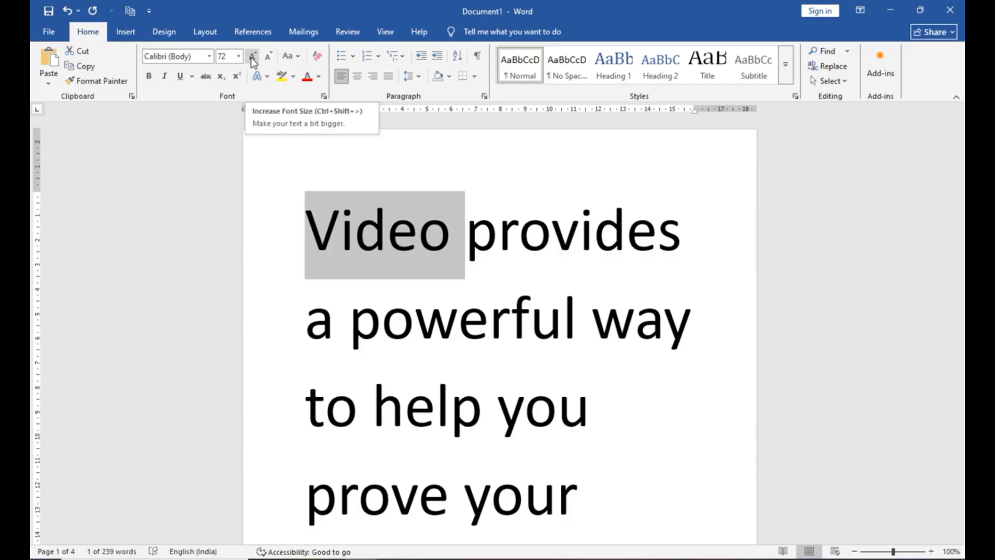
{"action": "left_click", "coordinate": [252, 57]}
{"action": "left_click", "coordinate": [253, 57]}
{"action": "left_click", "coordinate": [252, 57]}
{"action": "left_click", "coordinate": [252, 57]}
{"action": "left_click", "coordinate": [252, 57]}
{"action": "left_click", "coordinate": [252, 57]}
{"action": "left_click", "coordinate": [252, 57]}
{"action": "left_click", "coordinate": [252, 57]}
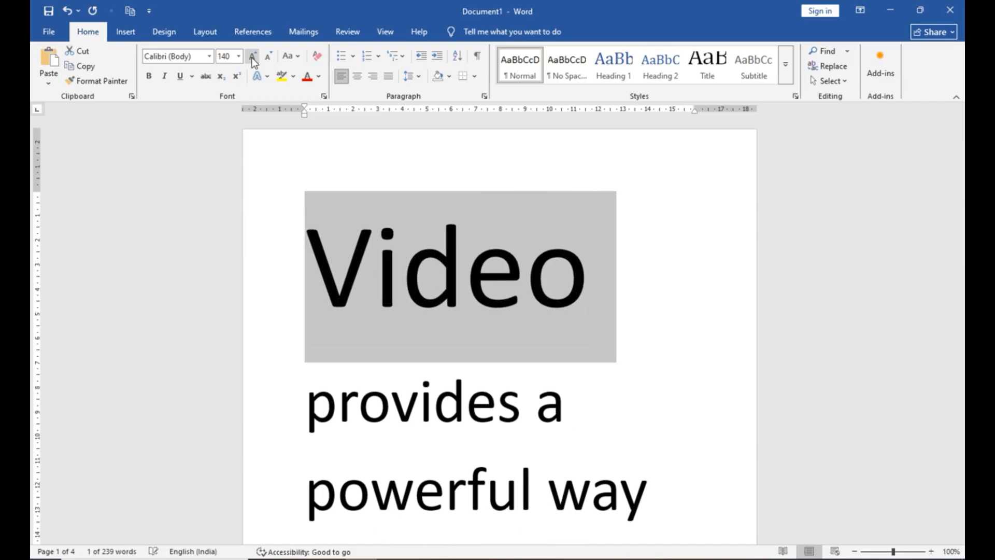
{"action": "left_click", "coordinate": [252, 57]}
{"action": "left_click", "coordinate": [252, 57]}
{"action": "left_click", "coordinate": [252, 57]}
{"action": "left_click", "coordinate": [252, 57]}
{"action": "left_click", "coordinate": [253, 57]}
{"action": "left_click", "coordinate": [252, 57]}
{"action": "left_click", "coordinate": [252, 57]}
{"action": "left_click", "coordinate": [252, 57]}
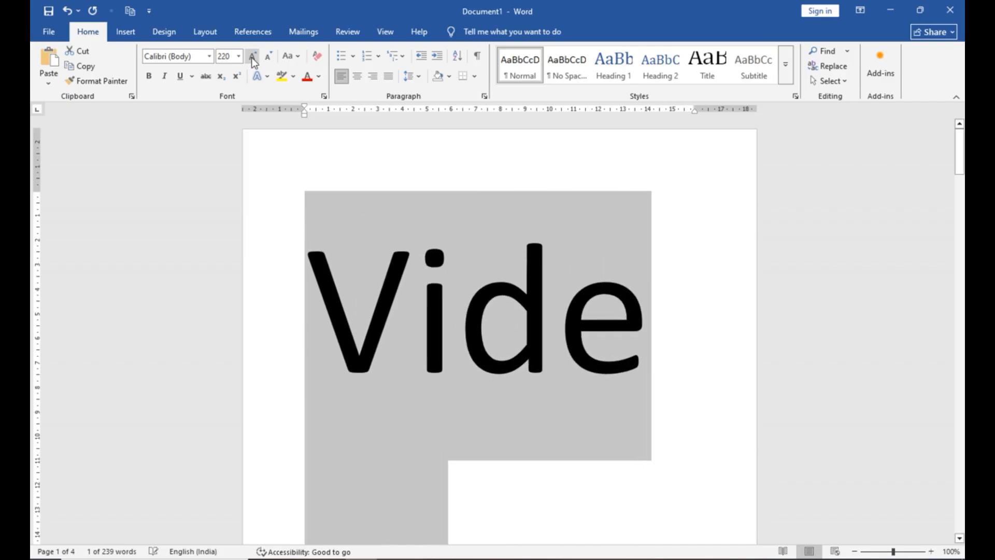
{"action": "left_click", "coordinate": [252, 56]}
{"action": "left_click", "coordinate": [252, 57]}
{"action": "left_click", "coordinate": [252, 56]}
{"action": "left_click", "coordinate": [252, 56]}
{"action": "left_click", "coordinate": [253, 57]}
{"action": "left_click", "coordinate": [252, 56]}
{"action": "left_click", "coordinate": [253, 56]}
{"action": "left_click", "coordinate": [253, 57]}
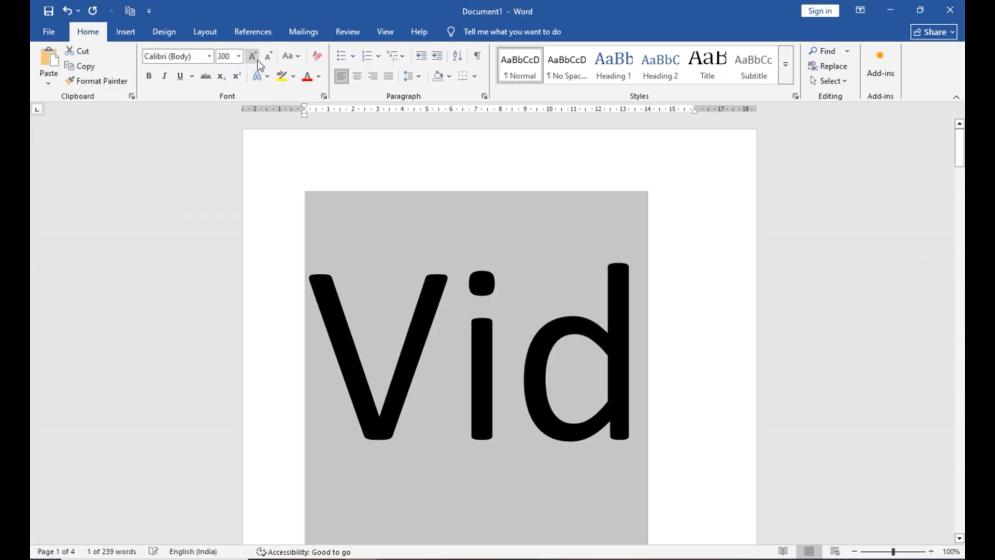
Step: Shrink the word "Video" step by step to font size 110, and finally set its size to 12
{"action": "left_click", "coordinate": [267, 57]}
{"action": "left_click", "coordinate": [267, 57]}
{"action": "left_click", "coordinate": [267, 57]}
{"action": "left_click", "coordinate": [267, 57]}
{"action": "left_click", "coordinate": [268, 57]}
{"action": "left_click", "coordinate": [267, 57]}
{"action": "left_click", "coordinate": [268, 57]}
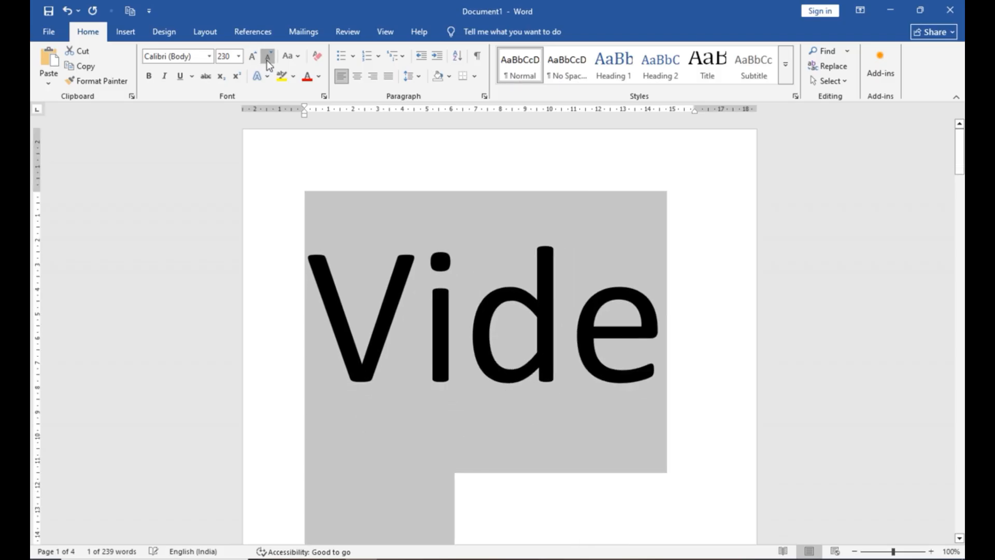
{"action": "left_click", "coordinate": [267, 57]}
{"action": "left_click", "coordinate": [268, 57]}
{"action": "left_click", "coordinate": [268, 57]}
{"action": "left_click", "coordinate": [267, 57]}
{"action": "left_click", "coordinate": [267, 57]}
{"action": "left_click", "coordinate": [267, 57]}
{"action": "left_click", "coordinate": [267, 57]}
{"action": "left_click", "coordinate": [267, 57]}
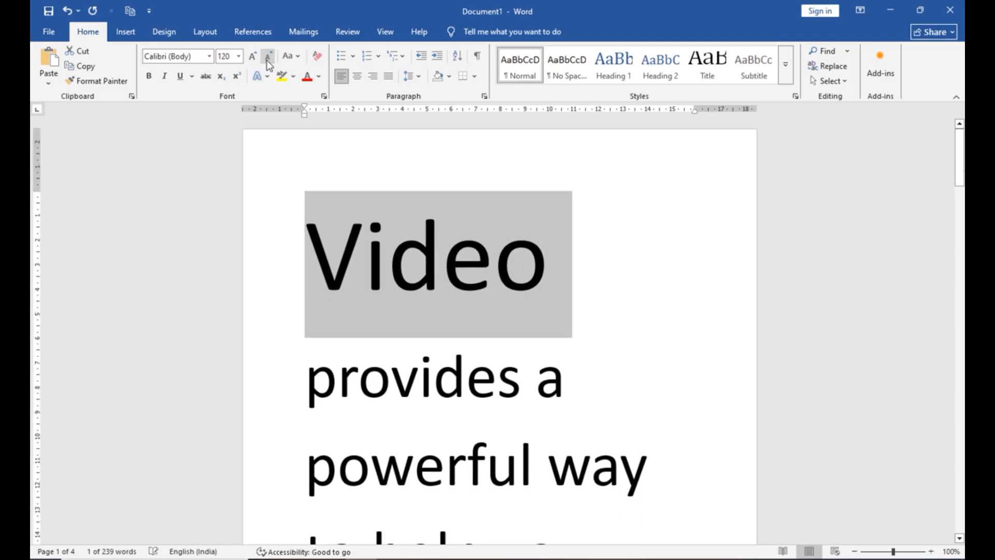
{"action": "left_click", "coordinate": [267, 57]}
{"action": "left_click", "coordinate": [238, 56]}
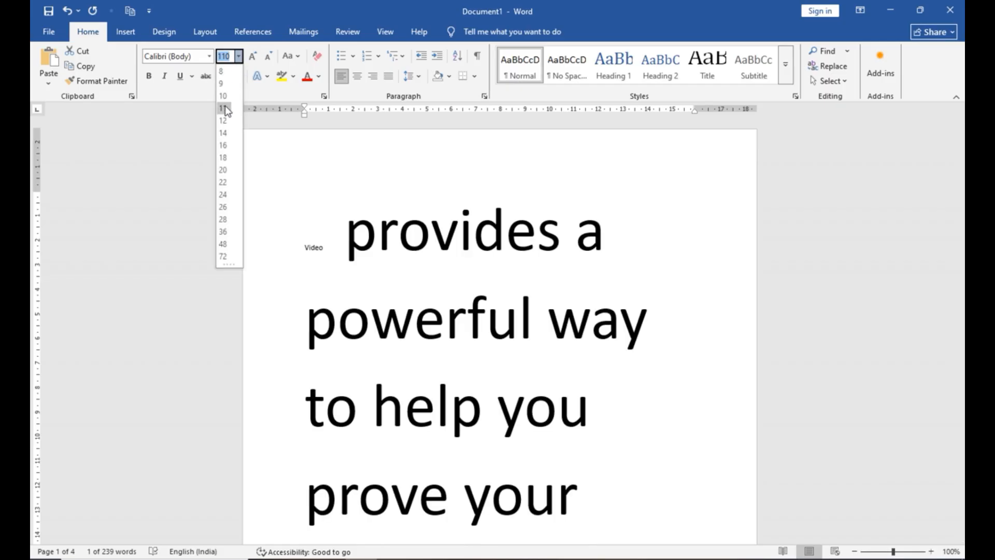
{"action": "left_click", "coordinate": [223, 120]}
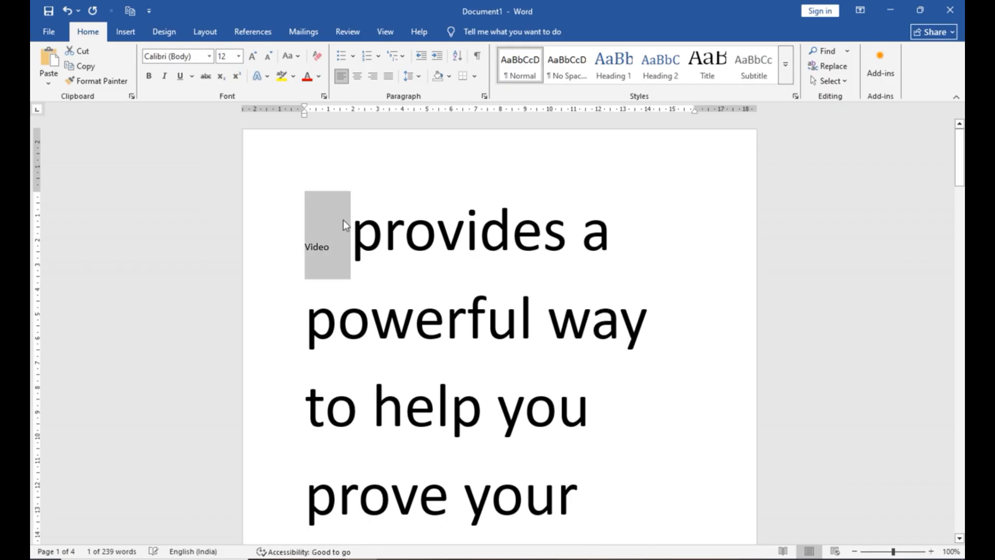
Step: Clear all formatting from the whole document and deselect the text
{"action": "left_click", "coordinate": [336, 239]}
{"action": "left_click", "coordinate": [367, 237]}
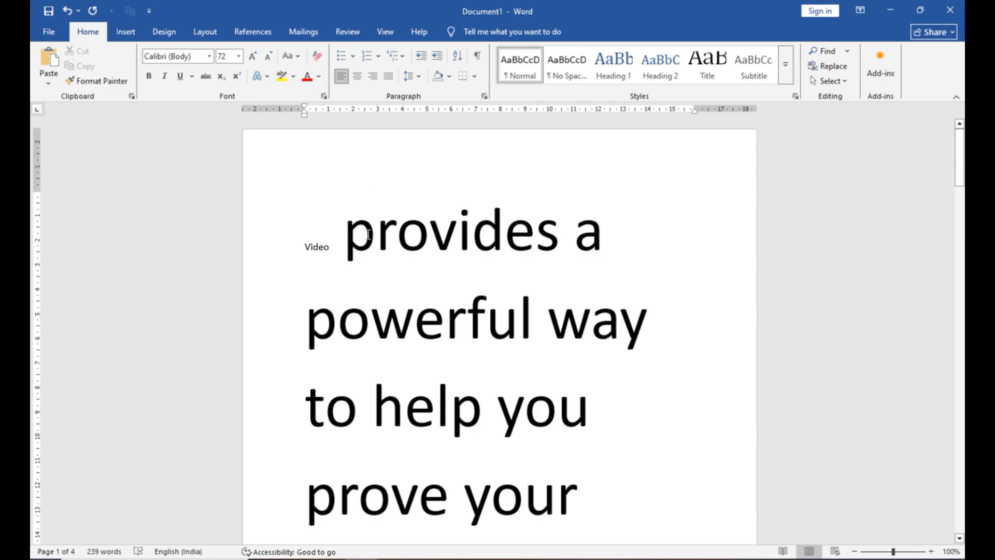
{"action": "key", "text": "ctrl+a"}
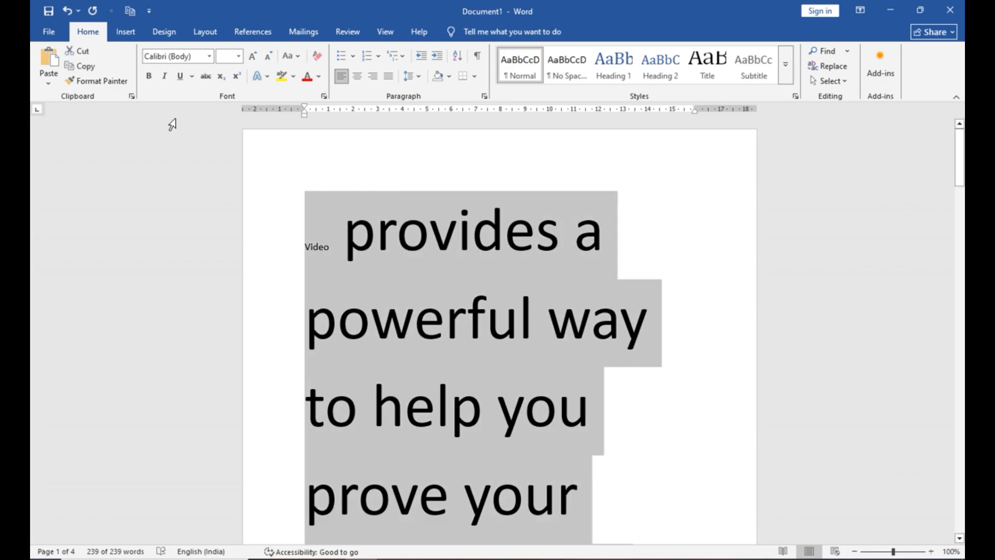
{"action": "left_click", "coordinate": [316, 54]}
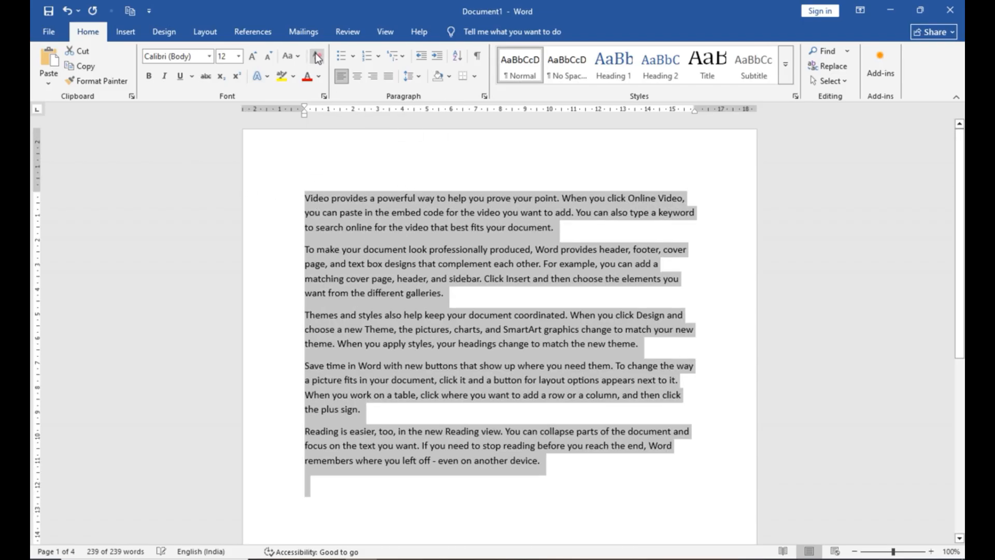
{"action": "left_click", "coordinate": [331, 300]}
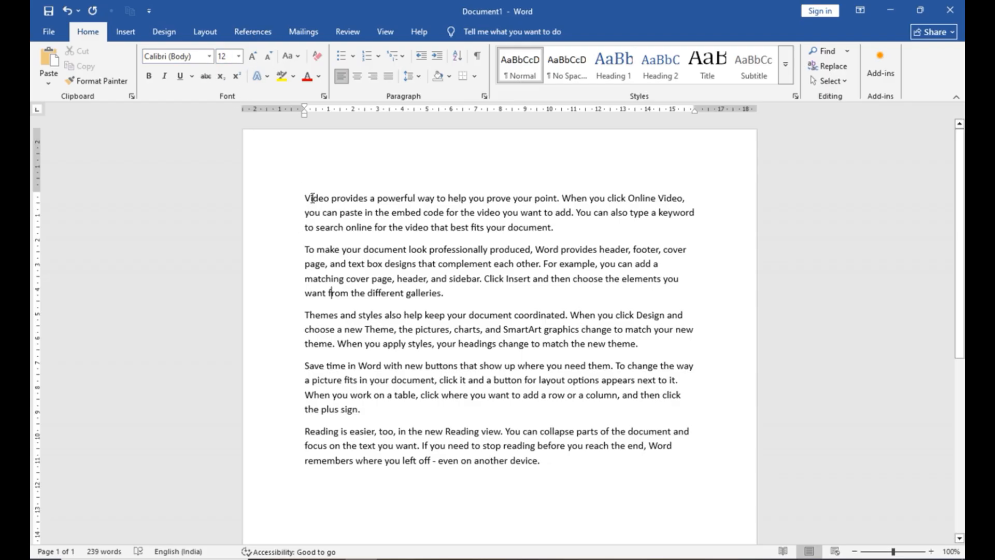
Step: Change the first paragraph, beginning "Video provides", to UPPERCASE and deselect it
{"action": "left_click_drag", "start_coordinate": [305, 198], "coordinate": [565, 232]}
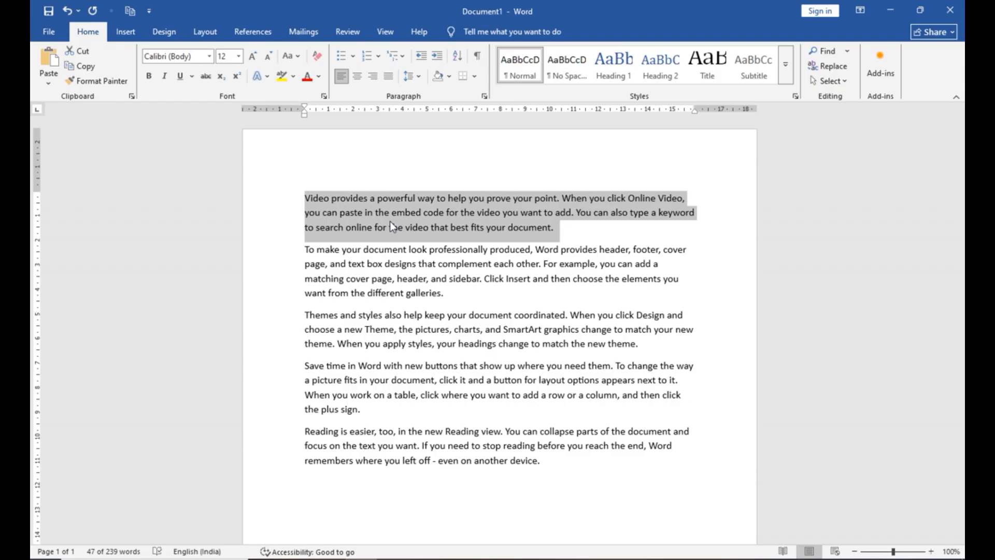
{"action": "left_click", "coordinate": [298, 58]}
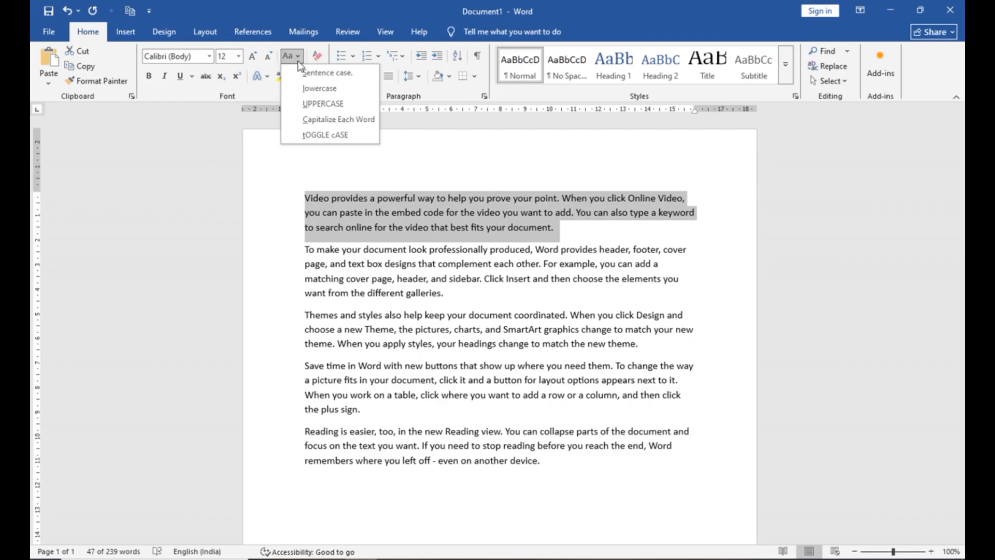
{"action": "left_click", "coordinate": [311, 104]}
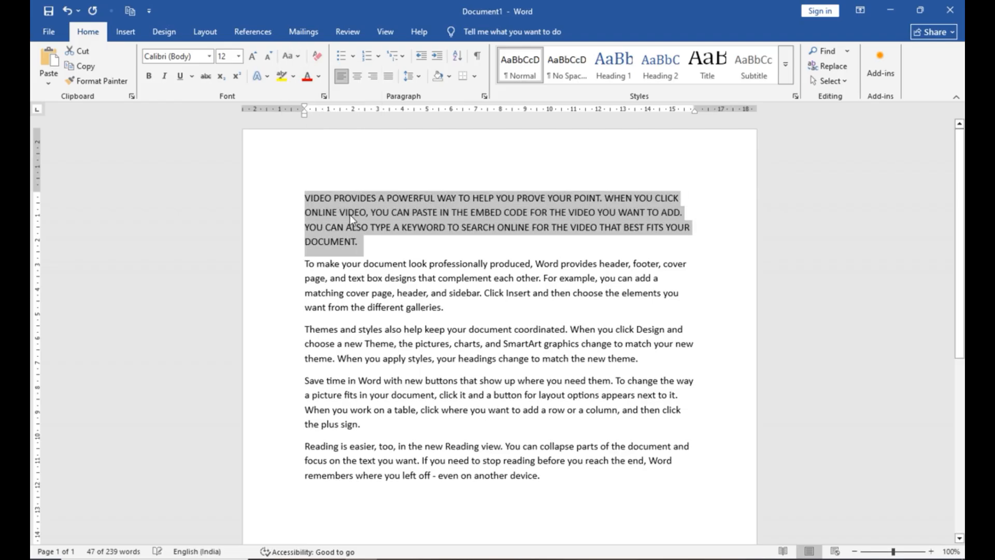
{"action": "left_click", "coordinate": [350, 213]}
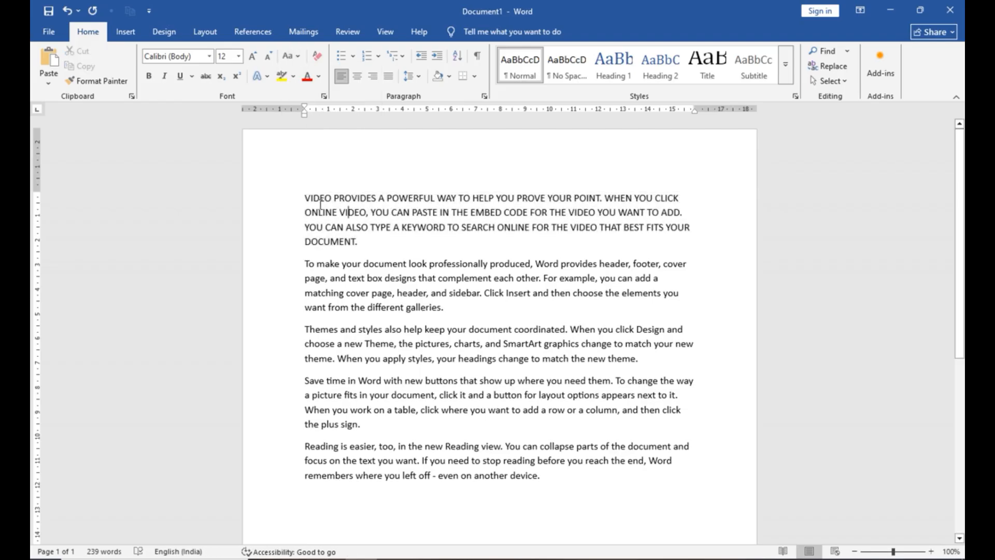
Step: Change the second and third paragraphs, beginning "To make your document" and "Themes and styles", to UPPERCASE, one after the other
{"action": "triple_click", "coordinate": [320, 282]}
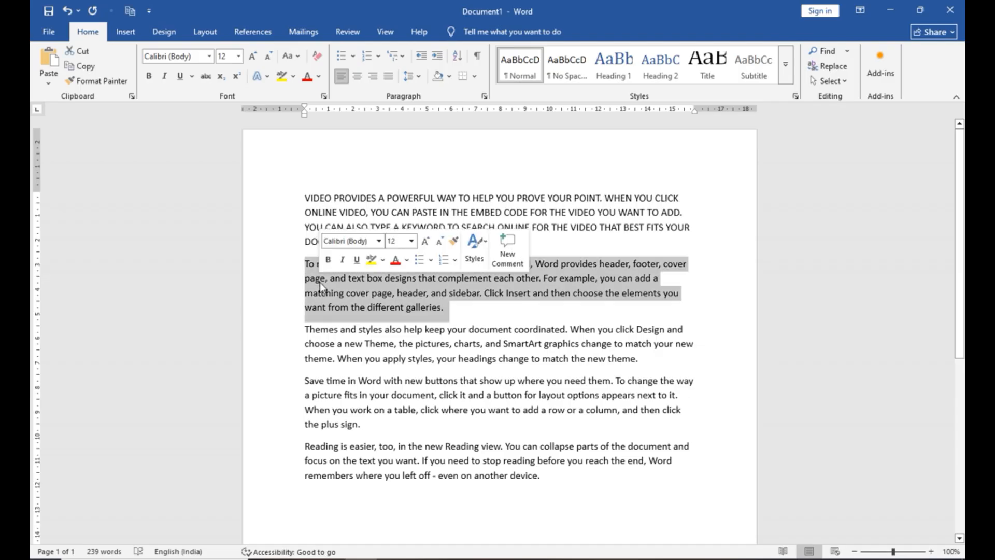
{"action": "left_click", "coordinate": [295, 58]}
{"action": "left_click", "coordinate": [317, 102]}
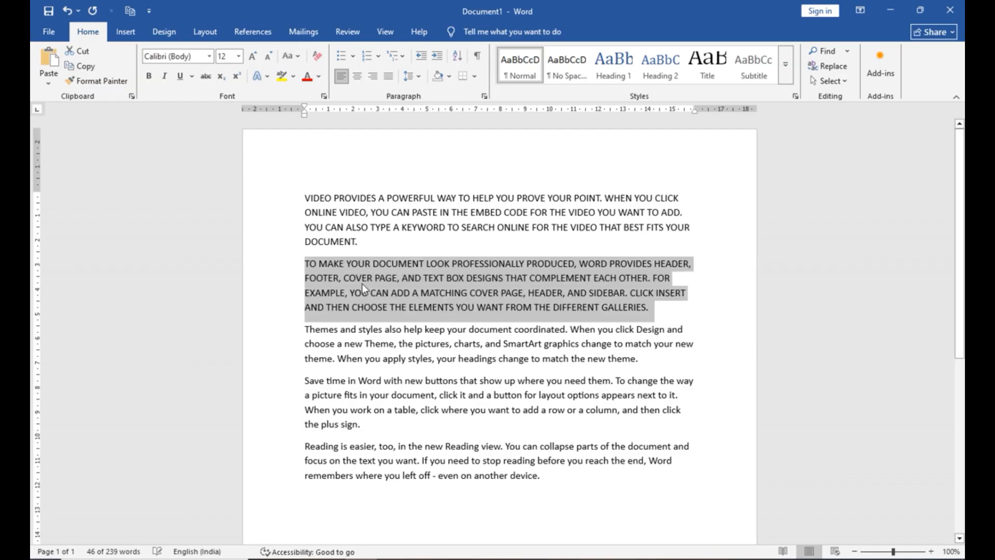
{"action": "left_click", "coordinate": [373, 297]}
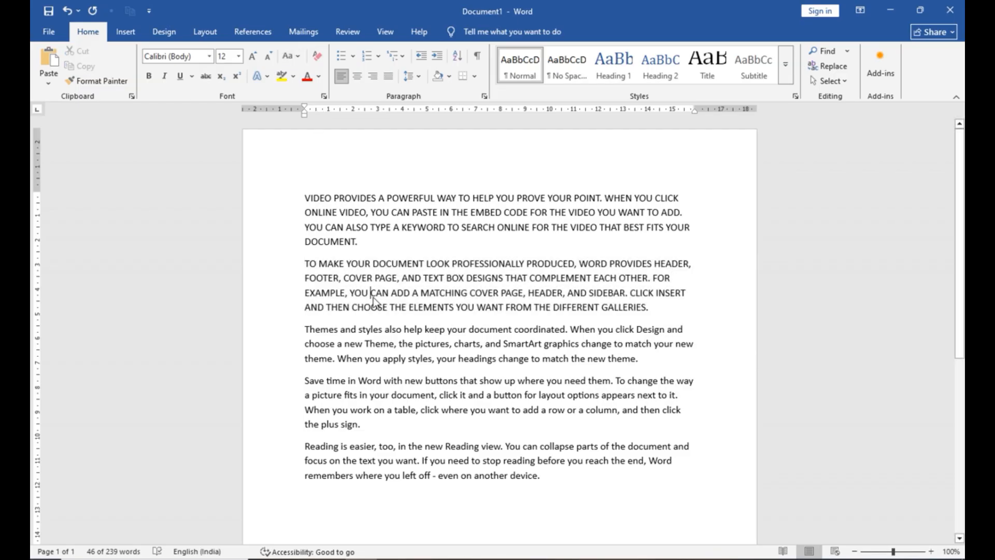
{"action": "triple_click", "coordinate": [354, 344]}
{"action": "left_click", "coordinate": [291, 57]}
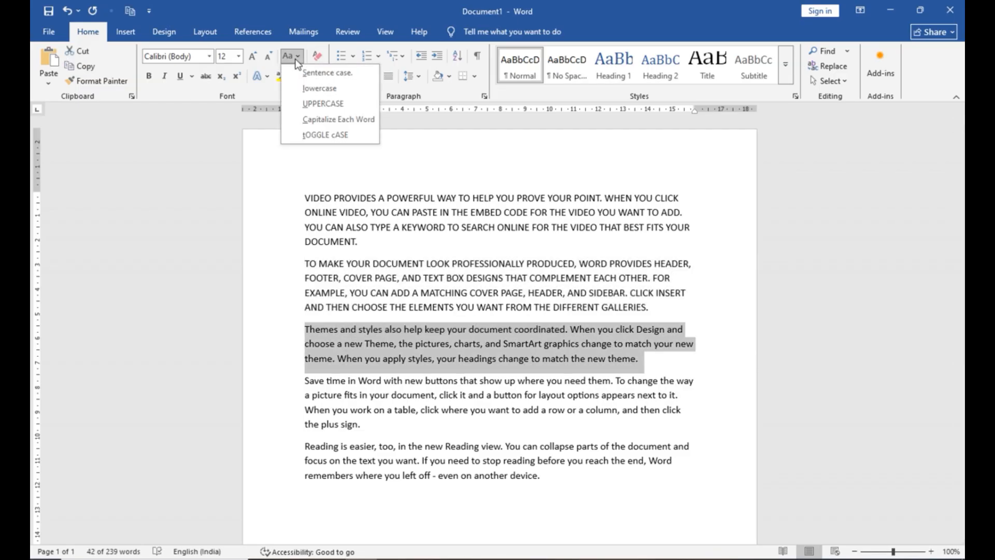
{"action": "left_click", "coordinate": [317, 103]}
{"action": "left_click", "coordinate": [369, 327]}
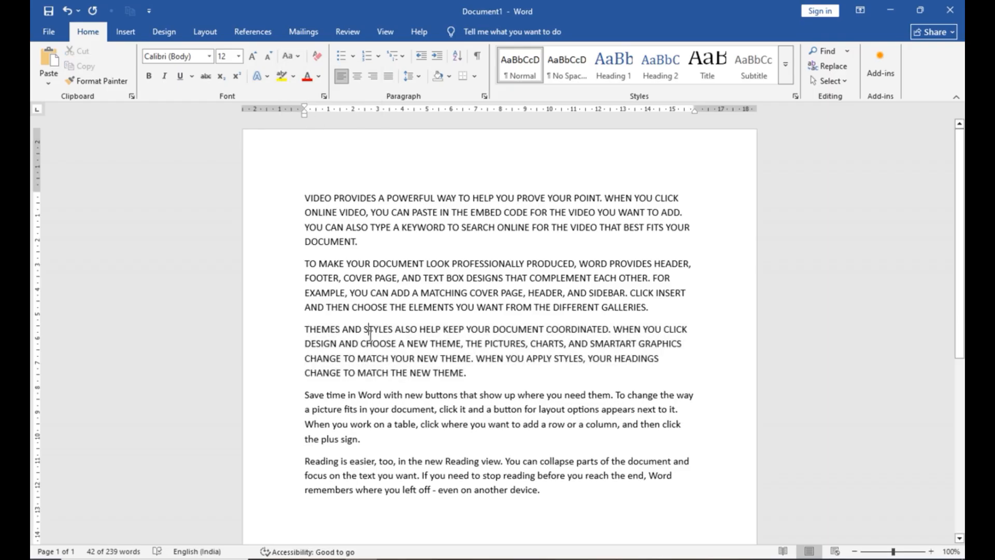
Step: Change the second and third paragraphs to lowercase, one after the other
{"action": "triple_click", "coordinate": [376, 286]}
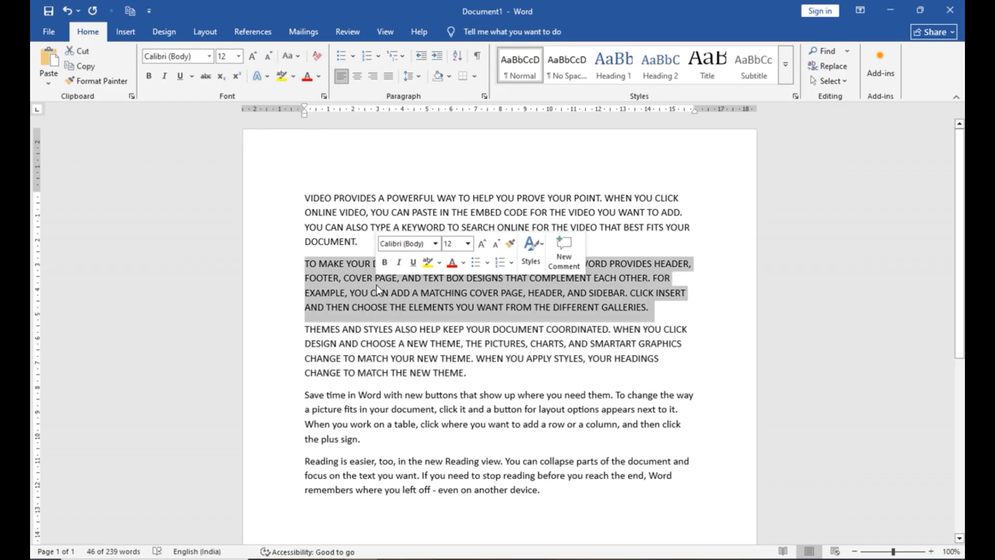
{"action": "left_click", "coordinate": [300, 59]}
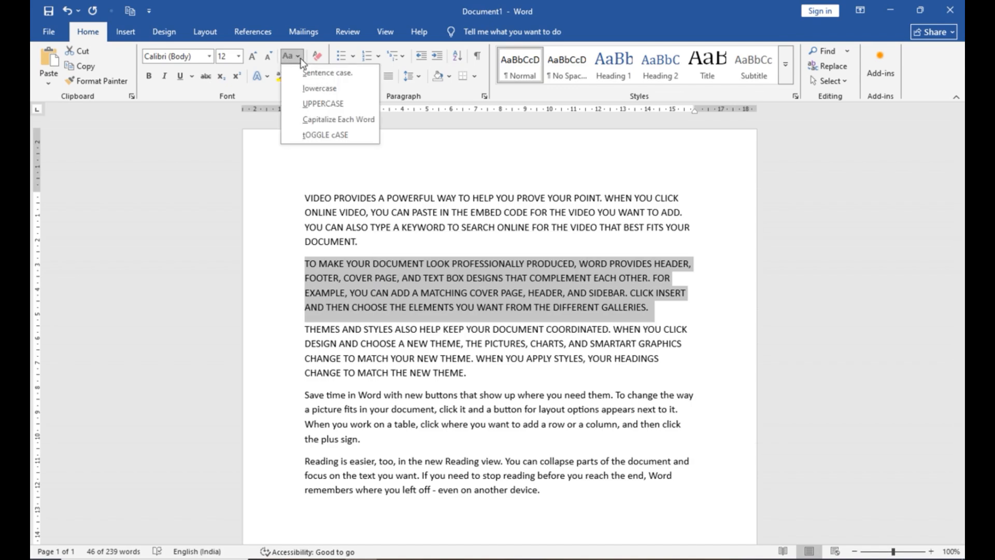
{"action": "left_click", "coordinate": [320, 89]}
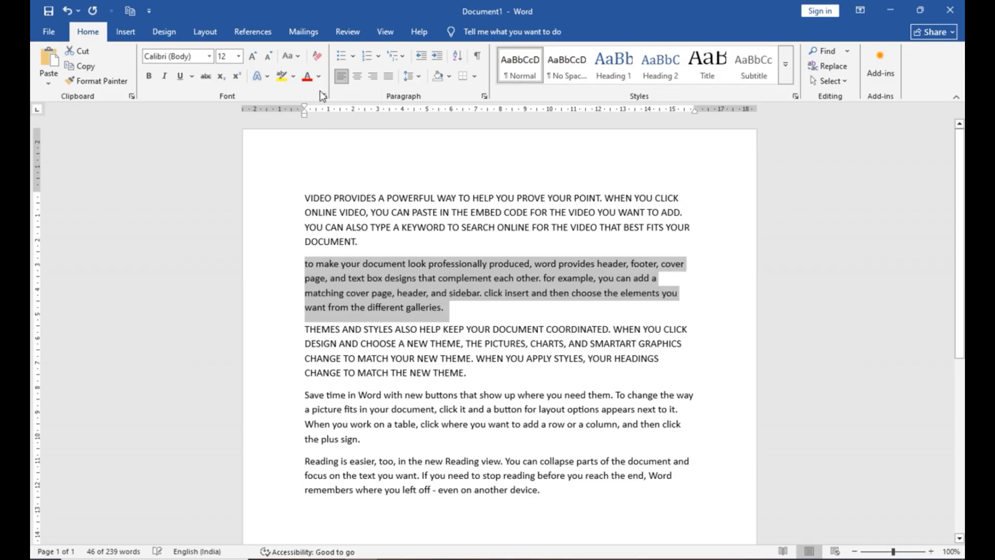
{"action": "double_click", "coordinate": [365, 331]}
{"action": "triple_click", "coordinate": [365, 334]}
{"action": "left_click", "coordinate": [290, 56]}
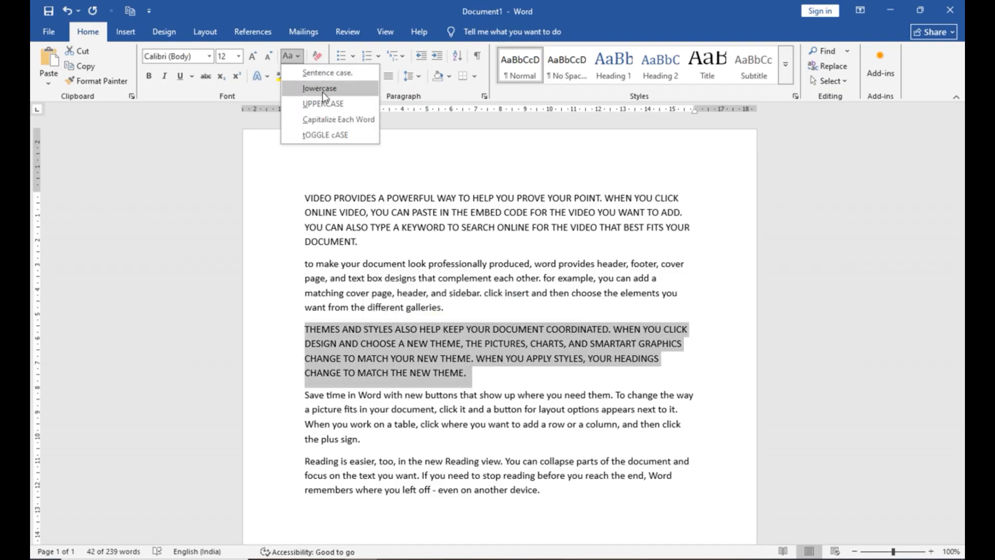
{"action": "left_click", "coordinate": [322, 92]}
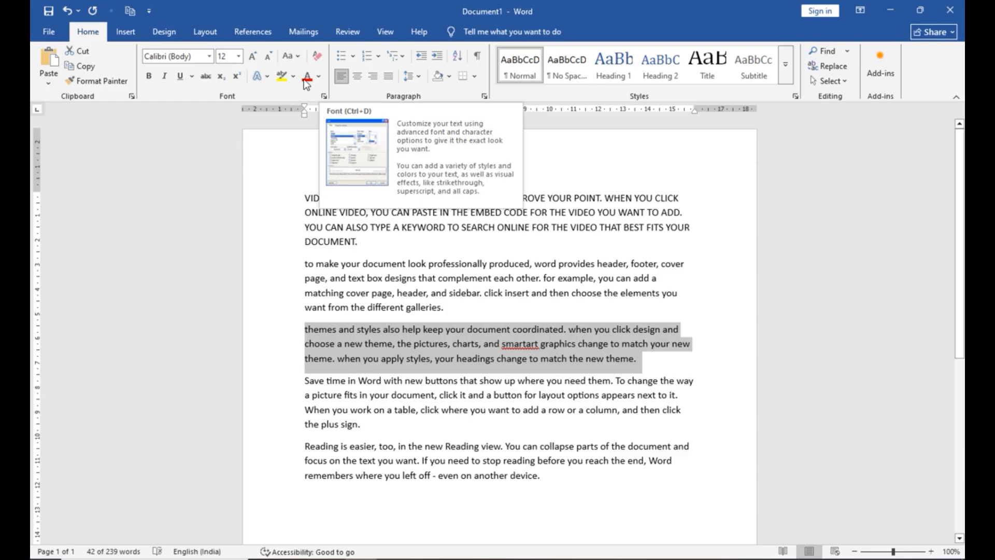
Step: Apply Capitalize Each Word to the fourth paragraph, beginning "Save time in Word", and to the third paragraph
{"action": "triple_click", "coordinate": [358, 394]}
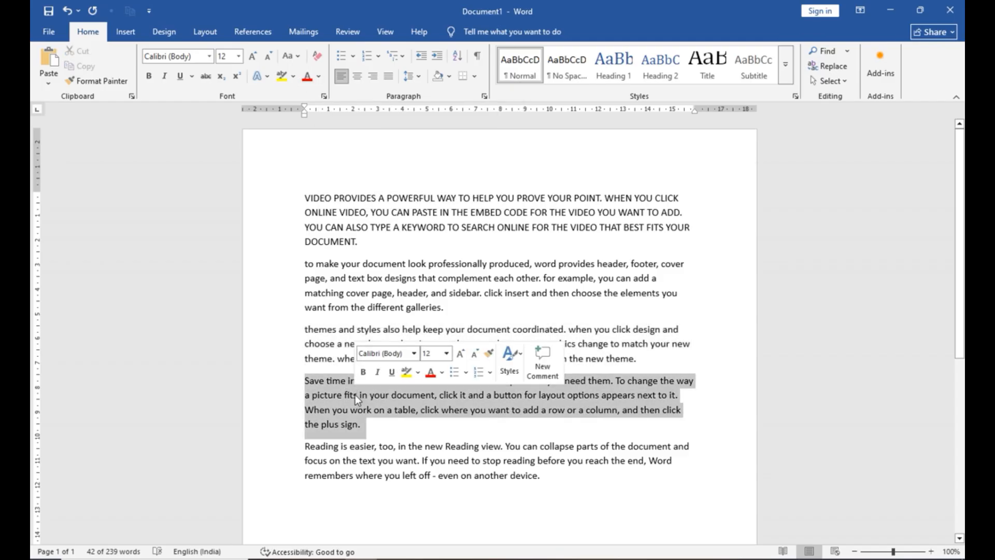
{"action": "left_click", "coordinate": [298, 60]}
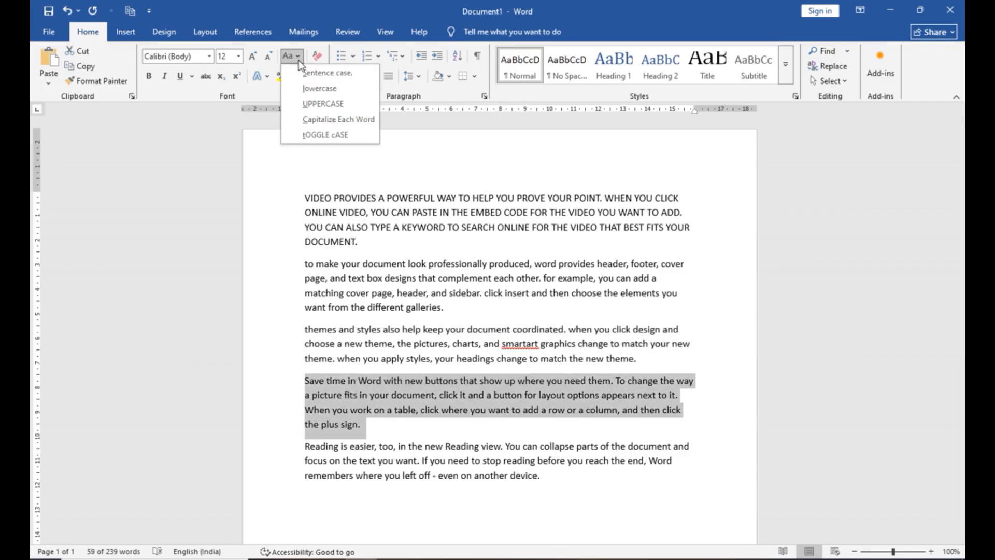
{"action": "left_click", "coordinate": [315, 118]}
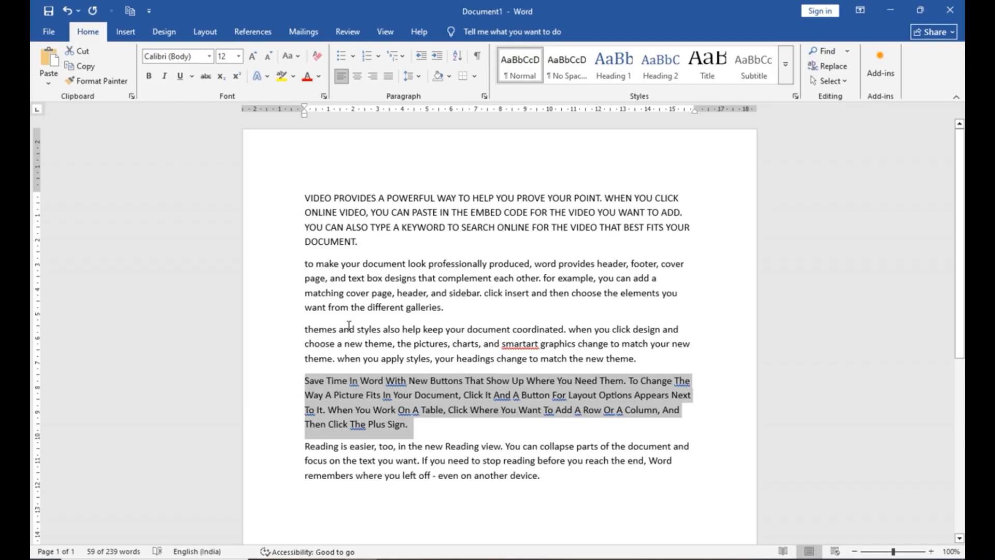
{"action": "triple_click", "coordinate": [355, 348]}
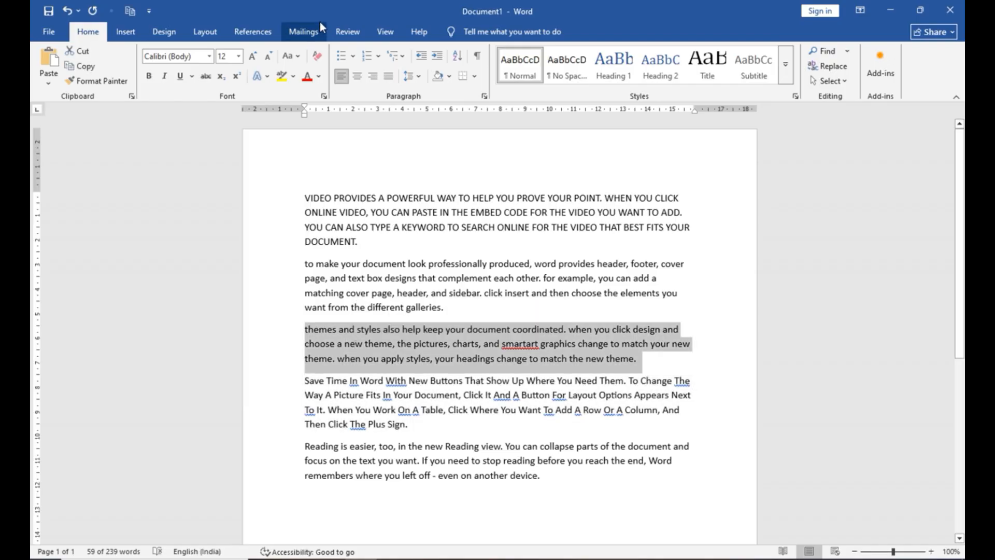
{"action": "left_click", "coordinate": [298, 54]}
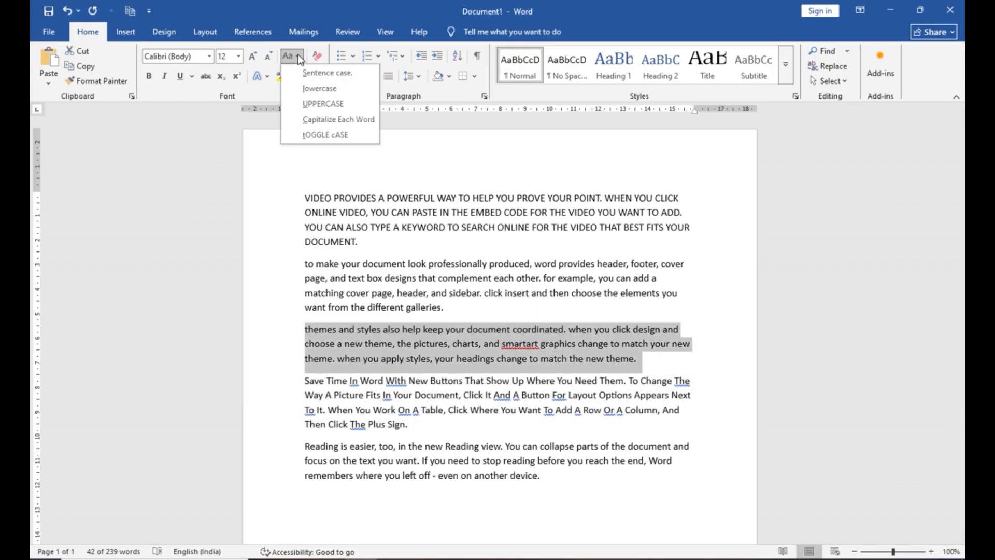
{"action": "left_click", "coordinate": [315, 123]}
Step: Apply tOGGLE cASE three times in a row to the second paragraph, beginning "to make your document"
{"action": "triple_click", "coordinate": [378, 274]}
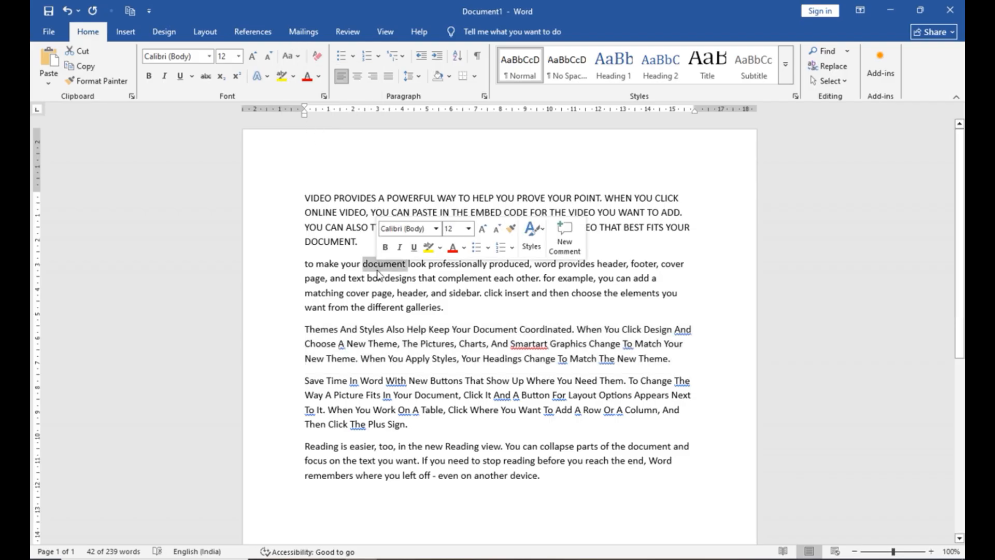
{"action": "left_click", "coordinate": [295, 56]}
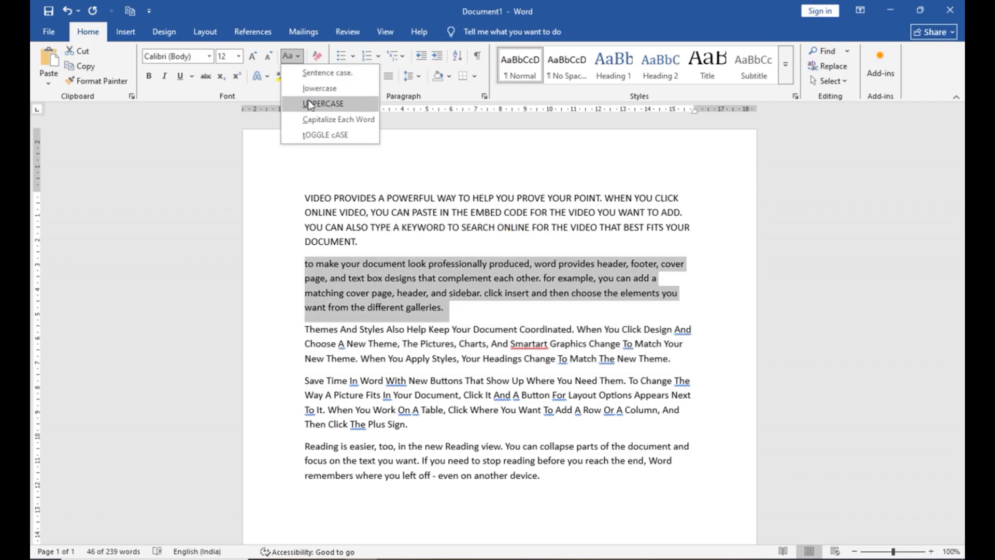
{"action": "left_click", "coordinate": [312, 134]}
{"action": "left_click", "coordinate": [296, 57]}
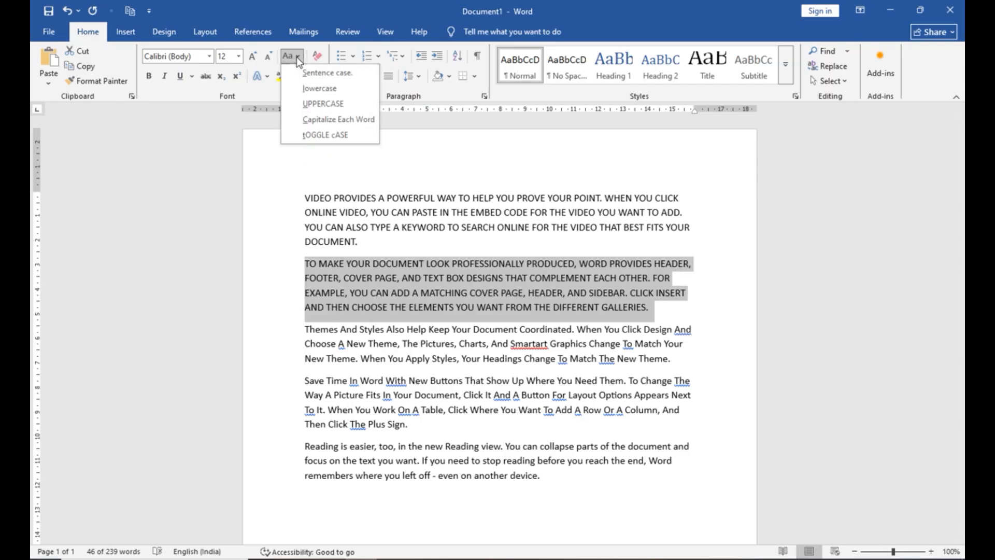
{"action": "left_click", "coordinate": [311, 136]}
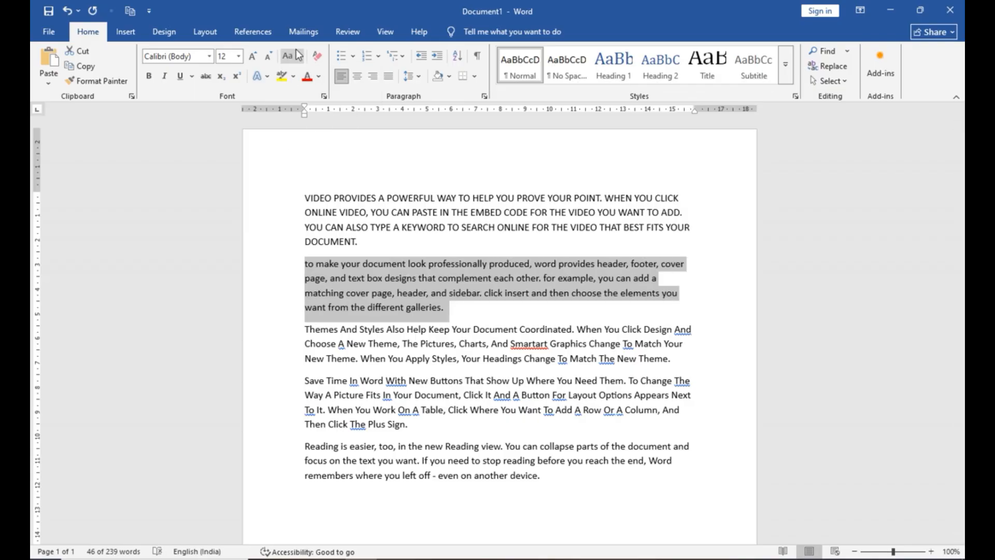
{"action": "left_click", "coordinate": [291, 56]}
{"action": "left_click", "coordinate": [317, 136]}
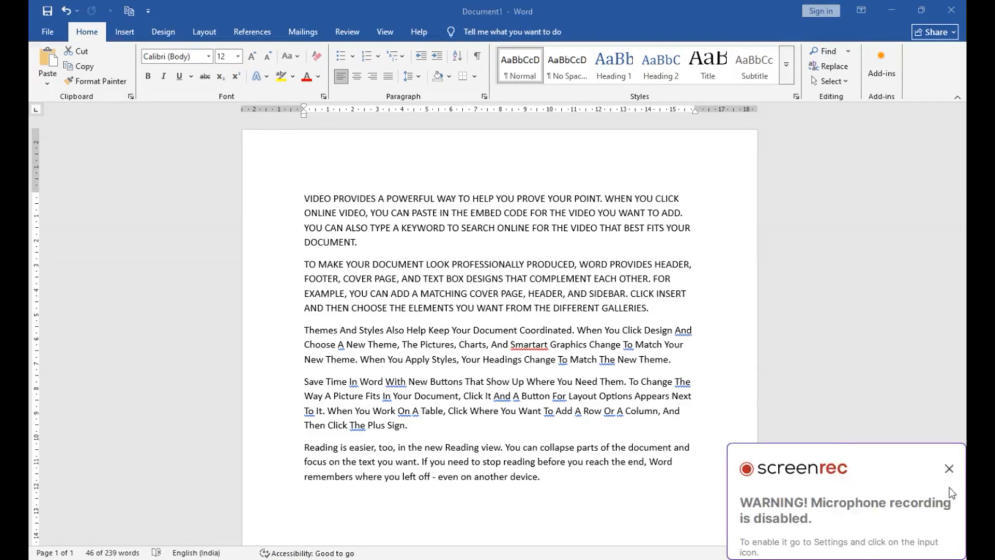
{"action": "left_click", "coordinate": [950, 467]}
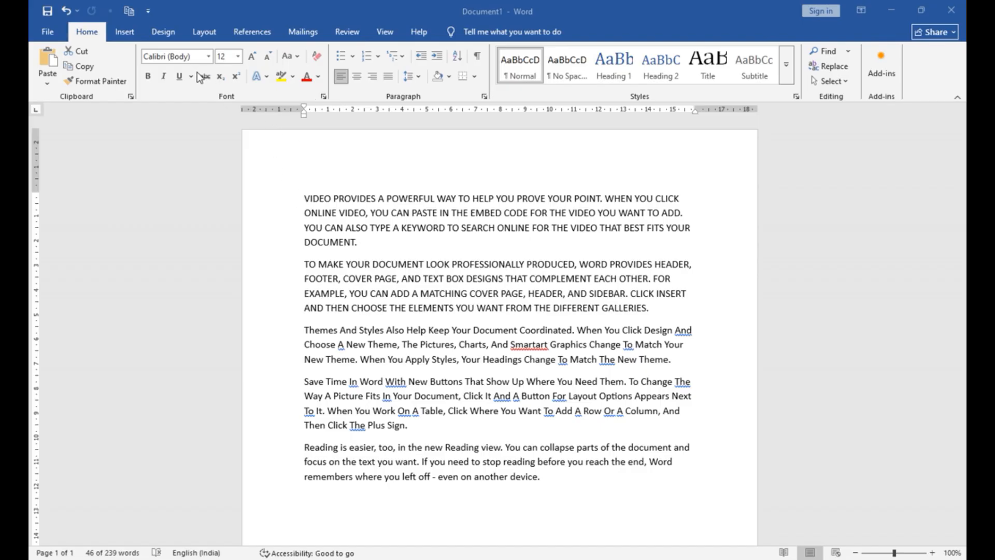
{"action": "triple_click", "coordinate": [369, 293]}
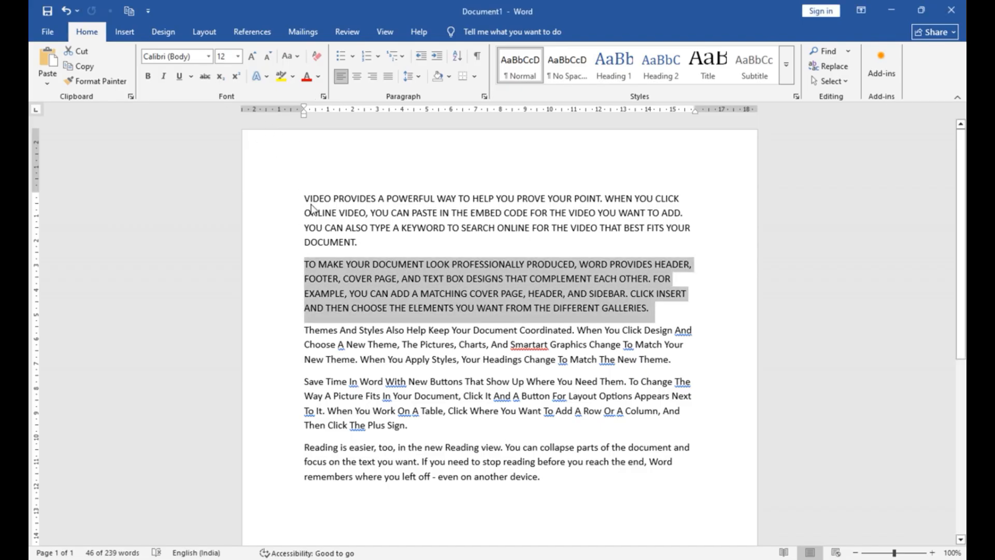
{"action": "left_click", "coordinate": [369, 293]}
{"action": "triple_click", "coordinate": [365, 279]}
{"action": "left_click", "coordinate": [391, 304]}
Step: Correct the misspelled word "Smartart" in the third paragraph to the suggested spelling "SmartArt"
{"action": "right_click", "coordinate": [532, 342]}
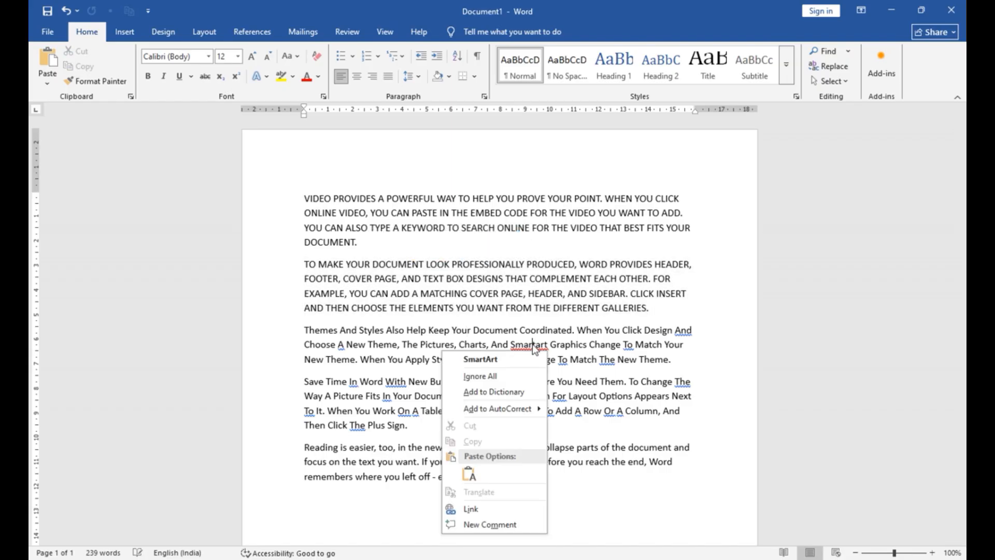
{"action": "left_click", "coordinate": [539, 356]}
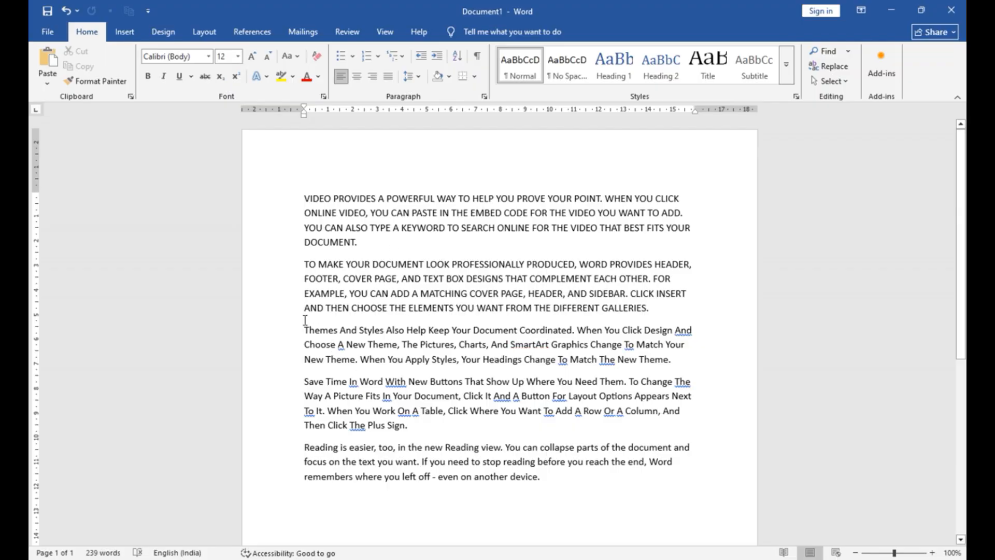
Step: Change all five paragraphs to lowercase at once and deselect the text
{"action": "left_click_drag", "start_coordinate": [305, 192], "coordinate": [561, 521]}
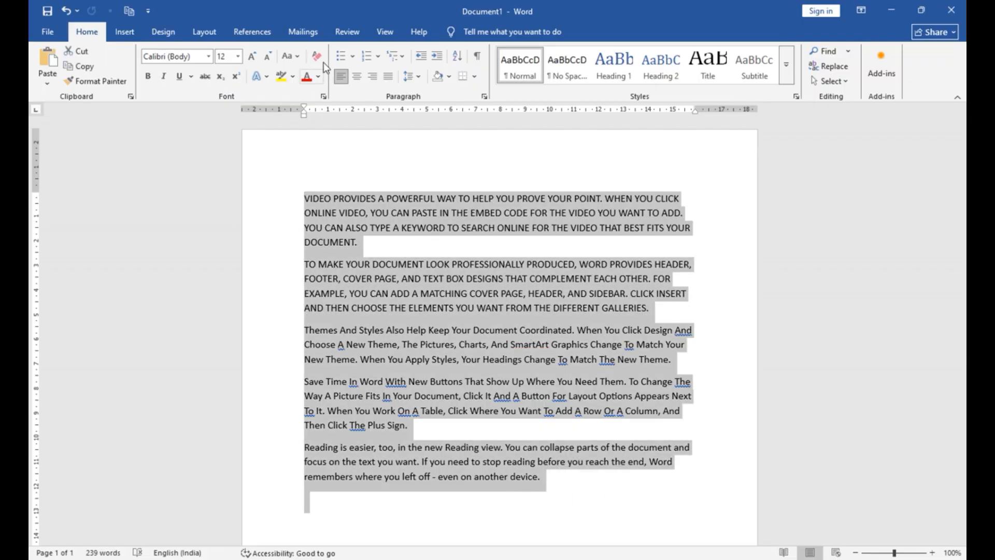
{"action": "left_click", "coordinate": [290, 56]}
{"action": "left_click", "coordinate": [306, 89]}
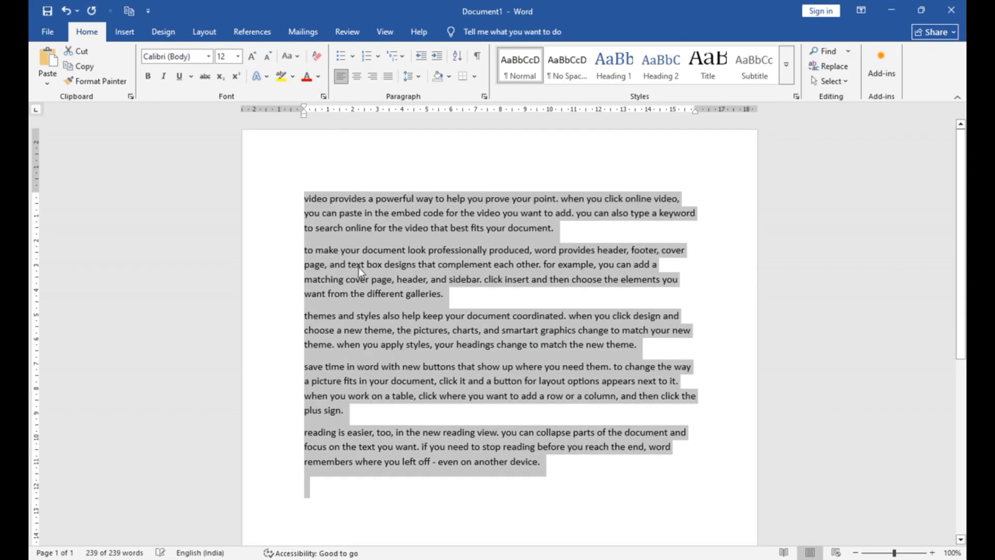
{"action": "left_click", "coordinate": [358, 268]}
Step: Correct the misspelled word "smartart" in the third paragraph to the suggested spelling "smart art"
{"action": "right_click", "coordinate": [529, 336]}
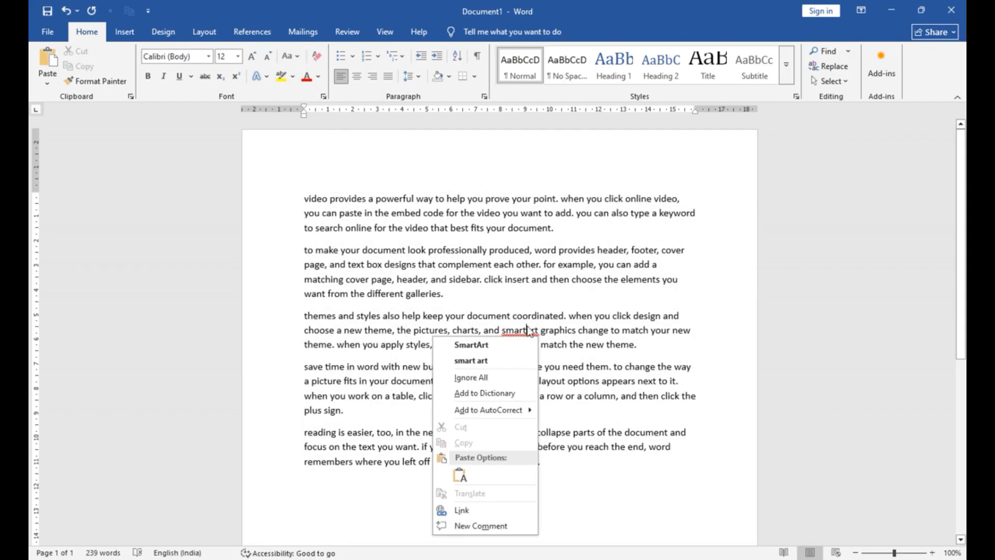
{"action": "left_click", "coordinate": [474, 361]}
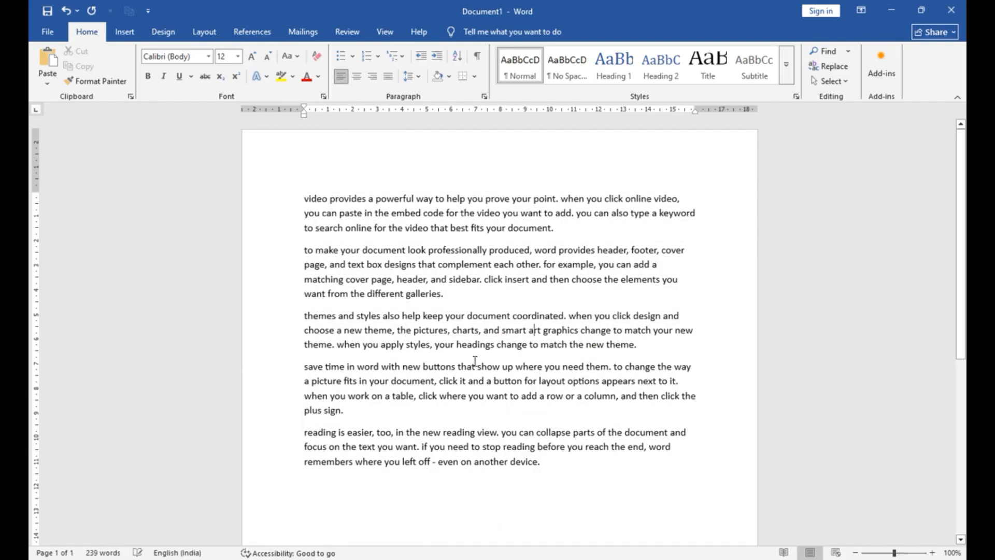
Step: Delete the first two paragraphs one after the other, then undo both deletions
{"action": "triple_click", "coordinate": [352, 215]}
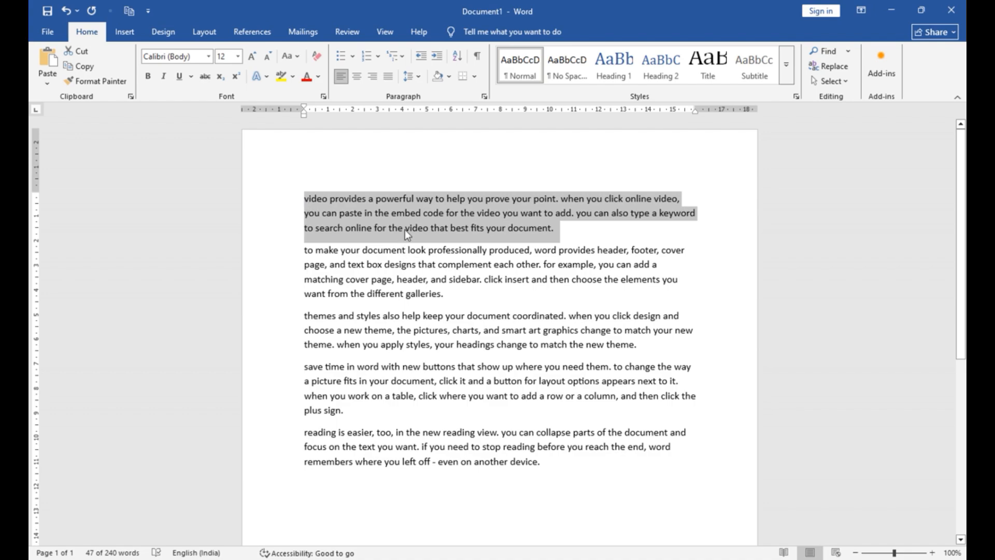
{"action": "key", "text": "Delete"}
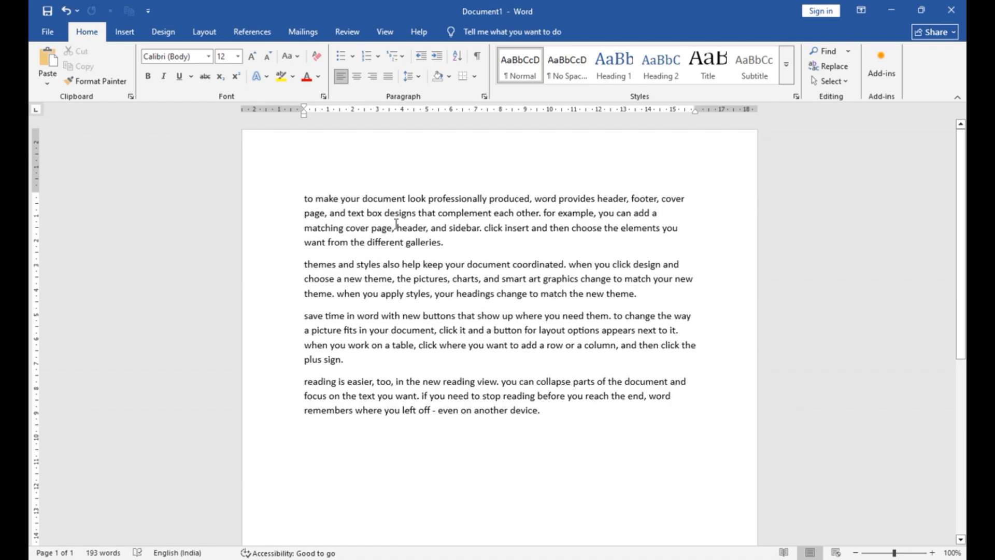
{"action": "triple_click", "coordinate": [395, 227]}
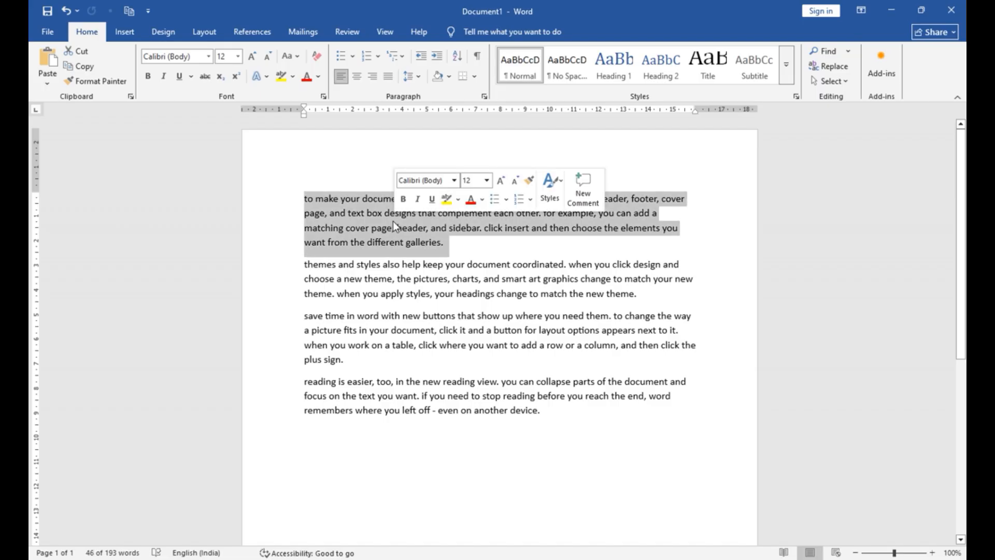
{"action": "key", "text": "Delete"}
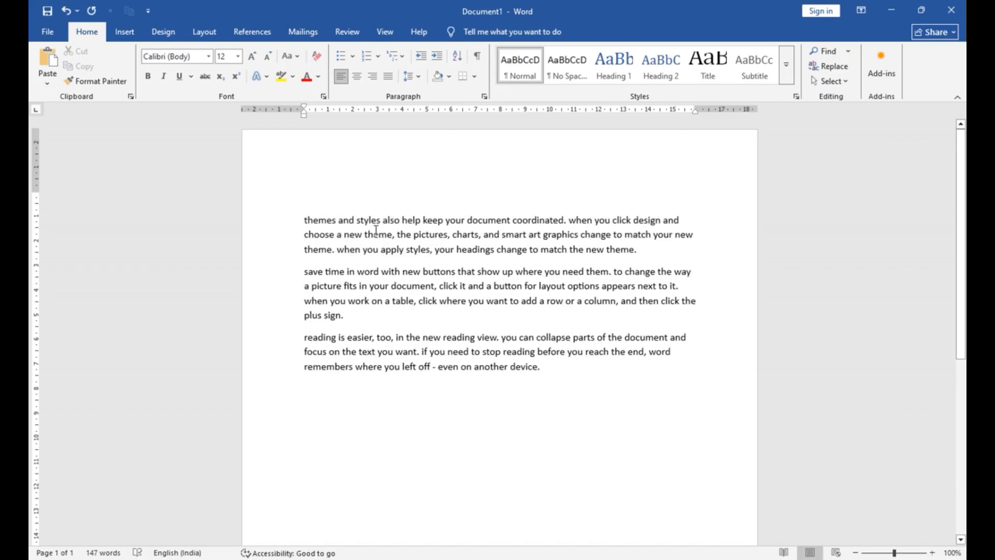
{"action": "key", "text": "ctrl+z"}
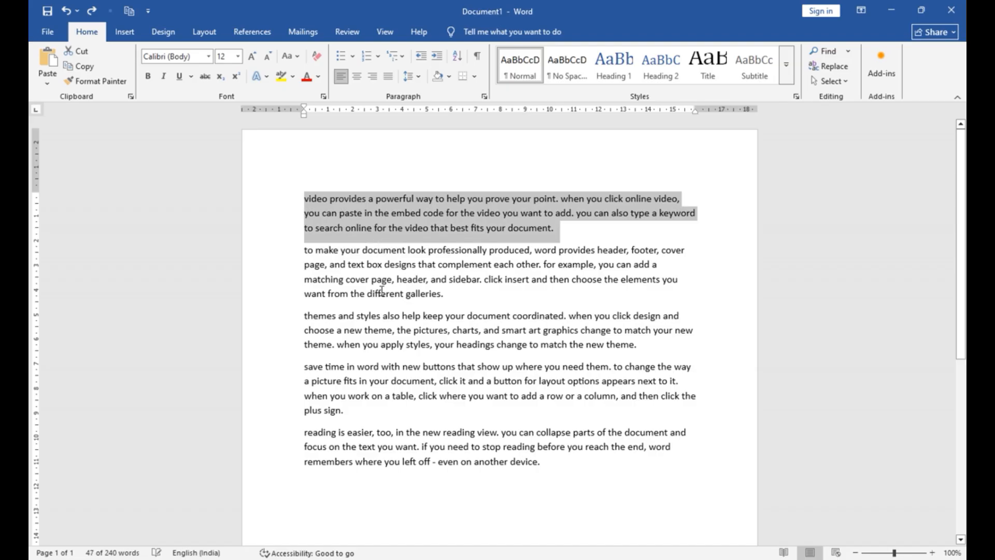
{"action": "left_click", "coordinate": [381, 293]}
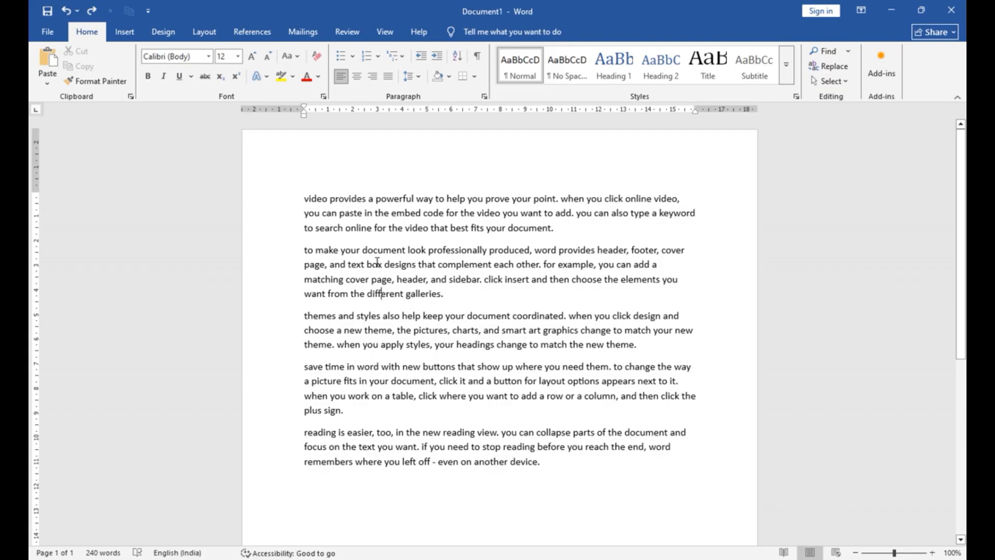
Step: Apply strikethrough to the second paragraph, beginning "to make your document", and to the third paragraph, beginning "themes and styles"
{"action": "triple_click", "coordinate": [390, 253]}
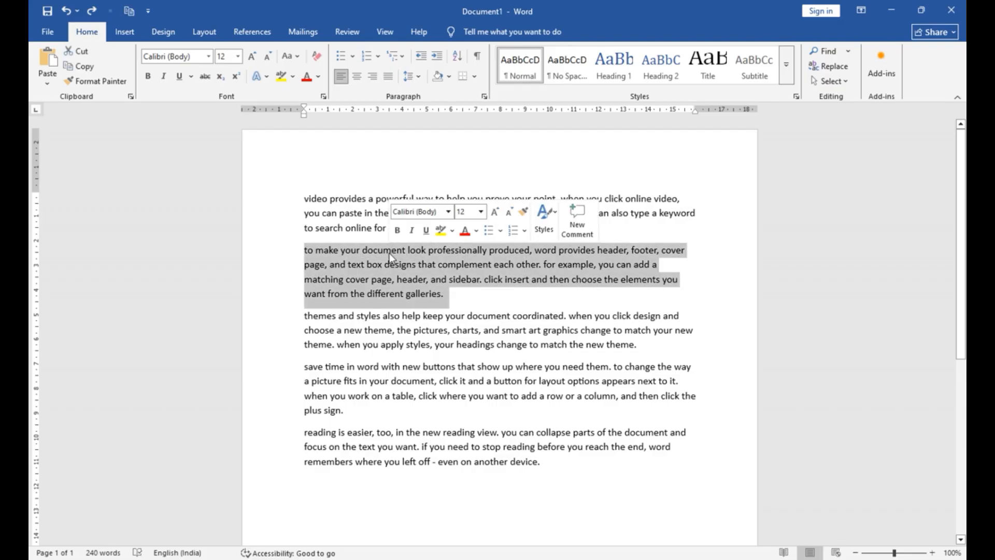
{"action": "left_click", "coordinate": [204, 75]}
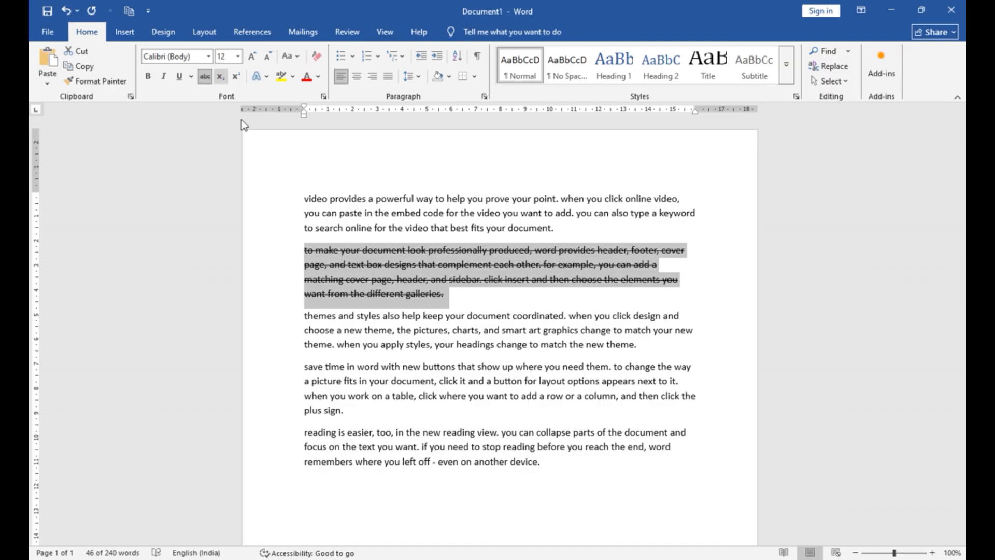
{"action": "left_click", "coordinate": [407, 262]}
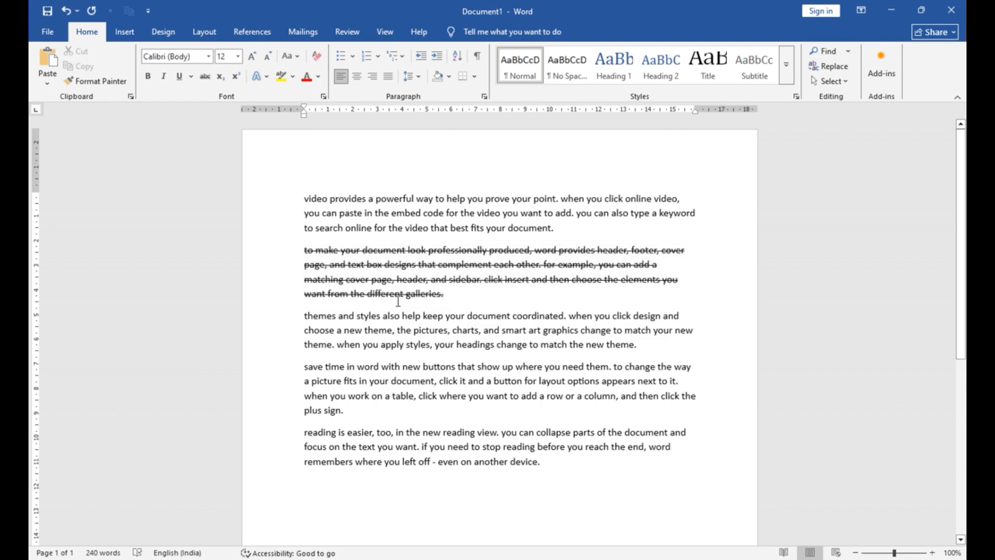
{"action": "double_click", "coordinate": [381, 328]}
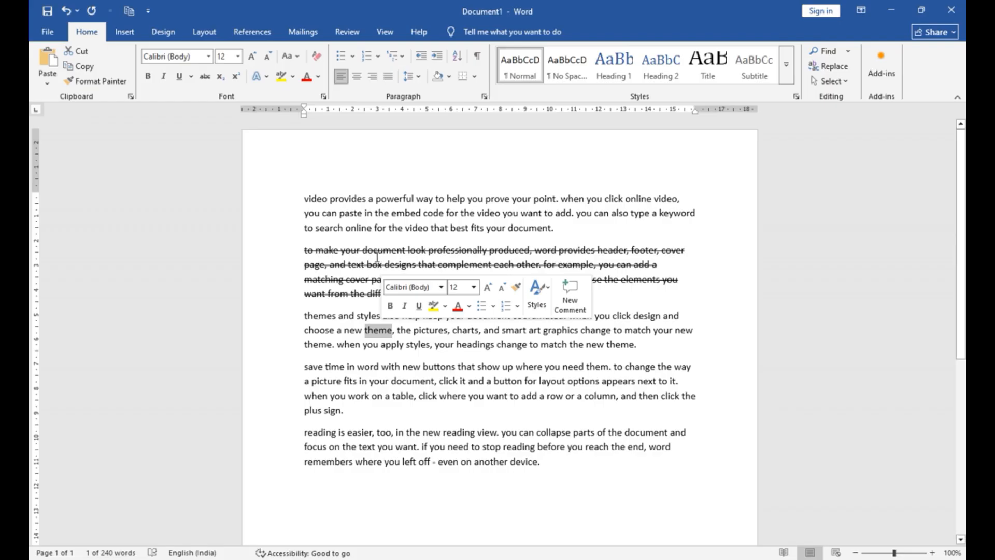
{"action": "left_click", "coordinate": [413, 332]}
{"action": "triple_click", "coordinate": [412, 331]}
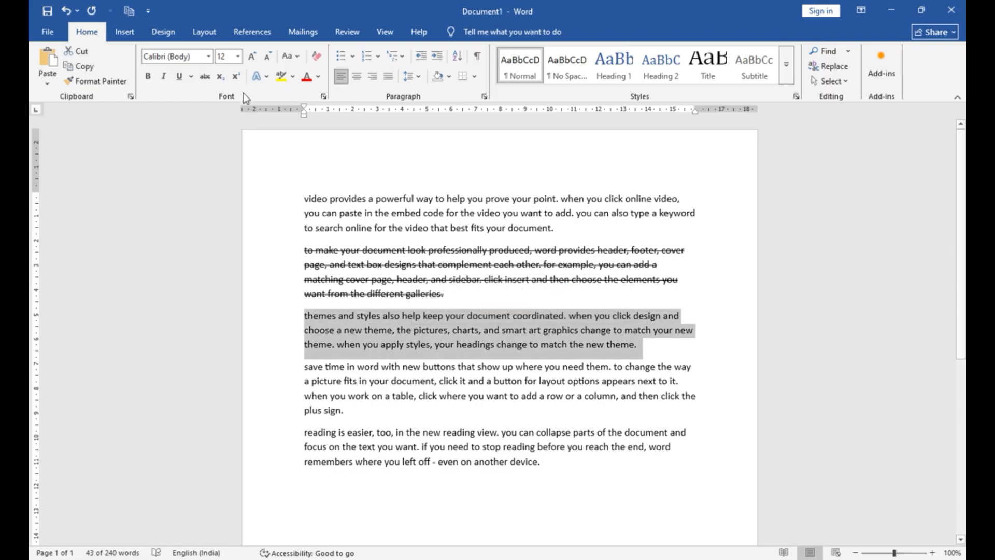
{"action": "left_click", "coordinate": [204, 78]}
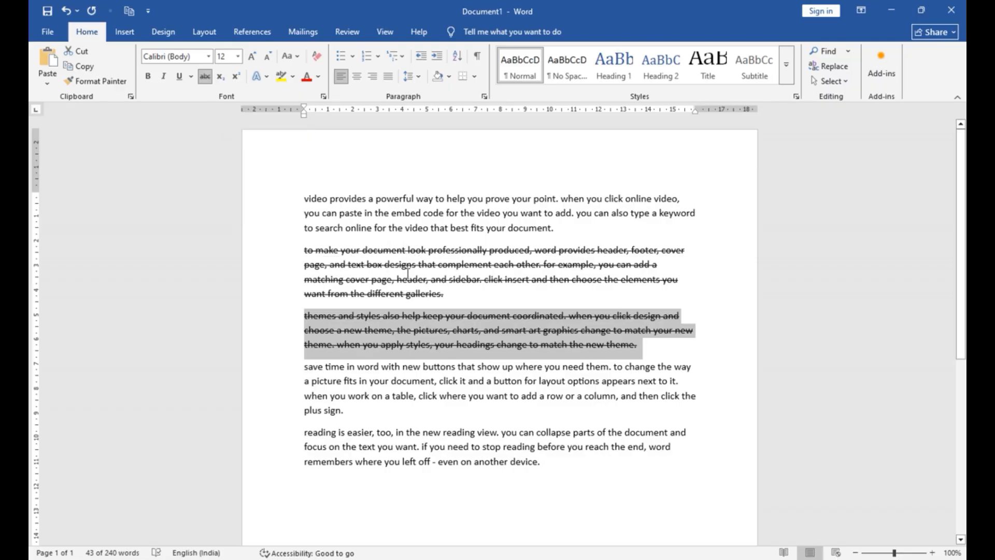
{"action": "left_click", "coordinate": [472, 280]}
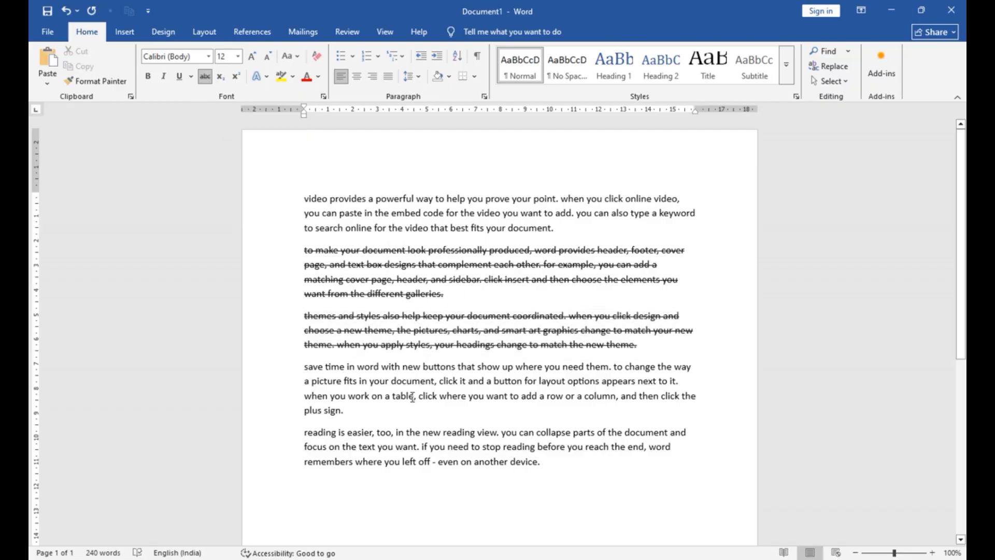
Step: Add three separate lines reading "X2", "Y3" and "H2o" below the last paragraph
{"action": "scroll", "coordinate": [371, 368], "scroll_direction": "down", "scroll_amount": 1}
{"action": "left_click", "coordinate": [597, 414]}
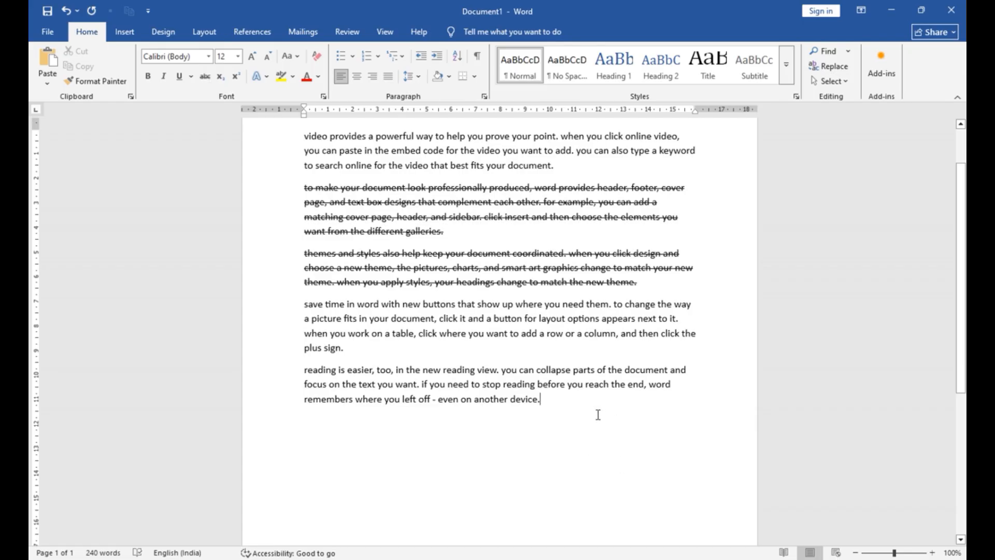
{"action": "key", "text": "Return"}
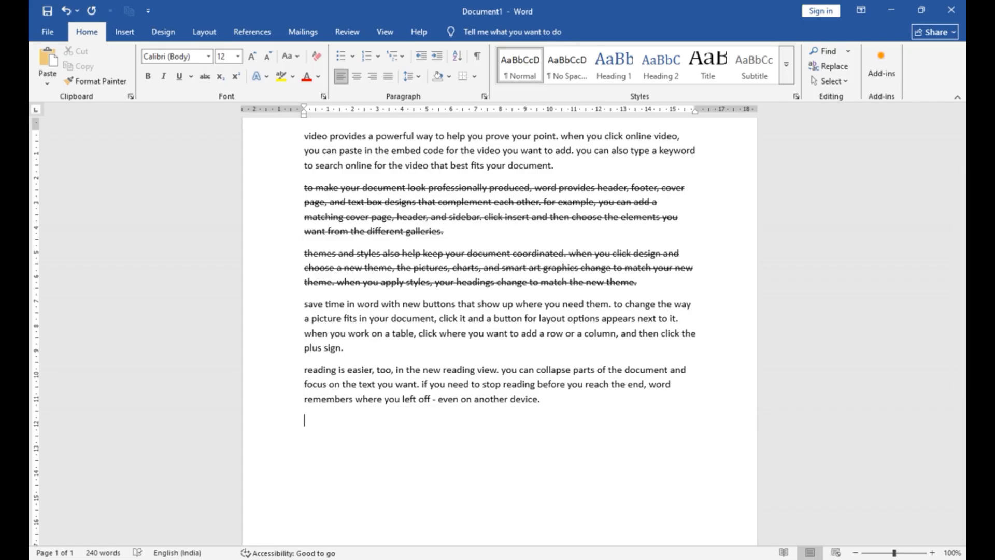
{"action": "type", "text": "X2"}
{"action": "key", "text": "Return"}
{"action": "type", "text": "Y3 "}
{"action": "type", "text": "H2o"}
{"action": "key", "text": "Return"}
Step: Format the 2 in "X2" and the 3 in "Y3" as superscript
{"action": "double_click", "coordinate": [327, 422]}
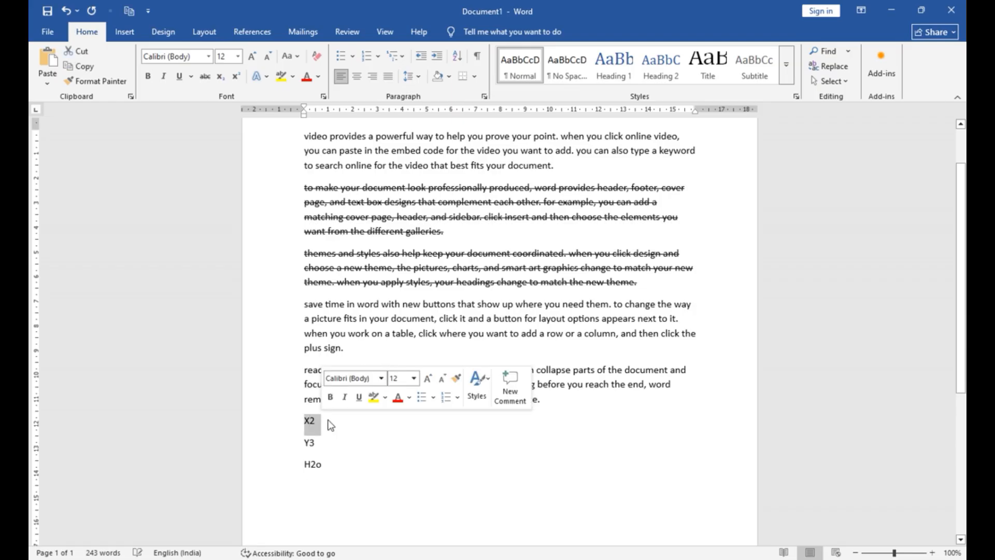
{"action": "left_click", "coordinate": [320, 421]}
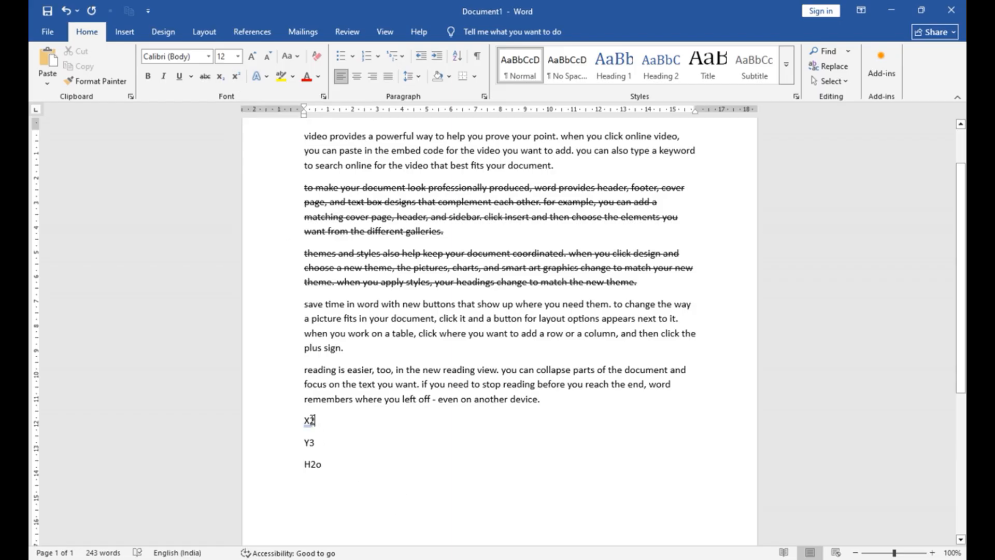
{"action": "left_click_drag", "start_coordinate": [310, 420], "coordinate": [315, 420]}
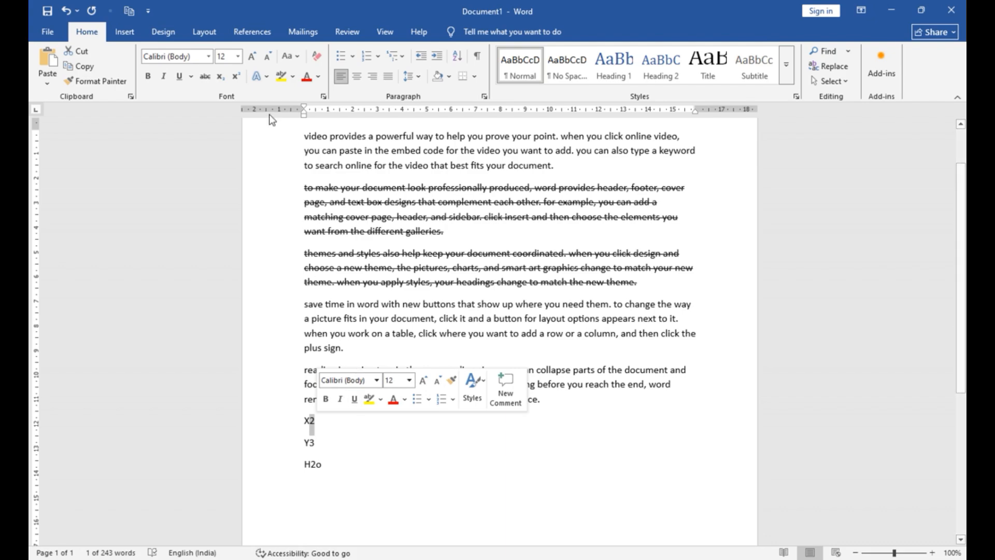
{"action": "left_click", "coordinate": [239, 79]}
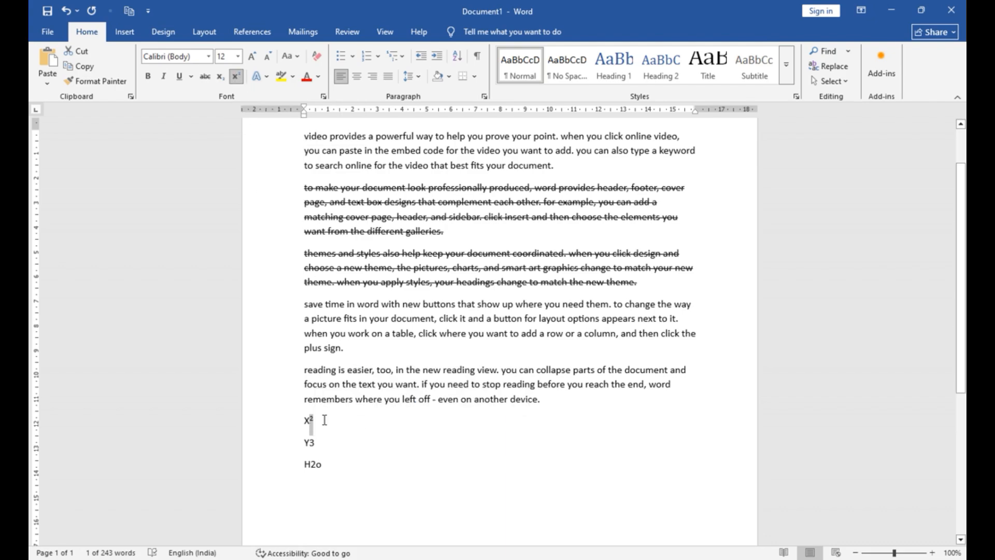
{"action": "left_click", "coordinate": [323, 424]}
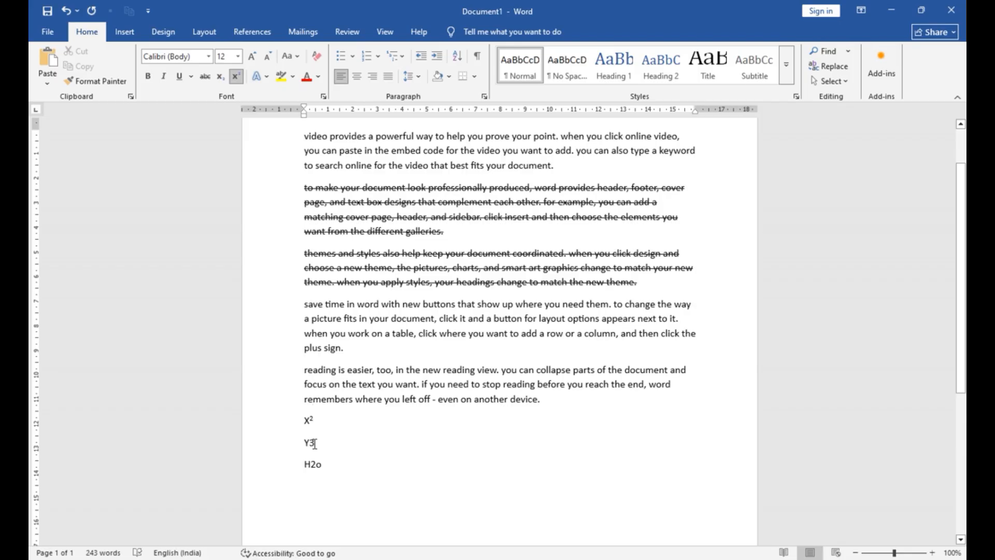
{"action": "left_click_drag", "start_coordinate": [309, 442], "coordinate": [314, 442]}
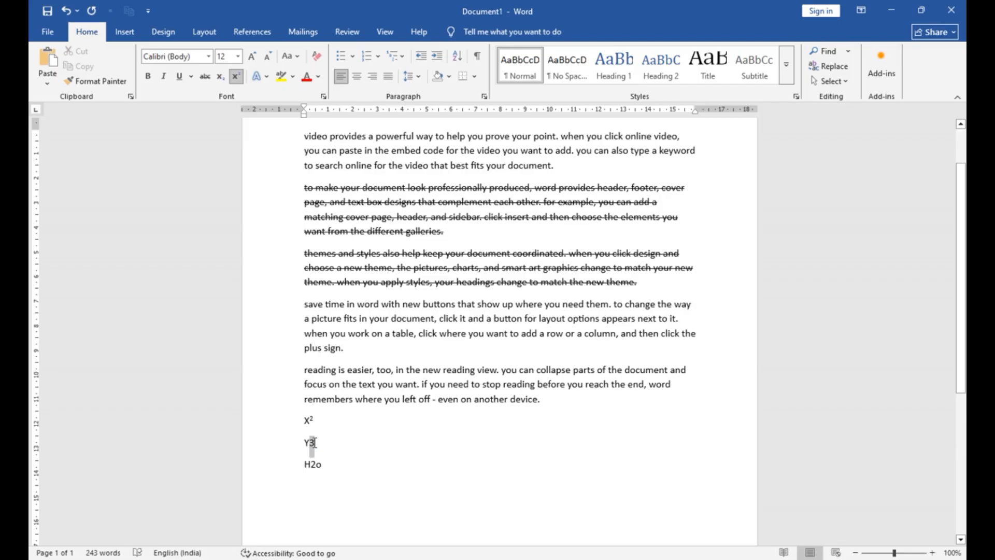
{"action": "left_click", "coordinate": [235, 76]}
Step: Format the 2 in "H2o" as subscript
{"action": "left_click", "coordinate": [328, 464]}
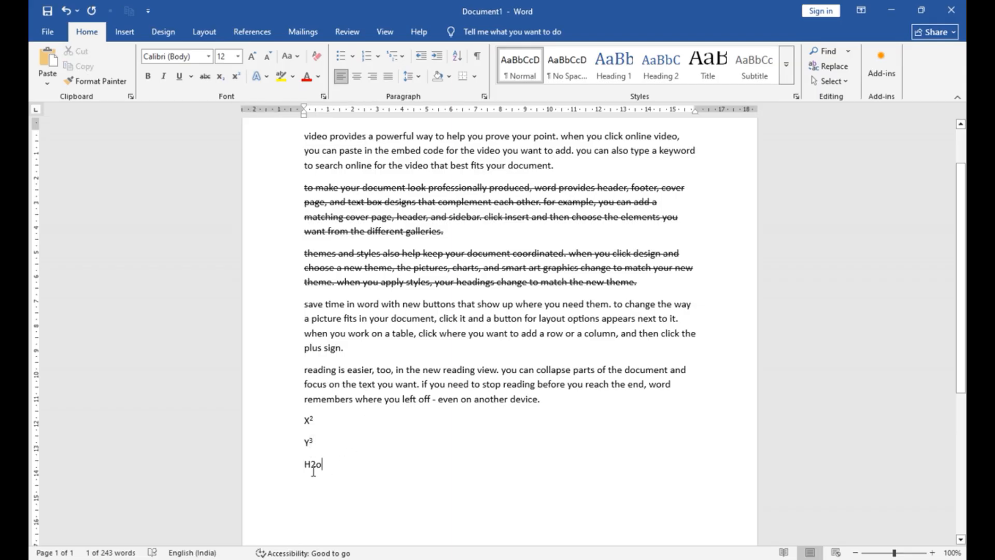
{"action": "left_click_drag", "start_coordinate": [309, 465], "coordinate": [317, 465]}
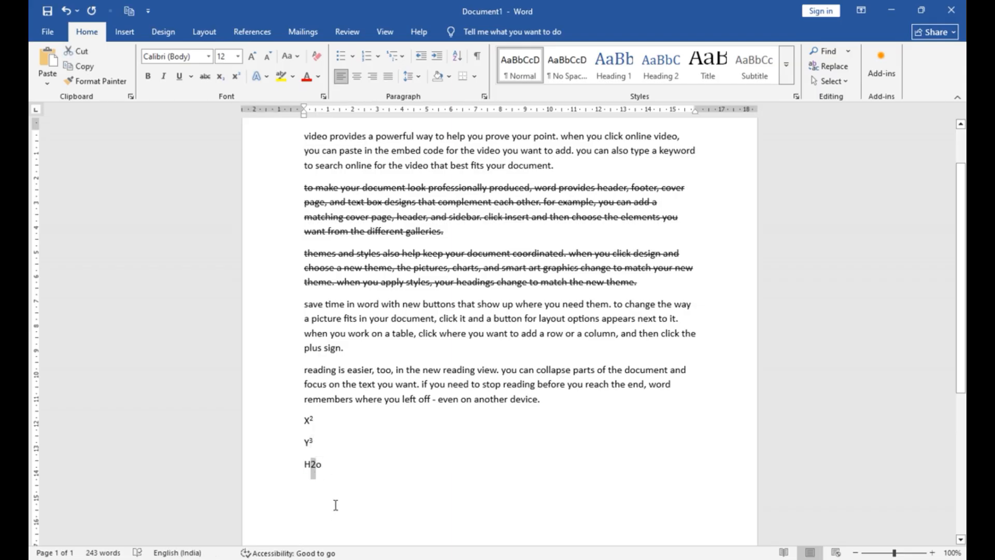
{"action": "left_click", "coordinate": [220, 76]}
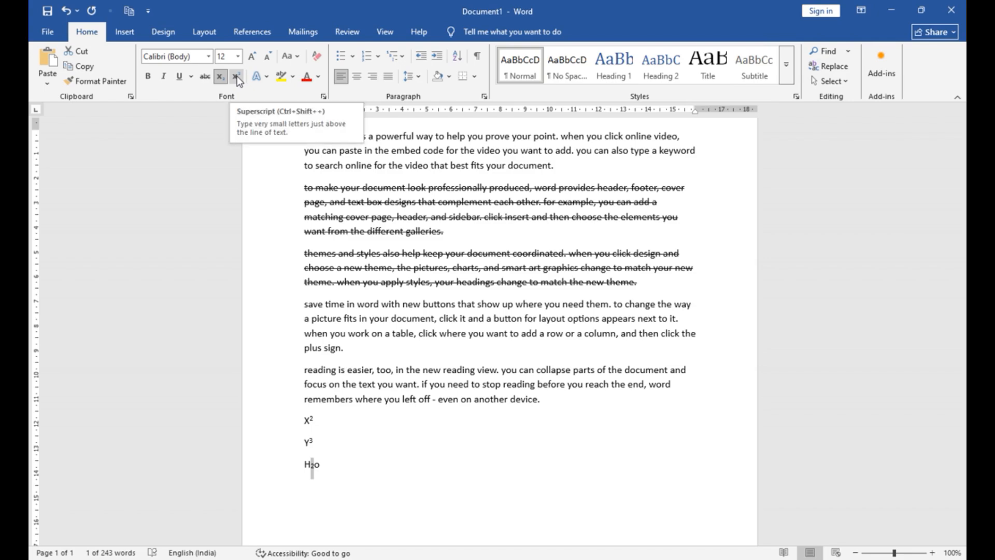
Step: Add the ordinals "10th" and "3rd" on separate lines below the H2o line
{"action": "left_click", "coordinate": [348, 461]}
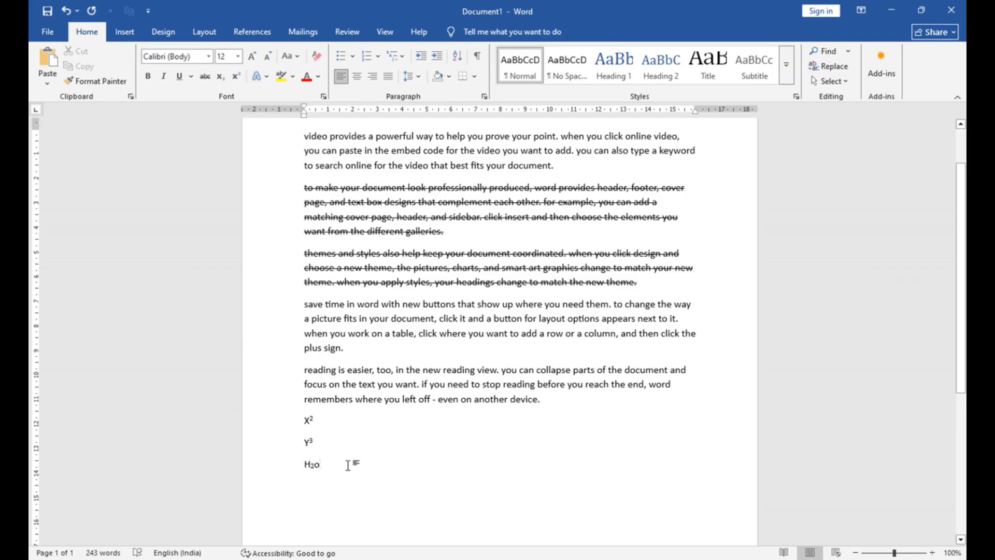
{"action": "key", "text": "Return"}
{"action": "type", "text": "10th"}
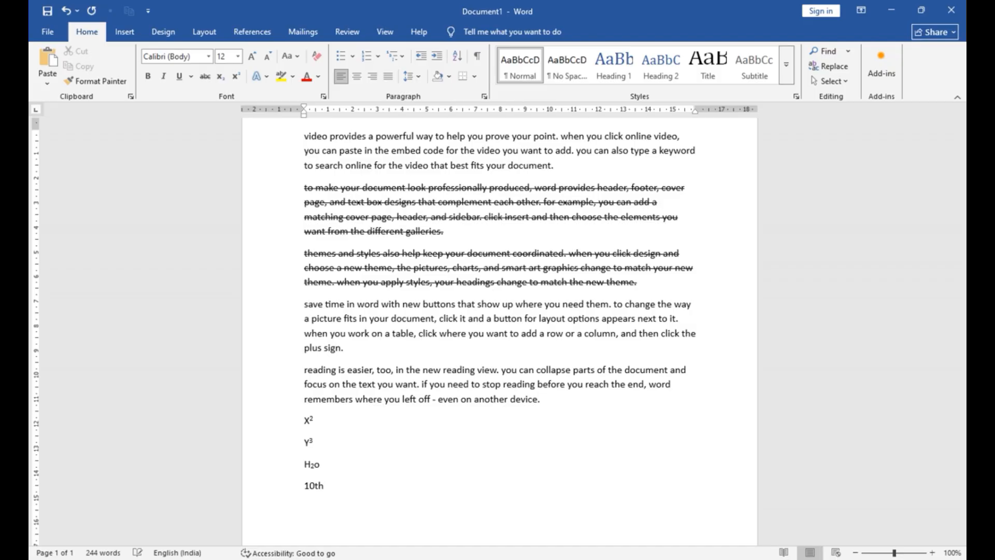
{"action": "key", "text": "Return"}
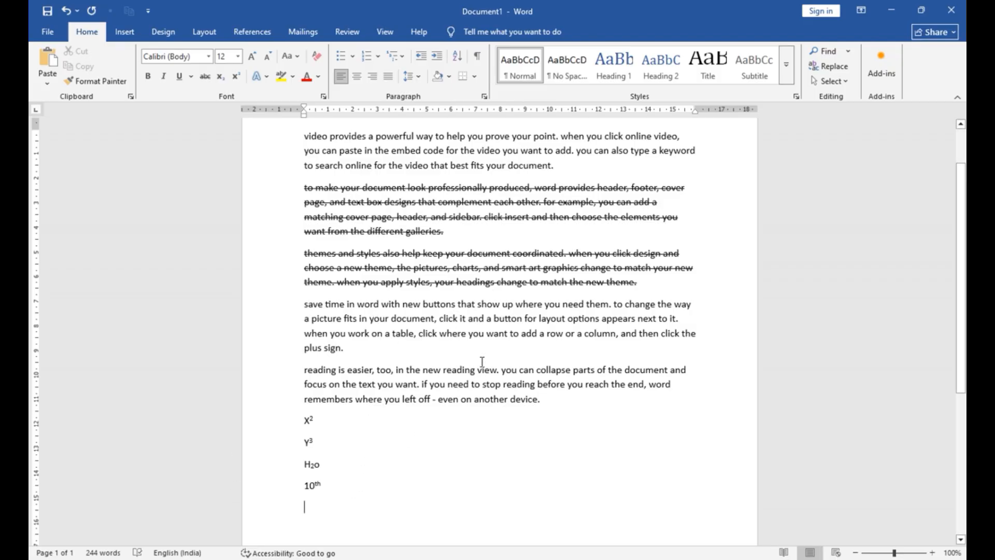
{"action": "type", "text": "3rd"}
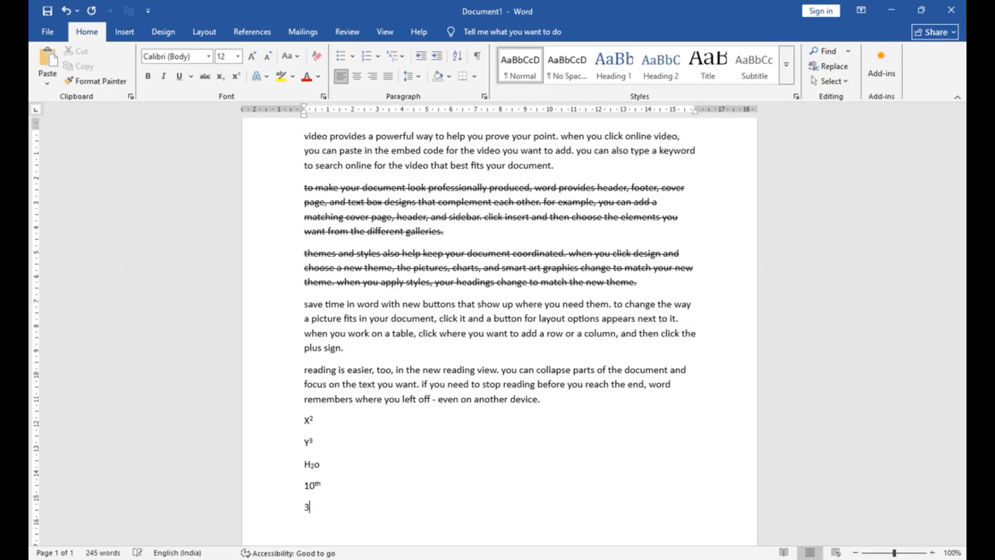
{"action": "key", "text": "Return"}
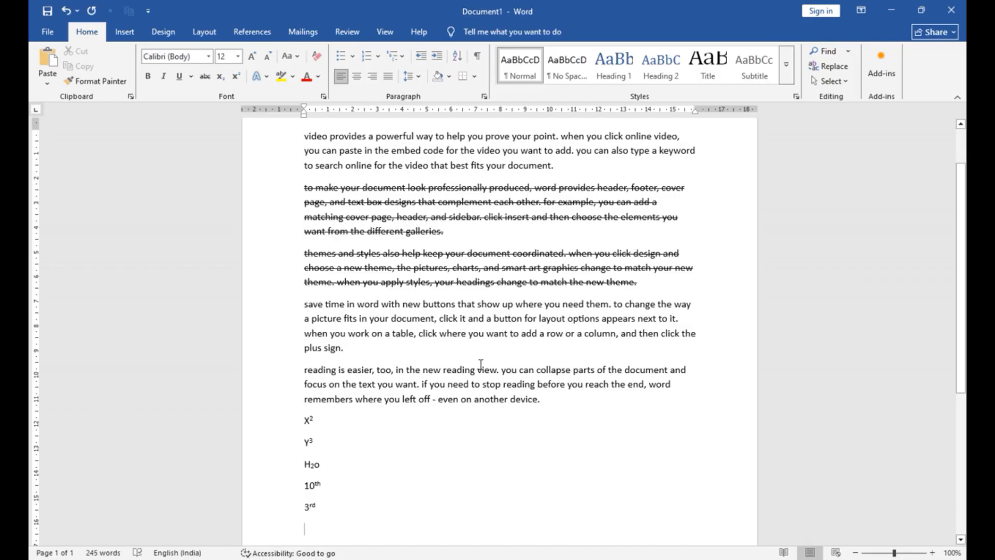
{"action": "double_click", "coordinate": [314, 485]}
{"action": "left_click", "coordinate": [308, 420]}
{"action": "left_click", "coordinate": [307, 442]}
{"action": "mouse_move", "coordinate": [313, 472]}
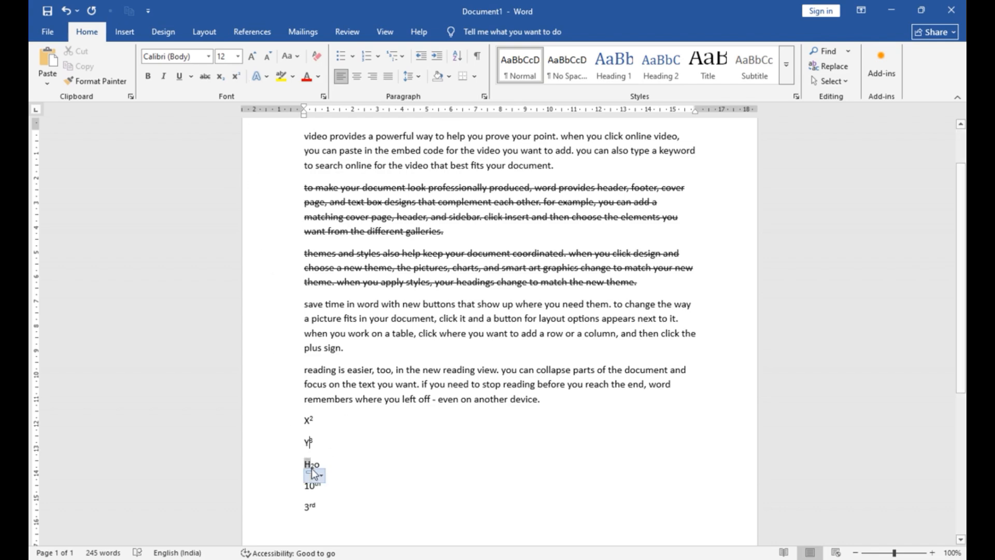
Step: Delete all the short superscript, subscript and ordinal lines below the last paragraph
{"action": "left_click", "coordinate": [328, 519]}
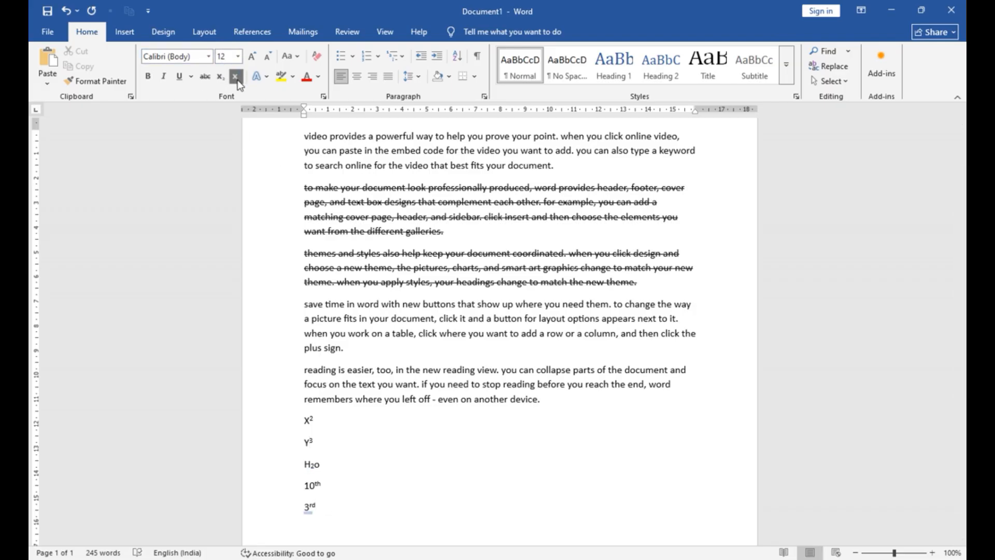
{"action": "left_click_drag", "start_coordinate": [325, 509], "coordinate": [285, 433]}
{"action": "key", "text": "Delete"}
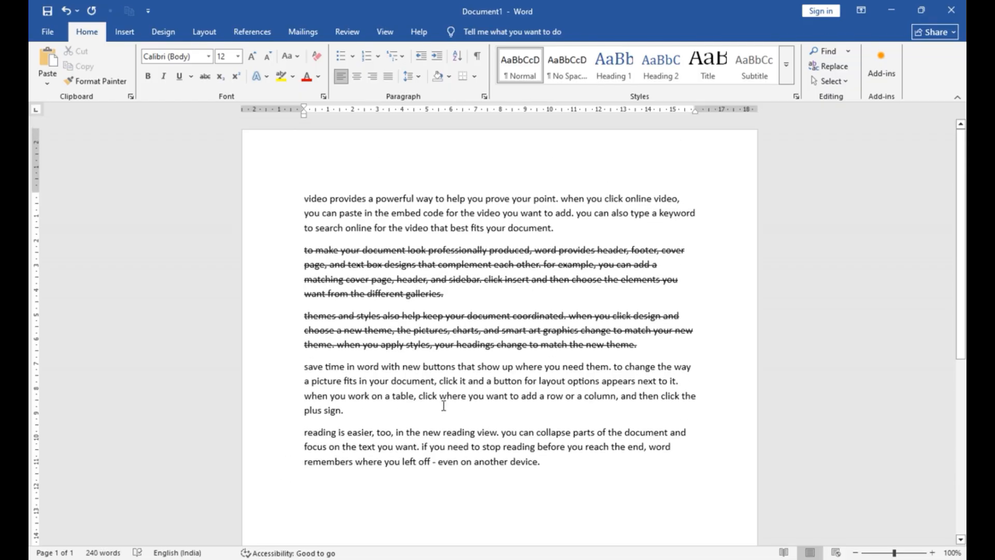
Step: Clear all formatting from the five sample paragraphs, including the strikethrough on the second and third
{"action": "left_click_drag", "start_coordinate": [530, 503], "coordinate": [250, 140]}
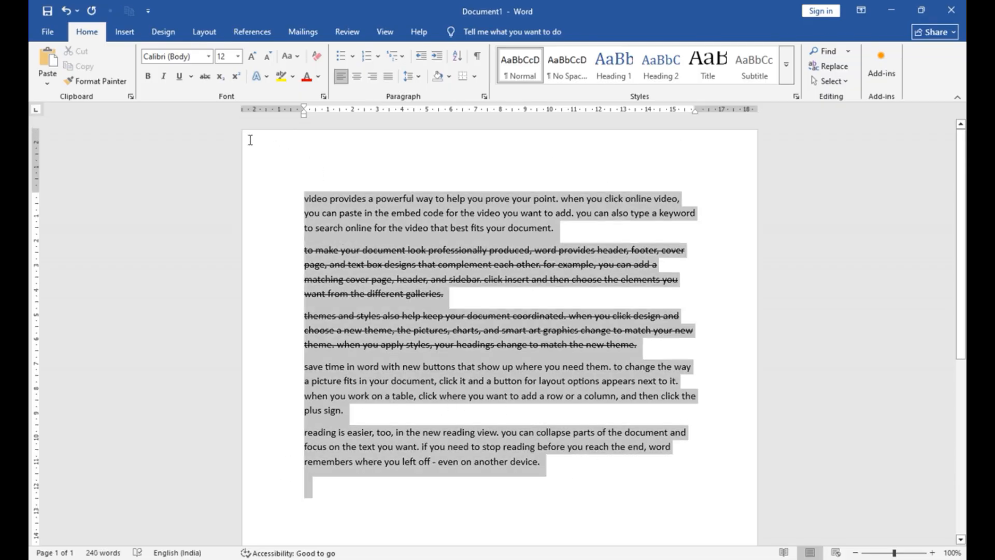
{"action": "left_click", "coordinate": [317, 56]}
{"action": "left_click", "coordinate": [391, 305]}
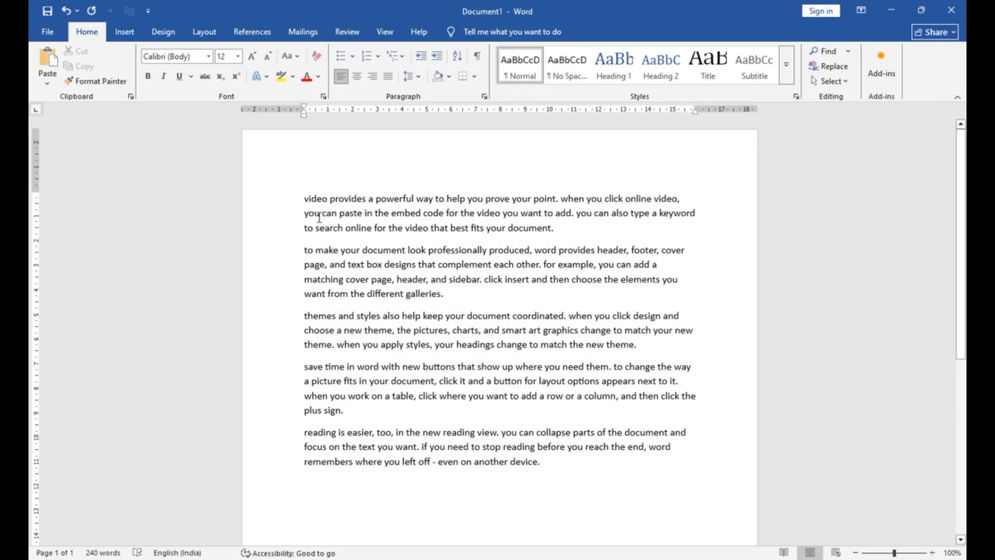
Step: Apply the blue outlined text effect from the middle row of presets to the second paragraph
{"action": "triple_click", "coordinate": [320, 264]}
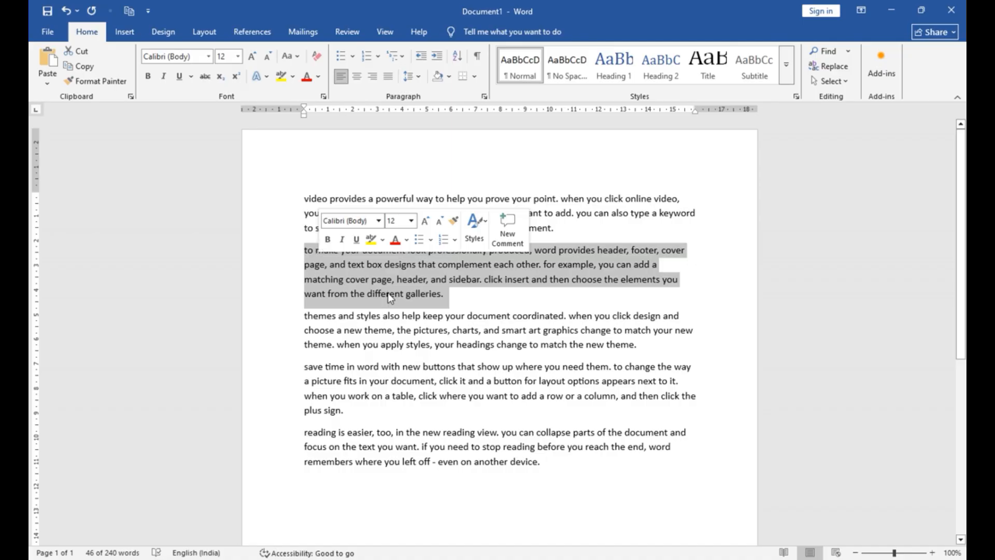
{"action": "left_click", "coordinate": [268, 79]}
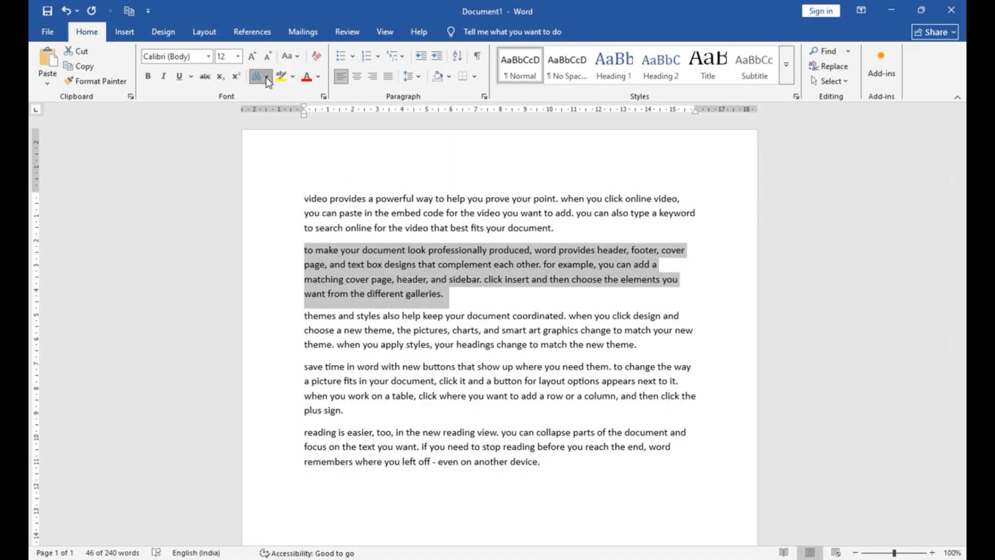
{"action": "left_click", "coordinate": [267, 79]}
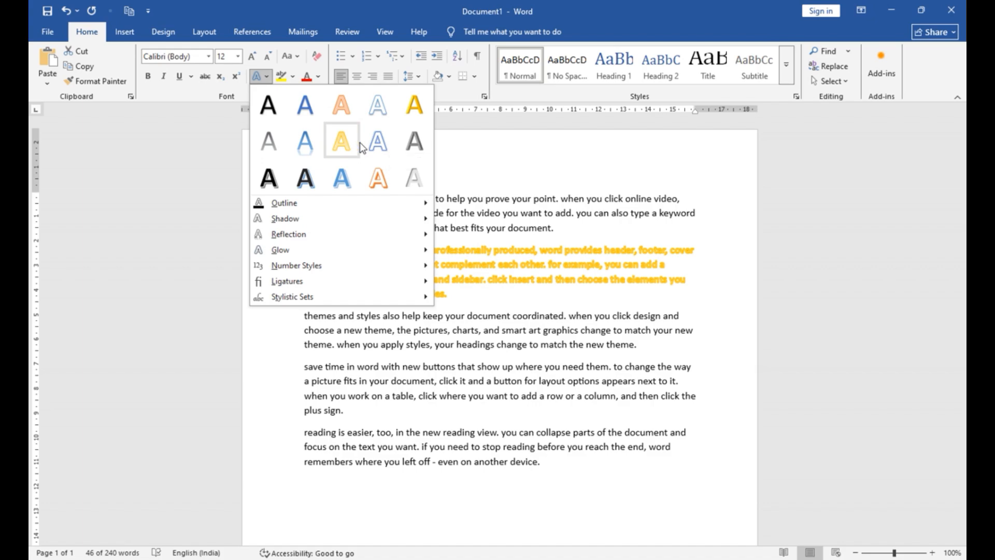
{"action": "left_click", "coordinate": [378, 141]}
Step: Apply the first preset text effect, the black fill, to the third paragraph beginning "themes and styles"
{"action": "triple_click", "coordinate": [405, 336]}
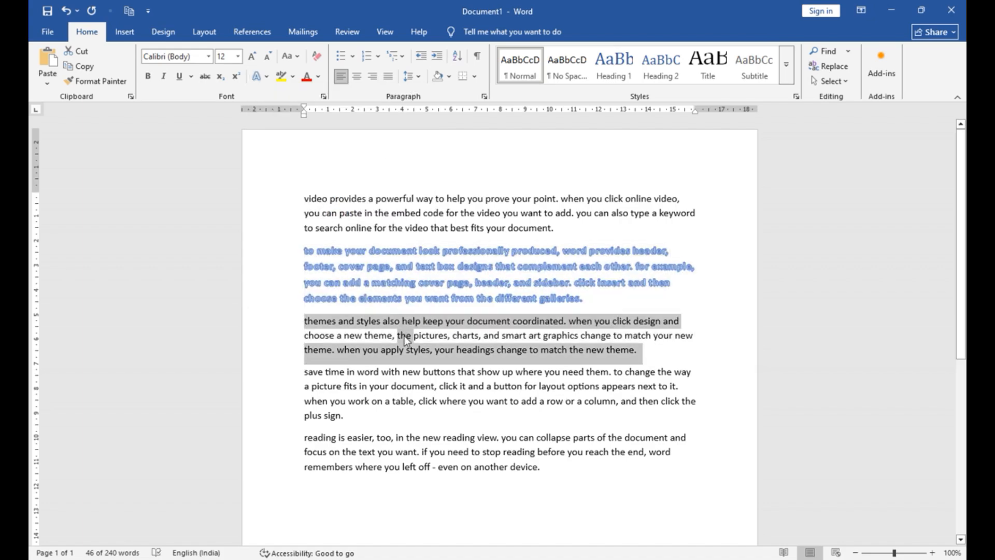
{"action": "double_click", "coordinate": [405, 336]}
{"action": "left_click", "coordinate": [404, 349]}
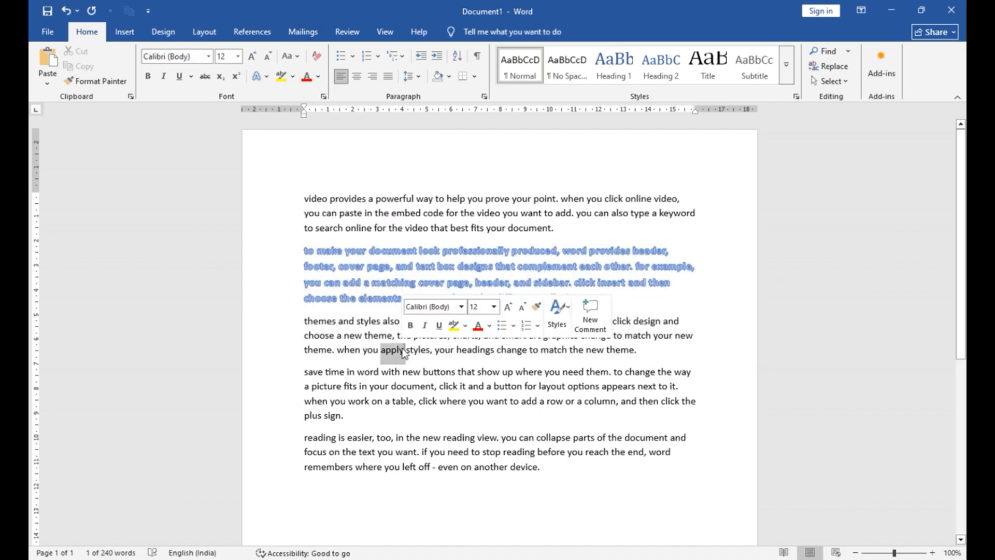
{"action": "triple_click", "coordinate": [404, 348]}
{"action": "left_click", "coordinate": [266, 76]}
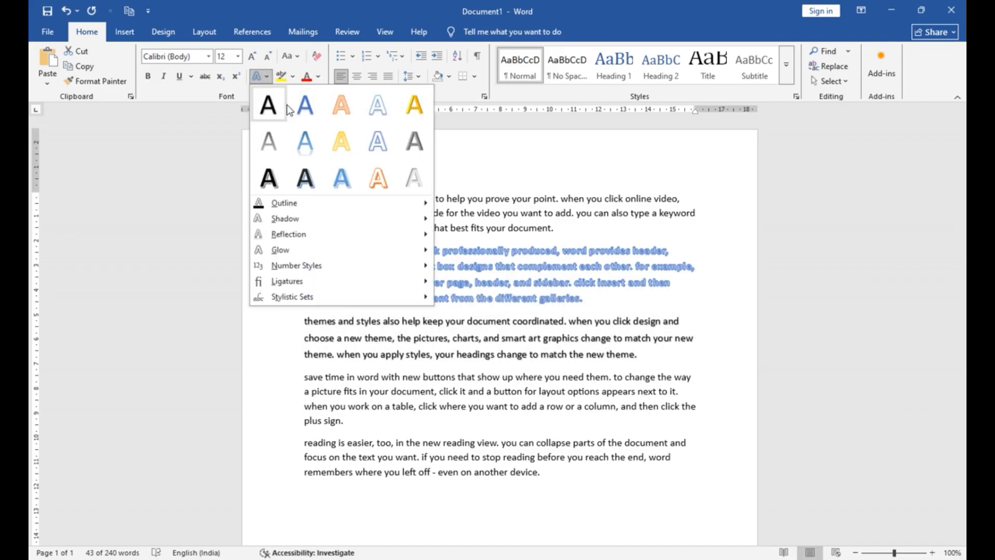
{"action": "left_click", "coordinate": [279, 110]}
Step: Apply the gray text effect at the end of the middle preset row to the first paragraph
{"action": "left_click", "coordinate": [522, 202]}
{"action": "triple_click", "coordinate": [522, 202]}
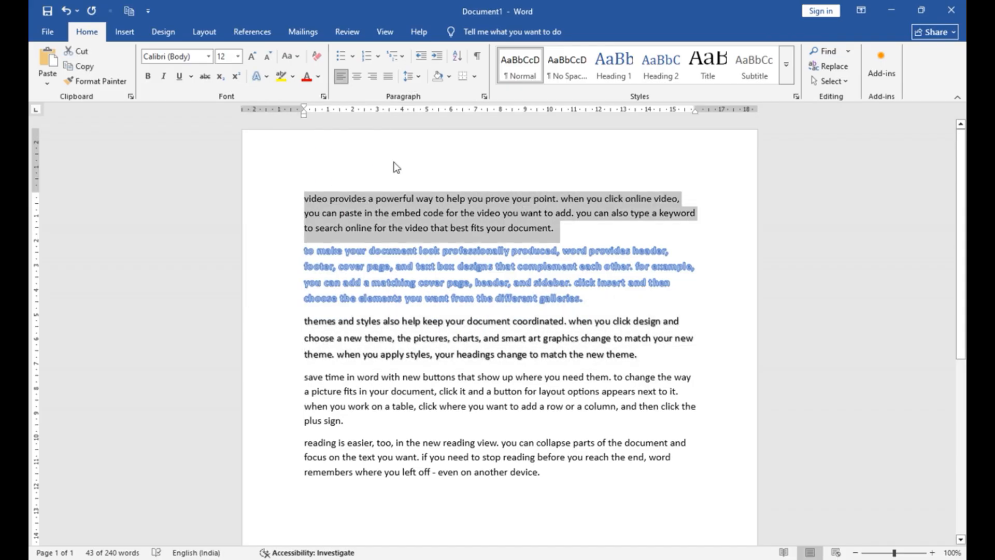
{"action": "left_click", "coordinate": [266, 76]}
{"action": "left_click", "coordinate": [415, 142]}
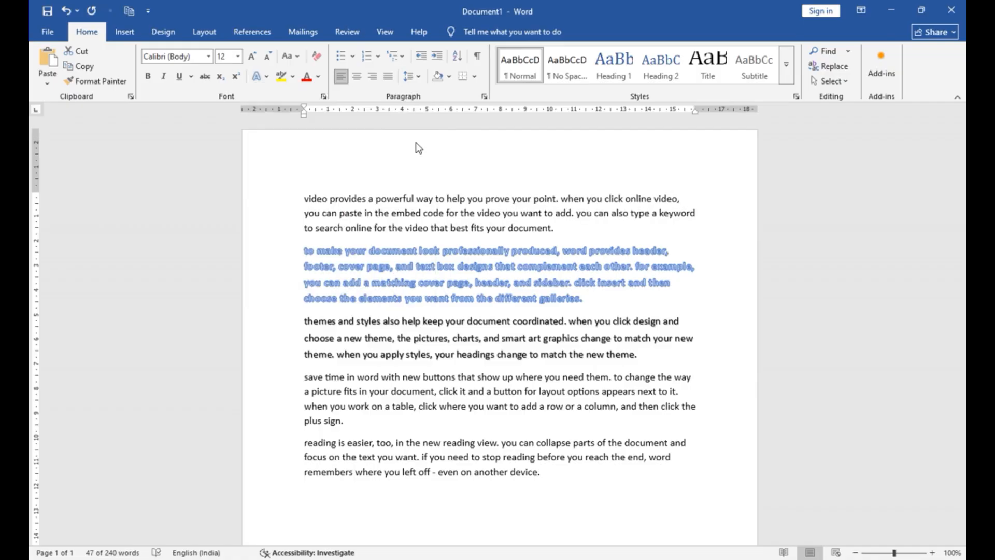
Step: Apply the last preset text effect, light gray, to the fourth paragraph beginning "save time in word"
{"action": "triple_click", "coordinate": [455, 391]}
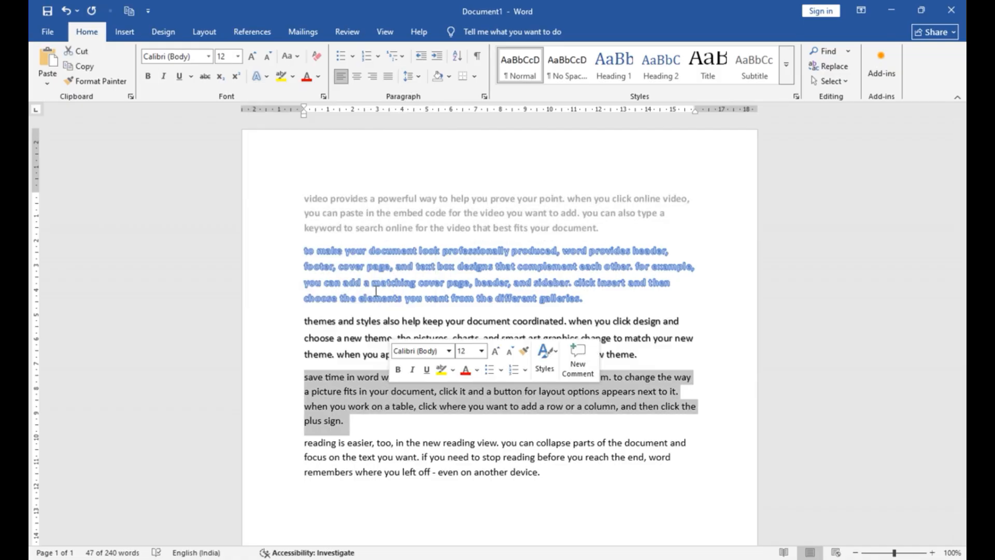
{"action": "left_click", "coordinate": [265, 76]}
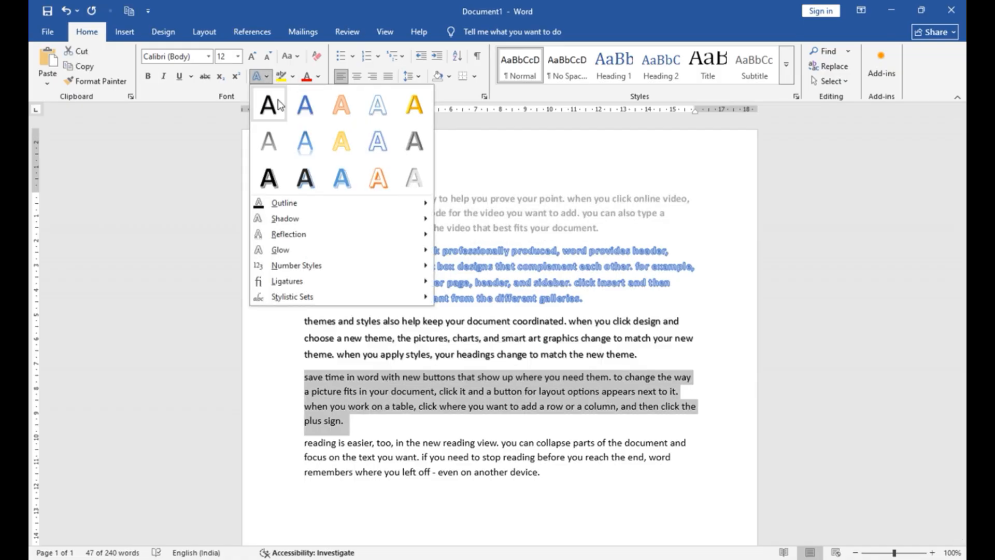
{"action": "left_click", "coordinate": [410, 178]}
Step: Set the text outline color of the second paragraph to yellow
{"action": "triple_click", "coordinate": [443, 293]}
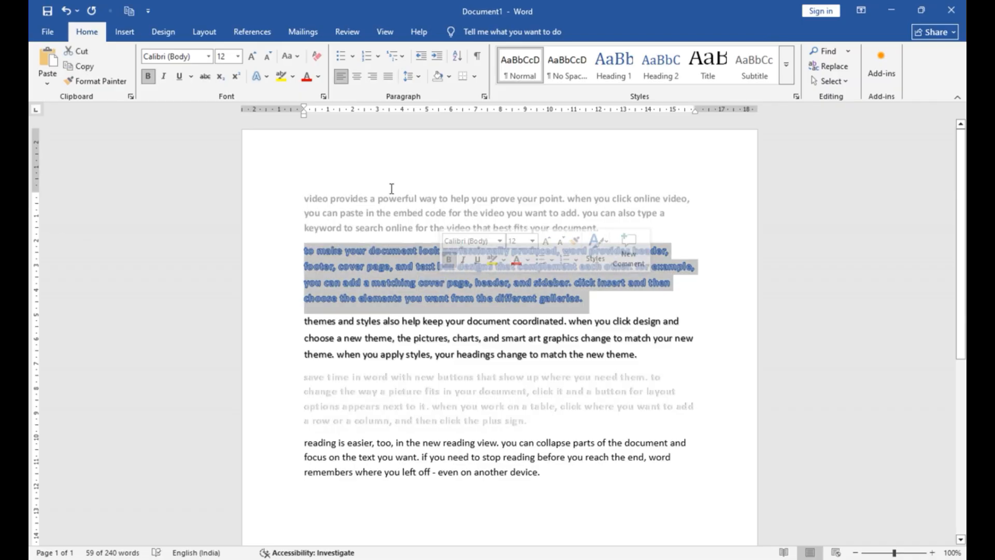
{"action": "left_click", "coordinate": [266, 75]}
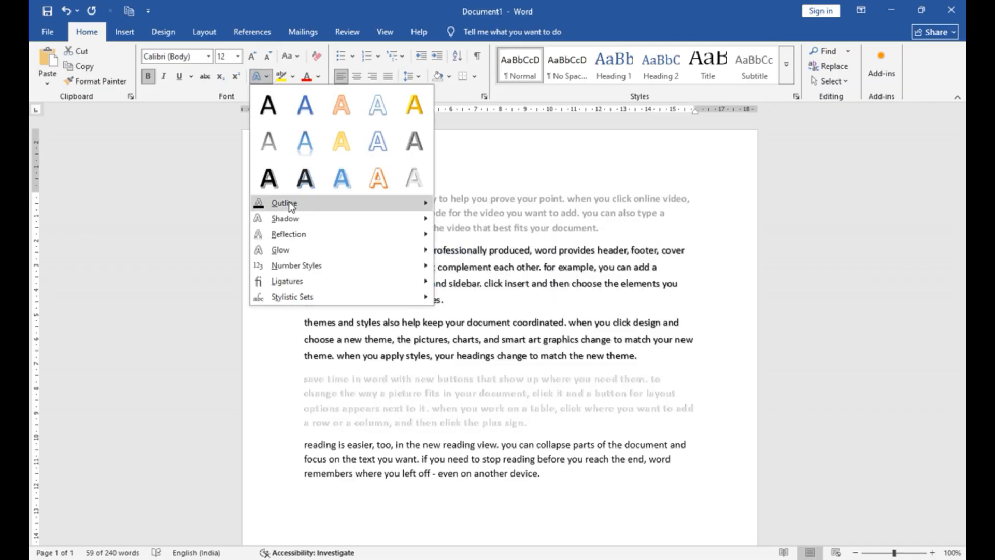
{"action": "mouse_move", "coordinate": [289, 204]}
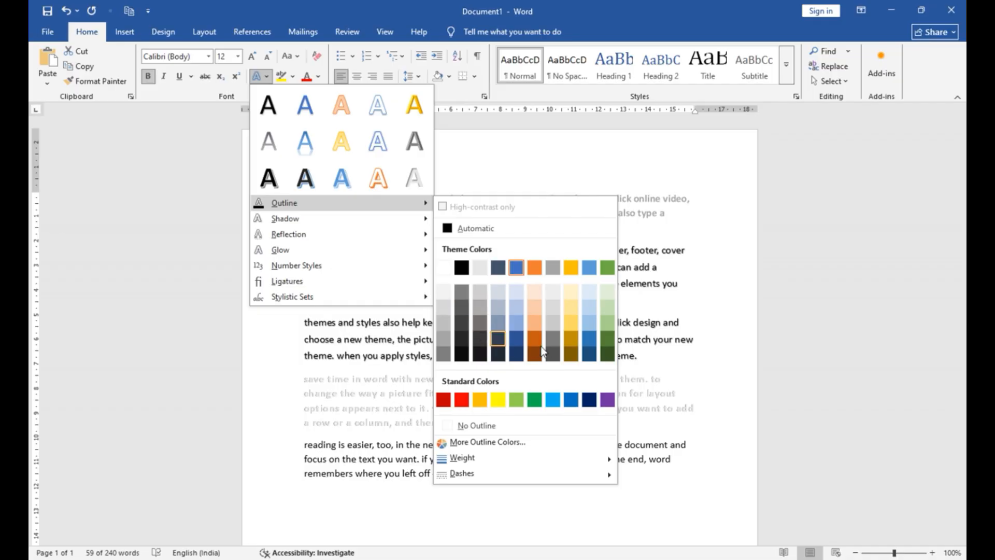
{"action": "left_click", "coordinate": [492, 402]}
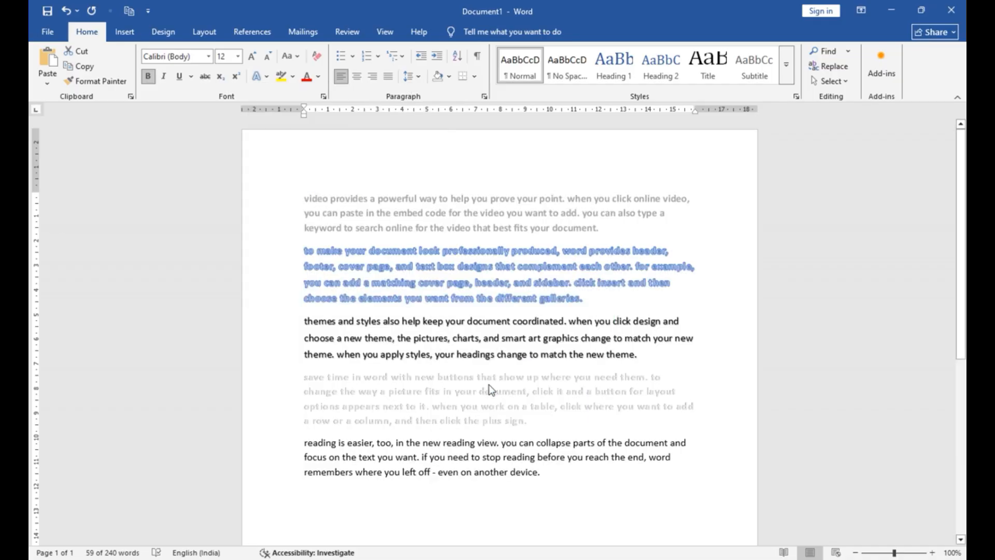
{"action": "left_click", "coordinate": [293, 75]}
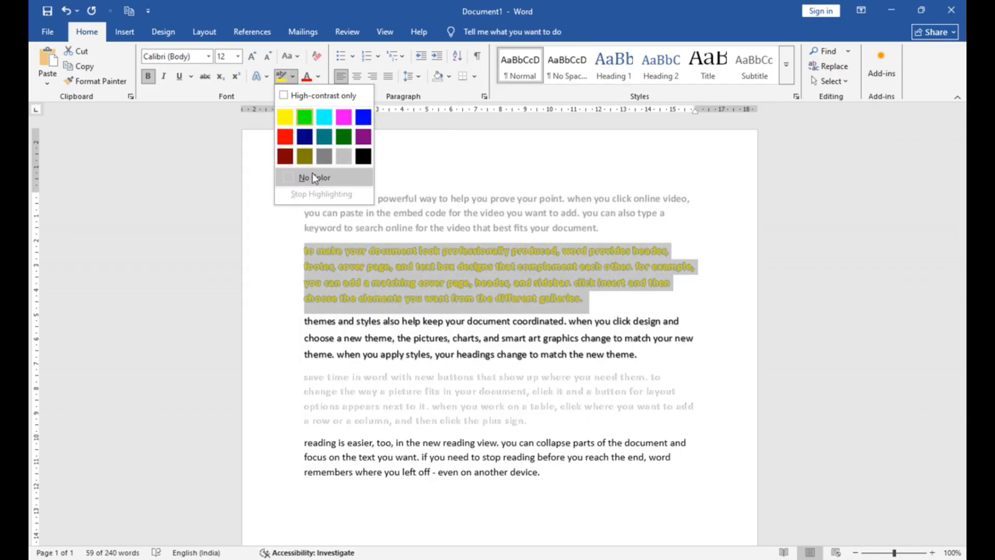
Step: Add the first perspective shadow and the last reflection variation to the second paragraph's text
{"action": "left_click", "coordinate": [256, 76]}
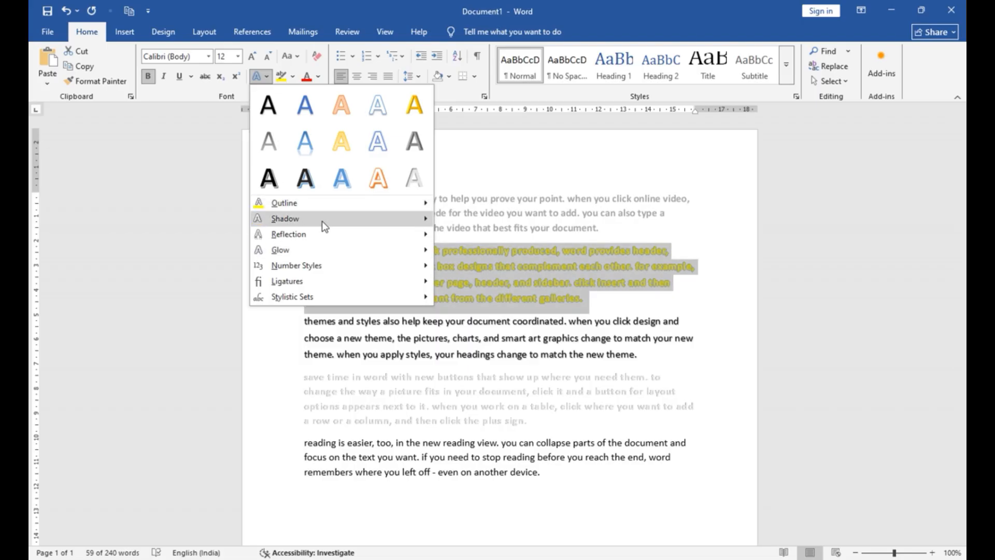
{"action": "mouse_move", "coordinate": [321, 219]}
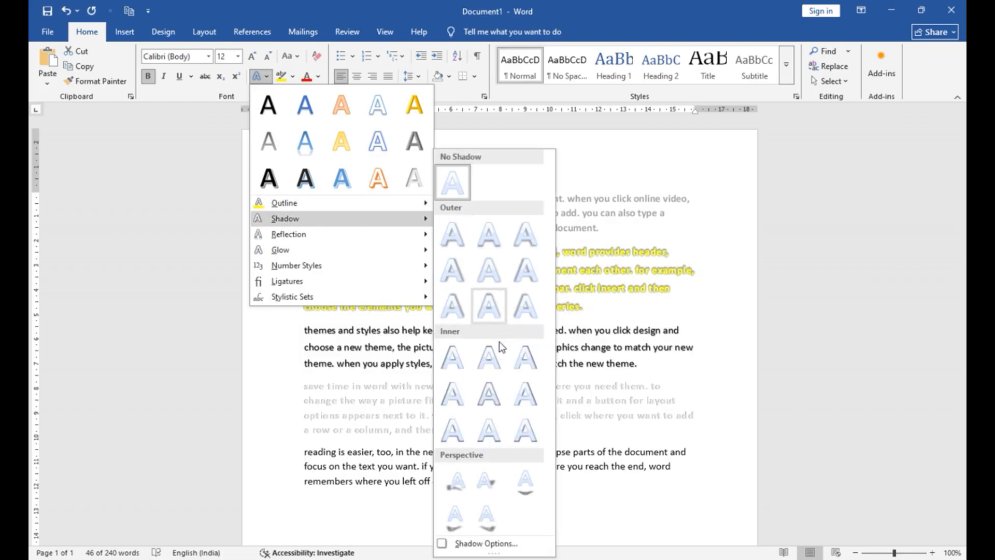
{"action": "left_click", "coordinate": [455, 486]}
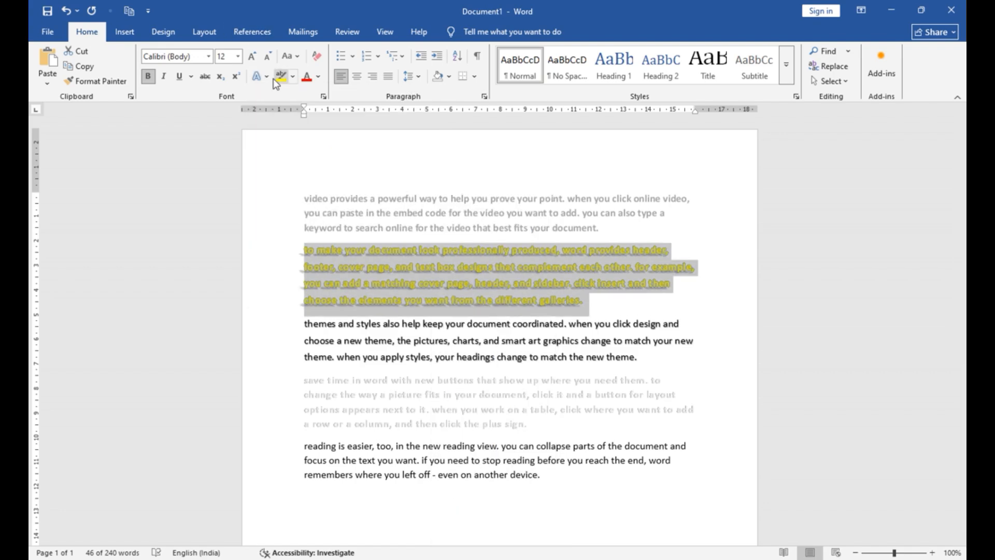
{"action": "left_click", "coordinate": [267, 77]}
{"action": "mouse_move", "coordinate": [288, 236]}
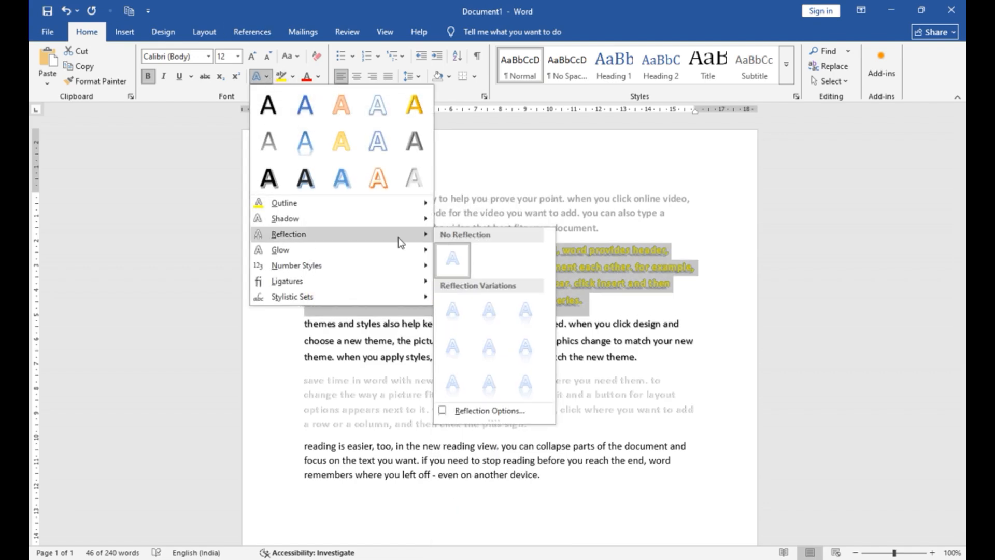
{"action": "left_click", "coordinate": [525, 386]}
Step: Add a blue glow from the last row of glow variations to the second paragraph's text
{"action": "left_click", "coordinate": [266, 76]}
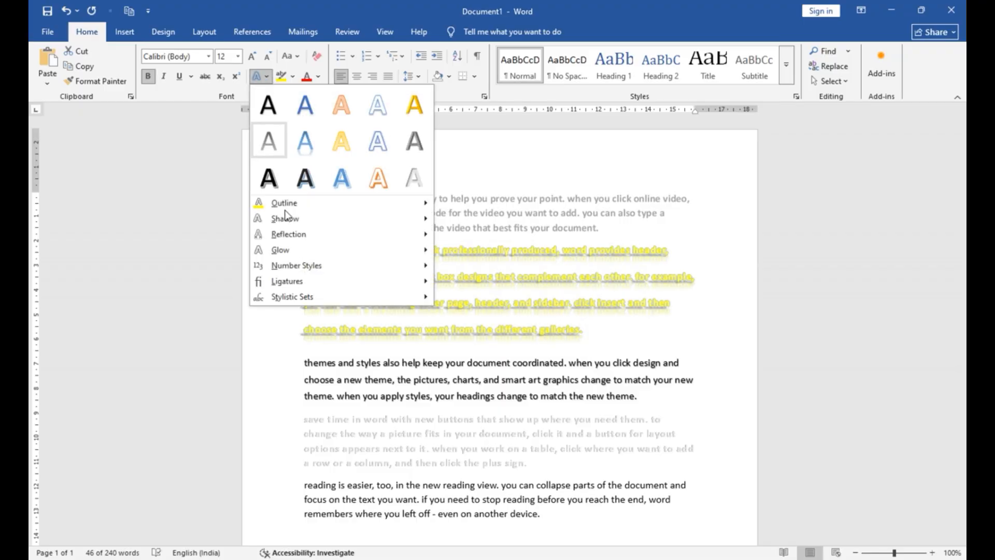
{"action": "mouse_move", "coordinate": [429, 255]}
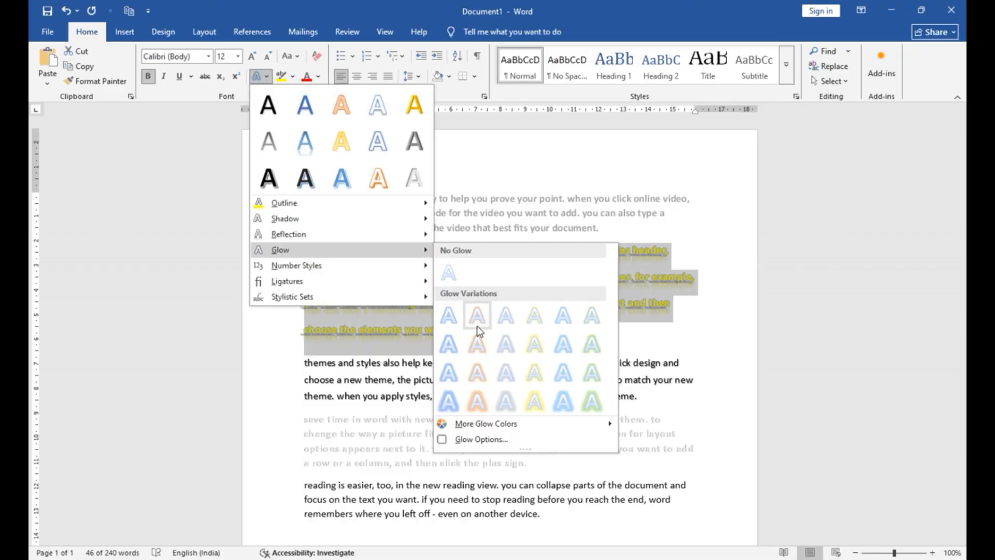
{"action": "left_click", "coordinate": [561, 403]}
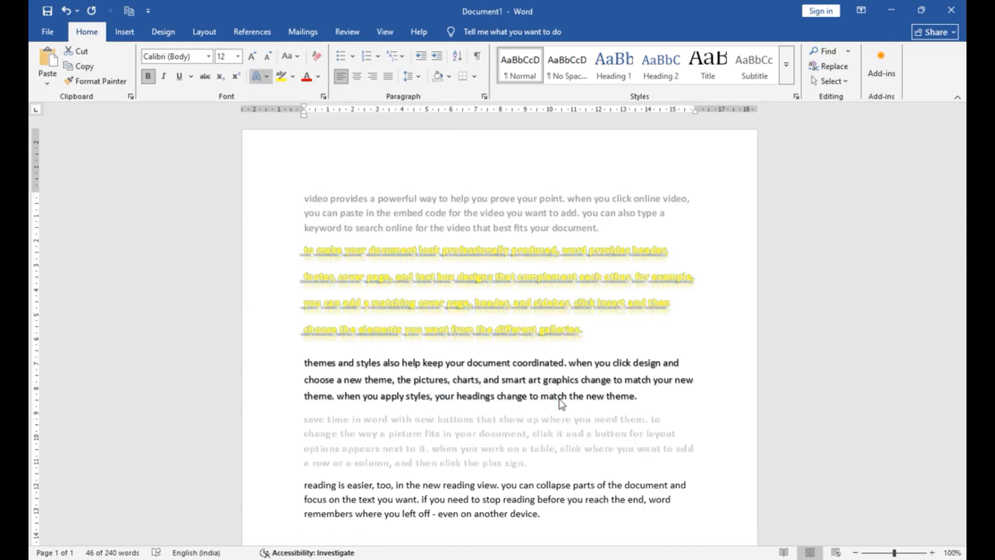
{"action": "left_click", "coordinate": [267, 75]}
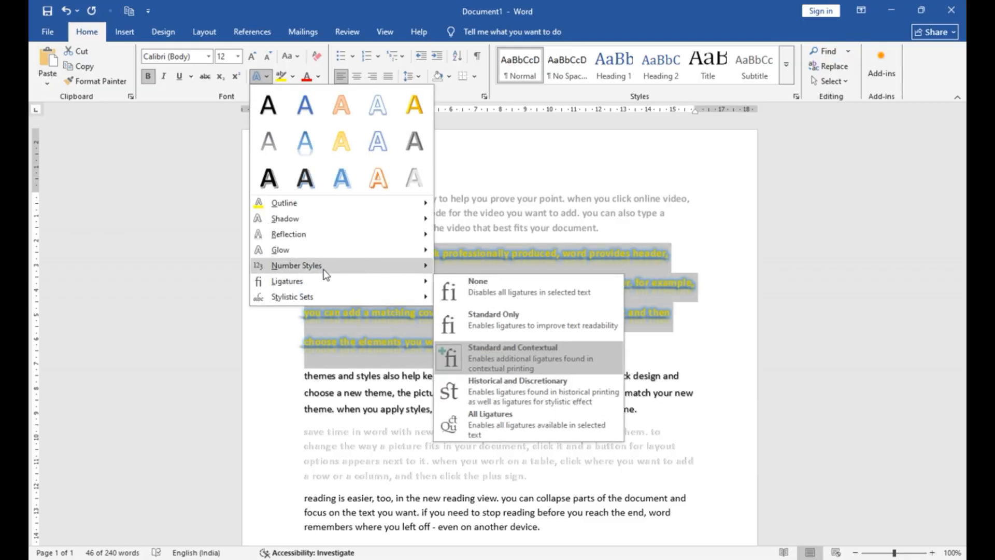
{"action": "left_click", "coordinate": [461, 234]}
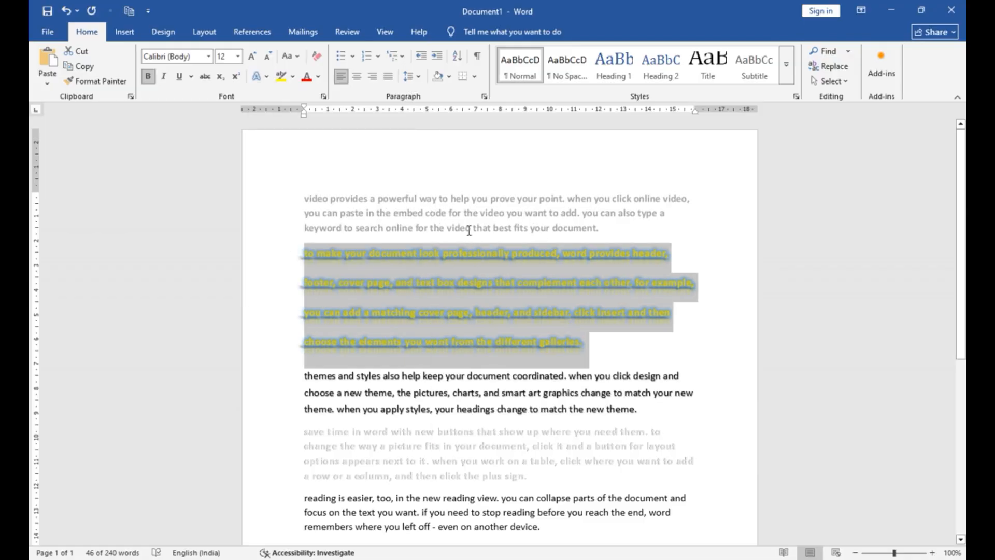
{"action": "left_click", "coordinate": [413, 282]}
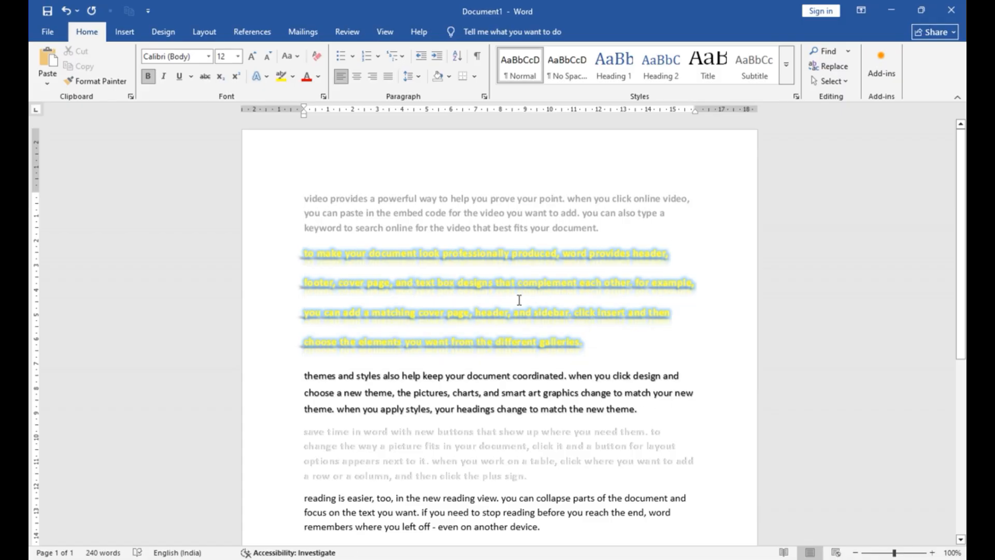
Step: Clear the text effects and all other formatting from the entire document
{"action": "key", "text": "ctrl+a"}
{"action": "left_click", "coordinate": [316, 58]}
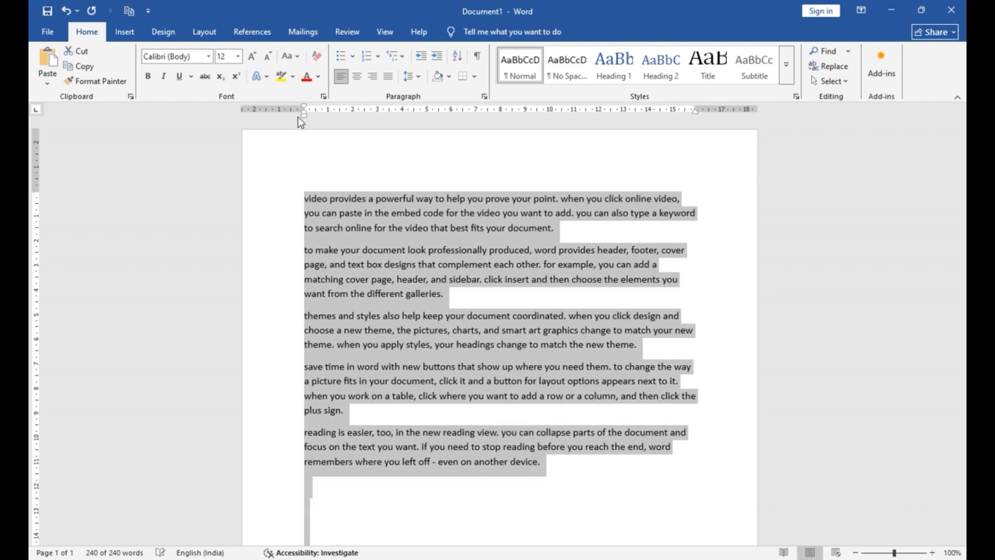
{"action": "left_click", "coordinate": [335, 189]}
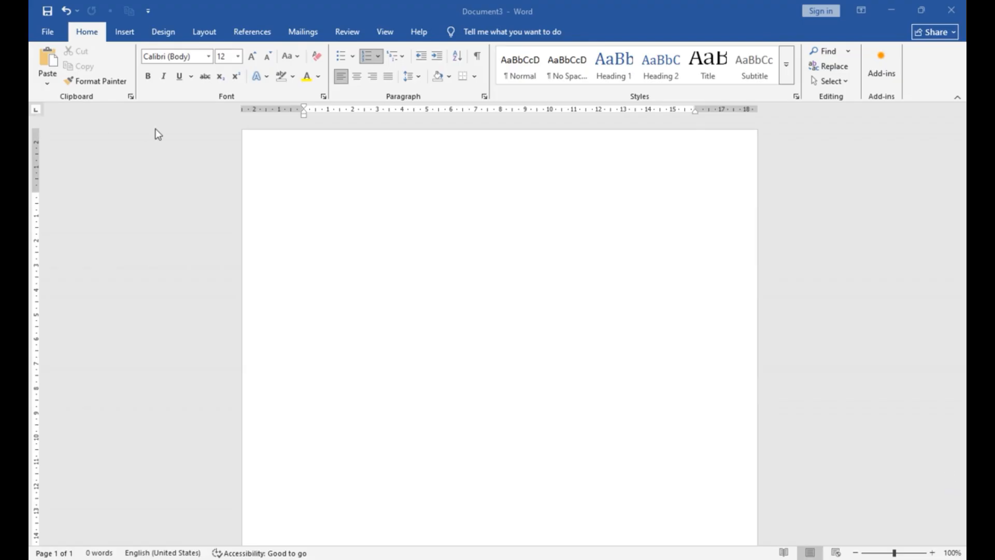
Step: Generate sample paragraphs in the blank document with =rand()
{"action": "left_click", "coordinate": [322, 212]}
{"action": "type", "text": "="}
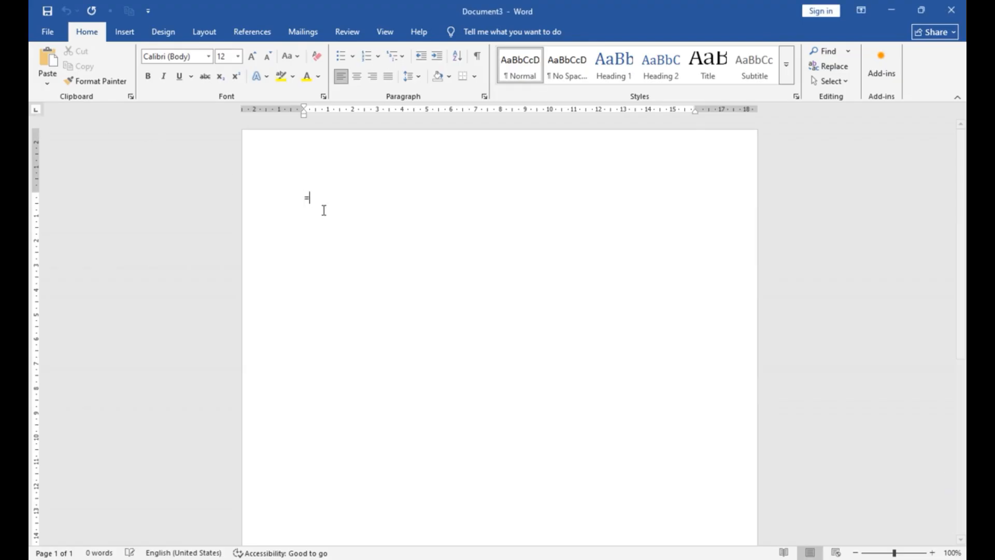
{"action": "type", "text": "rand"}
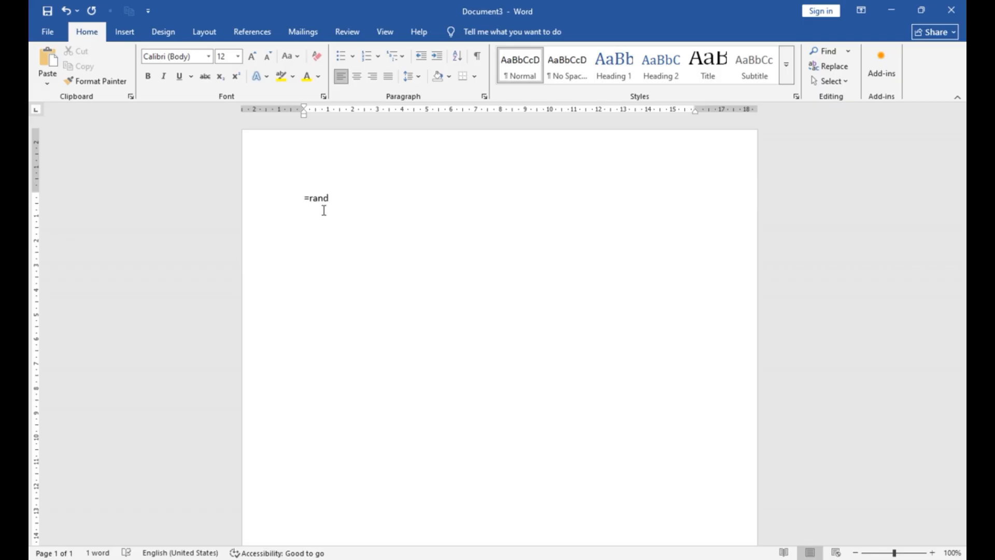
{"action": "type", "text": "()"}
{"action": "key", "text": "Return"}
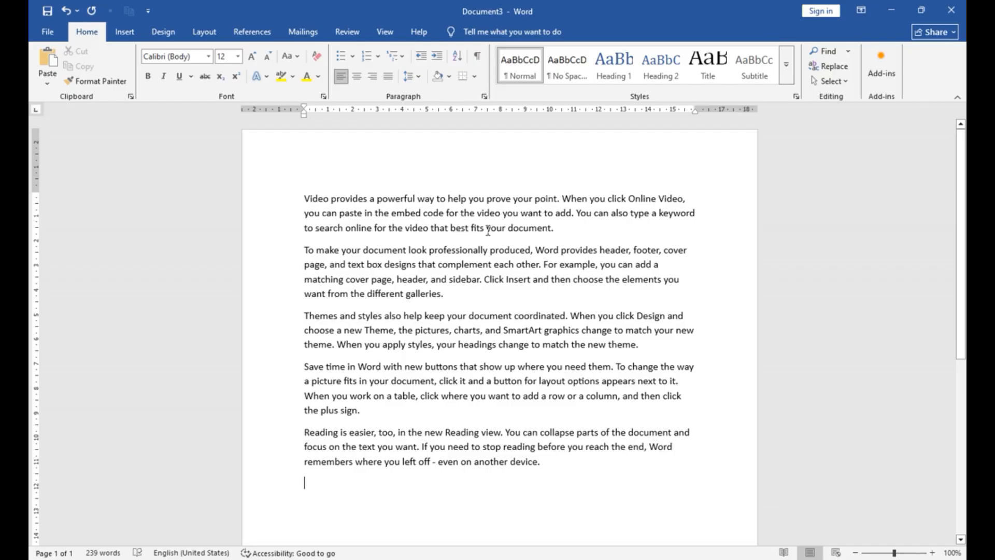
Step: Highlight the words "your document" at the end of the first paragraph in yellow
{"action": "left_click_drag", "start_coordinate": [486, 232], "coordinate": [551, 233]}
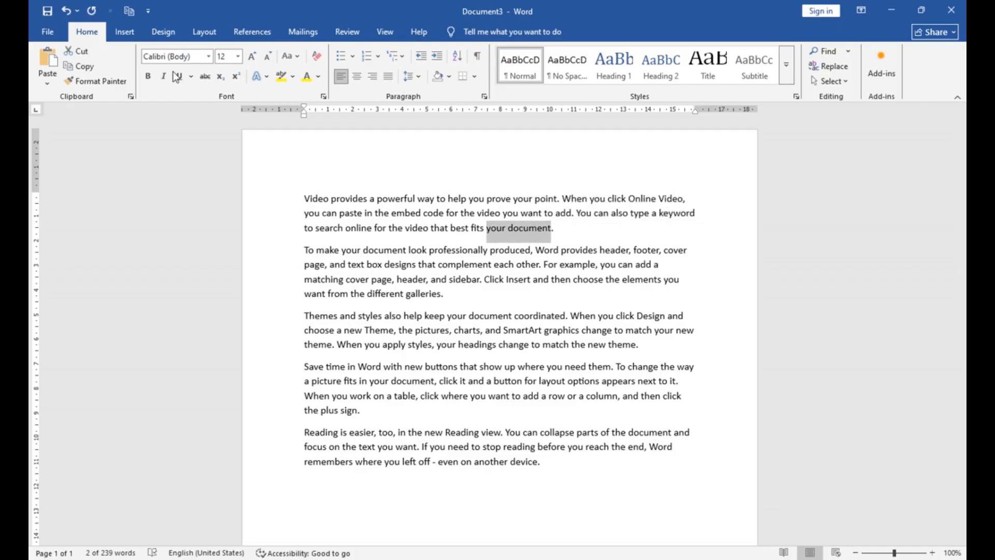
{"action": "left_click", "coordinate": [191, 77]}
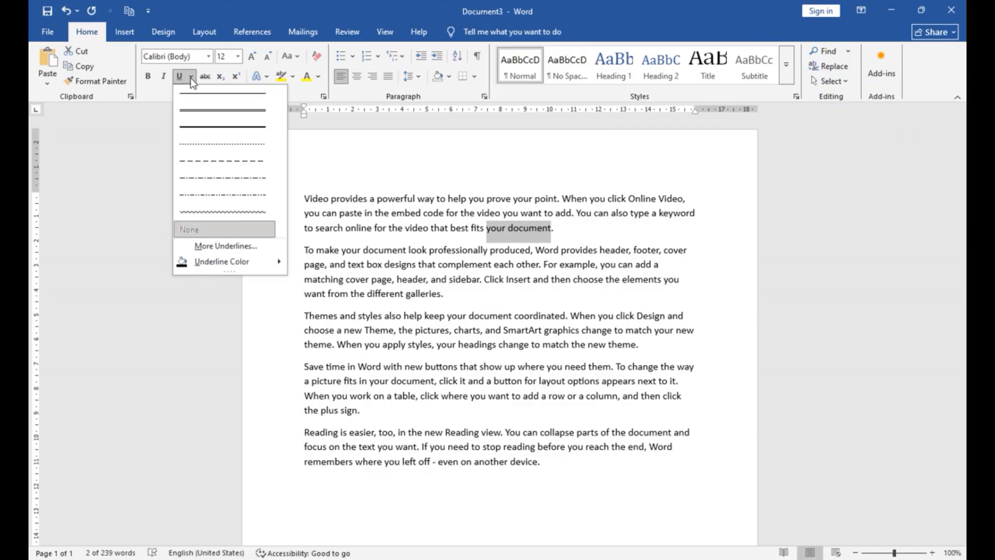
{"action": "left_click", "coordinate": [505, 223]}
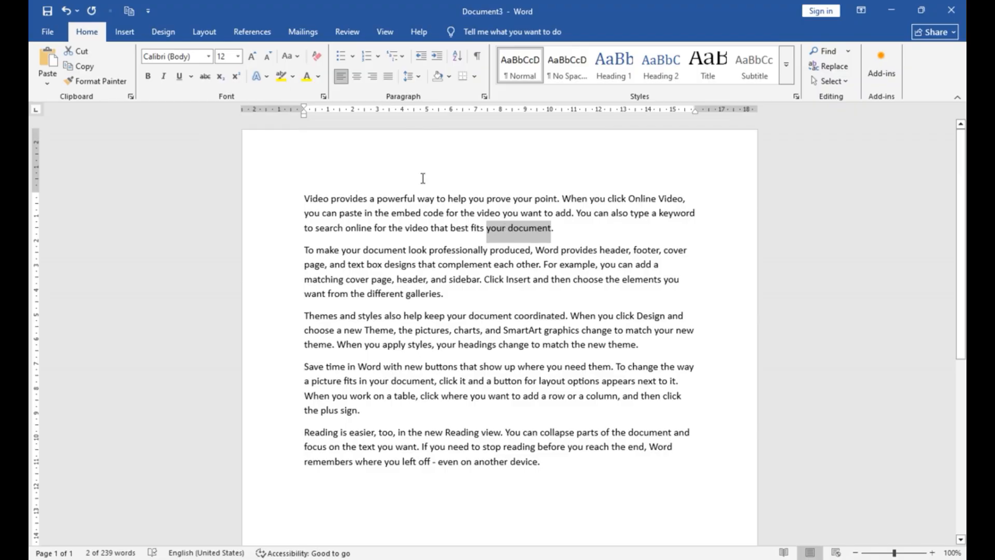
{"action": "left_click", "coordinate": [294, 76]}
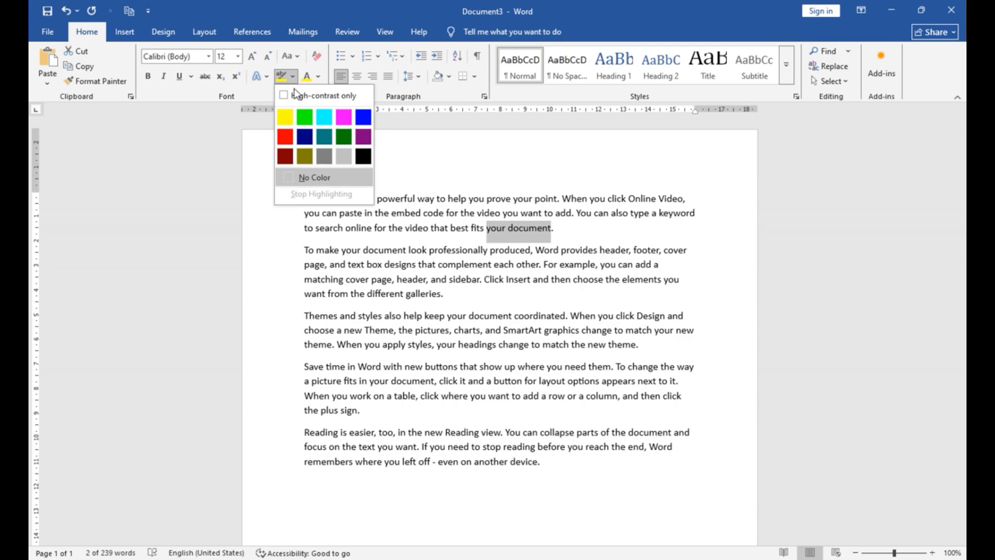
{"action": "left_click", "coordinate": [286, 117]}
Step: Highlight the words "paste in the embed" in the first paragraph in turquoise
{"action": "left_click", "coordinate": [344, 213]}
{"action": "left_click_drag", "start_coordinate": [344, 213], "coordinate": [422, 214]}
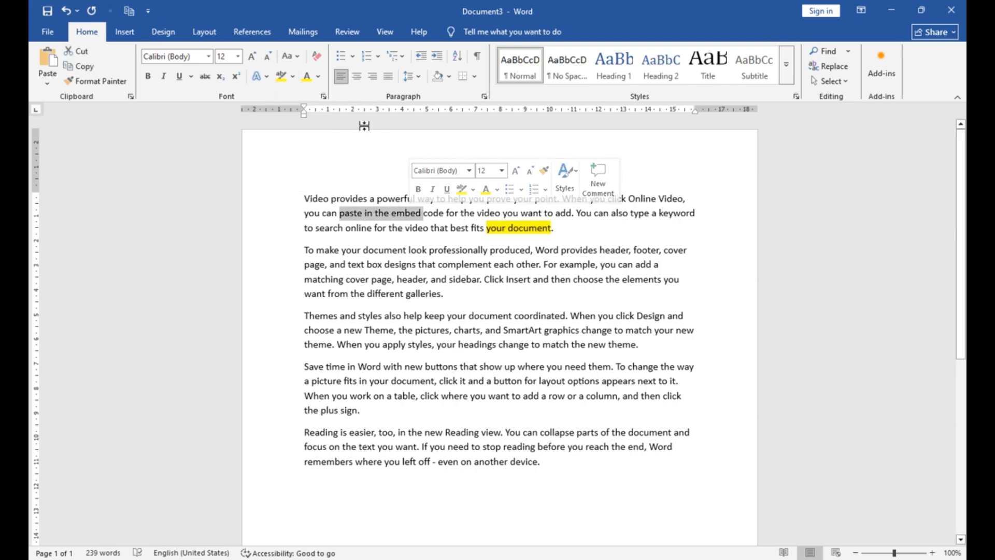
{"action": "left_click", "coordinate": [293, 77]}
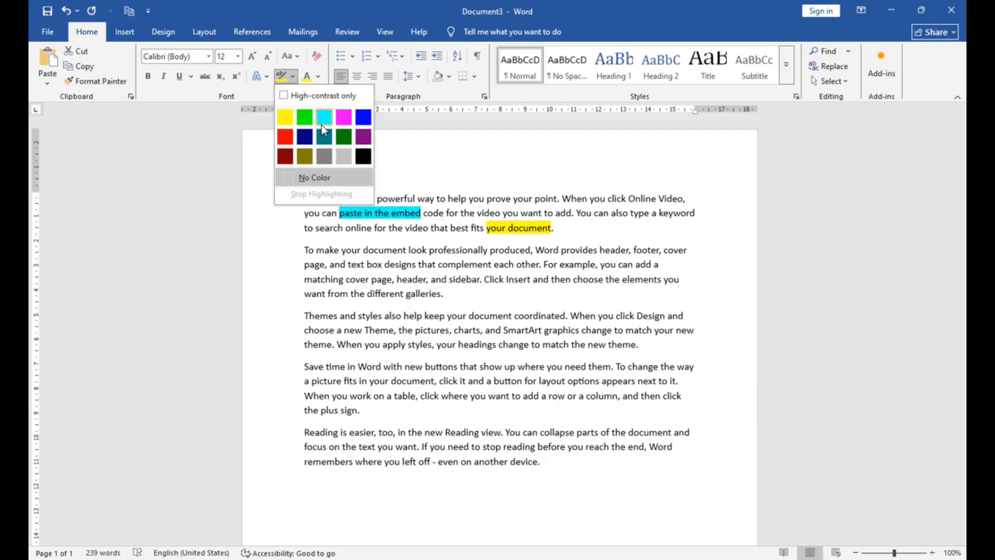
{"action": "left_click", "coordinate": [322, 125]}
Step: Highlight the words "box designs that complement" in the second paragraph in blue
{"action": "left_click", "coordinate": [382, 264]}
{"action": "left_click_drag", "start_coordinate": [430, 264], "coordinate": [491, 265]}
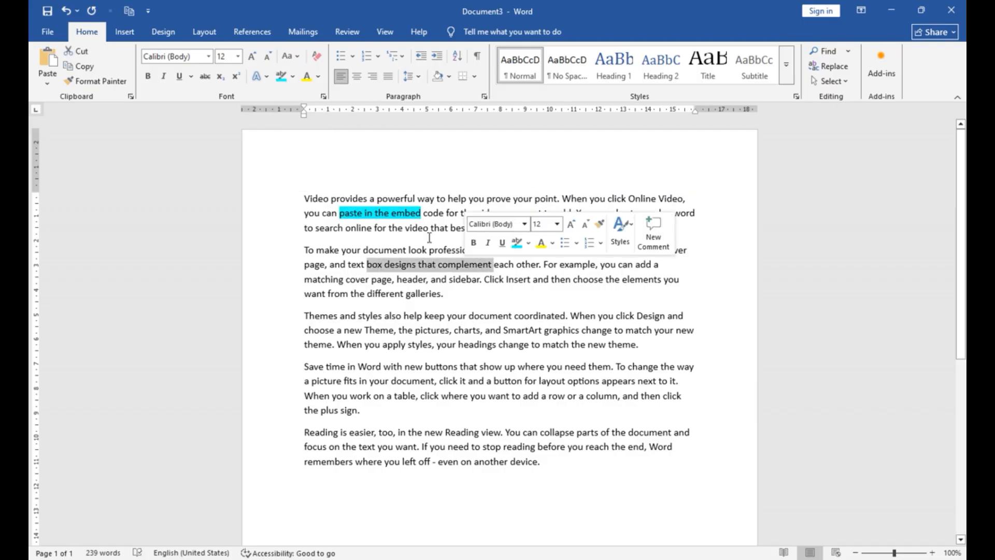
{"action": "left_click", "coordinate": [295, 76]}
{"action": "left_click", "coordinate": [363, 117]}
Step: Highlight ", Word provides" in the second paragraph's first line in turquoise
{"action": "left_click", "coordinate": [534, 254]}
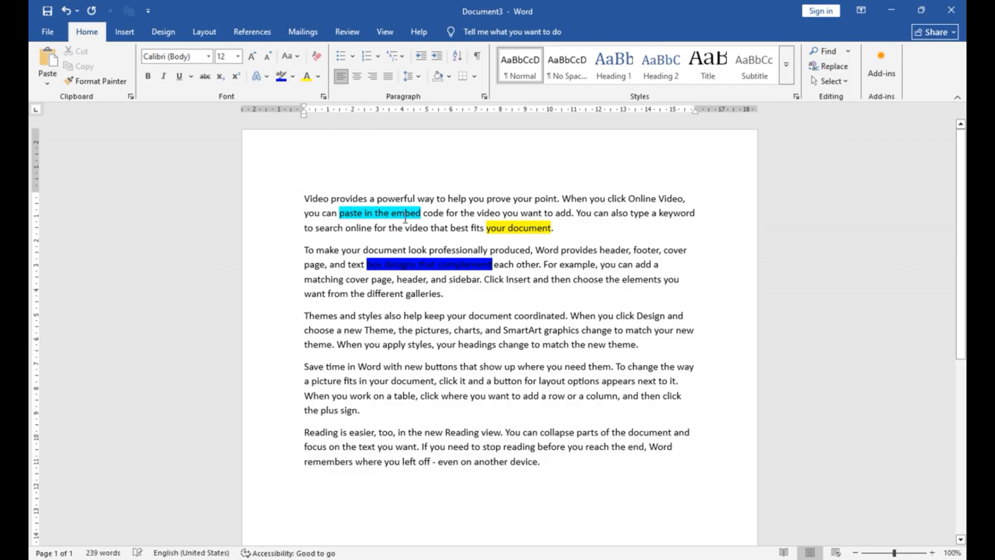
{"action": "left_click_drag", "start_coordinate": [540, 254], "coordinate": [600, 254]}
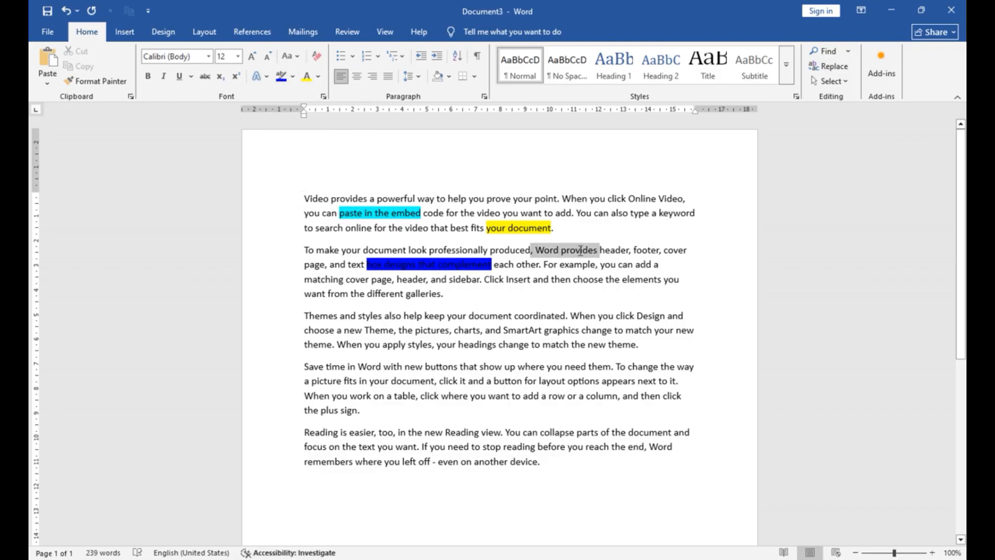
{"action": "left_click", "coordinate": [293, 77]}
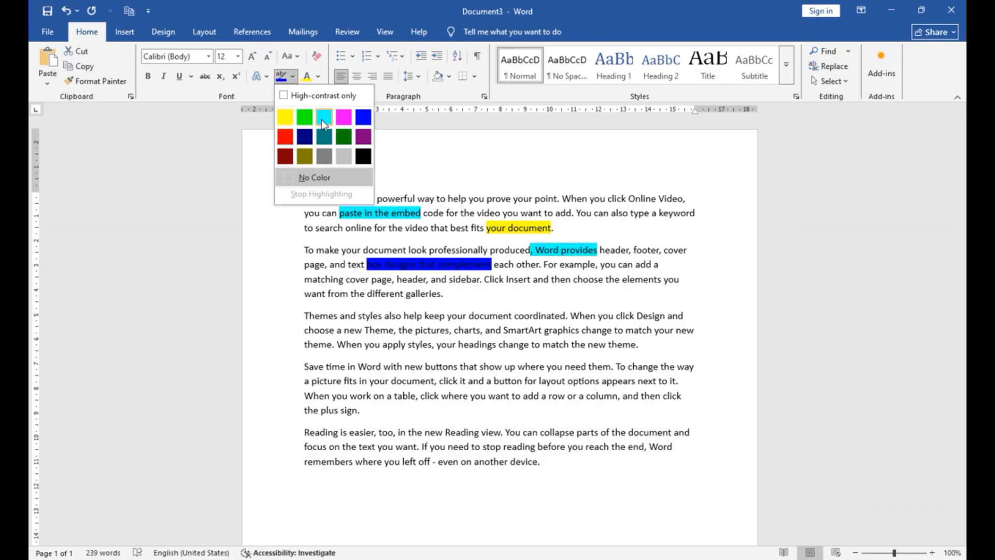
{"action": "left_click", "coordinate": [322, 119]}
{"action": "left_click", "coordinate": [436, 279]}
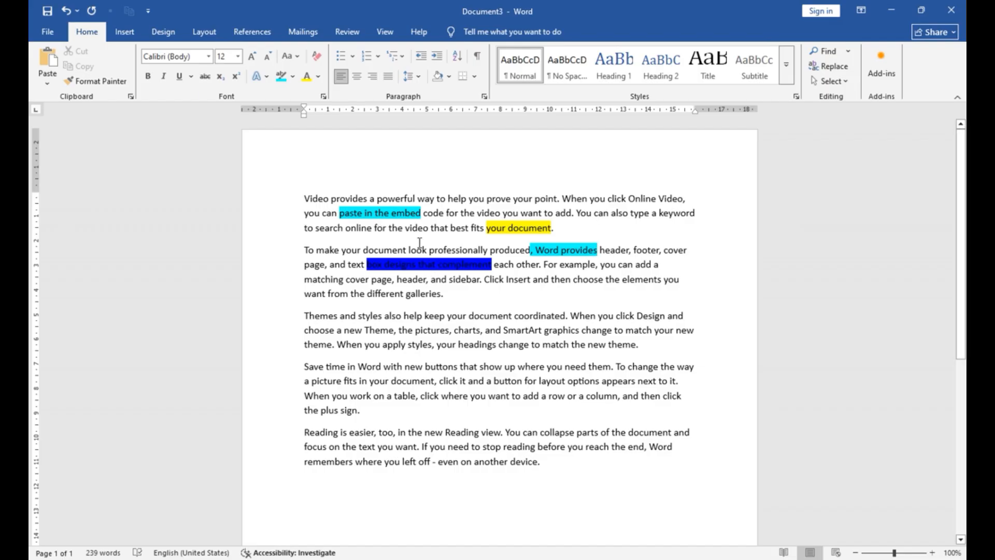
Step: Try to remove the highlights from the first two paragraphs by clearing all their formatting
{"action": "left_click_drag", "start_coordinate": [304, 198], "coordinate": [493, 304]}
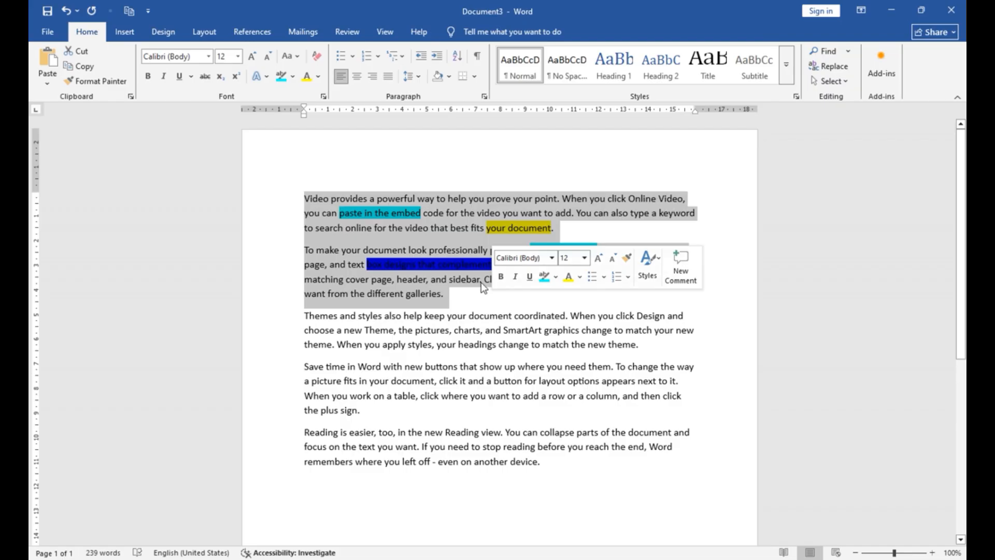
{"action": "left_click", "coordinate": [316, 58]}
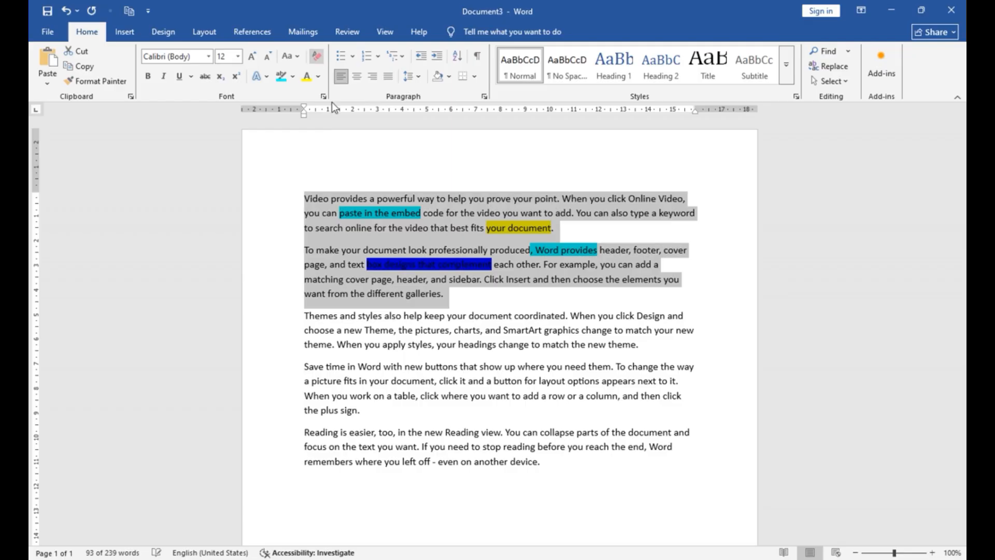
{"action": "left_click", "coordinate": [416, 266]}
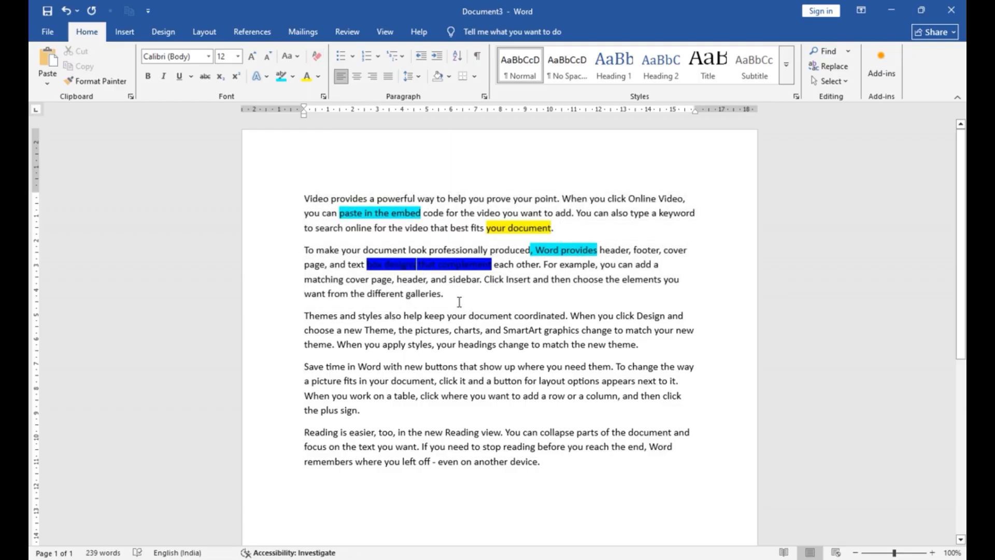
Step: Select the first two paragraphs and open the text highlight color choices for them
{"action": "left_click_drag", "start_coordinate": [458, 300], "coordinate": [234, 189]}
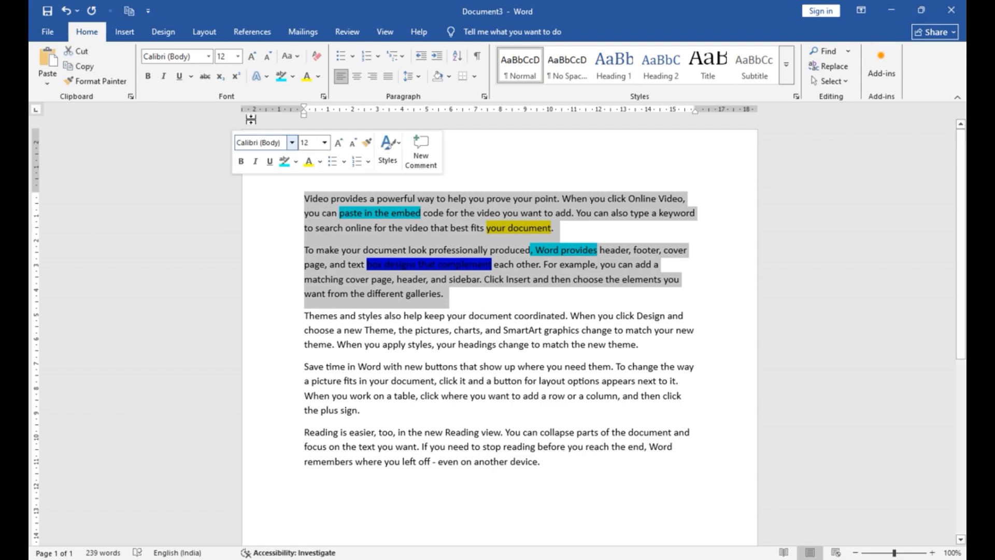
{"action": "left_click", "coordinate": [293, 76]}
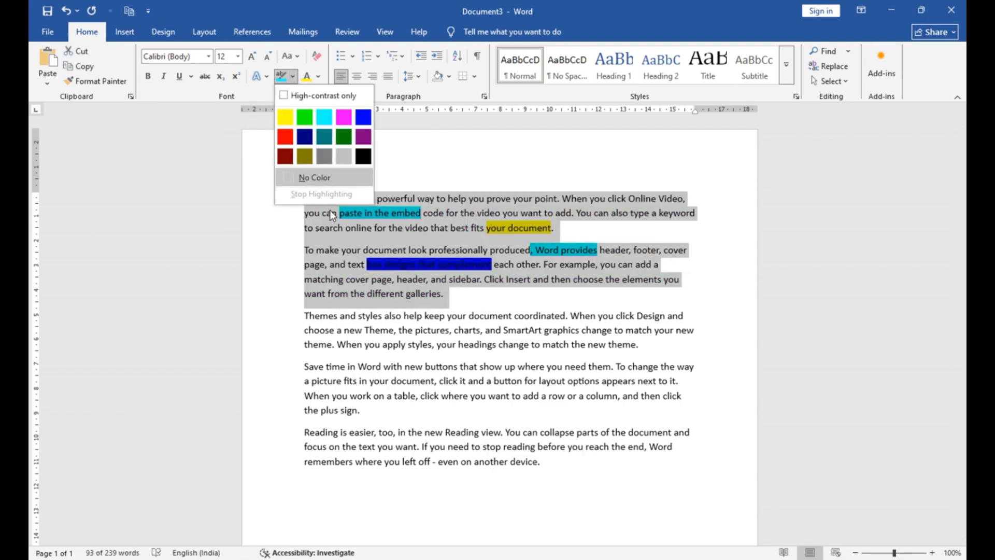
Step: Remove the text highlighting from the selected first two paragraphs
{"action": "left_click", "coordinate": [314, 177]}
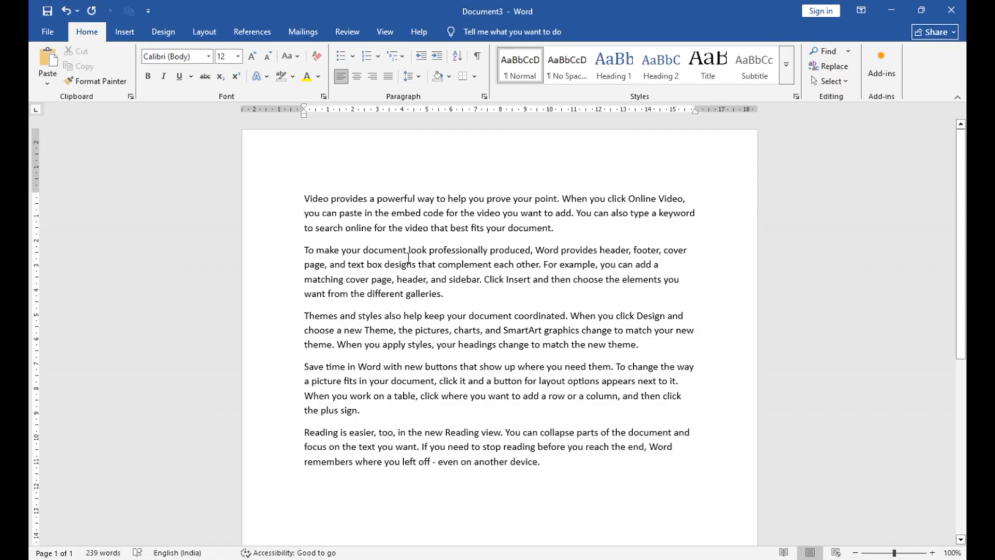
Step: Set the font color of the second paragraph to the standard light blue
{"action": "triple_click", "coordinate": [309, 250]}
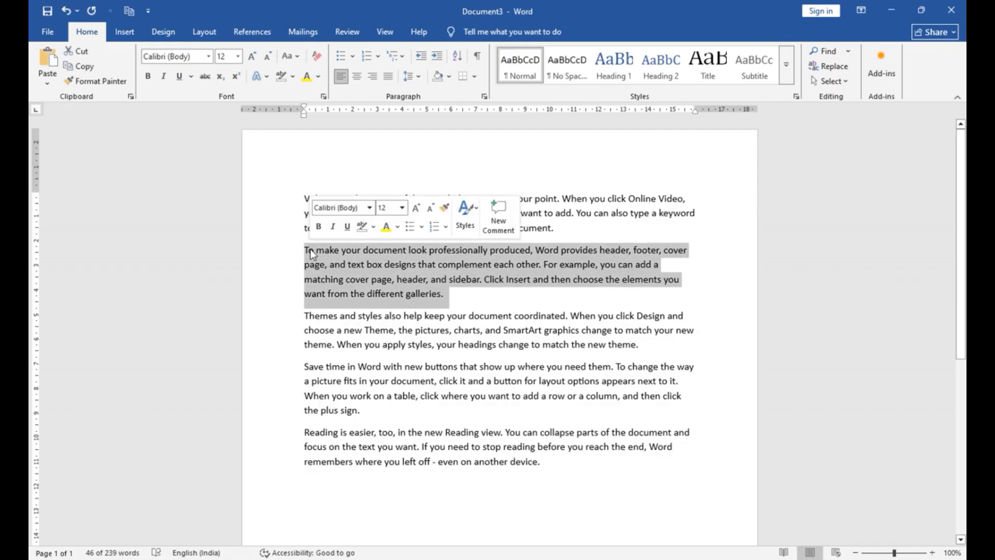
{"action": "left_click", "coordinate": [319, 76]}
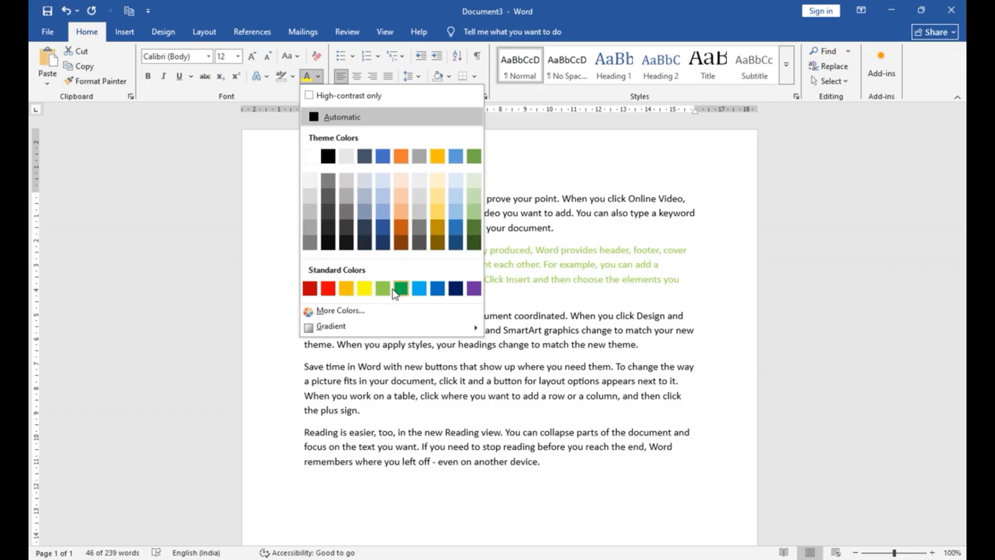
{"action": "left_click", "coordinate": [419, 288]}
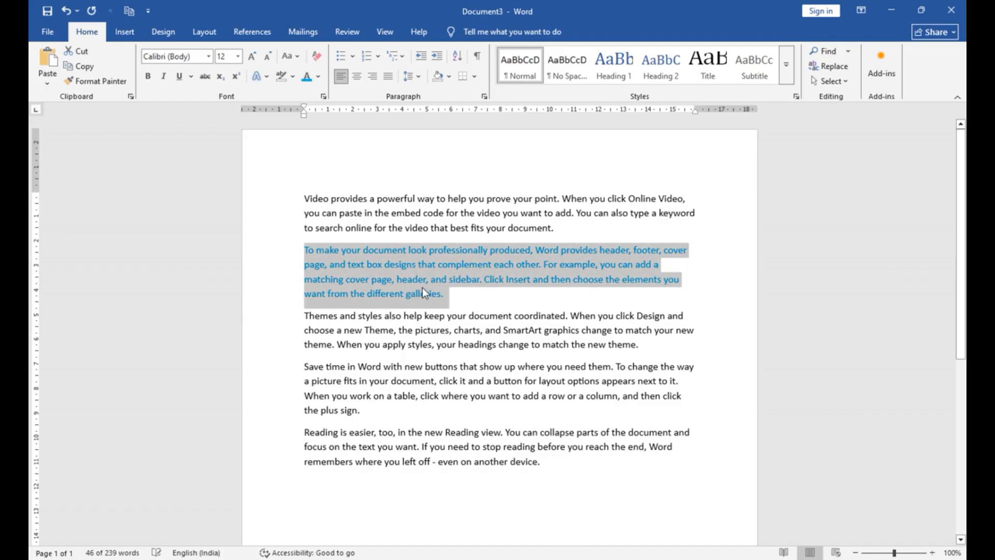
{"action": "left_click", "coordinate": [422, 287]}
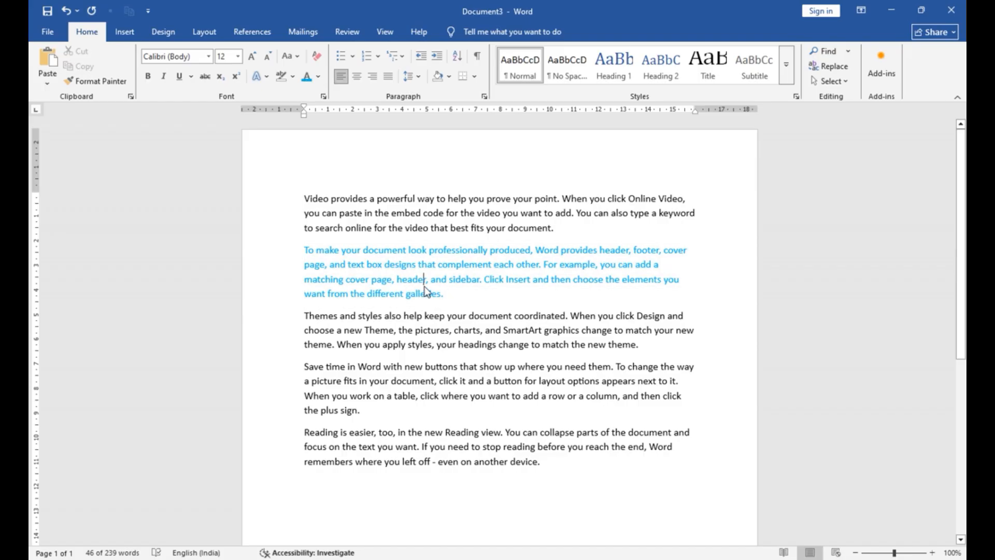
Step: Set the font color of the first paragraph to the blue-gray theme color and the third paragraph to the standard purple
{"action": "triple_click", "coordinate": [384, 213]}
{"action": "left_click", "coordinate": [318, 76]}
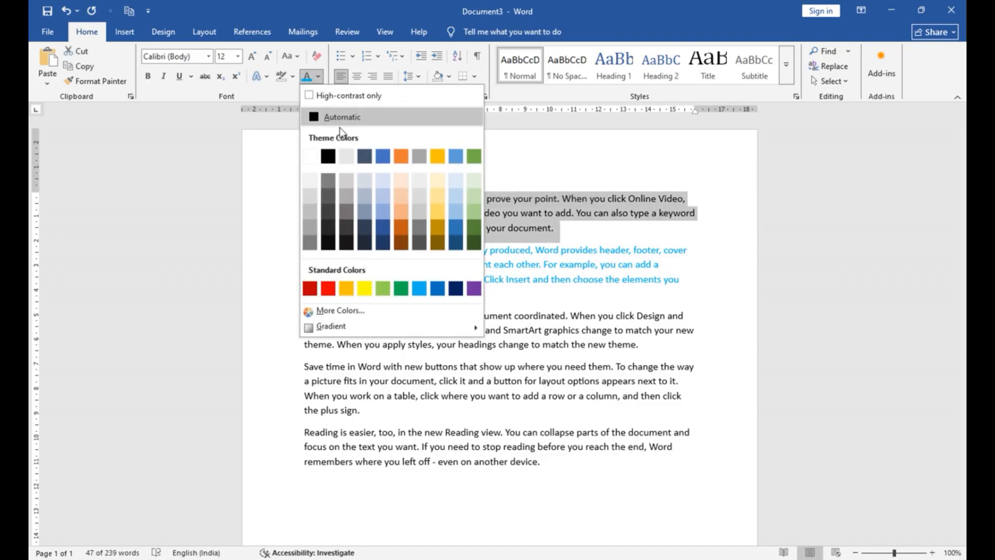
{"action": "left_click", "coordinate": [367, 157]}
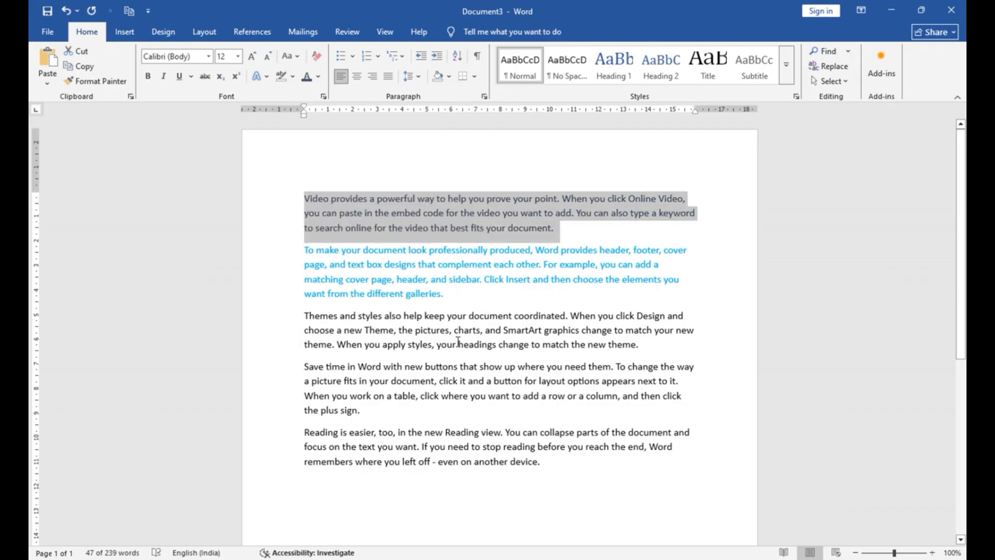
{"action": "triple_click", "coordinate": [458, 342]}
{"action": "left_click", "coordinate": [318, 76]}
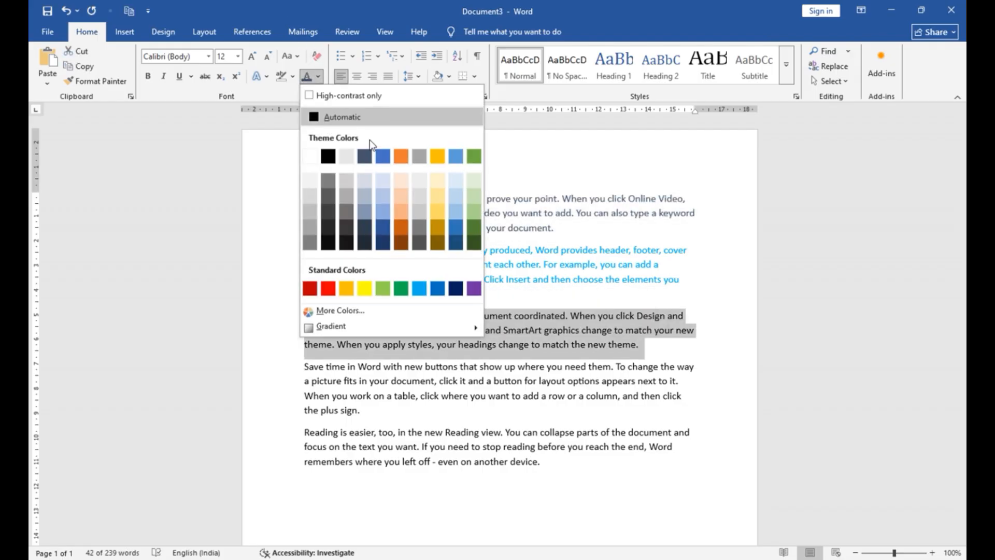
{"action": "left_click", "coordinate": [474, 289]}
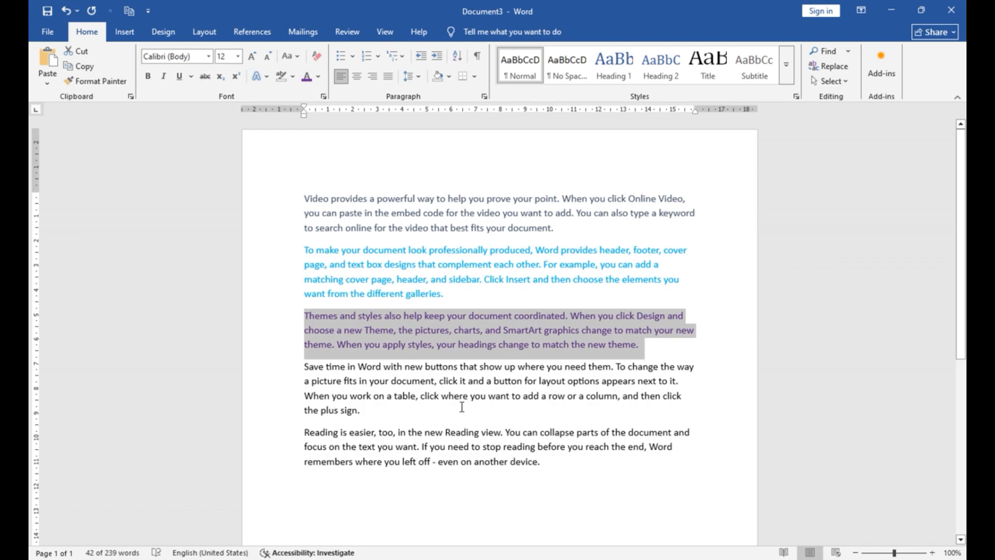
Step: Set the font color of the fourth paragraph, beginning "Save time in Word", to the standard red
{"action": "triple_click", "coordinate": [462, 386]}
{"action": "left_click", "coordinate": [318, 76]}
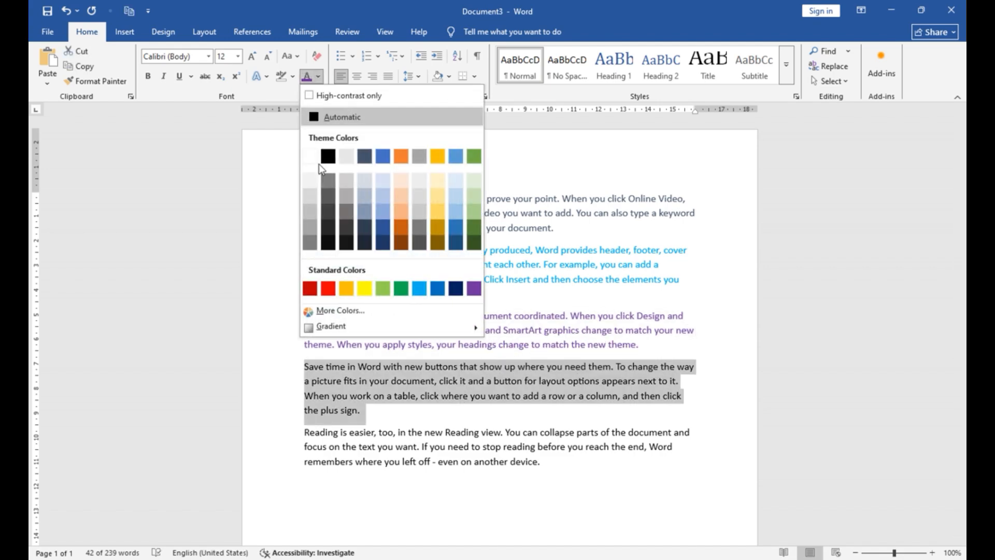
{"action": "left_click", "coordinate": [328, 288]}
{"action": "left_click", "coordinate": [349, 293]}
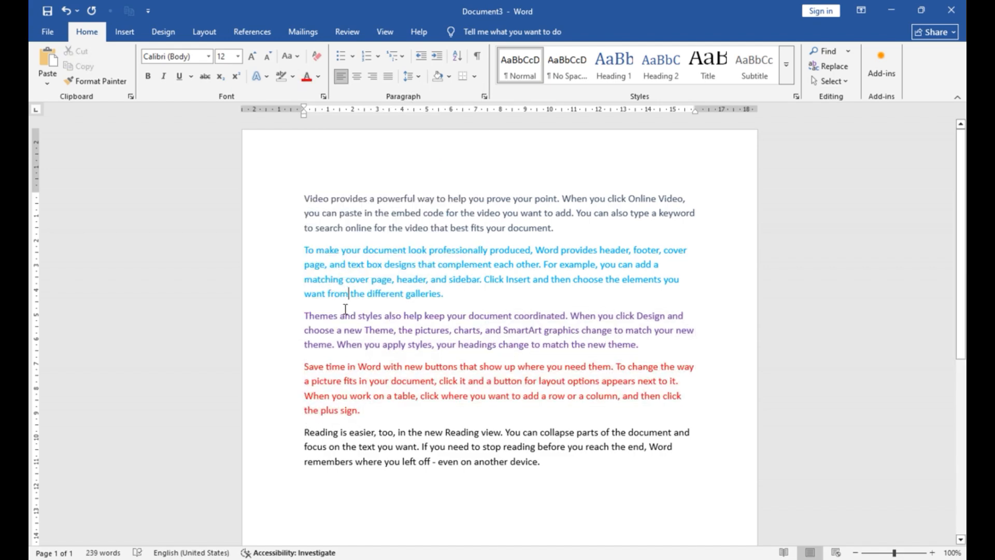
Step: Clear all formatting from the entire document text
{"action": "key", "text": "ctrl+a"}
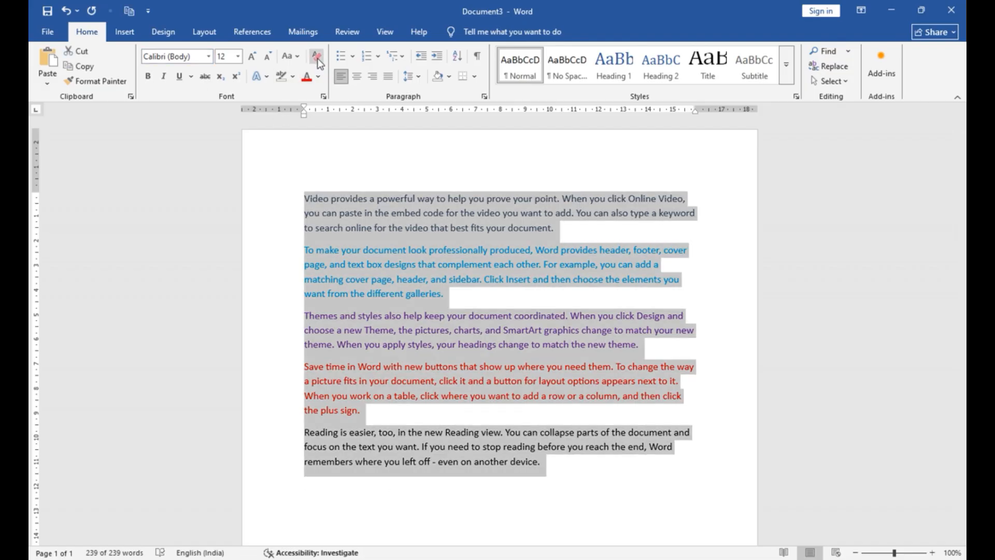
{"action": "left_click", "coordinate": [317, 59]}
{"action": "left_click", "coordinate": [400, 325]}
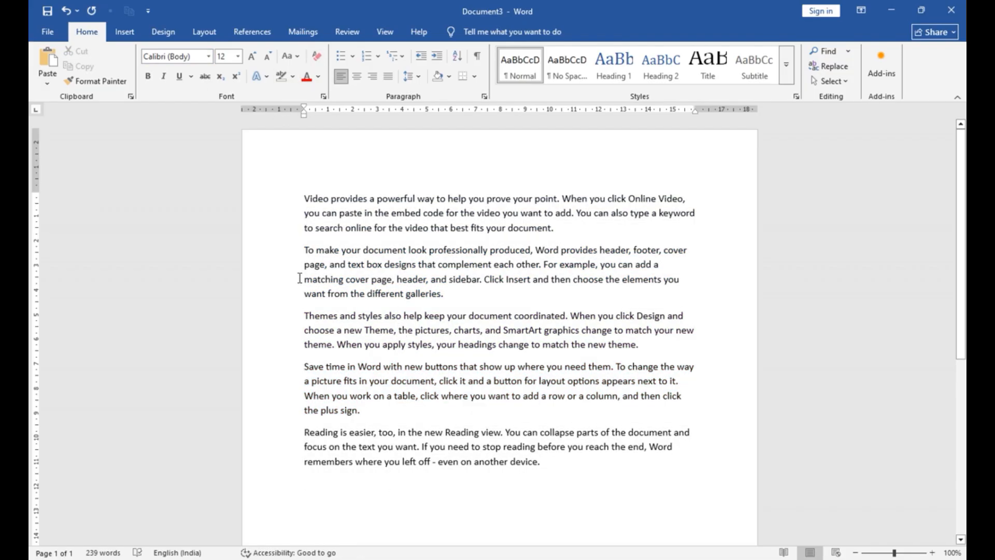
Step: Highlight the second paragraph in yellow from its start through "matching cover page, header, and"
{"action": "left_click_drag", "start_coordinate": [304, 251], "coordinate": [449, 280]}
{"action": "left_click", "coordinate": [293, 76]}
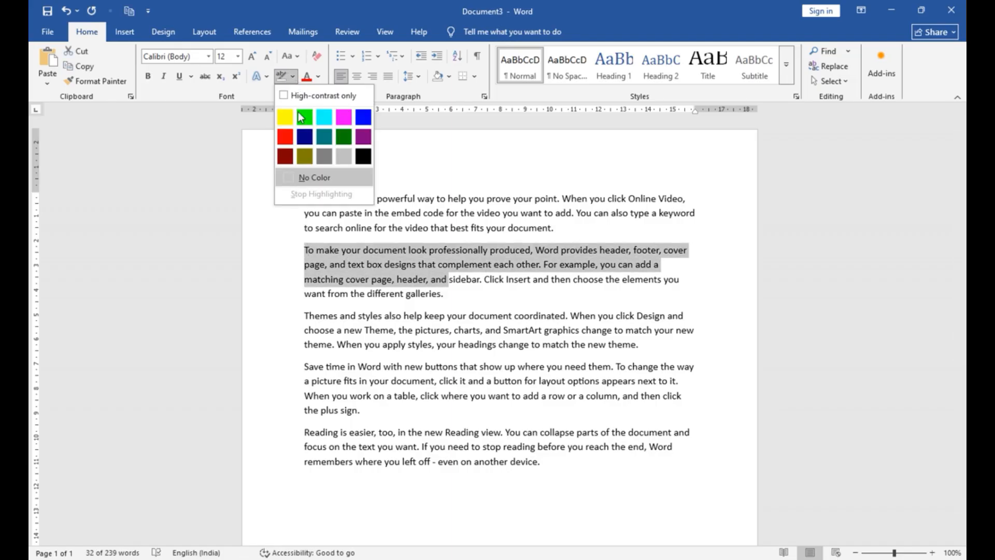
{"action": "left_click", "coordinate": [284, 122]}
Step: Set the font color of the first paragraph to the standard green
{"action": "left_click", "coordinate": [368, 212]}
{"action": "triple_click", "coordinate": [368, 213]}
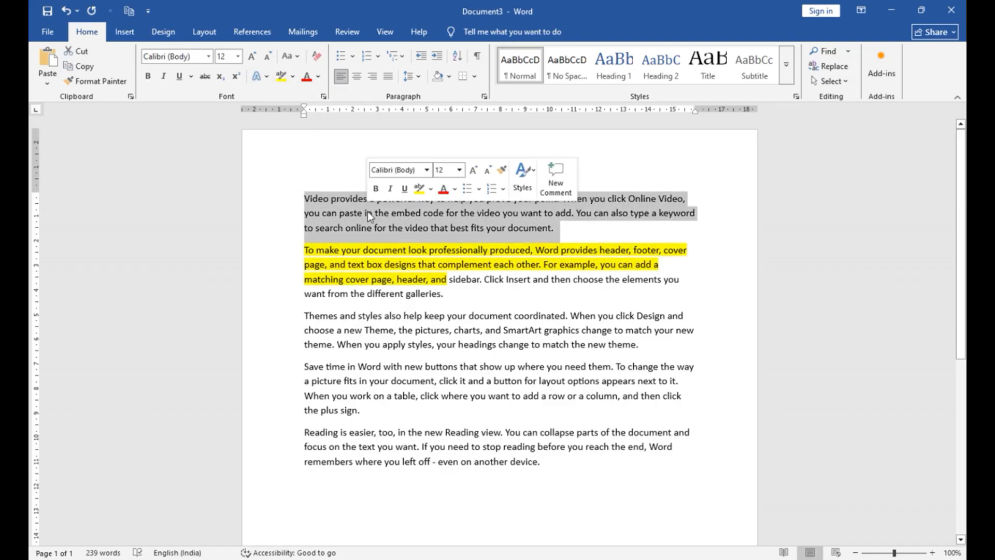
{"action": "left_click", "coordinate": [319, 76]}
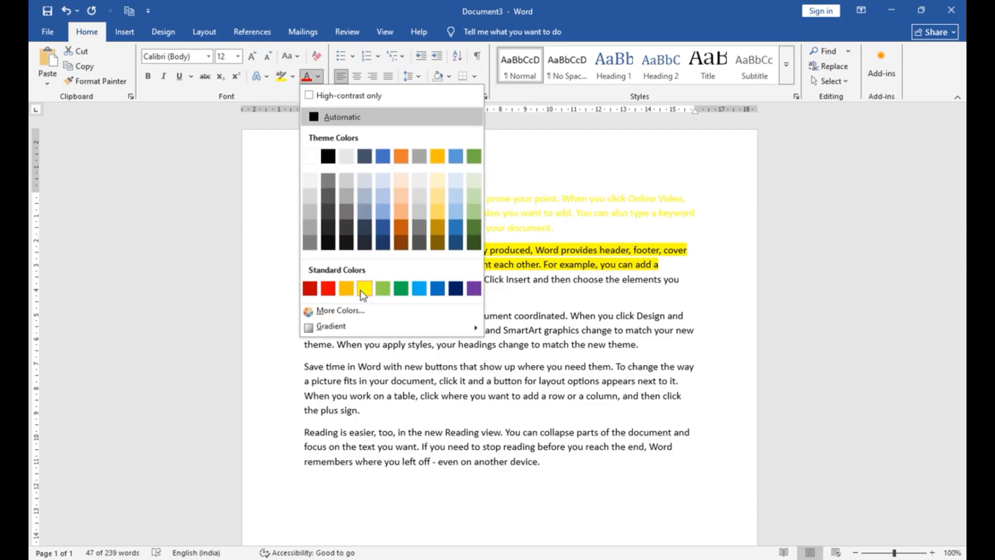
{"action": "left_click", "coordinate": [400, 288]}
{"action": "left_click", "coordinate": [560, 323]}
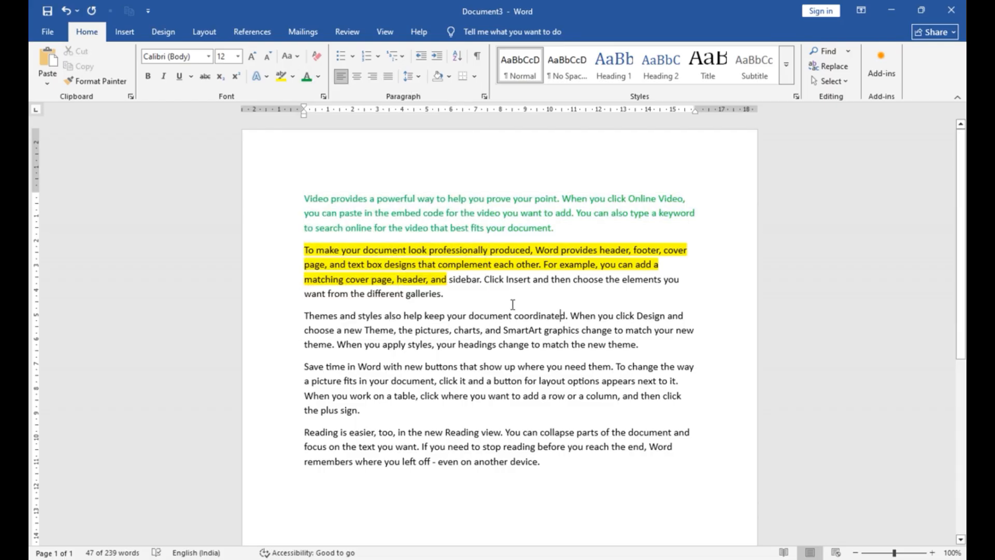
Step: Clear the formatting of the first two paragraphs and remove their text highlighting
{"action": "left_click_drag", "start_coordinate": [466, 297], "coordinate": [178, 172]}
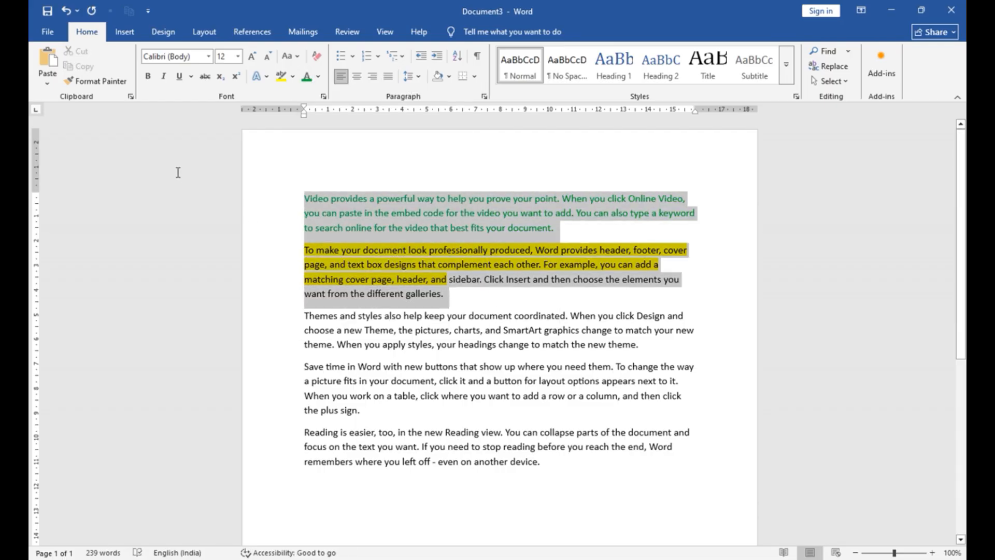
{"action": "left_click", "coordinate": [316, 56]}
{"action": "left_click", "coordinate": [293, 76]}
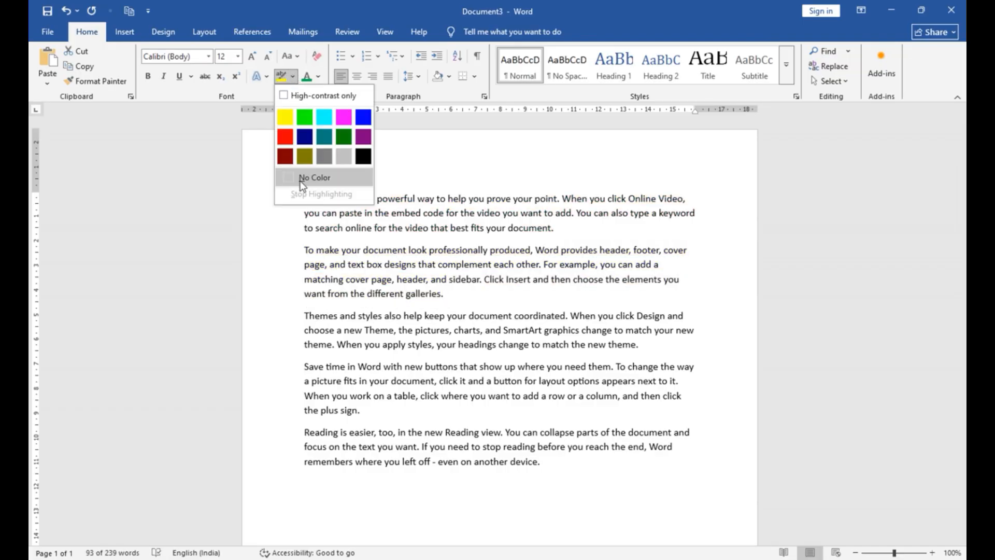
{"action": "left_click", "coordinate": [316, 177]}
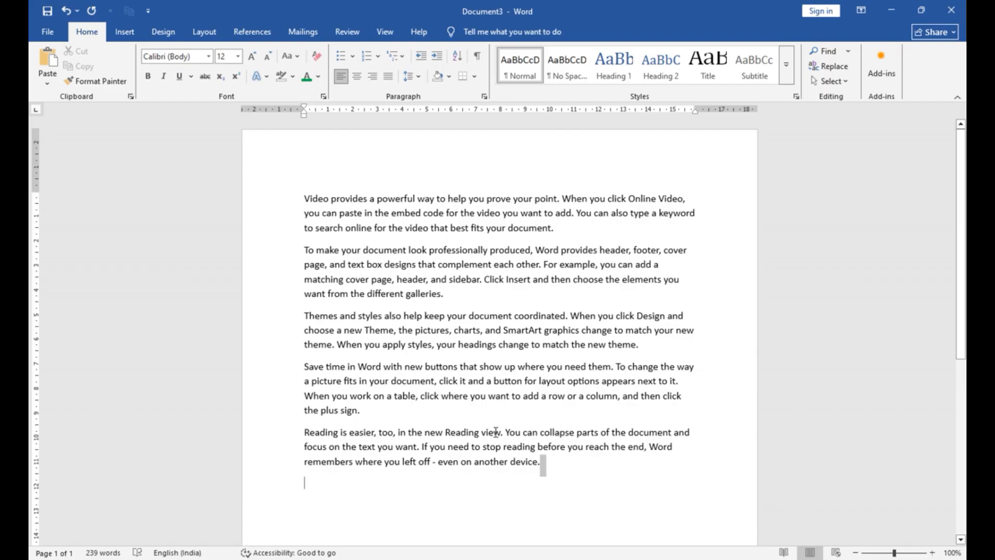
Step: Turn all the document's paragraphs into a bulleted list with check mark bullets
{"action": "key", "text": "ctrl+a"}
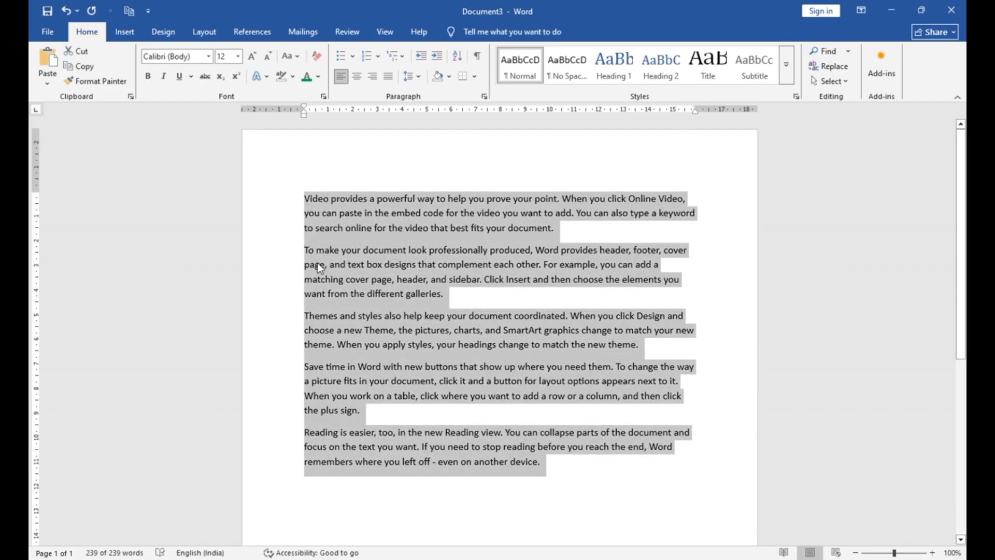
{"action": "left_click", "coordinate": [319, 264]}
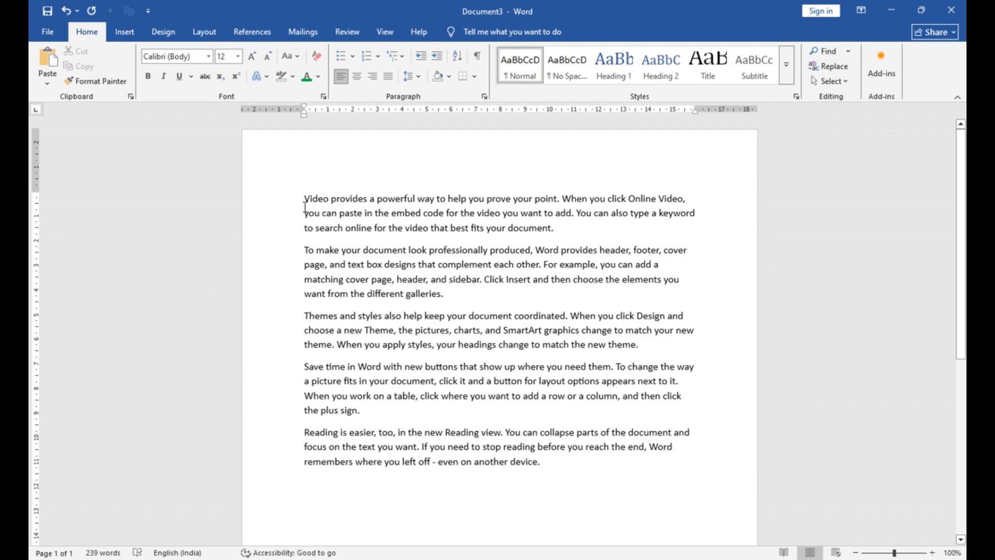
{"action": "key", "text": "ctrl+a"}
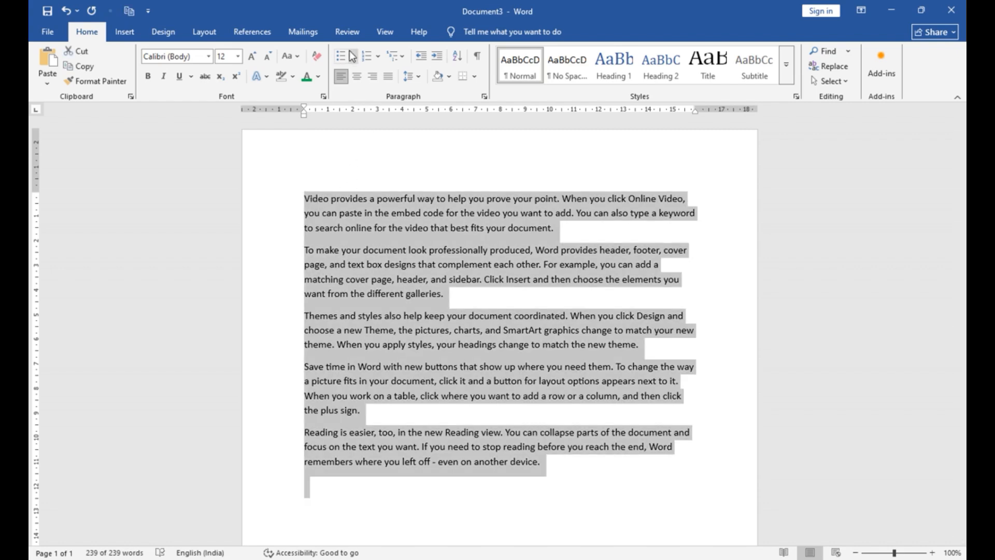
{"action": "left_click", "coordinate": [354, 59]}
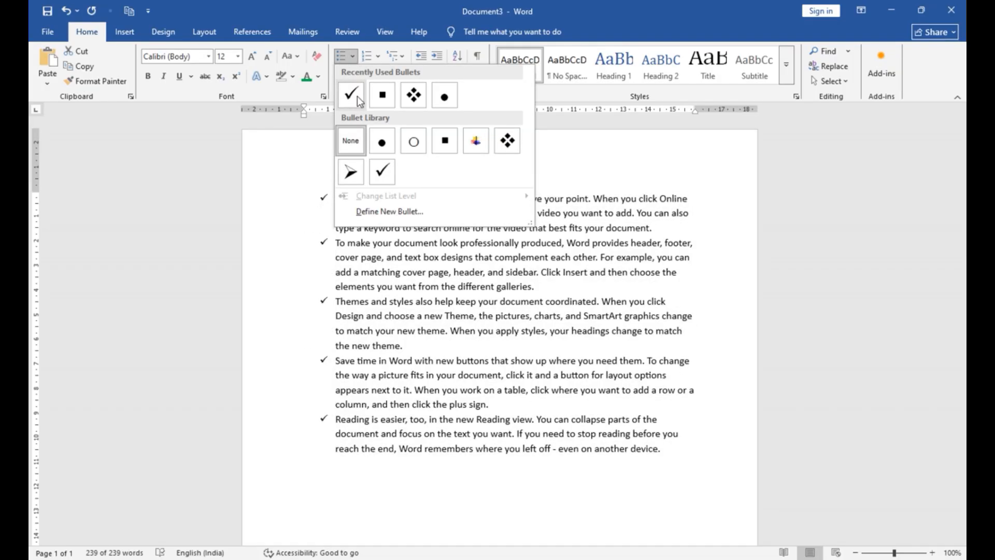
{"action": "left_click", "coordinate": [357, 95]}
{"action": "left_click", "coordinate": [359, 264]}
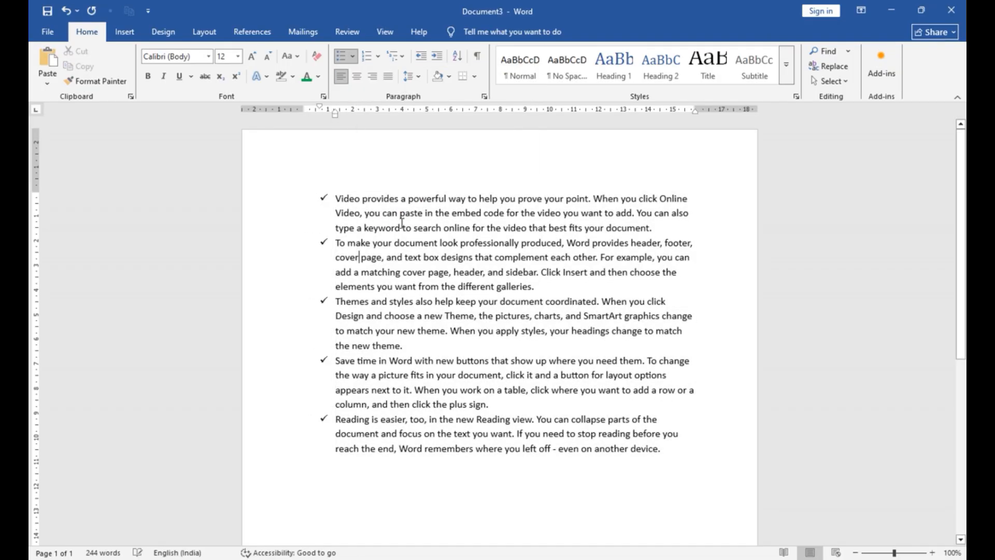
Step: Change the bullets of the whole list to filled squares
{"action": "left_click", "coordinate": [358, 60]}
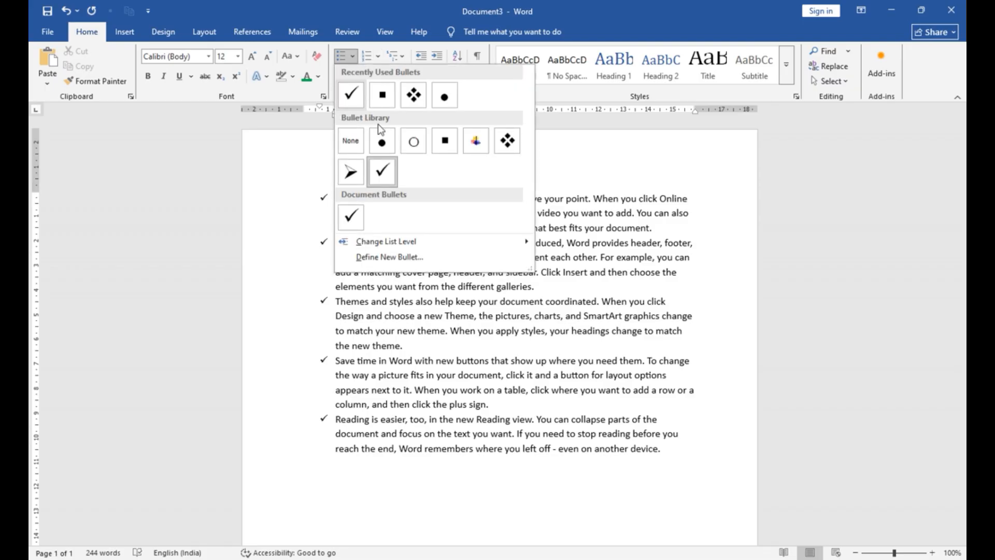
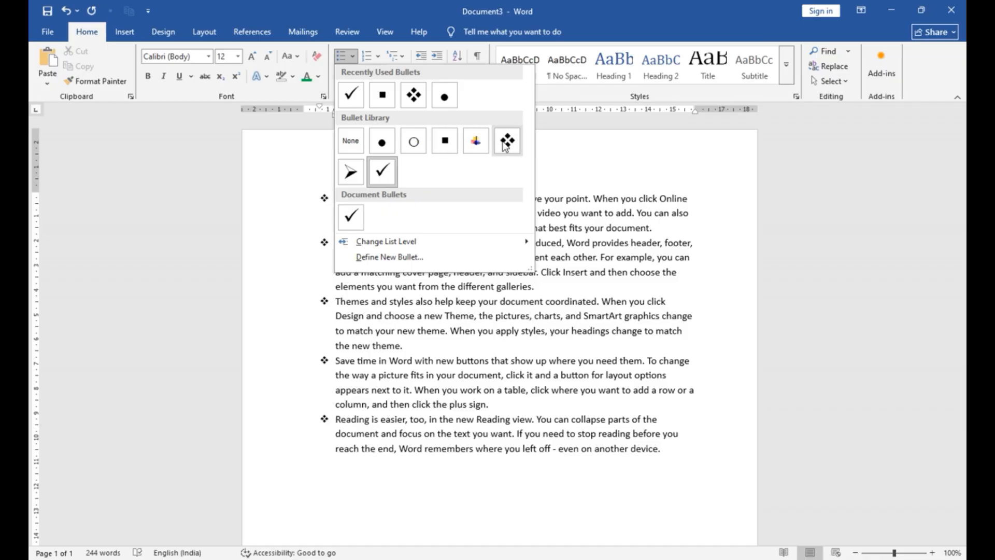
{"action": "left_click", "coordinate": [441, 142]}
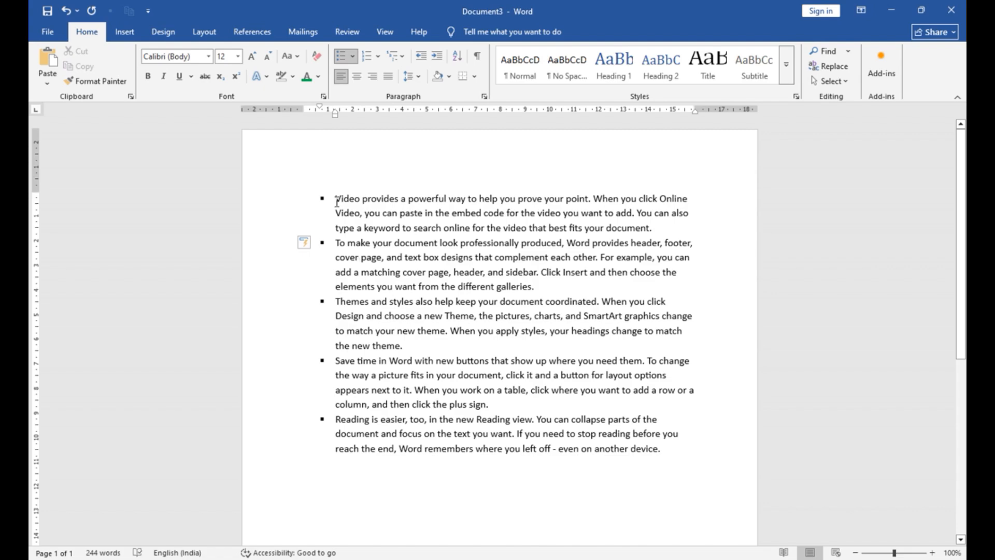
{"action": "left_click_drag", "start_coordinate": [336, 200], "coordinate": [484, 458]}
{"action": "left_click", "coordinate": [362, 360]}
Step: Change the bullets of the second, third and fourth list items to solid round dots
{"action": "left_click_drag", "start_coordinate": [366, 244], "coordinate": [399, 345]}
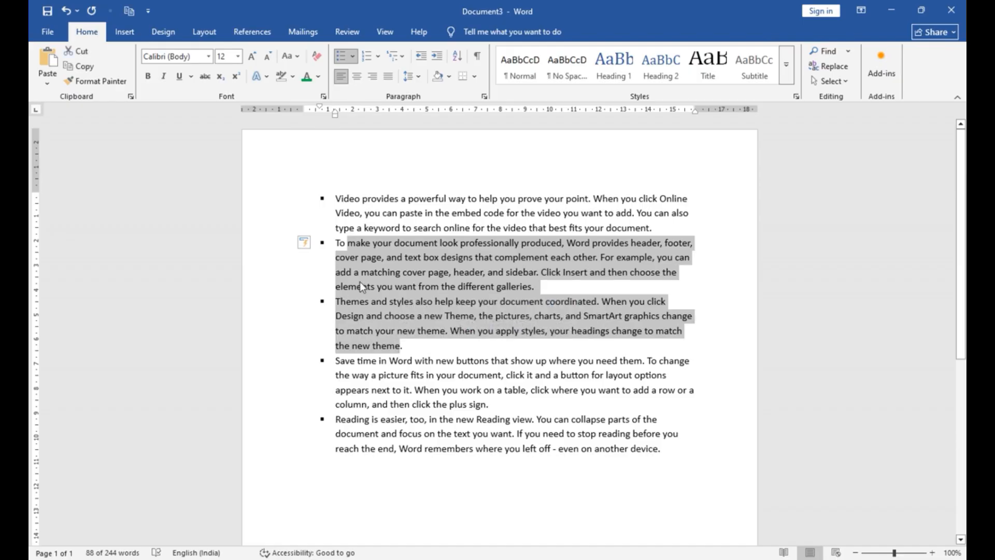
{"action": "left_click", "coordinate": [360, 286]}
{"action": "left_click", "coordinate": [356, 270]}
{"action": "left_click", "coordinate": [388, 360], "text": "shift"}
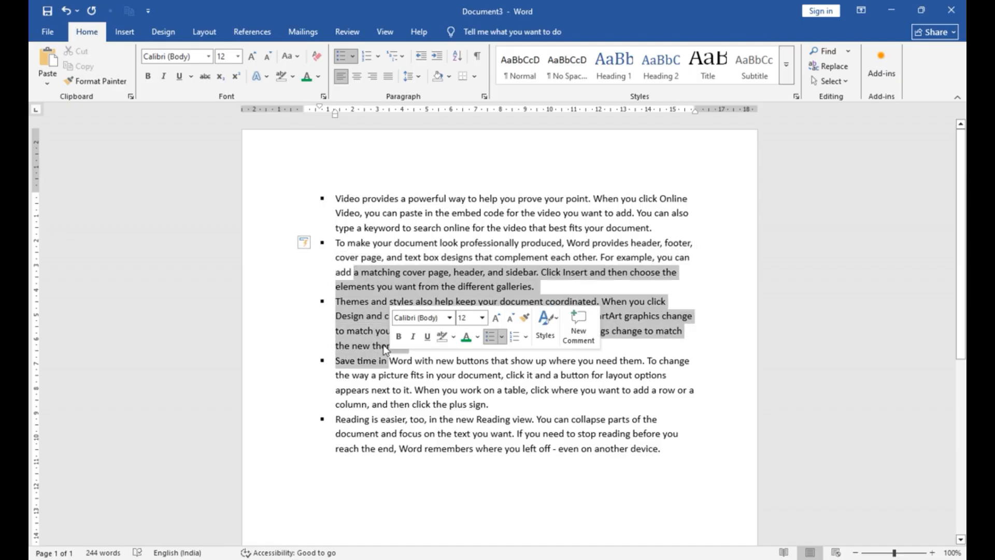
{"action": "left_click", "coordinate": [352, 57]}
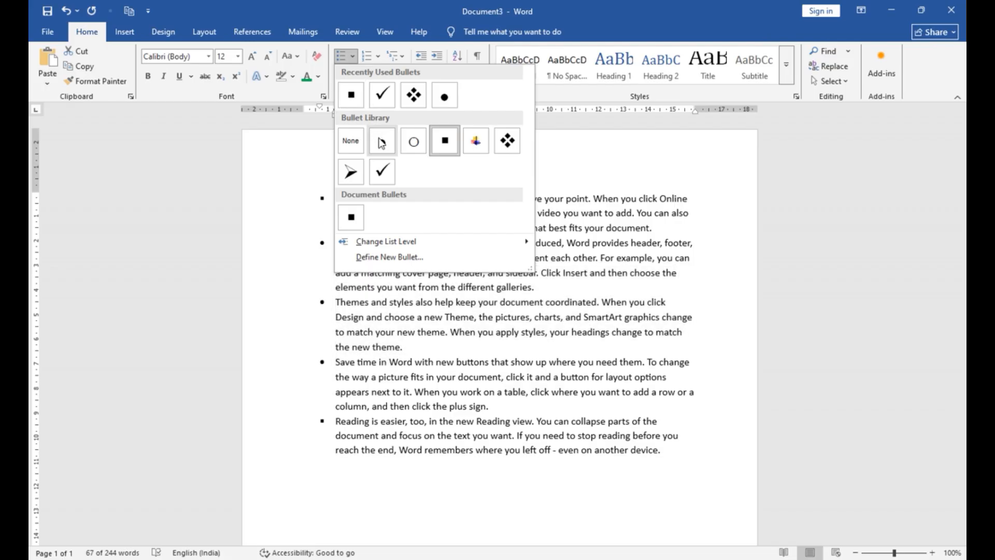
{"action": "left_click", "coordinate": [382, 143]}
{"action": "left_click", "coordinate": [378, 271]}
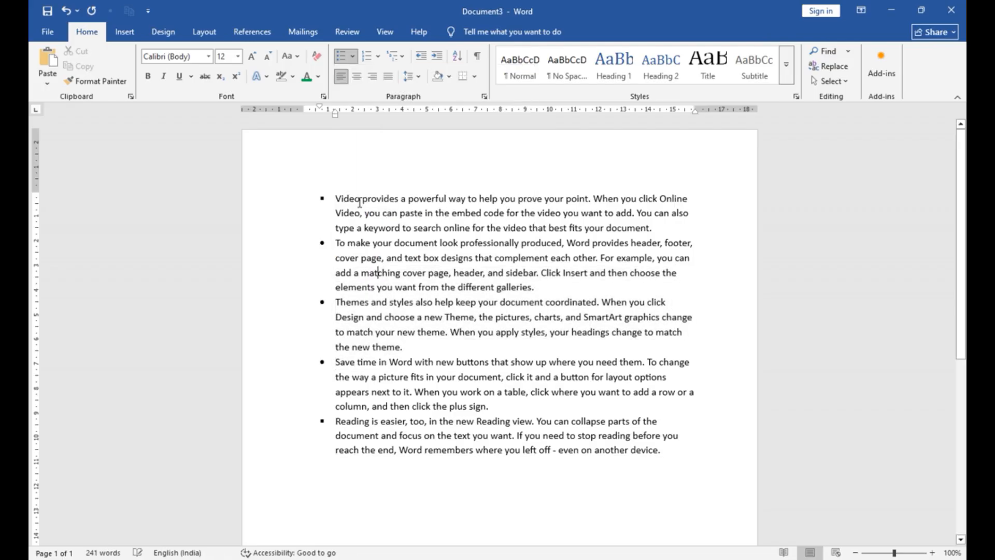
Step: Change the remaining square bullets to check marks, and give the first list item the multicolored picture bullet
{"action": "left_click", "coordinate": [352, 56]}
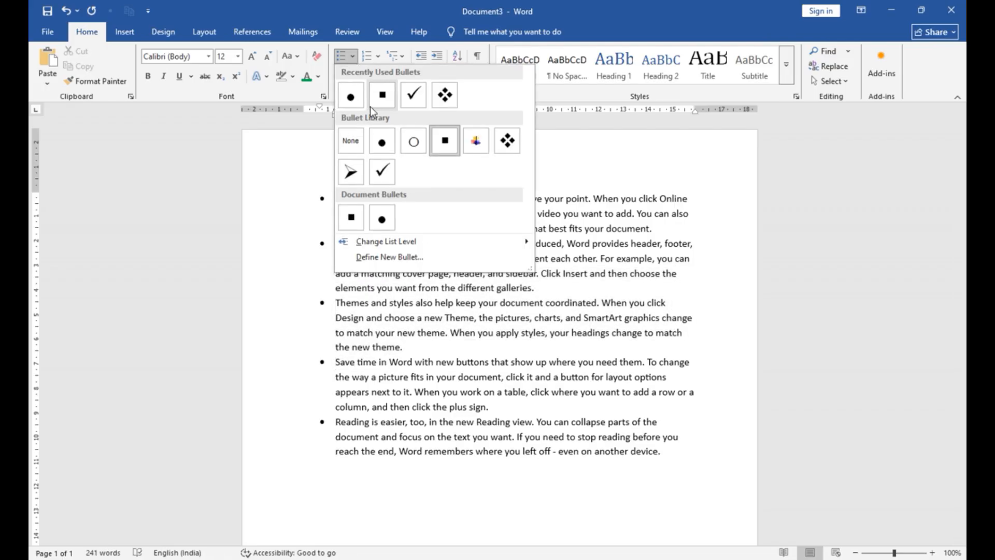
{"action": "left_click", "coordinate": [422, 92]}
{"action": "left_click_drag", "start_coordinate": [361, 199], "coordinate": [412, 228]}
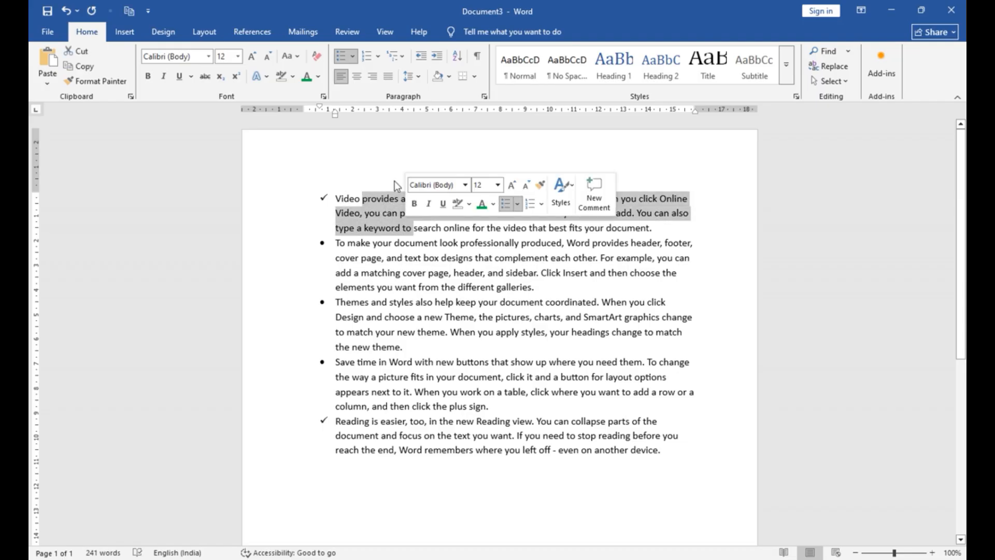
{"action": "left_click", "coordinate": [355, 57]}
{"action": "left_click", "coordinate": [474, 142]}
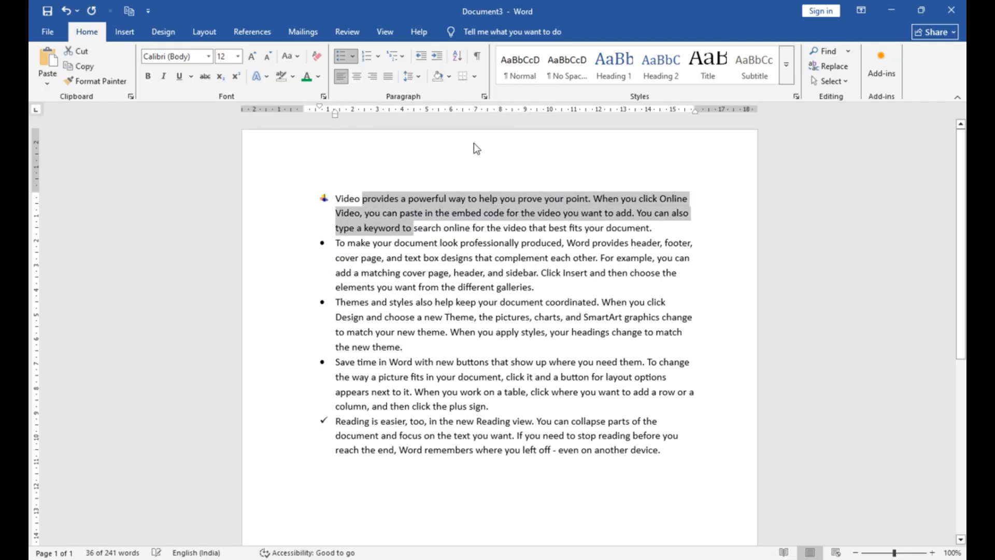
Step: Change the bullet of the third list item, "Themes and styles also help…", to the arrowhead bullet
{"action": "left_click", "coordinate": [423, 306]}
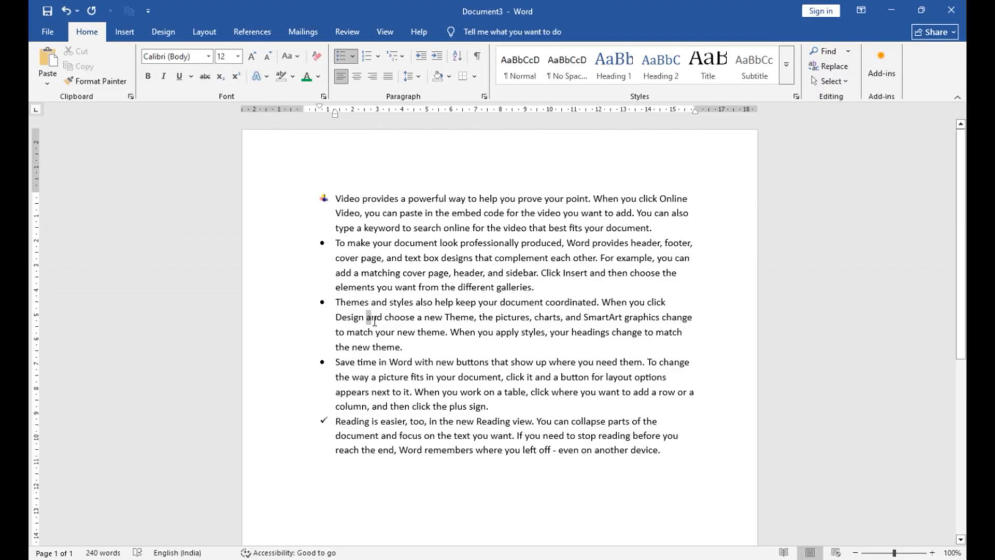
{"action": "left_click", "coordinate": [352, 56]}
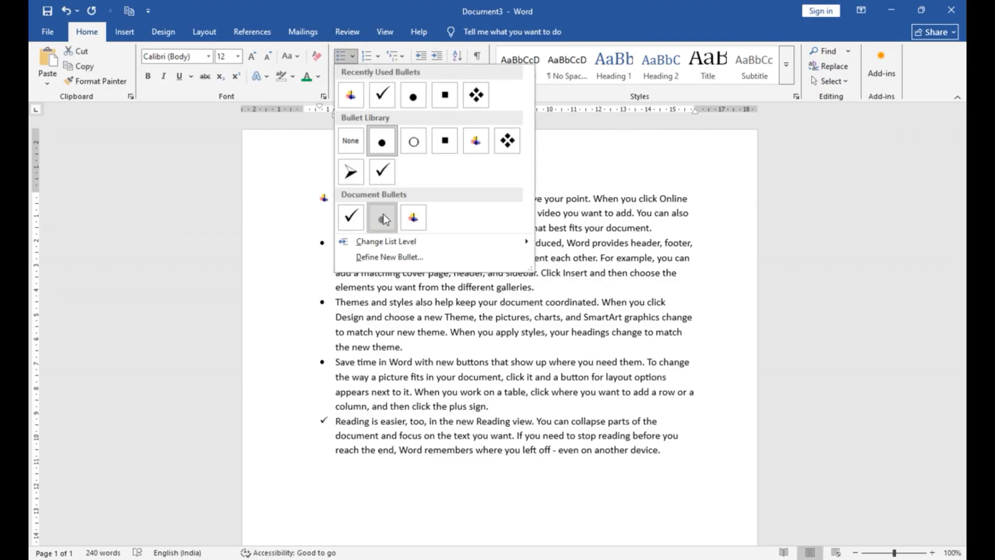
{"action": "left_click", "coordinate": [381, 218]}
{"action": "left_click", "coordinate": [353, 57]}
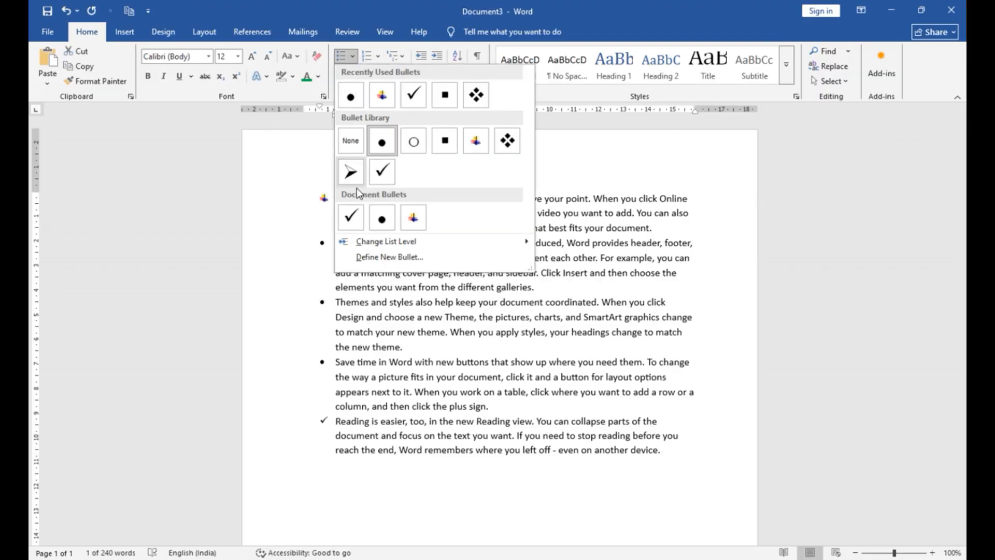
{"action": "left_click", "coordinate": [347, 176]}
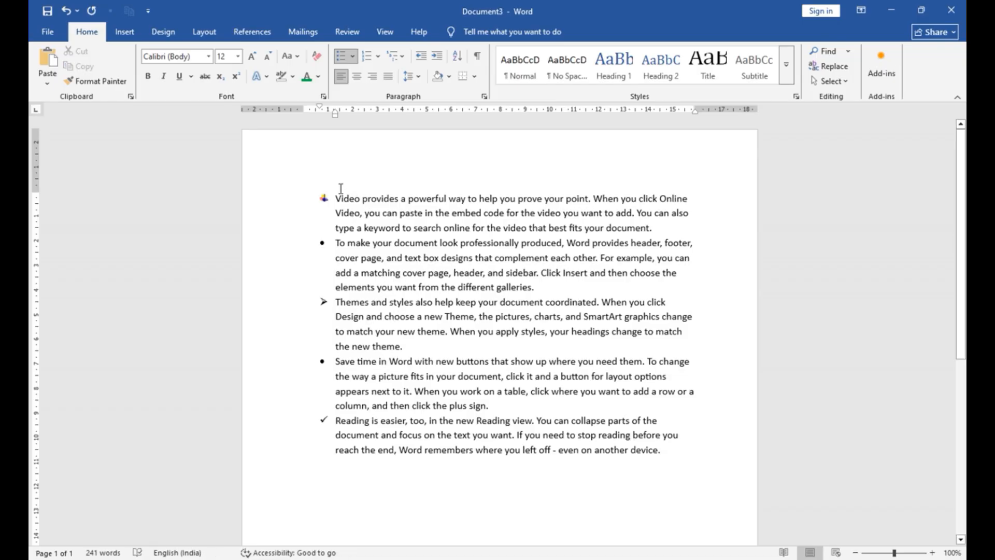
Step: Clear all formatting from the whole bulleted list so it returns to plain Normal paragraphs
{"action": "left_click_drag", "start_coordinate": [340, 195], "coordinate": [449, 468]}
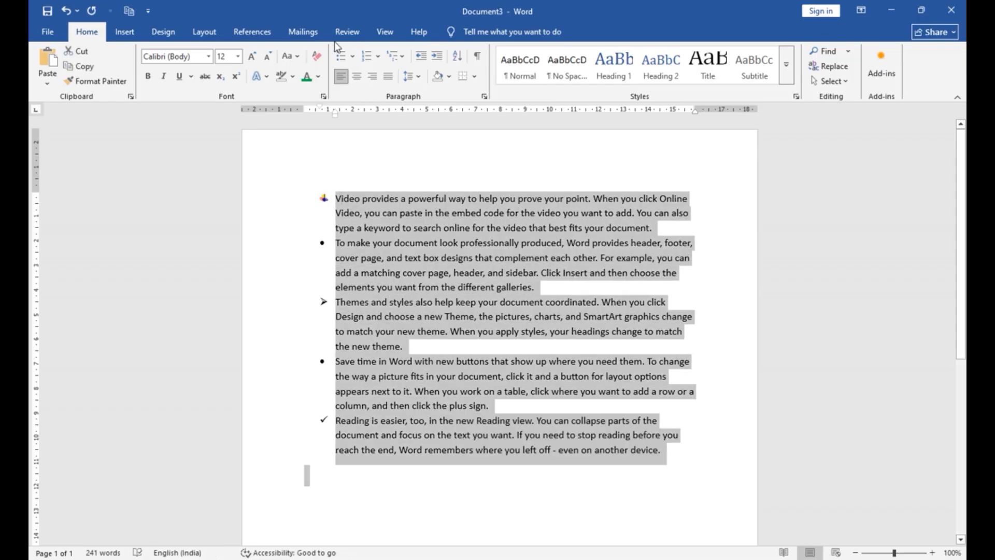
{"action": "left_click", "coordinate": [319, 55]}
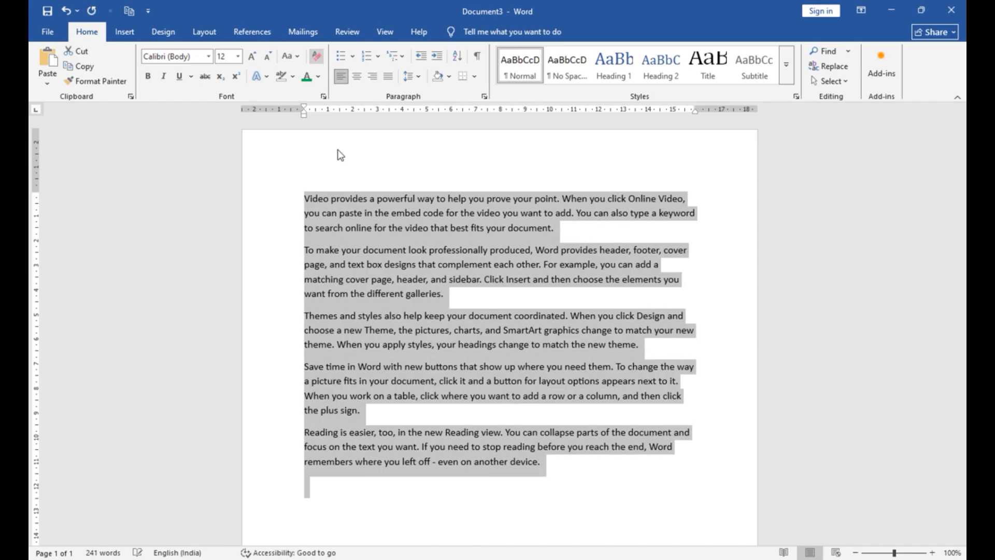
{"action": "left_click", "coordinate": [340, 150]}
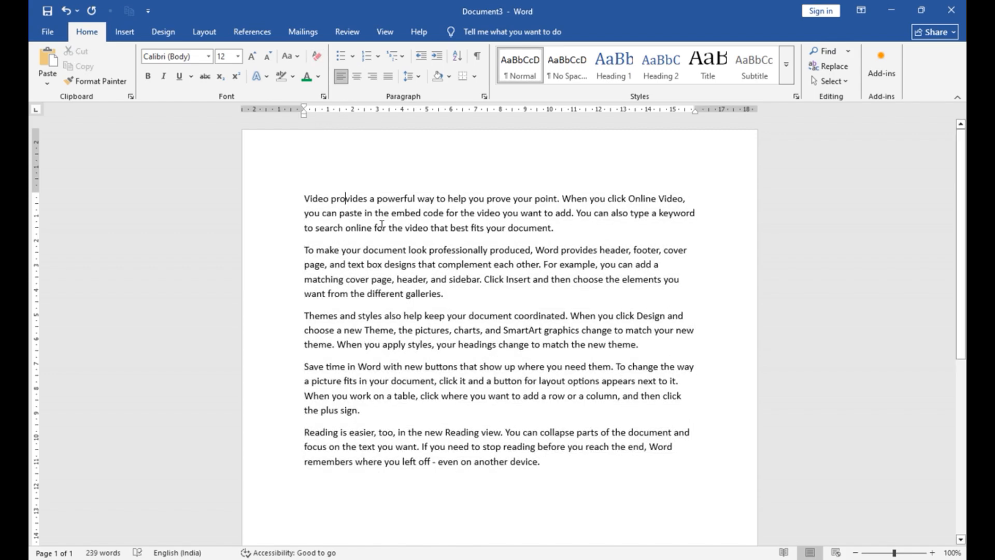
Step: Turn all five paragraphs into a numbered list with the 1. 2. 3. number format
{"action": "left_click", "coordinate": [379, 56]}
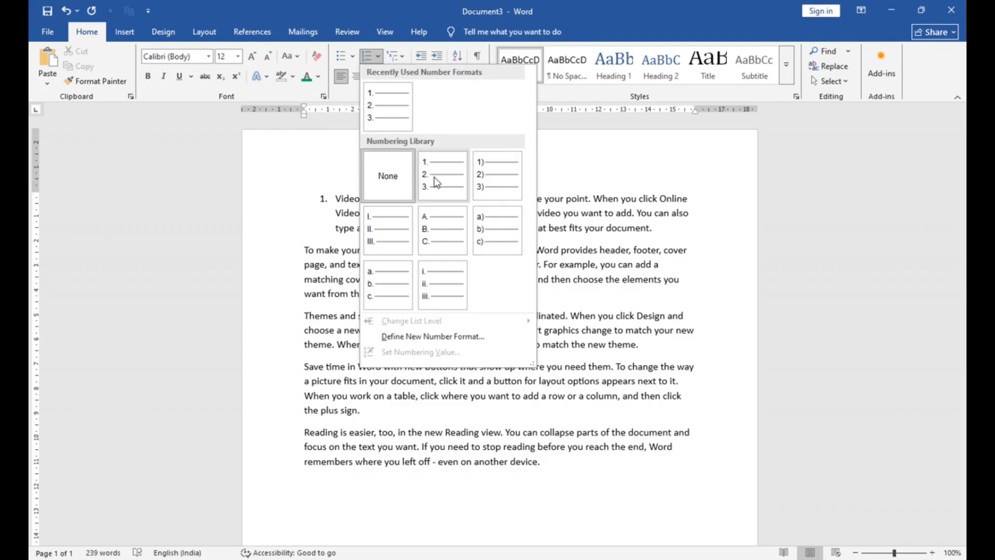
{"action": "left_click", "coordinate": [333, 185]}
{"action": "left_click_drag", "start_coordinate": [333, 199], "coordinate": [439, 478]}
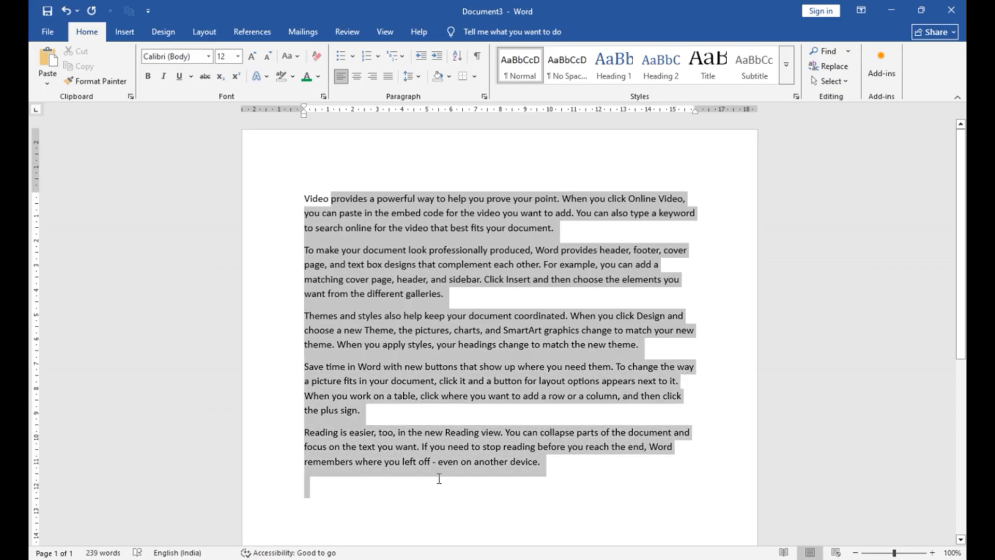
{"action": "left_click", "coordinate": [378, 56]}
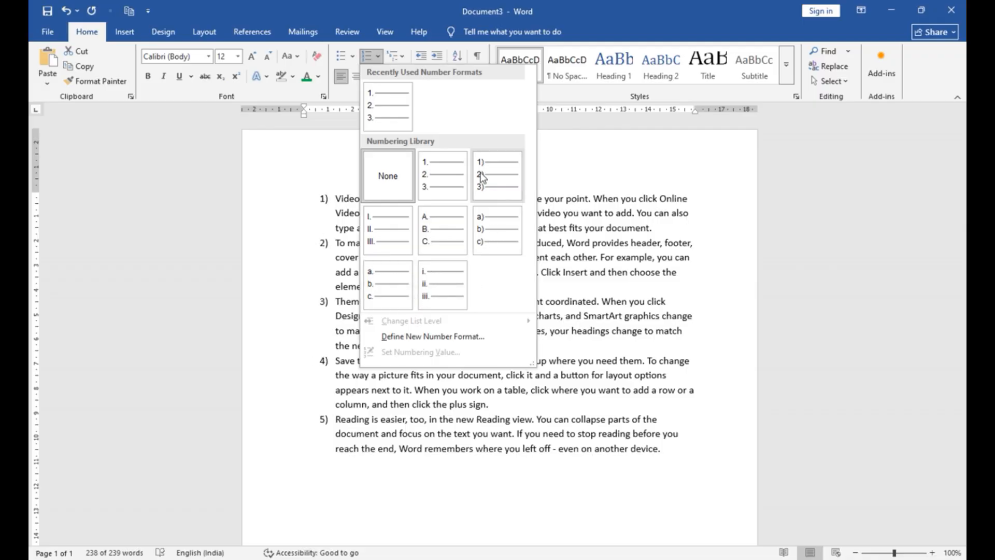
{"action": "left_click", "coordinate": [446, 174]}
{"action": "left_click", "coordinate": [377, 268]}
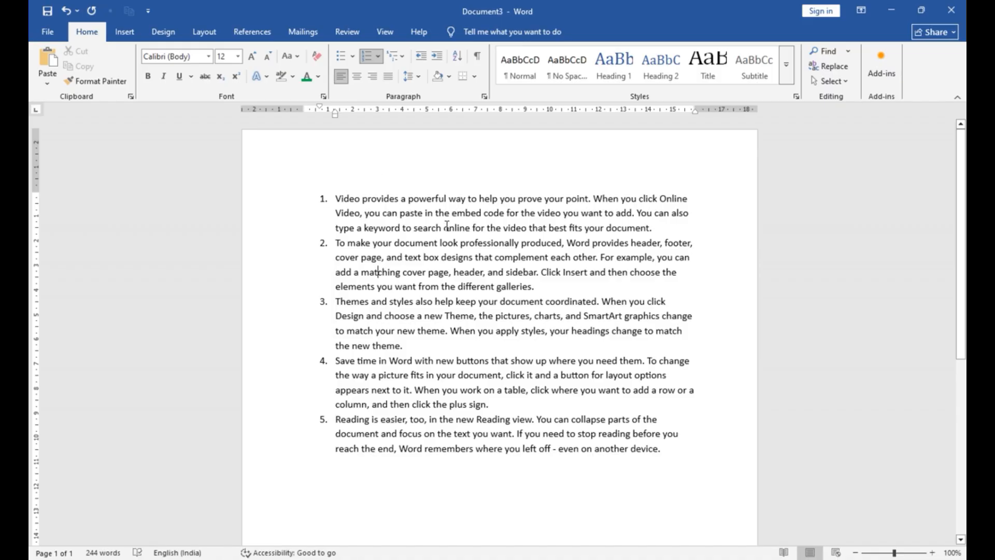
Step: Break the numbered paragraphs mid-sentence at ten points so that the list has fifteen numbered items
{"action": "left_click", "coordinate": [521, 213]}
{"action": "key", "text": "Return"}
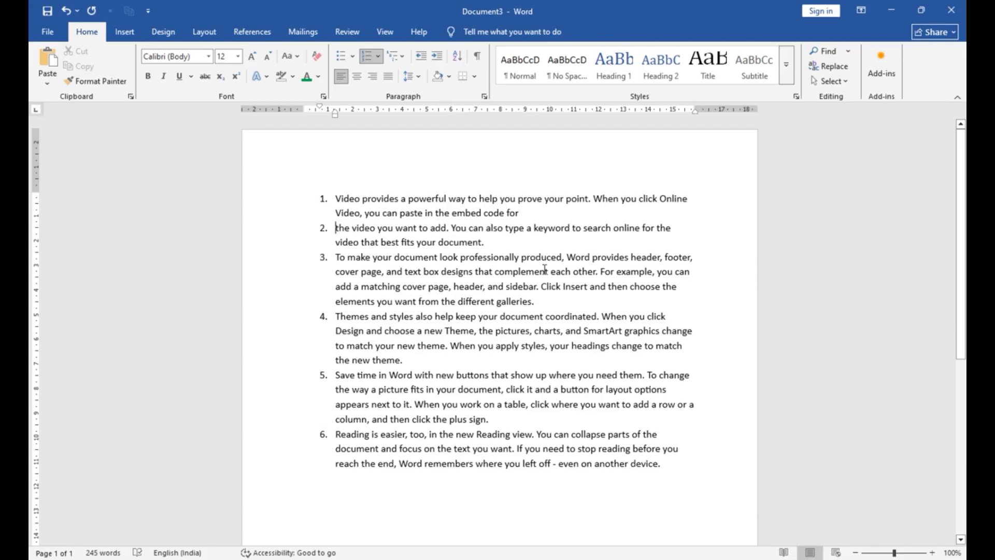
{"action": "left_click", "coordinate": [549, 272]}
{"action": "key", "text": "Return"}
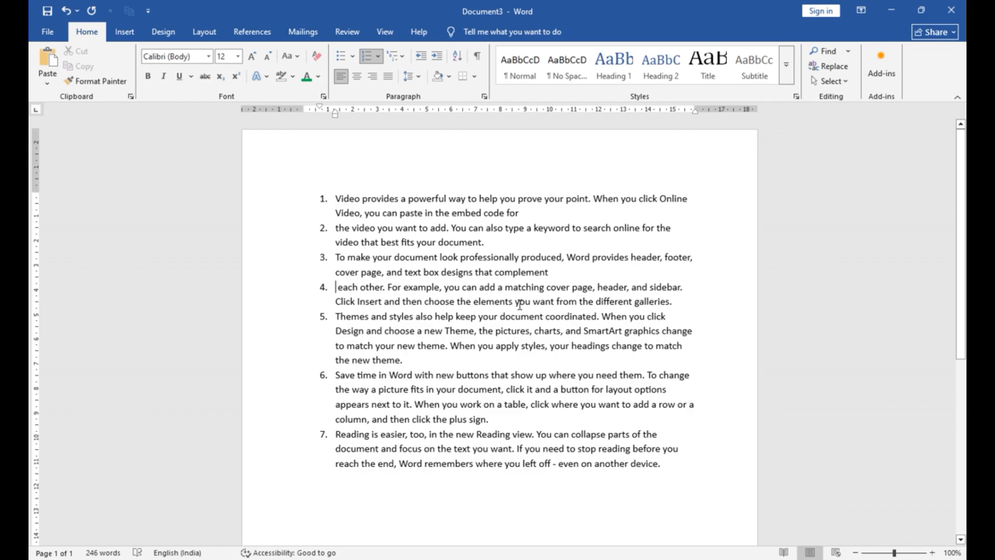
{"action": "left_click", "coordinate": [513, 303]}
{"action": "key", "text": "Return"}
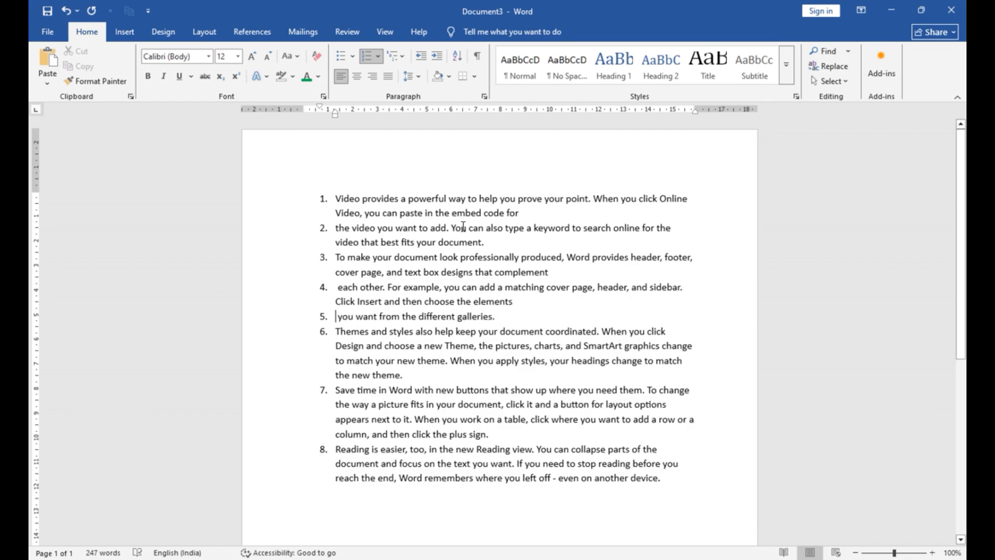
{"action": "left_click", "coordinate": [531, 228]}
{"action": "key", "text": "Return"}
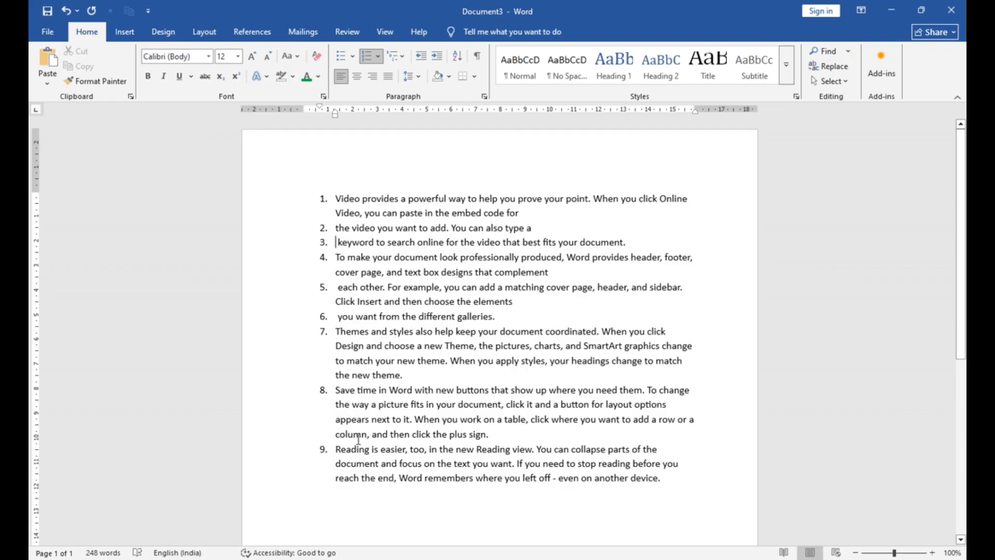
{"action": "left_click", "coordinate": [505, 405]}
{"action": "key", "text": "Return"}
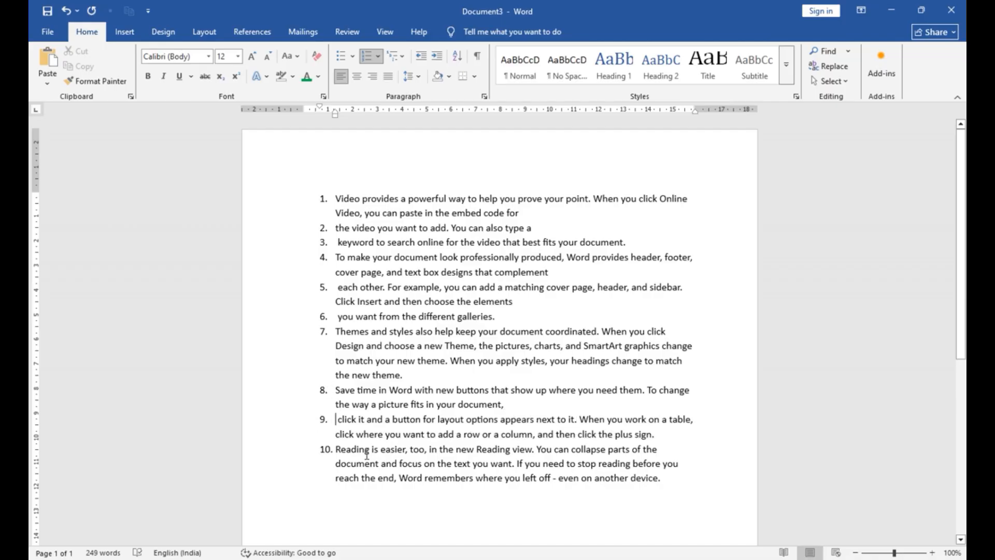
{"action": "left_click", "coordinate": [477, 345]}
{"action": "key", "text": "Return"}
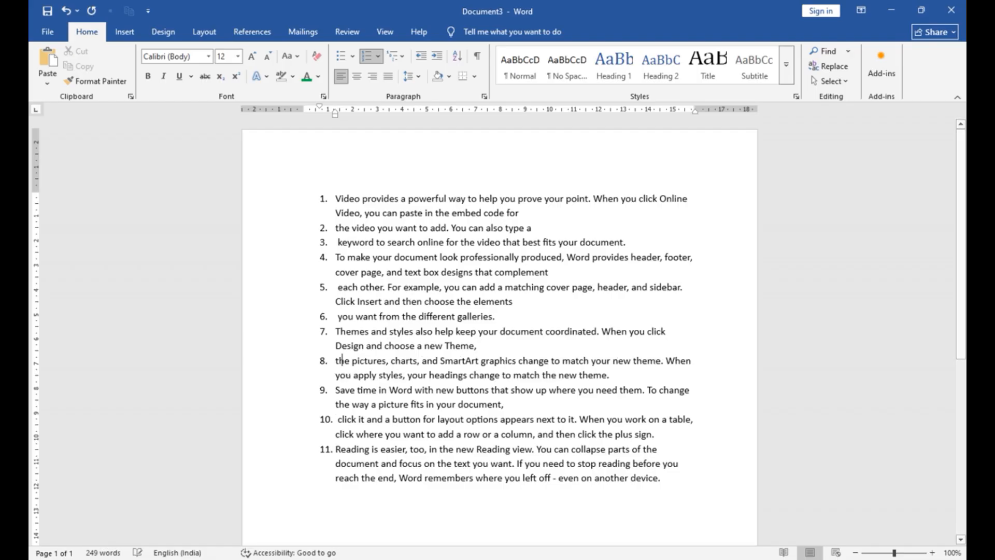
{"action": "left_click", "coordinate": [499, 331]}
{"action": "key", "text": "Return"}
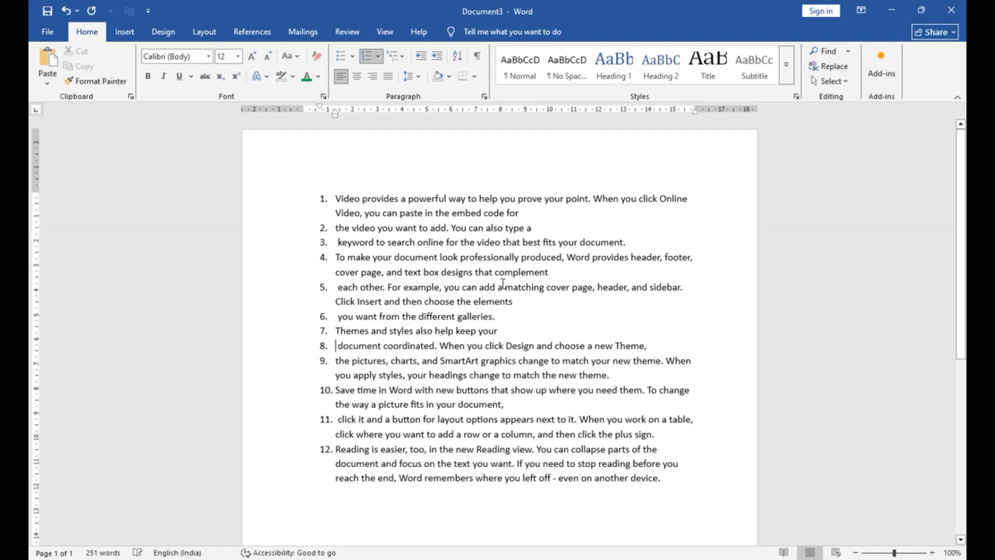
{"action": "left_click", "coordinate": [505, 286]}
{"action": "key", "text": "Return"}
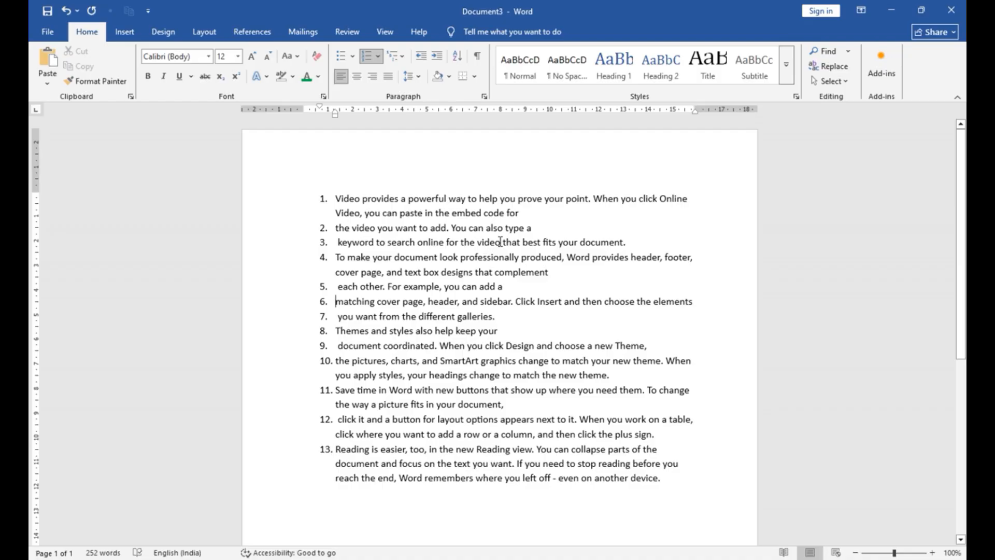
{"action": "key", "text": "Return"}
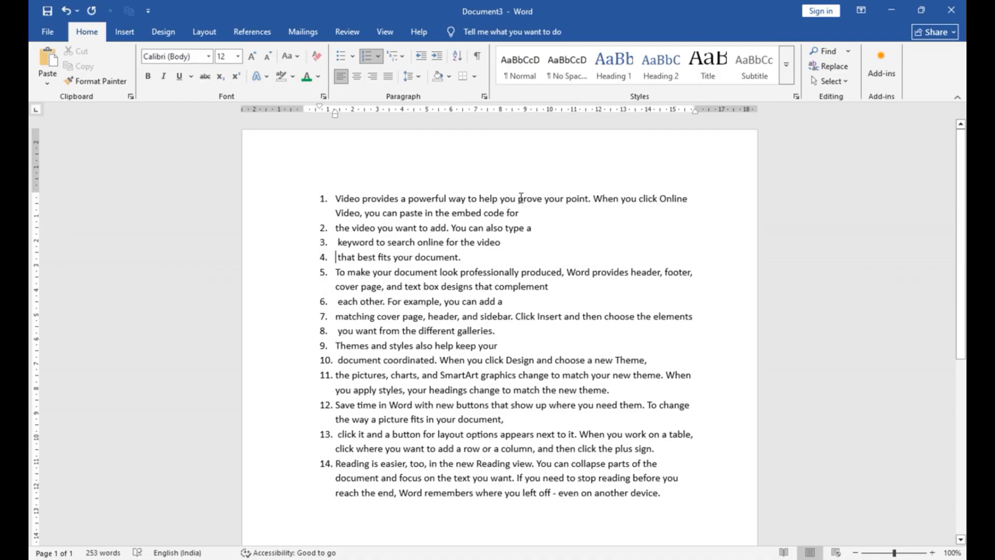
{"action": "left_click", "coordinate": [518, 198]}
{"action": "key", "text": "Return"}
Step: Select the numbered list and compare the available bullet styles with the available number formats without applying any
{"action": "left_click_drag", "start_coordinate": [360, 200], "coordinate": [423, 493]}
{"action": "left_click", "coordinate": [352, 56]}
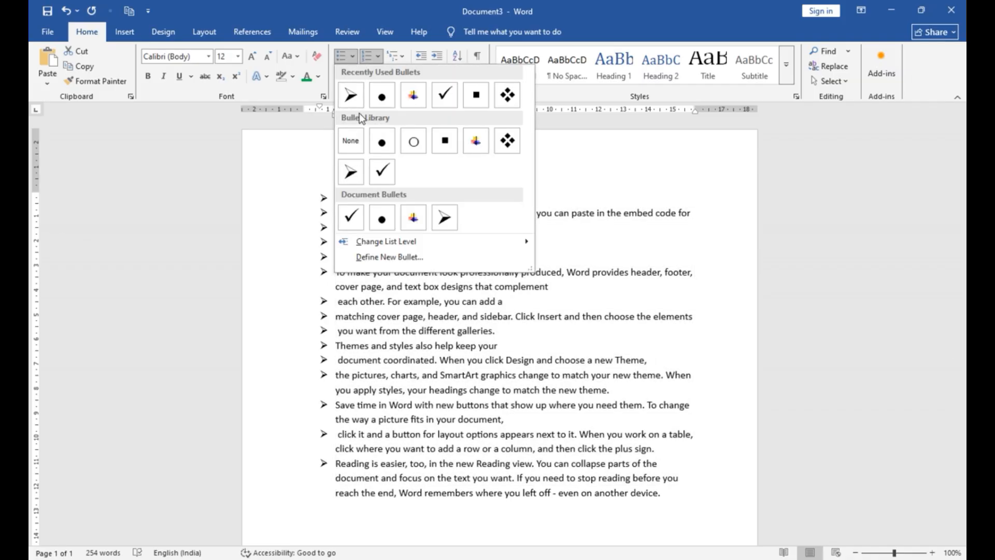
{"action": "left_click", "coordinate": [378, 56]}
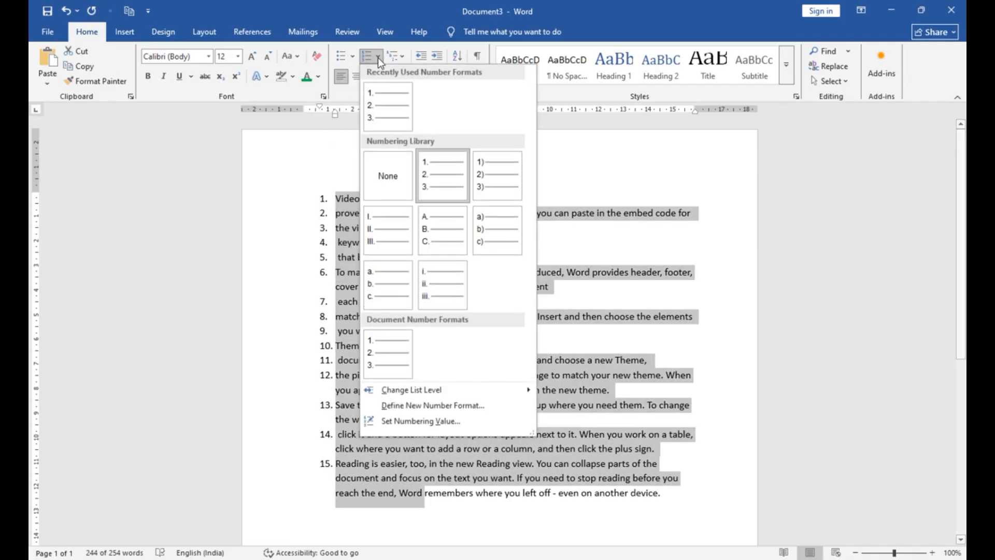
{"action": "left_click", "coordinate": [559, 280]}
{"action": "left_click", "coordinate": [417, 228]}
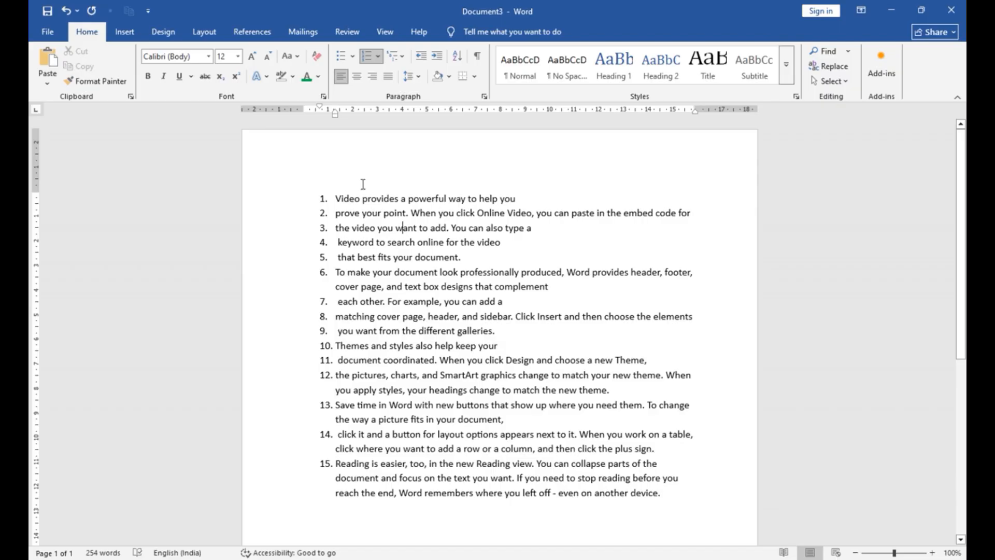
Step: Clear the formatting of the entire document to remove the numbering from every paragraph
{"action": "key", "text": "ctrl+a"}
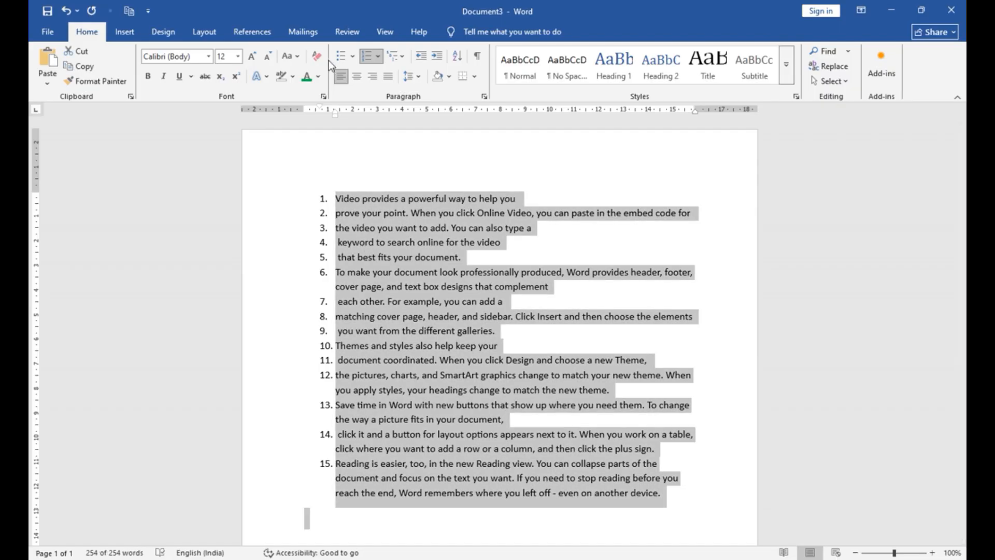
{"action": "left_click", "coordinate": [382, 272]}
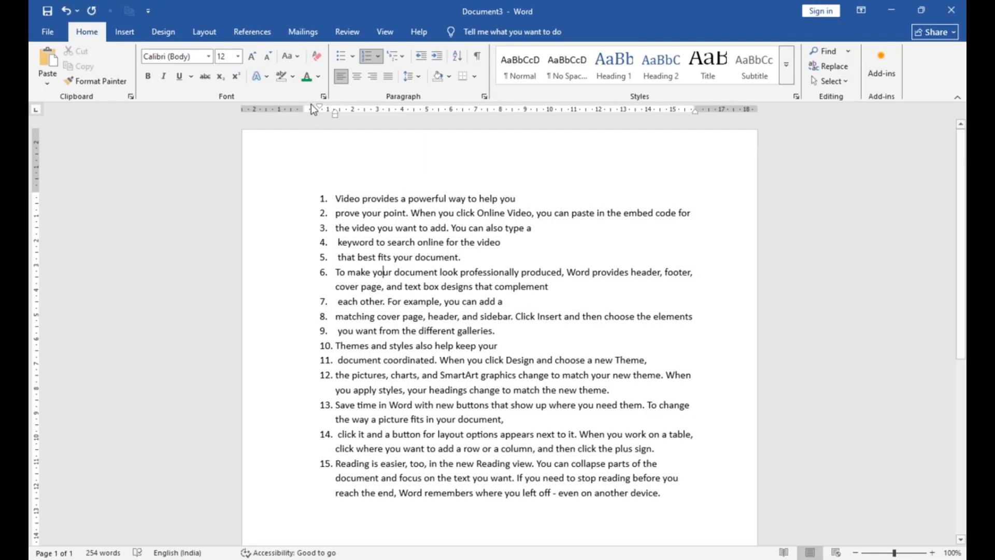
{"action": "left_click", "coordinate": [315, 55]}
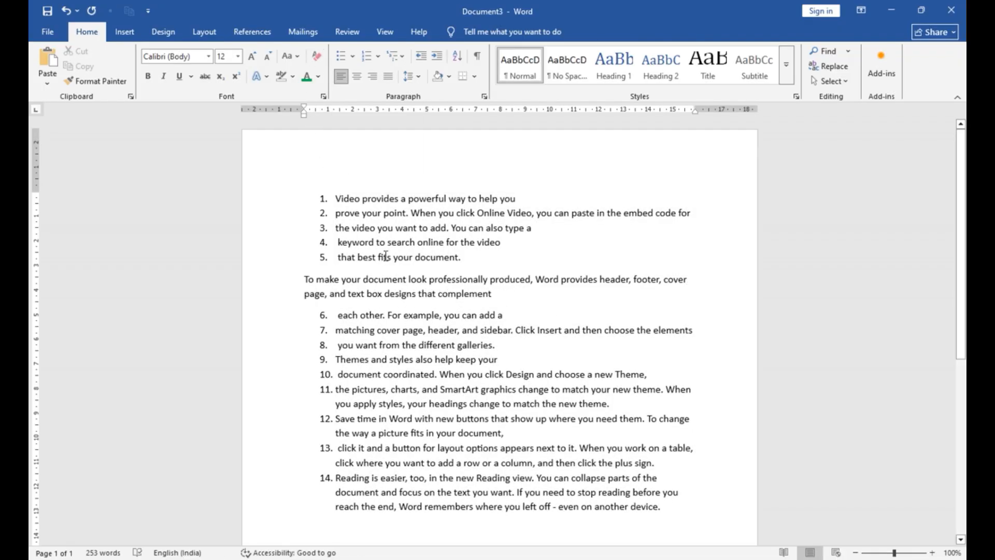
{"action": "key", "text": "ctrl+a"}
{"action": "left_click", "coordinate": [317, 55]}
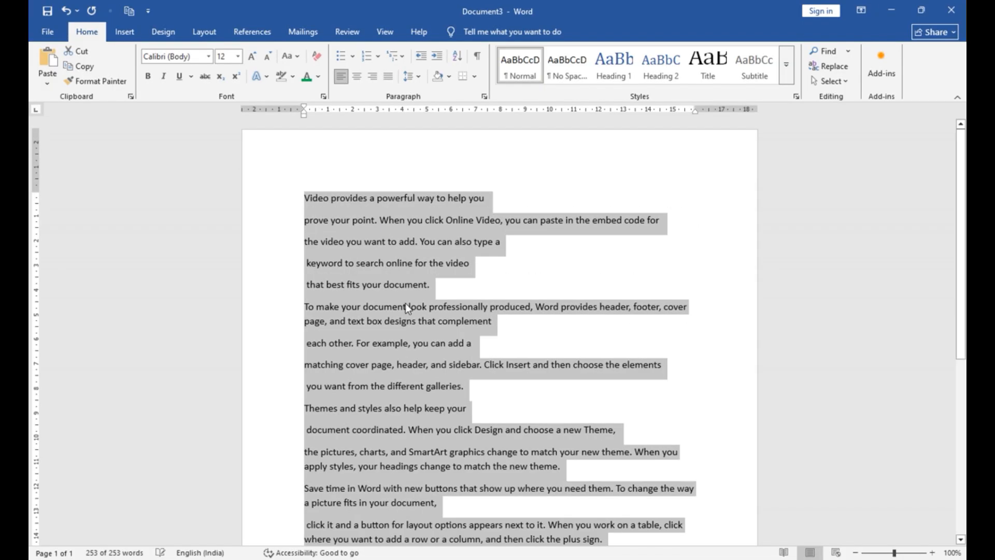
{"action": "left_click", "coordinate": [407, 306]}
Step: Apply the 1) a) i) multilevel list format to all the paragraphs
{"action": "left_click_drag", "start_coordinate": [302, 194], "coordinate": [450, 390]}
{"action": "scroll", "coordinate": [451, 390], "scroll_direction": "up", "scroll_amount": 5}
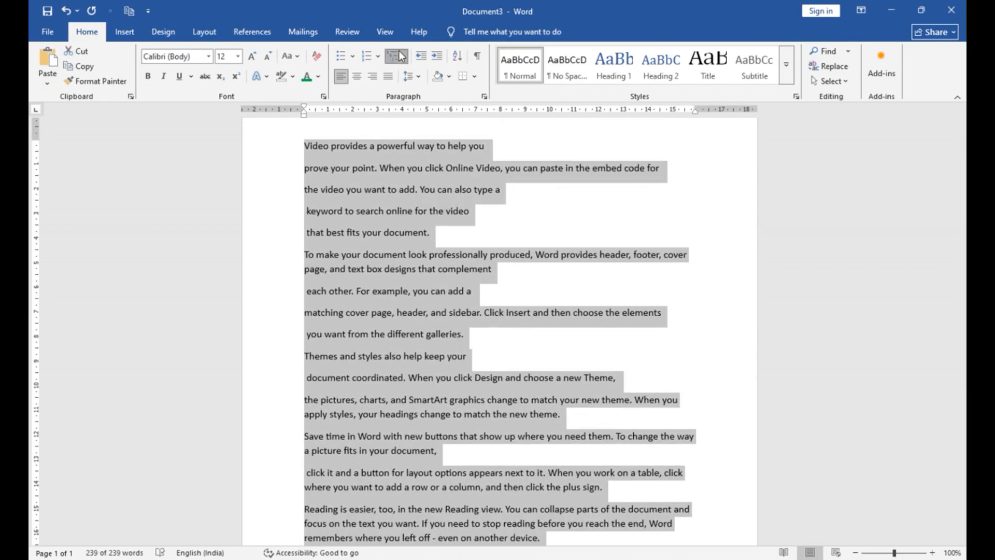
{"action": "left_click", "coordinate": [397, 55]}
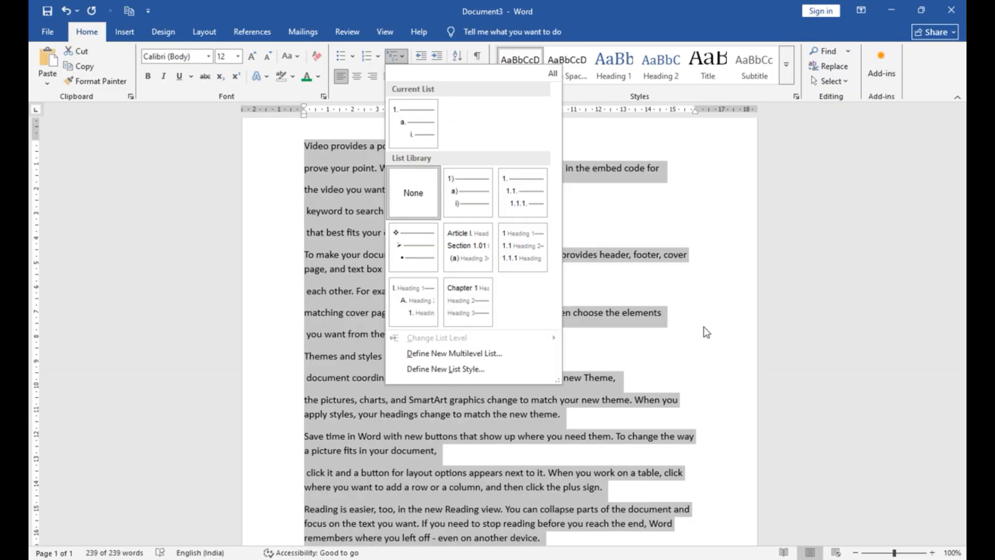
{"action": "key", "text": "Escape"}
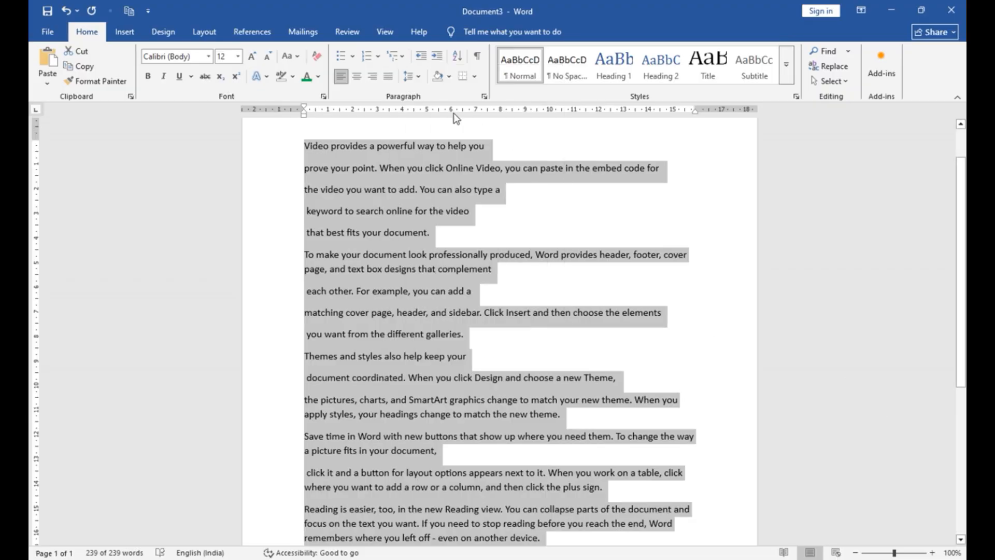
{"action": "left_click", "coordinate": [400, 55]}
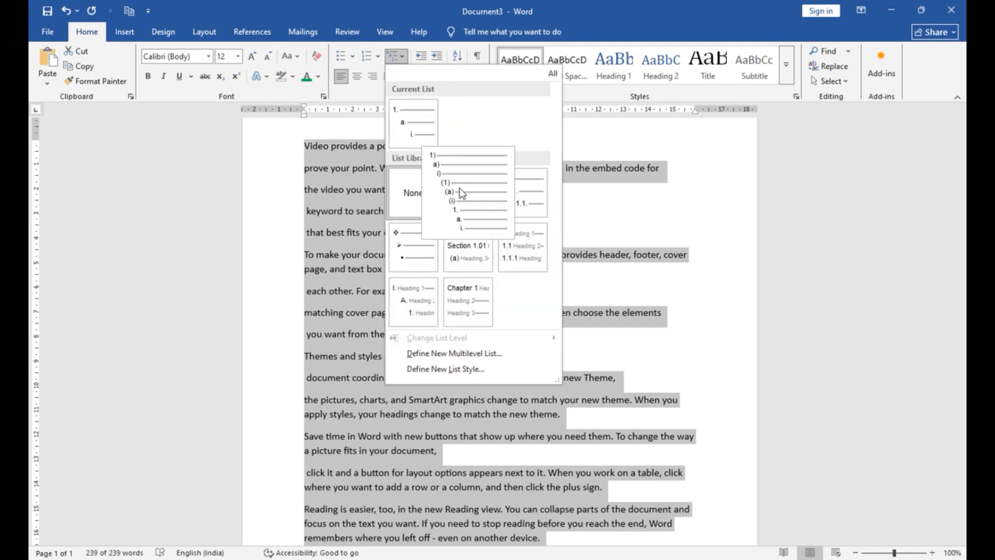
{"action": "left_click", "coordinate": [459, 191]}
{"action": "left_click", "coordinate": [431, 239]}
{"action": "scroll", "coordinate": [419, 253], "scroll_direction": "up", "scroll_amount": 1}
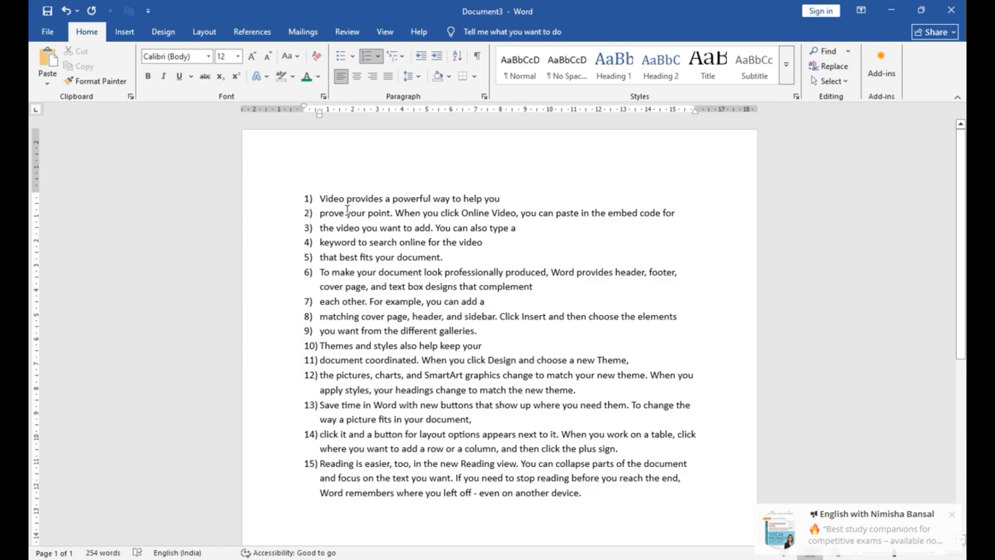
Step: Demote list items 2 to 5 one level so they become sub-items a) to d) under the first item
{"action": "left_click_drag", "start_coordinate": [347, 213], "coordinate": [373, 256]}
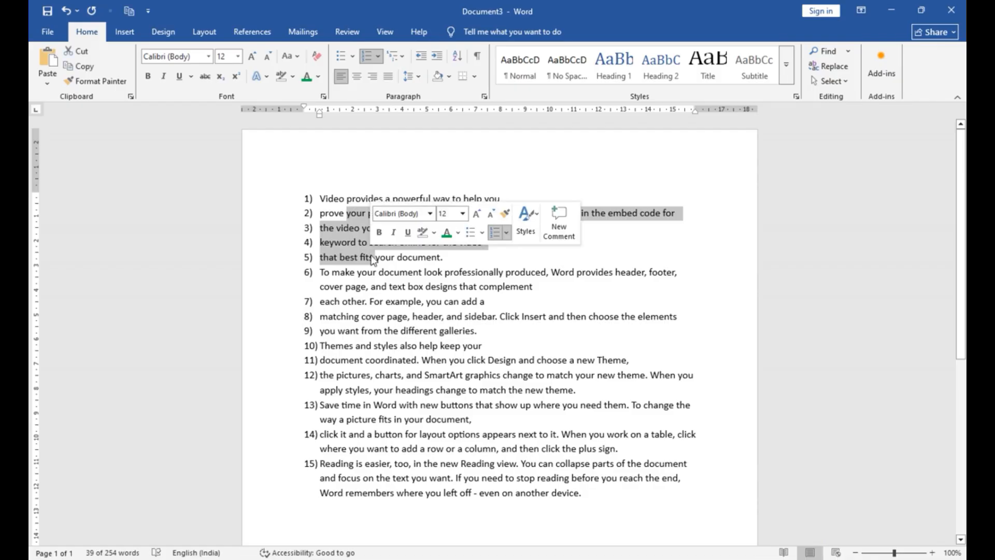
{"action": "left_click", "coordinate": [441, 58]}
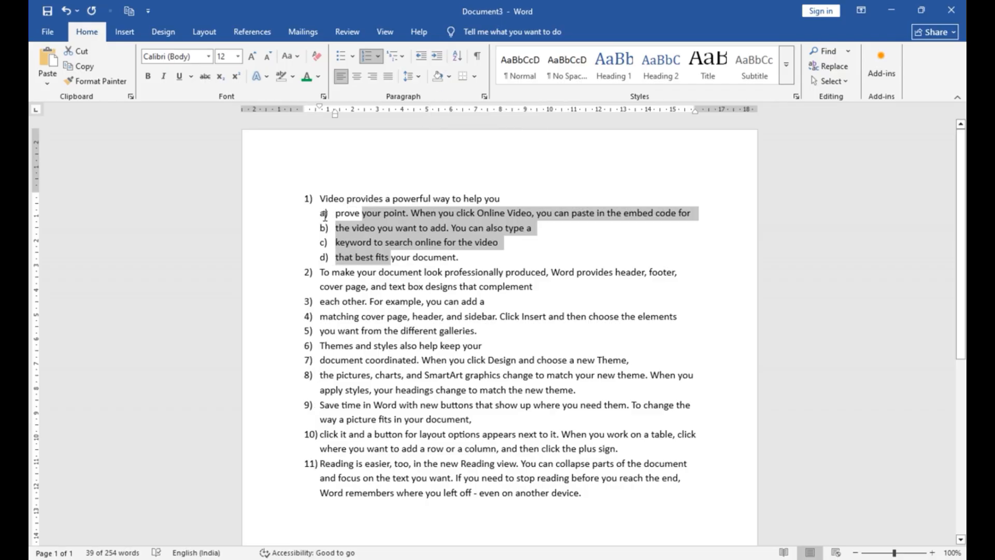
{"action": "left_click", "coordinate": [332, 272]}
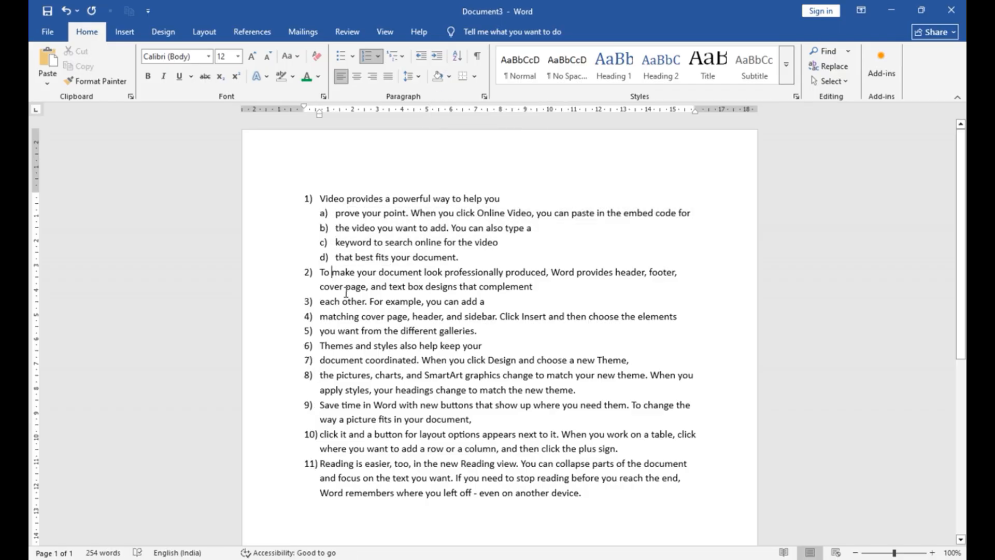
Step: Demote list items 3 to 6 one level under the second item, and the first item's sub-items a) to d) one further level
{"action": "left_click_drag", "start_coordinate": [338, 303], "coordinate": [370, 346]}
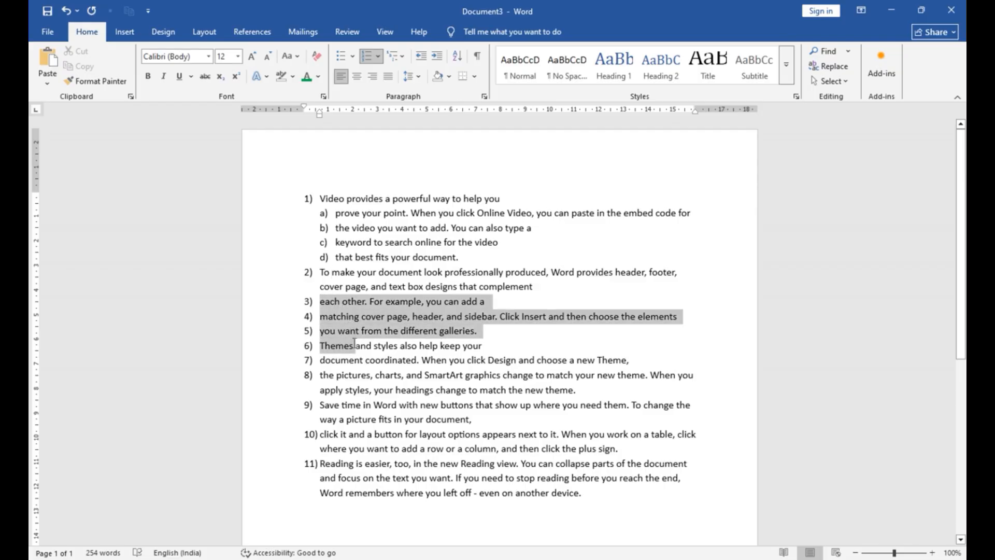
{"action": "left_click", "coordinate": [436, 56]}
{"action": "left_click", "coordinate": [401, 331]}
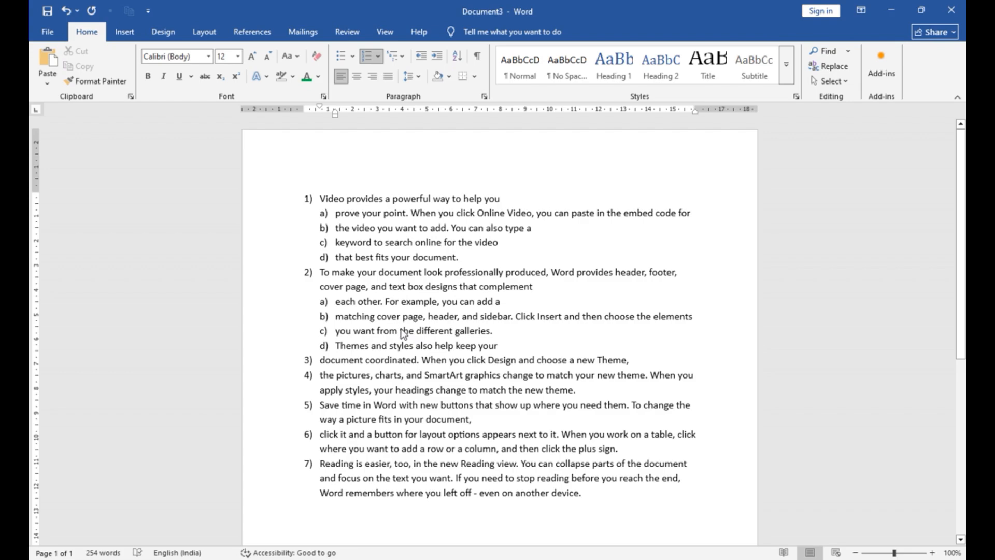
{"action": "left_click_drag", "start_coordinate": [336, 213], "coordinate": [375, 257]}
{"action": "left_click", "coordinate": [434, 58]}
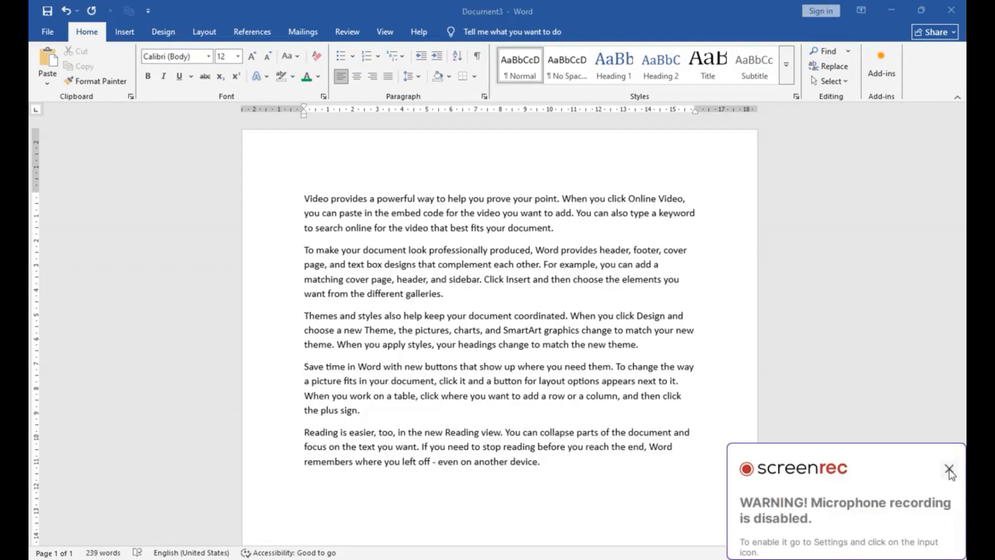
Step: Dismiss the microphone warning and apply the 1) a) i) multilevel list format to all the plain paragraphs
{"action": "left_click", "coordinate": [947, 468]}
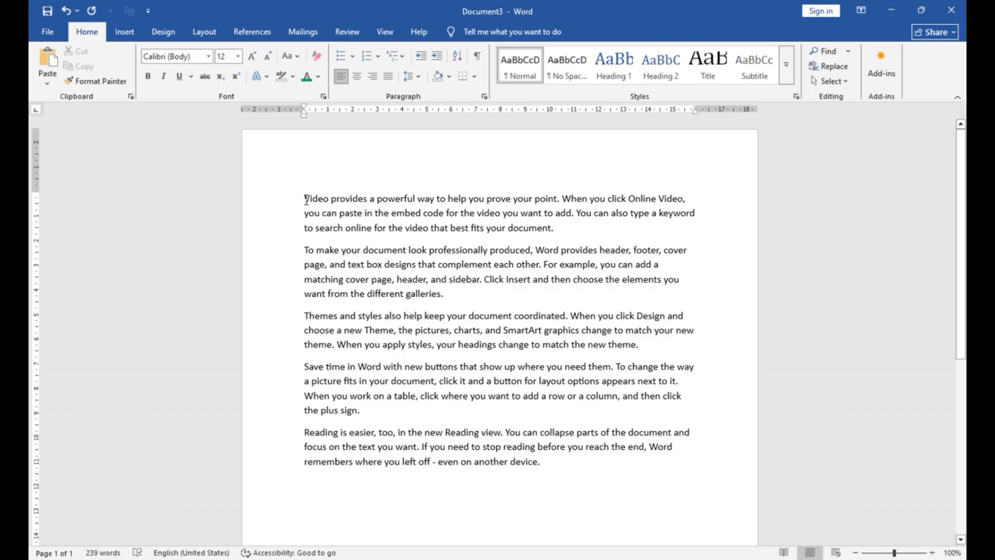
{"action": "left_click_drag", "start_coordinate": [306, 199], "coordinate": [573, 485]}
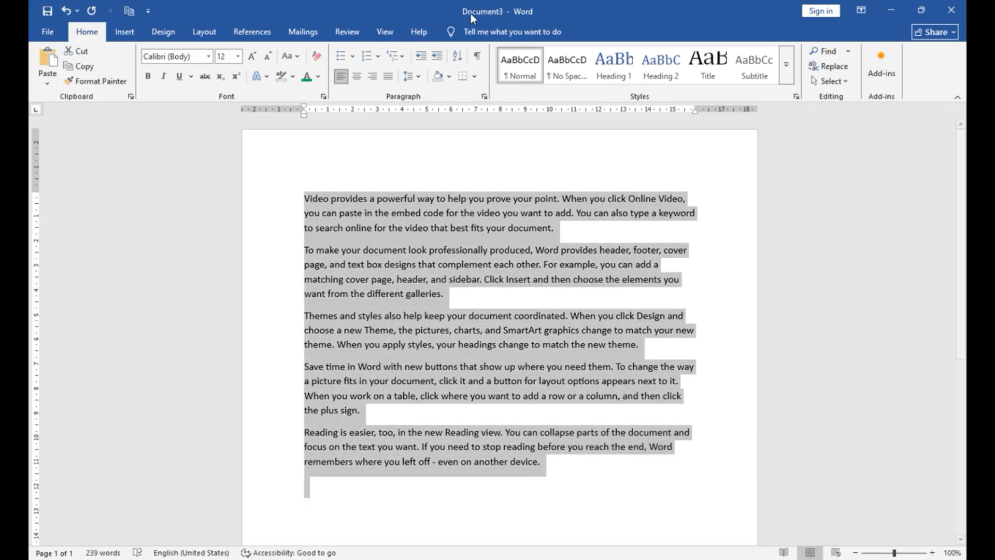
{"action": "left_click", "coordinate": [404, 56]}
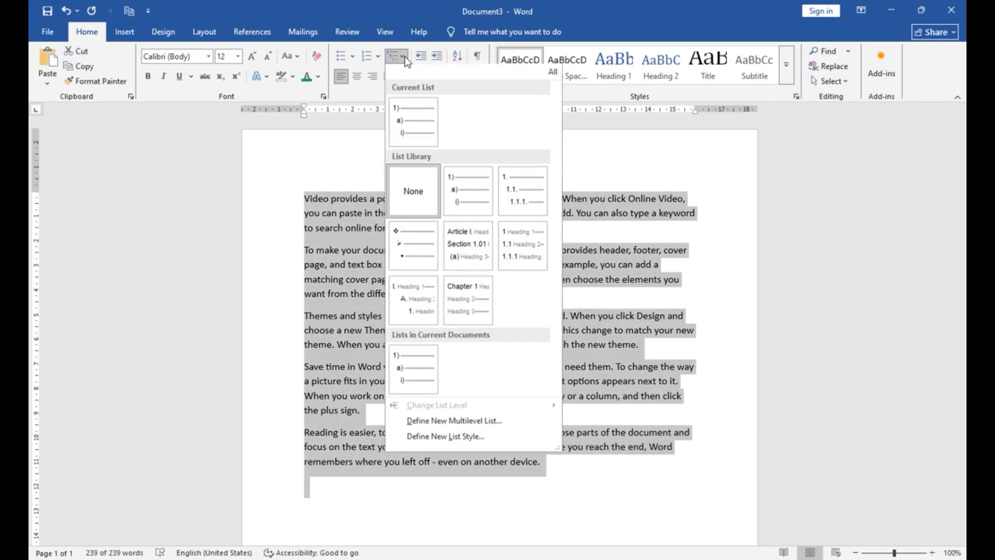
{"action": "left_click", "coordinate": [474, 193]}
{"action": "left_click", "coordinate": [459, 270]}
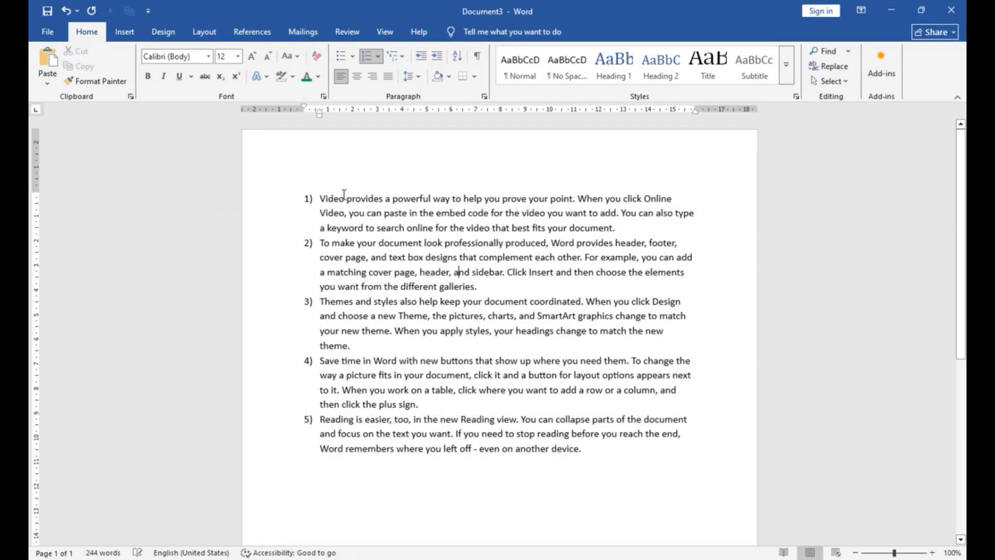
Step: Split the first list item into five items, breaking after "help you", "Online Video,", "for the video" and "keyword to"
{"action": "left_click", "coordinate": [529, 199]}
{"action": "key", "text": "Return"}
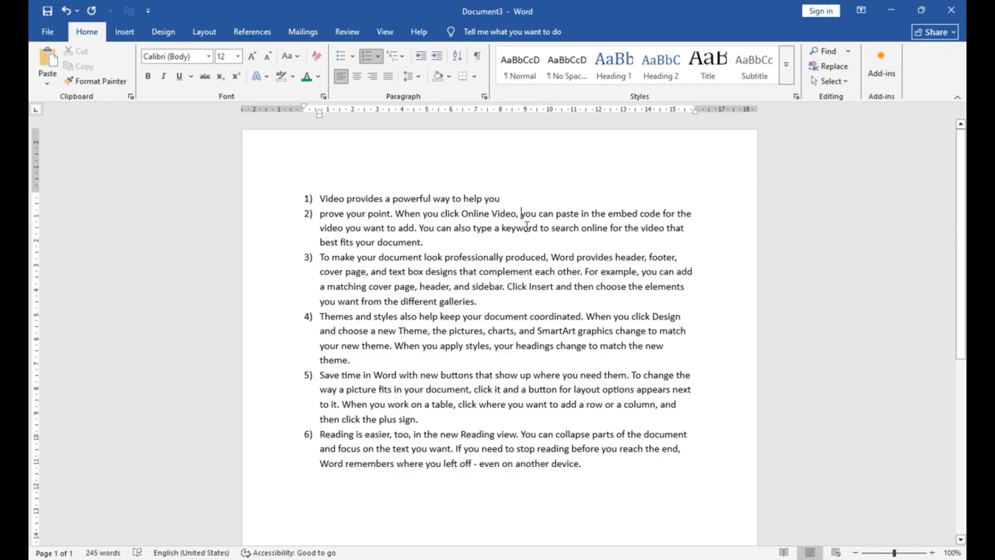
{"action": "key", "text": "Return"}
{"action": "left_click", "coordinate": [518, 229]}
{"action": "key", "text": "Return"}
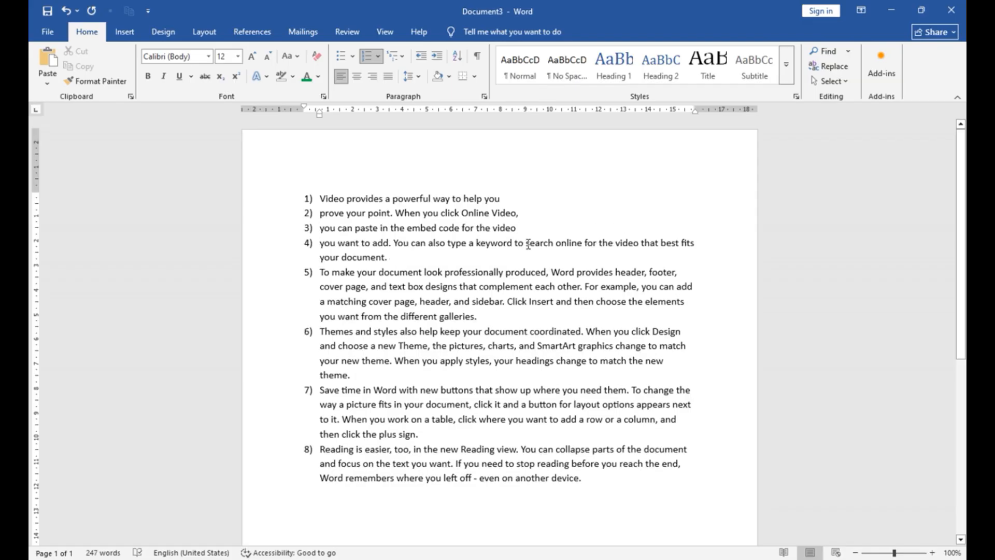
{"action": "left_click", "coordinate": [527, 243]}
{"action": "key", "text": "Return"}
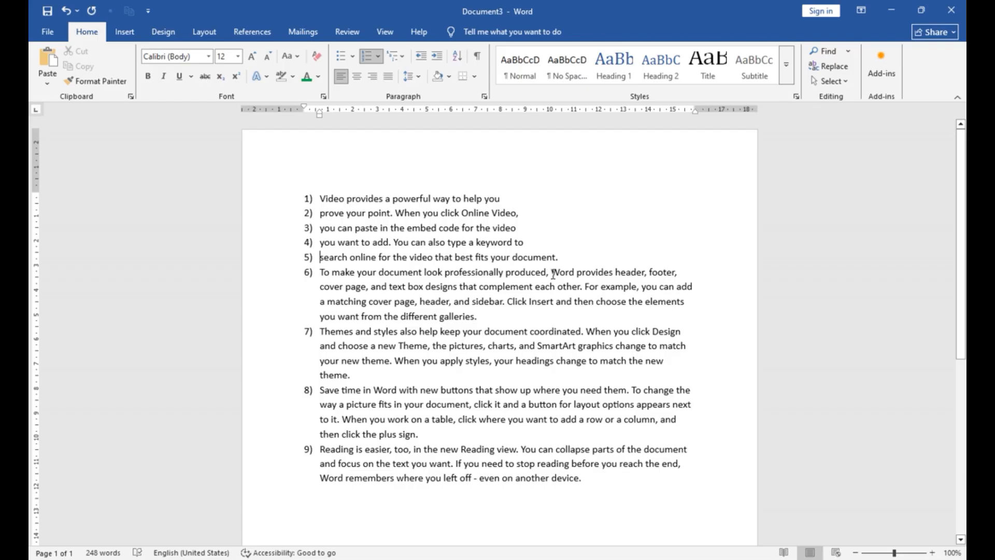
Step: Split the "To make your document" item into six items, breaking after "produced,", "text box", "For example,", "header, and" and "elements"
{"action": "left_click", "coordinate": [553, 273]}
{"action": "key", "text": "Return"}
{"action": "left_click", "coordinate": [553, 288]}
{"action": "key", "text": "Return"}
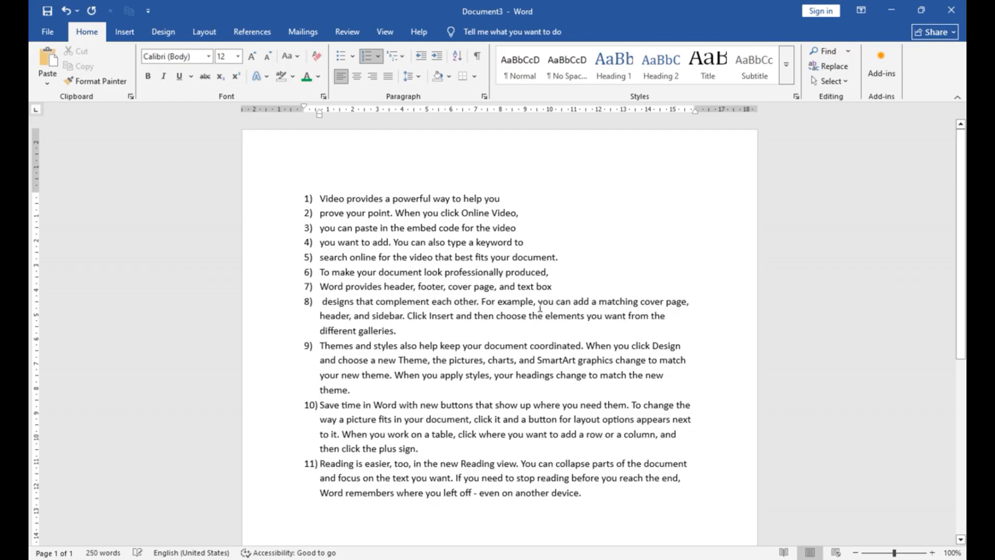
{"action": "left_click", "coordinate": [538, 302]}
{"action": "key", "text": "Return"}
{"action": "left_click", "coordinate": [526, 316]}
{"action": "key", "text": "Return"}
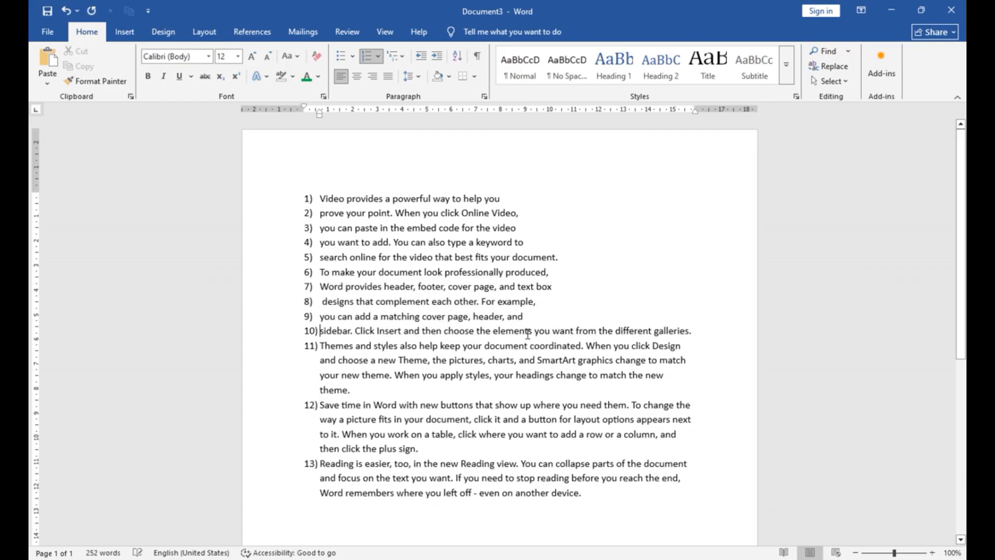
{"action": "left_click", "coordinate": [534, 330]}
{"action": "key", "text": "Return"}
Step: Split the "Themes and styles" item into six items, breaking after "document", "choose a", "SmartArt", "When" and "change to match"
{"action": "left_click", "coordinate": [529, 361]}
{"action": "key", "text": "Return"}
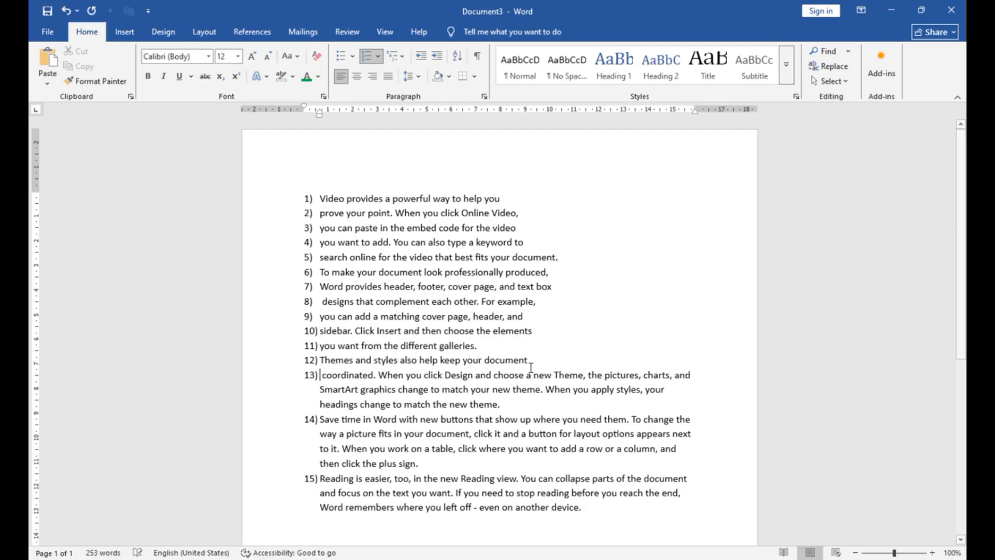
{"action": "left_click", "coordinate": [531, 375]}
{"action": "key", "text": "Return"}
{"action": "left_click", "coordinate": [523, 389]}
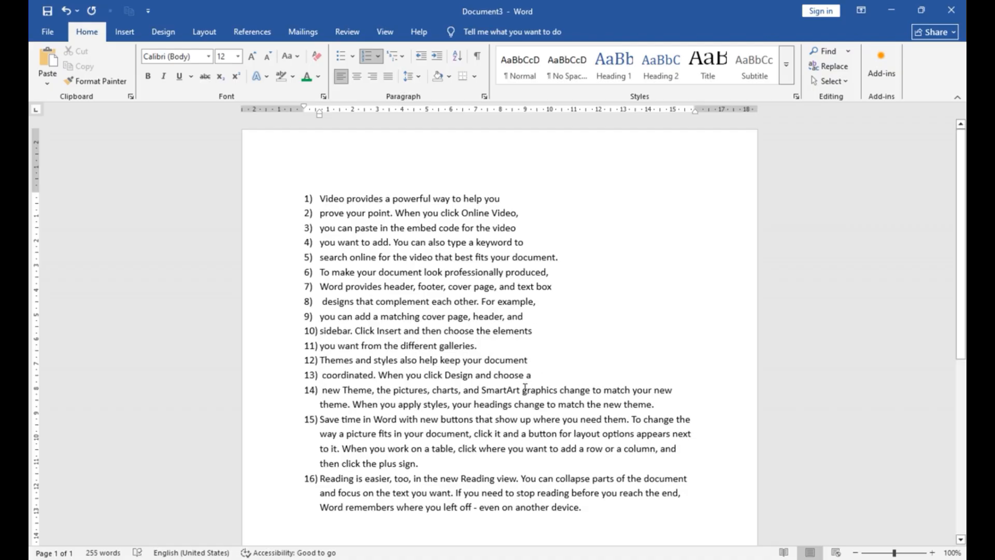
{"action": "key", "text": "Return"}
{"action": "left_click", "coordinate": [533, 406]}
{"action": "key", "text": "Return"}
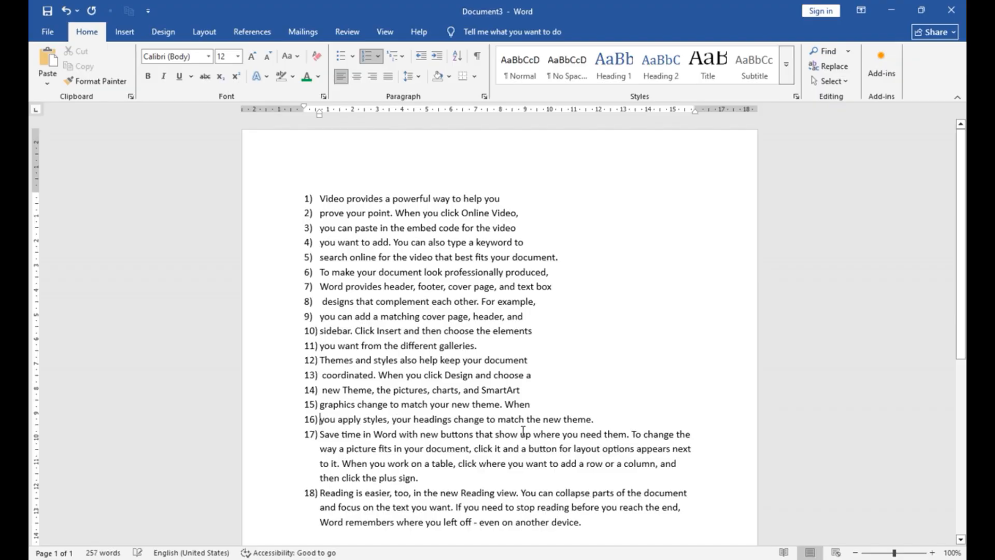
{"action": "left_click", "coordinate": [525, 419]}
{"action": "key", "text": "Return"}
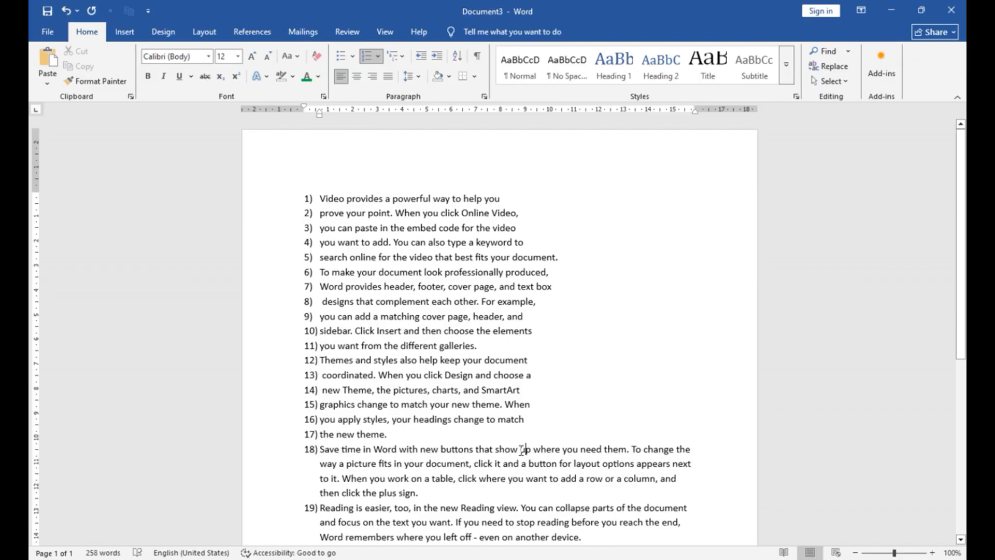
Step: Split the "Save time in Word" item into six items, breaking after "show", "the way a", "a button", "When you" and "add a"
{"action": "left_click", "coordinate": [523, 449]}
{"action": "key", "text": "Return"}
{"action": "left_click", "coordinate": [521, 463]}
{"action": "key", "text": "Return"}
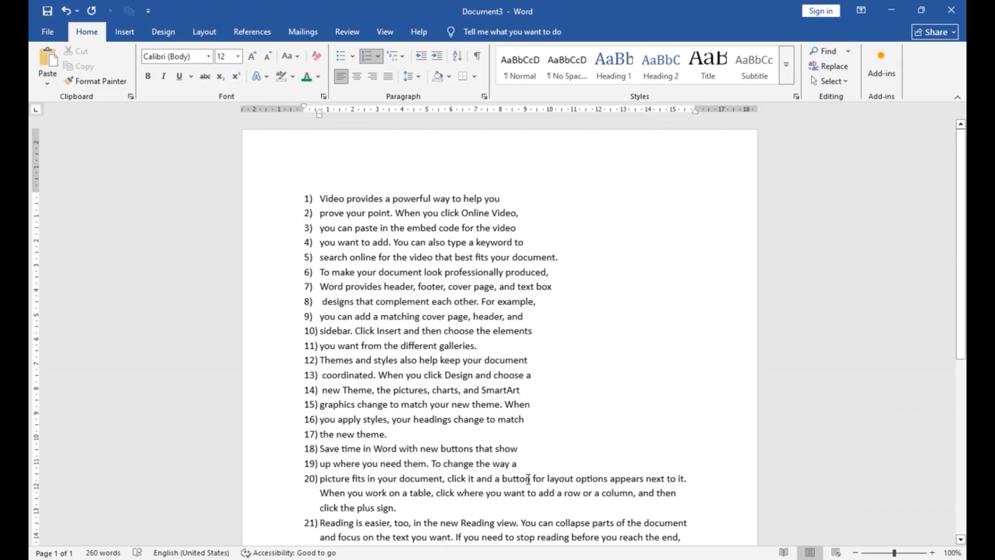
{"action": "left_click", "coordinate": [530, 478]}
{"action": "key", "text": "Return"}
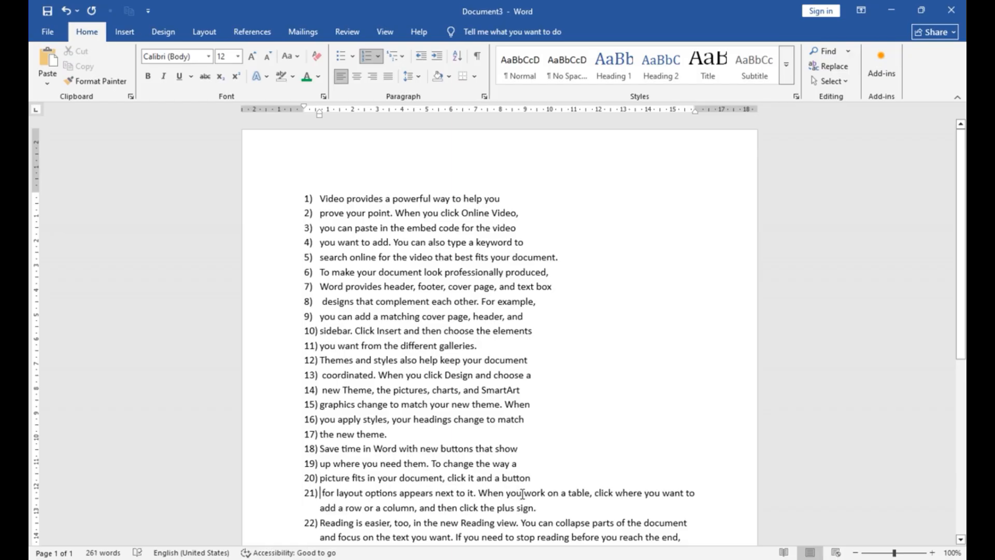
{"action": "left_click", "coordinate": [524, 493]}
{"action": "key", "text": "Return"}
{"action": "left_click", "coordinate": [522, 508]}
{"action": "key", "text": "Return"}
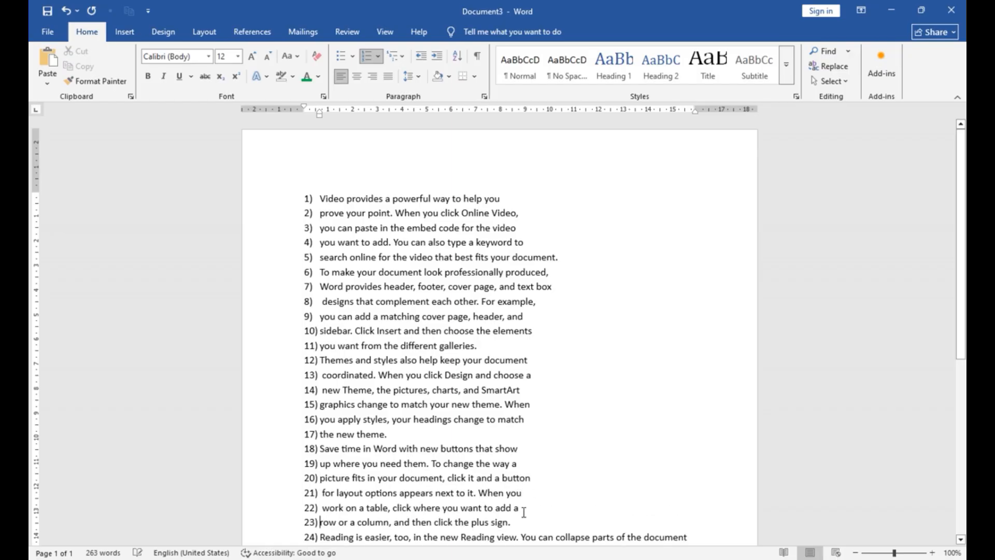
Step: Split the "Reading is easier" item into five items, breaking after "Reading view.", "and focus", "stop reading" and "Word remembers"
{"action": "scroll", "coordinate": [524, 507], "scroll_direction": "down", "scroll_amount": 1}
{"action": "left_click", "coordinate": [522, 505]}
{"action": "key", "text": "Return"}
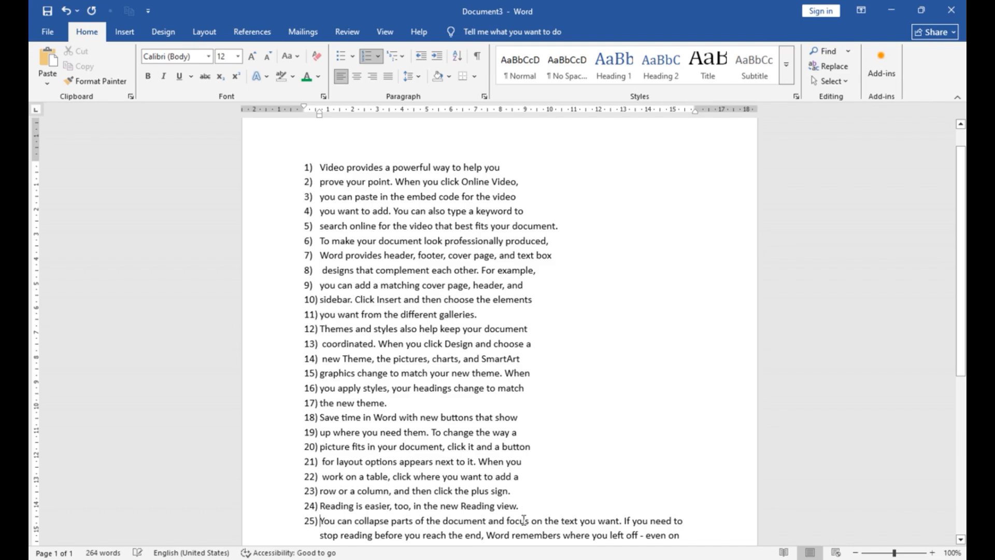
{"action": "left_click", "coordinate": [532, 516]}
{"action": "key", "text": "Return"}
{"action": "scroll", "coordinate": [532, 516], "scroll_direction": "down", "scroll_amount": 1}
{"action": "scroll", "coordinate": [527, 482], "scroll_direction": "down", "scroll_amount": 1}
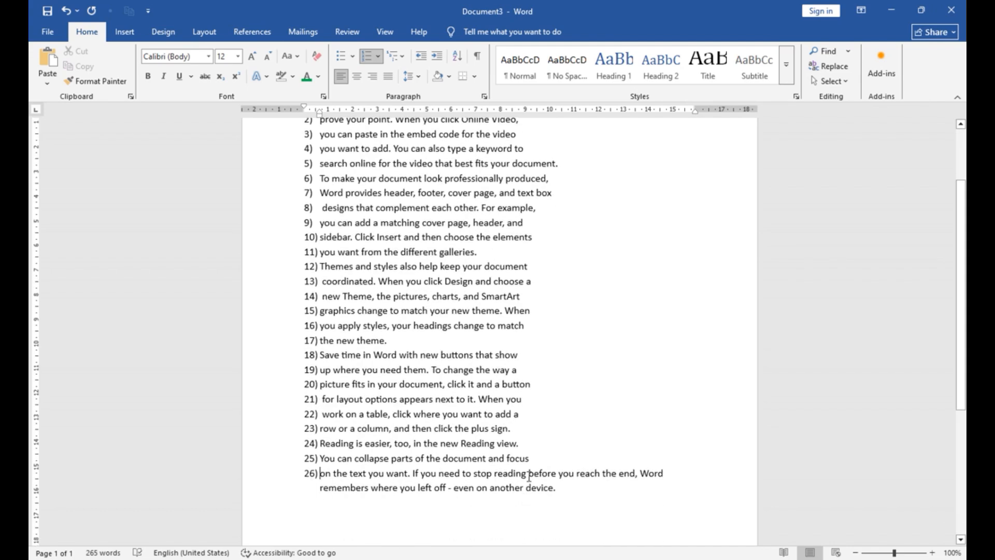
{"action": "left_click", "coordinate": [529, 473]}
{"action": "key", "text": "Return"}
{"action": "left_click", "coordinate": [509, 487]}
{"action": "key", "text": "Return"}
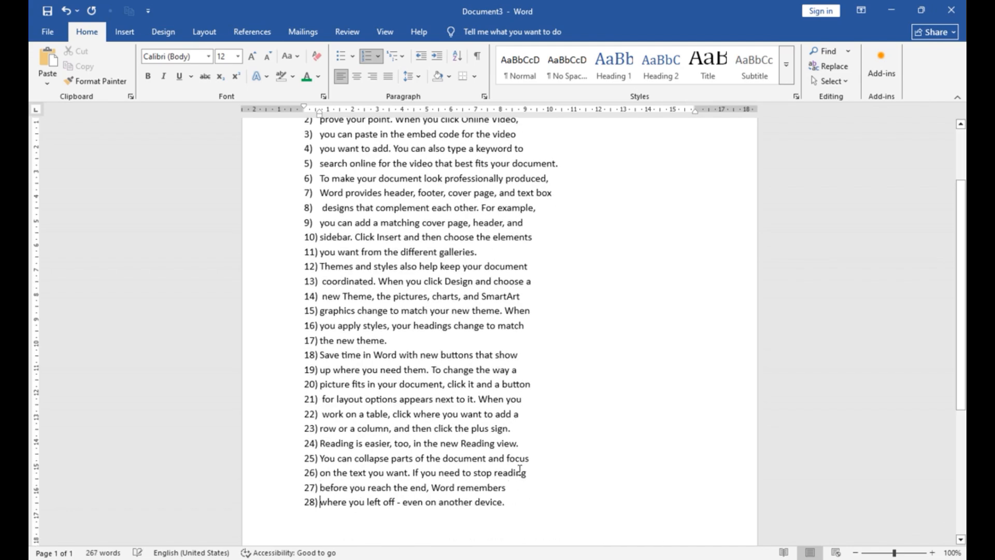
Step: Demote list items 2 to 6 one level under the first item, and the resulting sub-items b) and c) one further level to i) and ii)
{"action": "scroll", "coordinate": [519, 469], "scroll_direction": "up", "scroll_amount": 2}
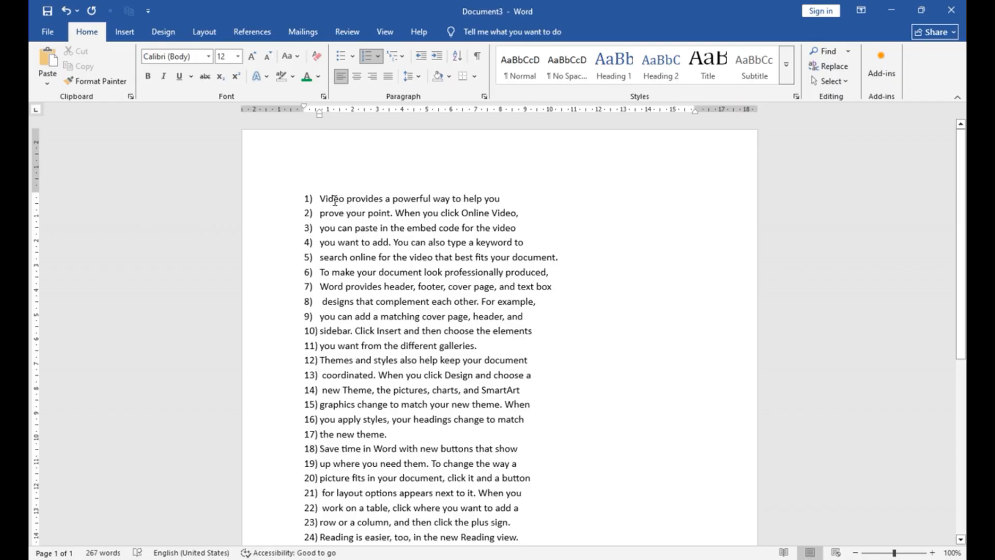
{"action": "left_click_drag", "start_coordinate": [321, 214], "coordinate": [414, 272]}
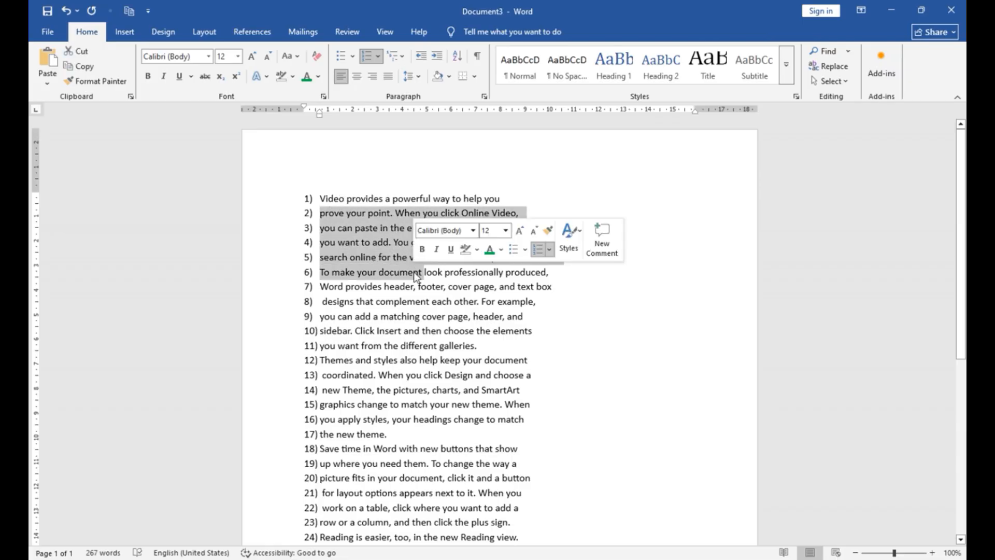
{"action": "left_click", "coordinate": [437, 55]}
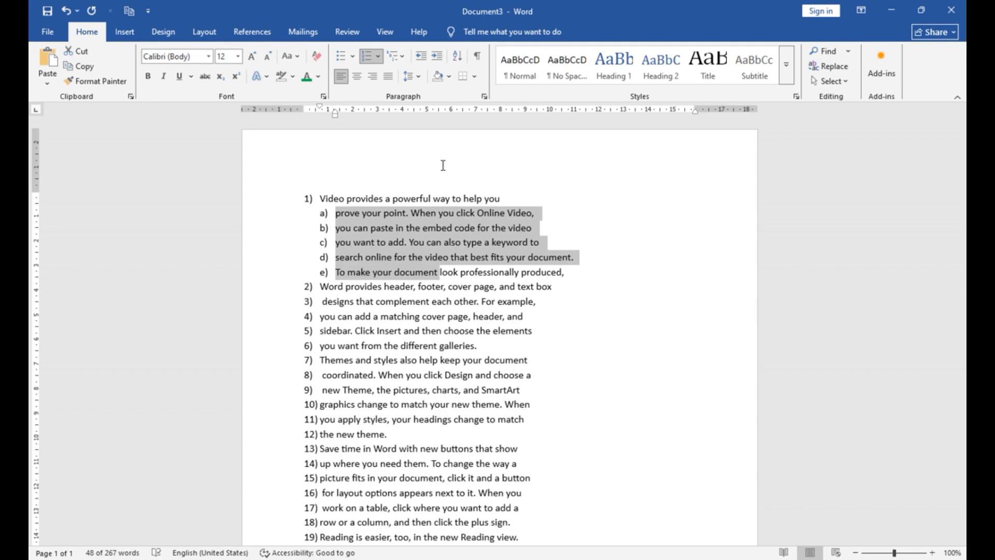
{"action": "left_click", "coordinate": [402, 231]}
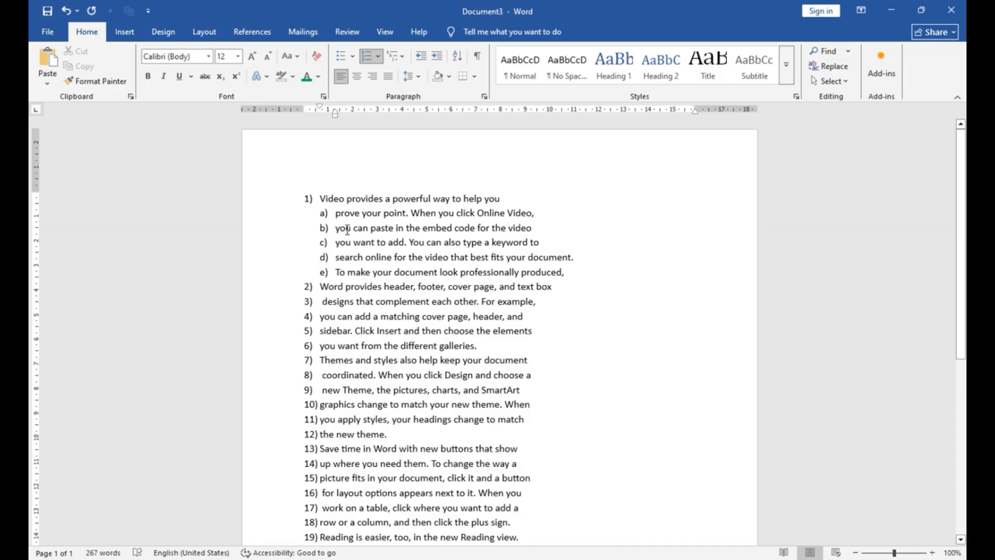
{"action": "left_click_drag", "start_coordinate": [337, 229], "coordinate": [426, 242]}
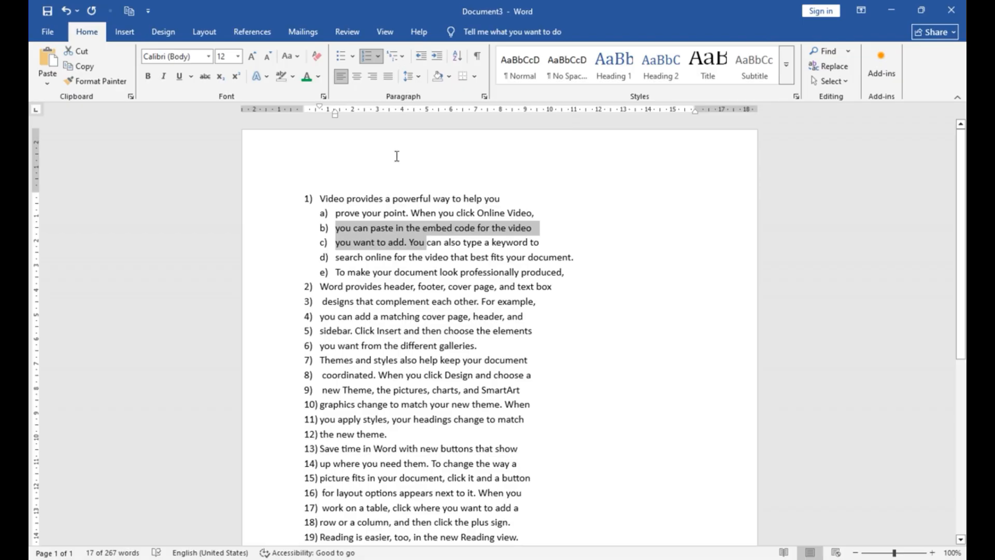
{"action": "left_click", "coordinate": [438, 57]}
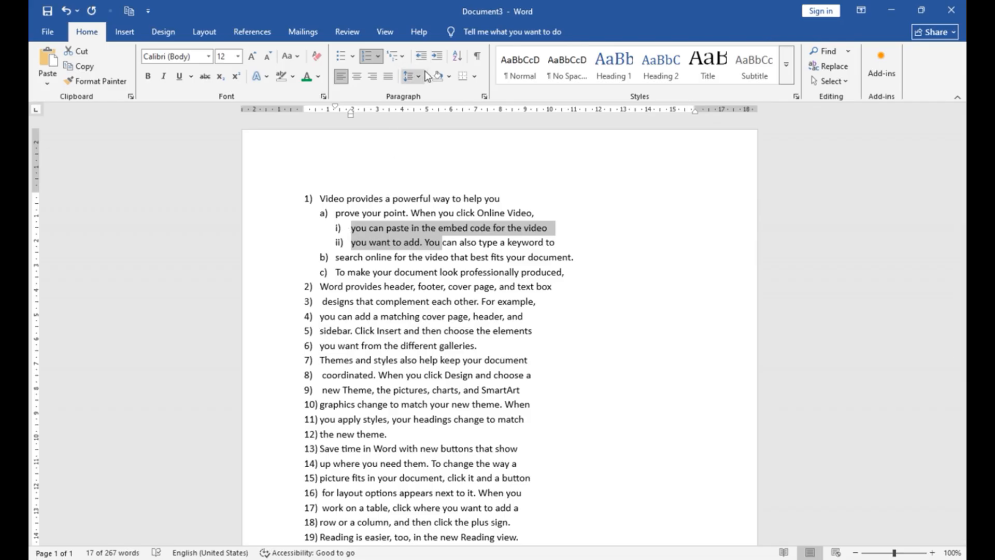
Step: Demote the two selected sub-items i) and ii) five more levels, and promote them back to the i) level
{"action": "left_click", "coordinate": [436, 58]}
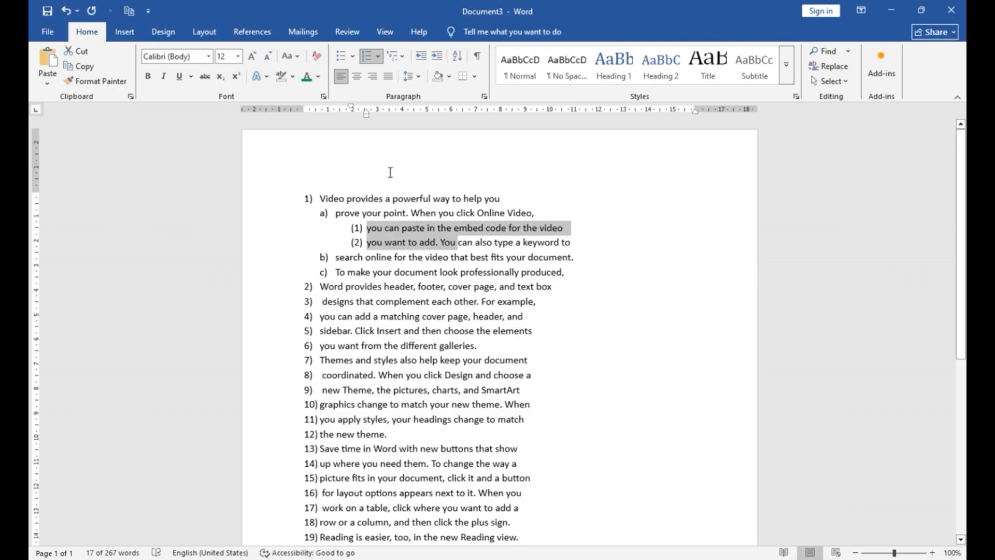
{"action": "left_click", "coordinate": [437, 60]}
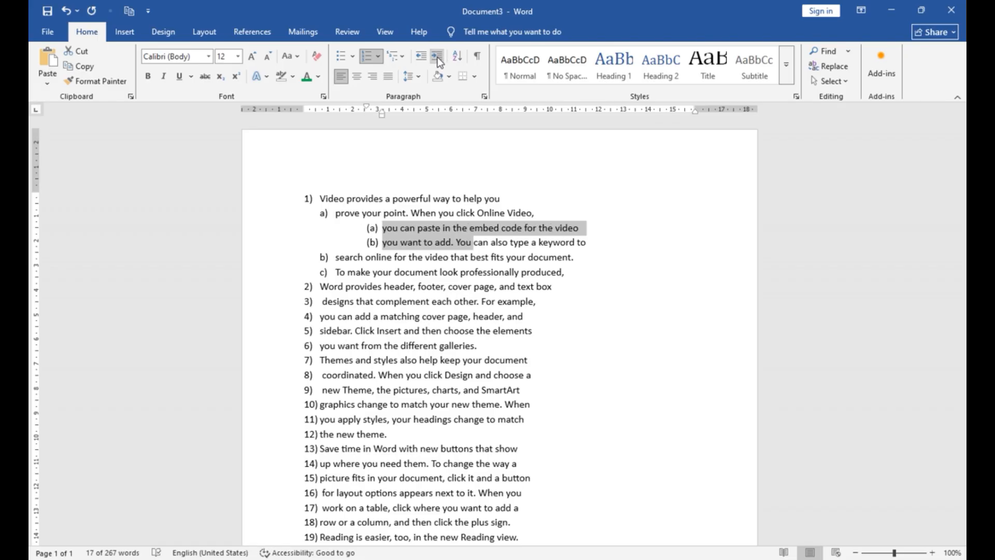
{"action": "left_click", "coordinate": [437, 60]}
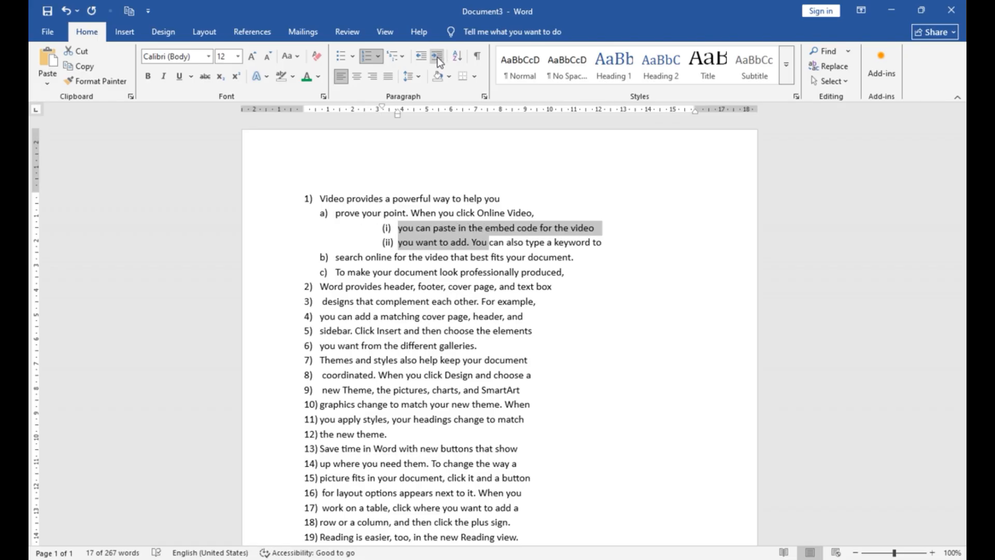
{"action": "left_click", "coordinate": [437, 60]}
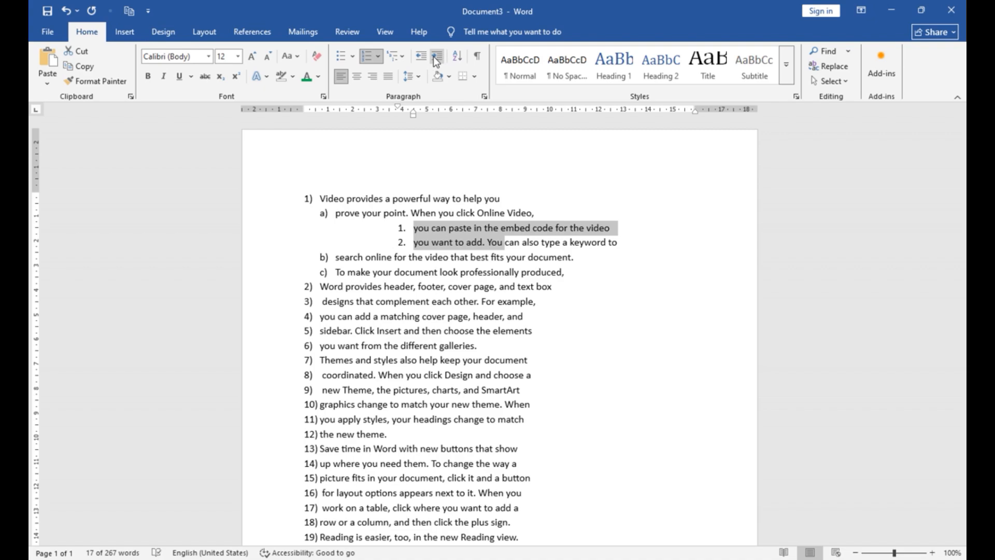
{"action": "left_click", "coordinate": [434, 58]}
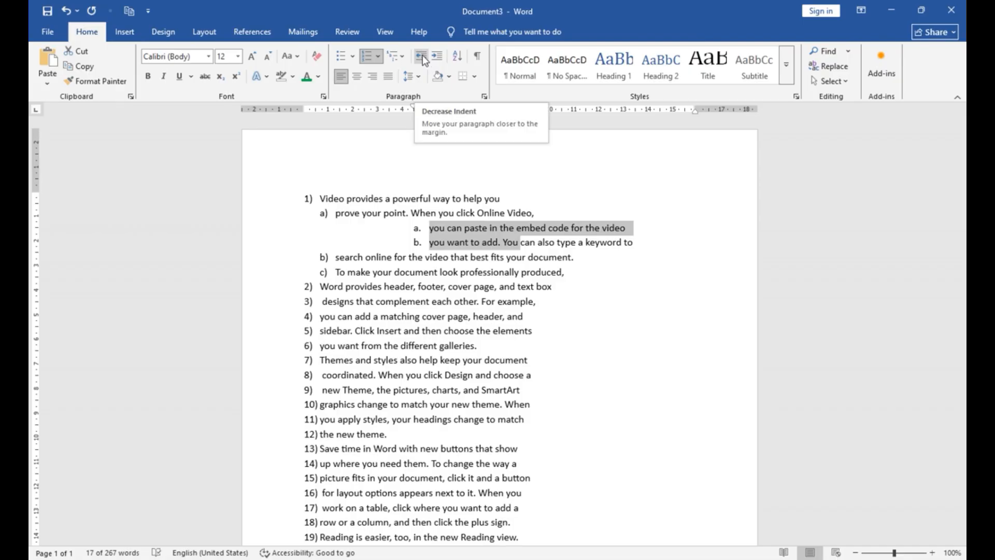
{"action": "left_click", "coordinate": [421, 55]}
{"action": "left_click", "coordinate": [422, 55]}
{"action": "left_click", "coordinate": [421, 55]}
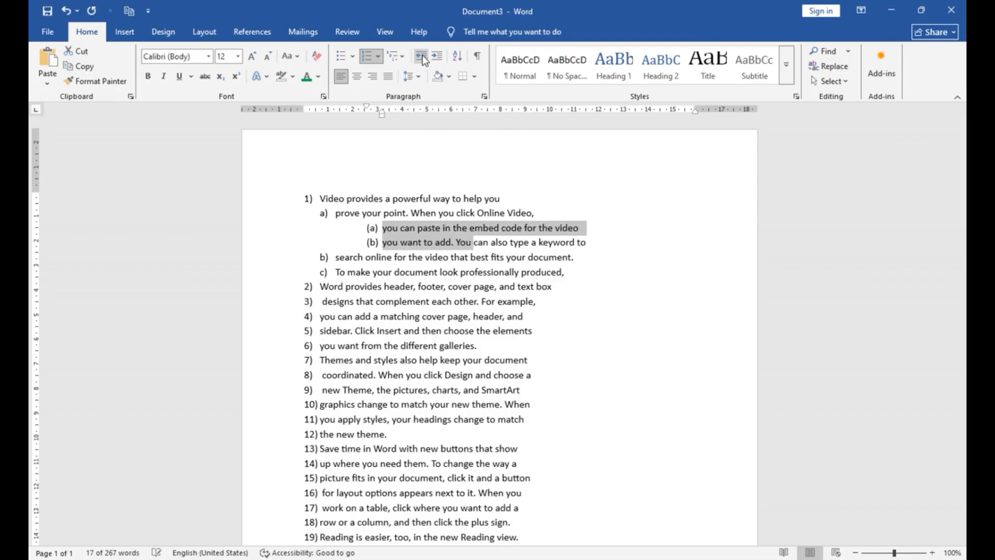
{"action": "left_click", "coordinate": [421, 55]}
{"action": "left_click", "coordinate": [421, 55]}
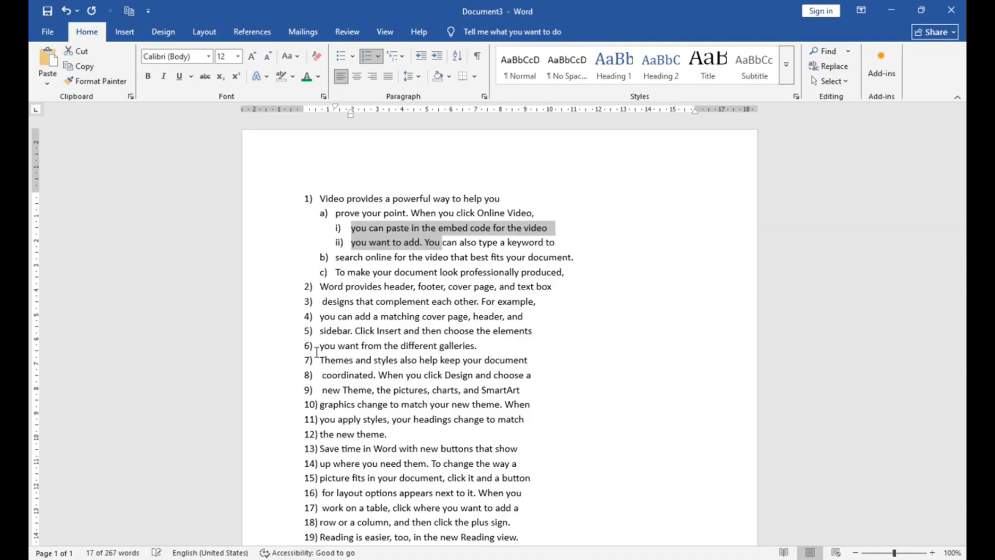
Step: Demote the four items under "Word provides header" one level, and the resulting sub-items b) and c) one further level to i) and ii)
{"action": "left_click_drag", "start_coordinate": [322, 302], "coordinate": [359, 345]}
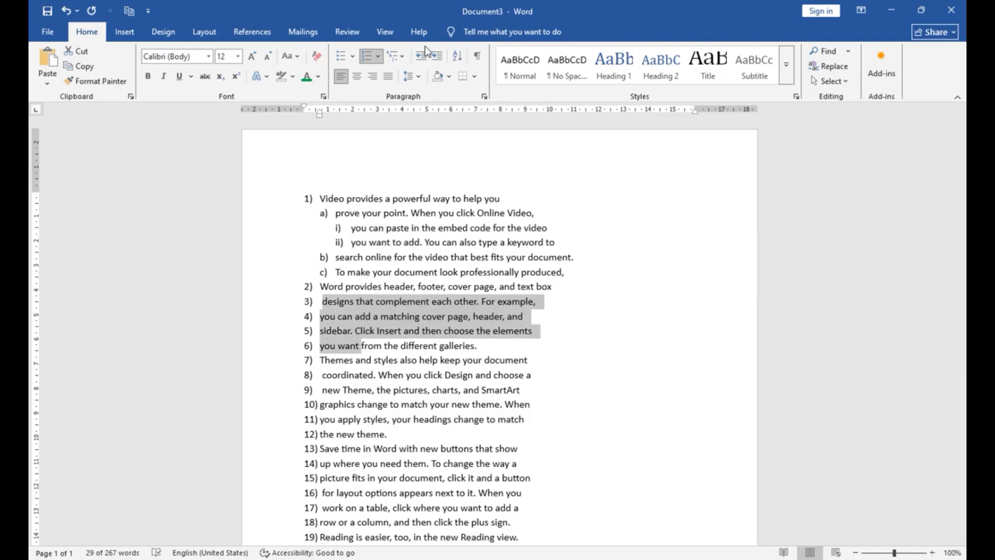
{"action": "left_click", "coordinate": [436, 55]}
{"action": "left_click", "coordinate": [372, 317]}
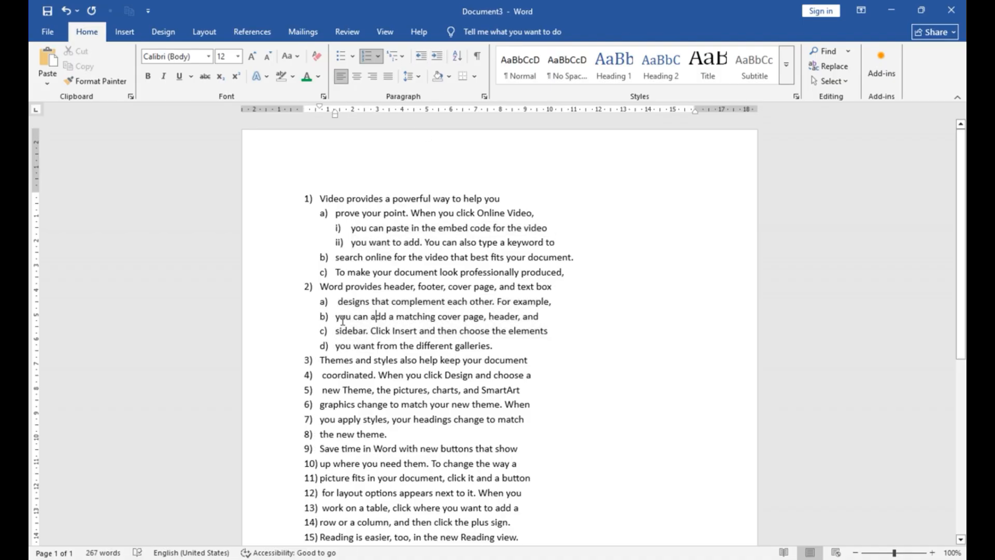
{"action": "left_click_drag", "start_coordinate": [343, 320], "coordinate": [347, 332]}
{"action": "left_click", "coordinate": [436, 55]}
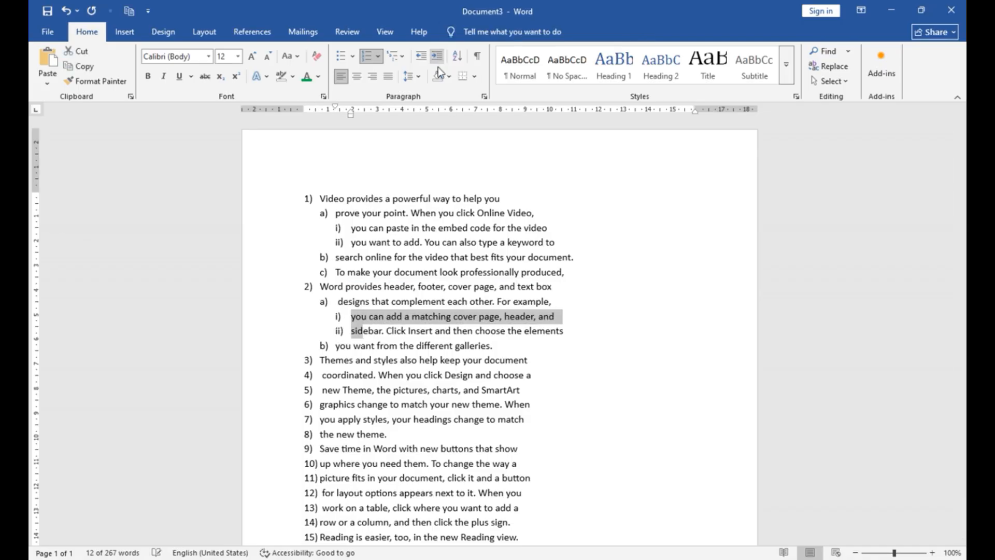
Step: Demote the four items under "Themes and styles" one level, and the resulting sub-items b) and c) one further level to i) and ii)
{"action": "left_click_drag", "start_coordinate": [322, 375], "coordinate": [362, 419]}
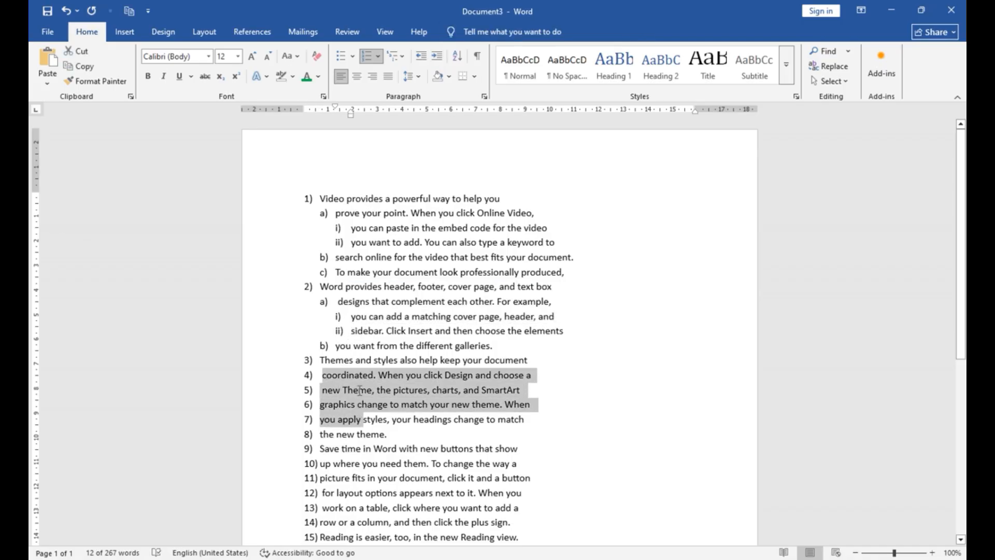
{"action": "left_click", "coordinate": [437, 55]}
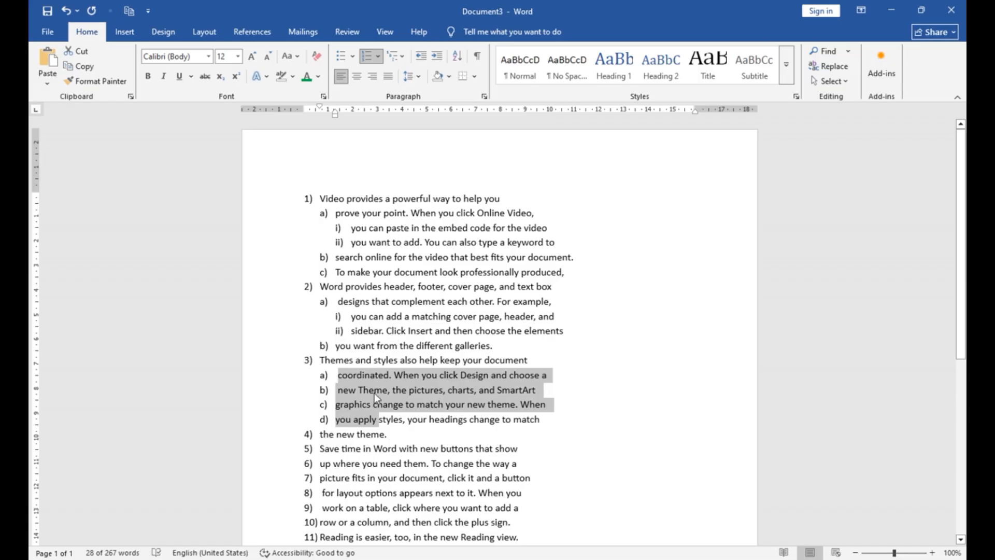
{"action": "left_click_drag", "start_coordinate": [358, 390], "coordinate": [372, 405]}
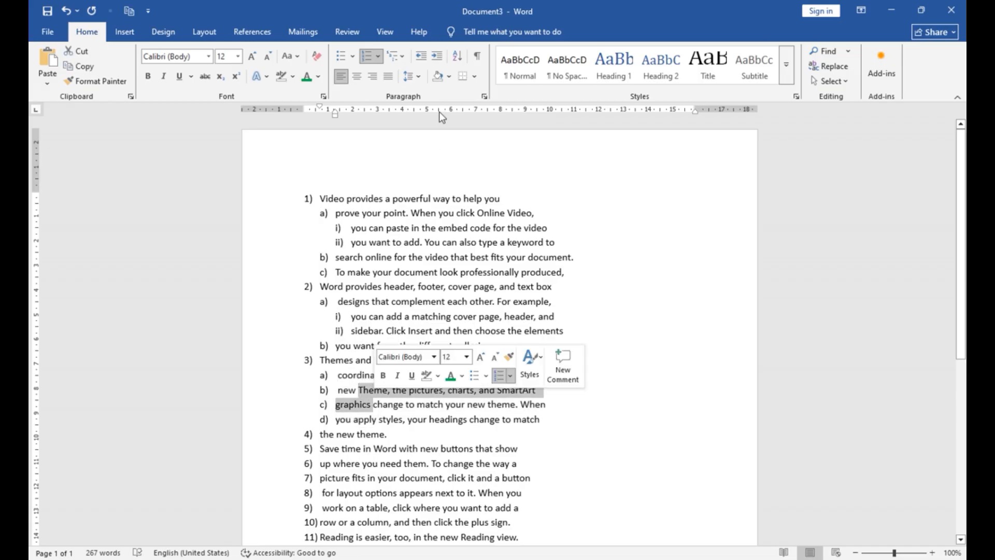
{"action": "left_click", "coordinate": [438, 63]}
{"action": "left_click", "coordinate": [346, 468]}
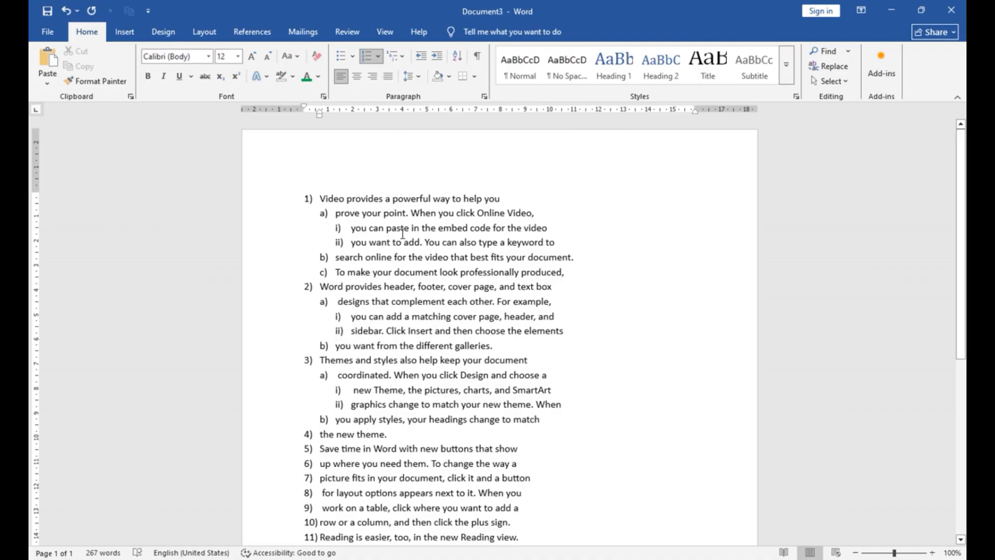
Step: Create a new blank document and fill it with sample paragraphs using =rand()
{"action": "key", "text": "ctrl+n"}
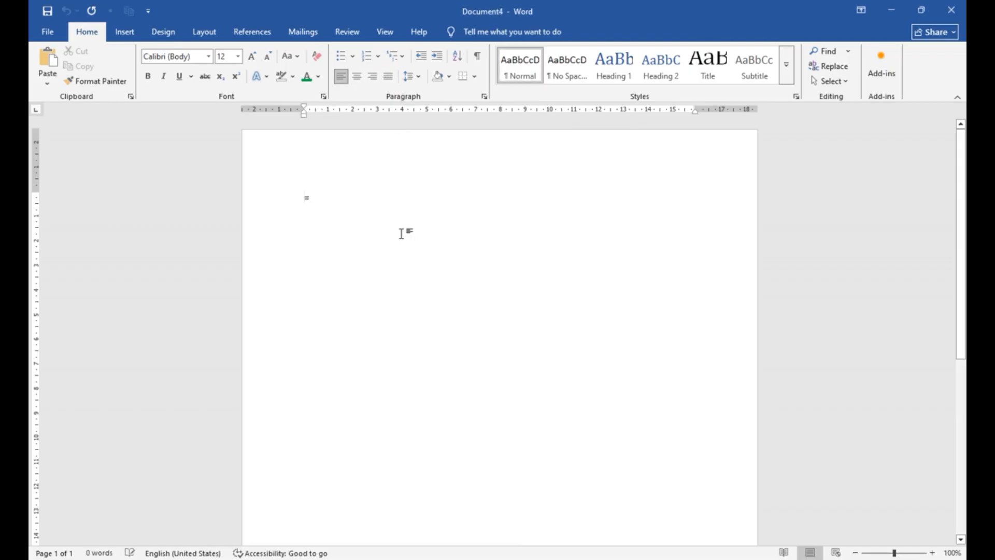
{"action": "type", "text": "=rand()"}
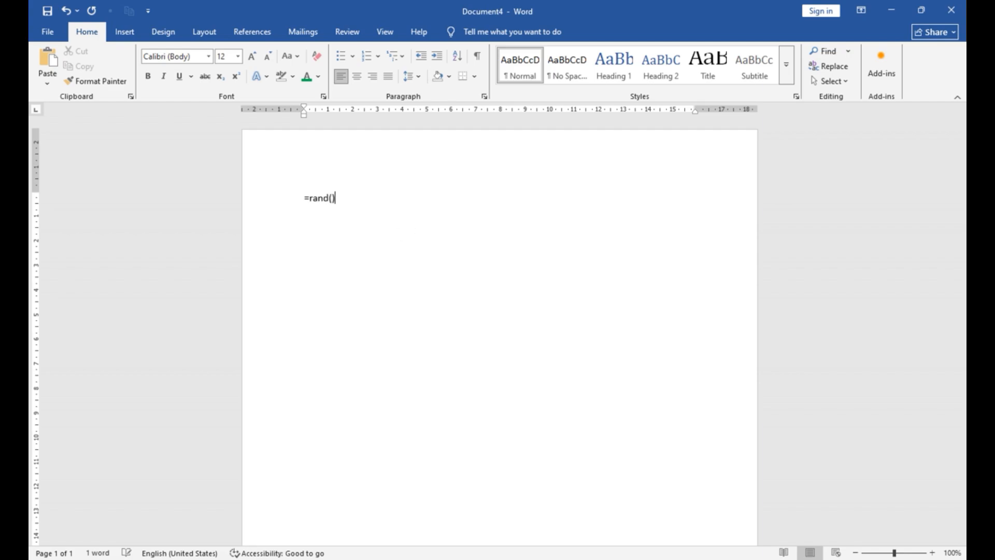
{"action": "key", "text": "Return"}
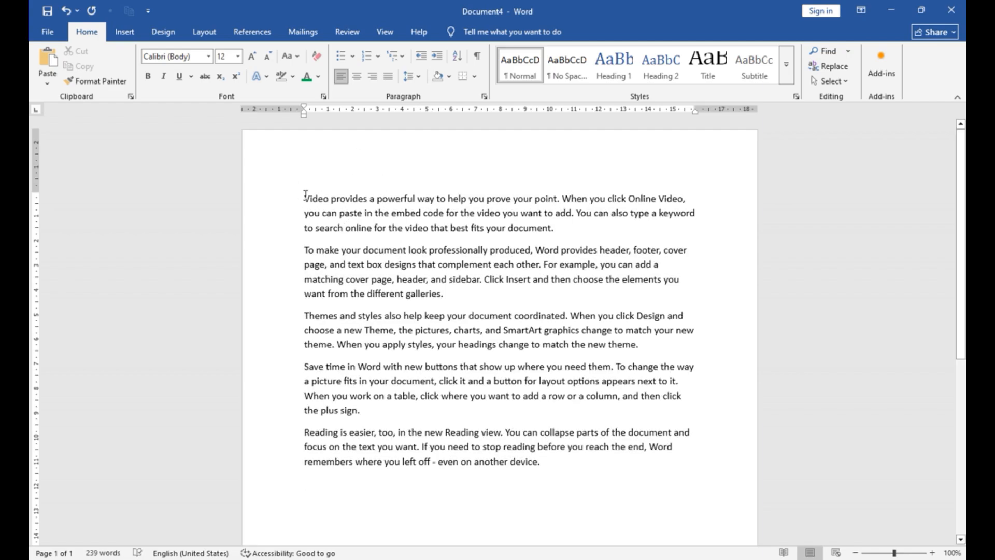
Step: Select all the text in the new document and align it to the right
{"action": "left_click_drag", "start_coordinate": [305, 197], "coordinate": [354, 462]}
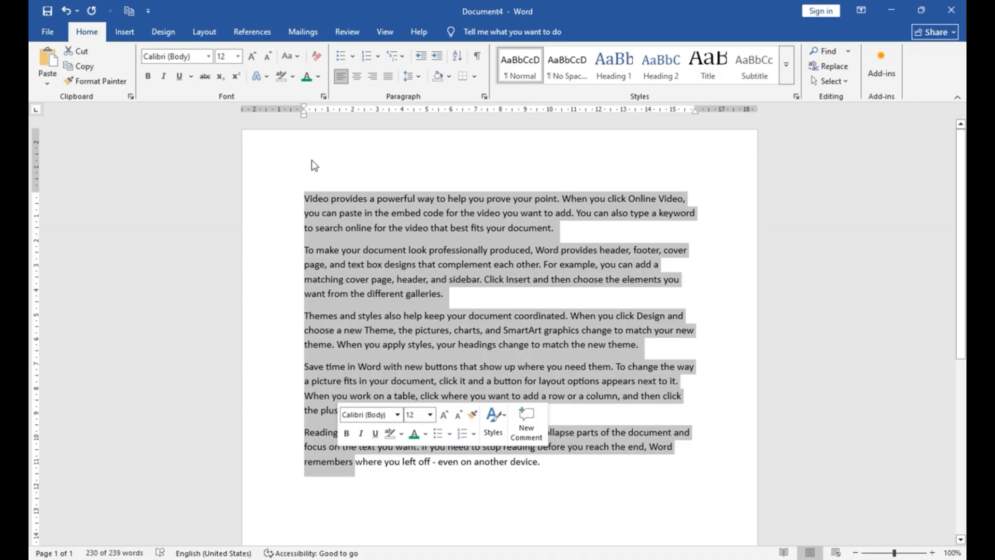
{"action": "left_click", "coordinate": [415, 474]}
{"action": "key", "text": "ctrl+a"}
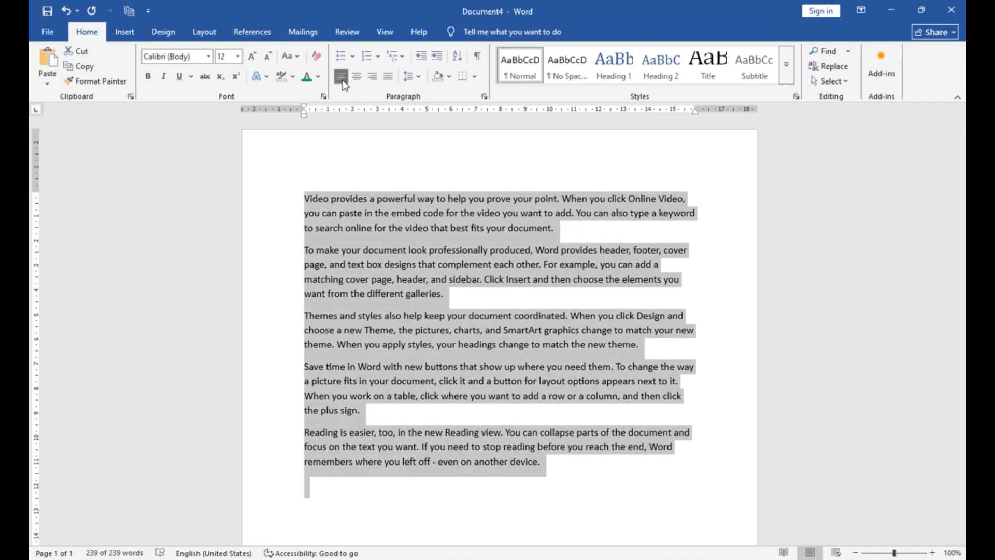
{"action": "left_click", "coordinate": [378, 76]}
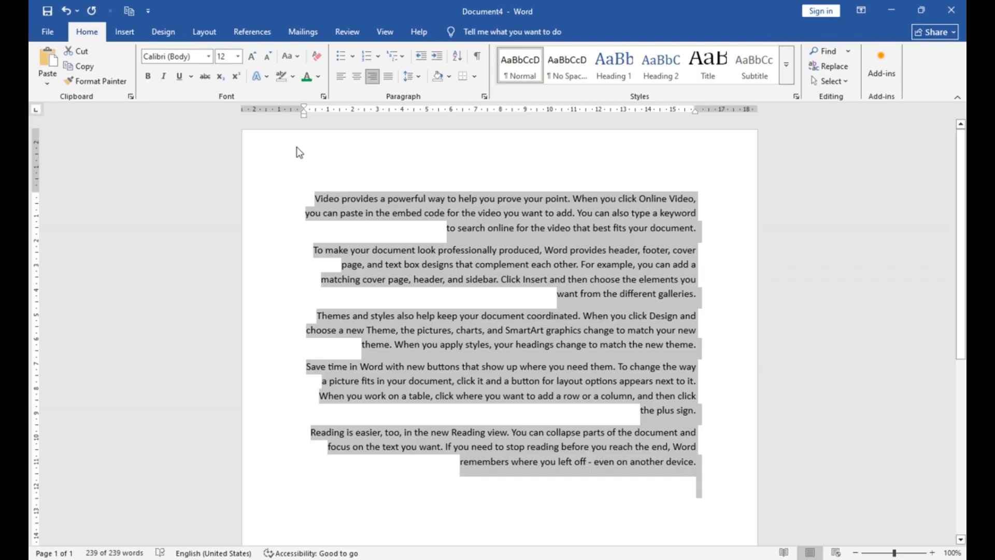
{"action": "left_click_drag", "start_coordinate": [298, 402], "coordinate": [357, 353]}
{"action": "left_click", "coordinate": [648, 264]}
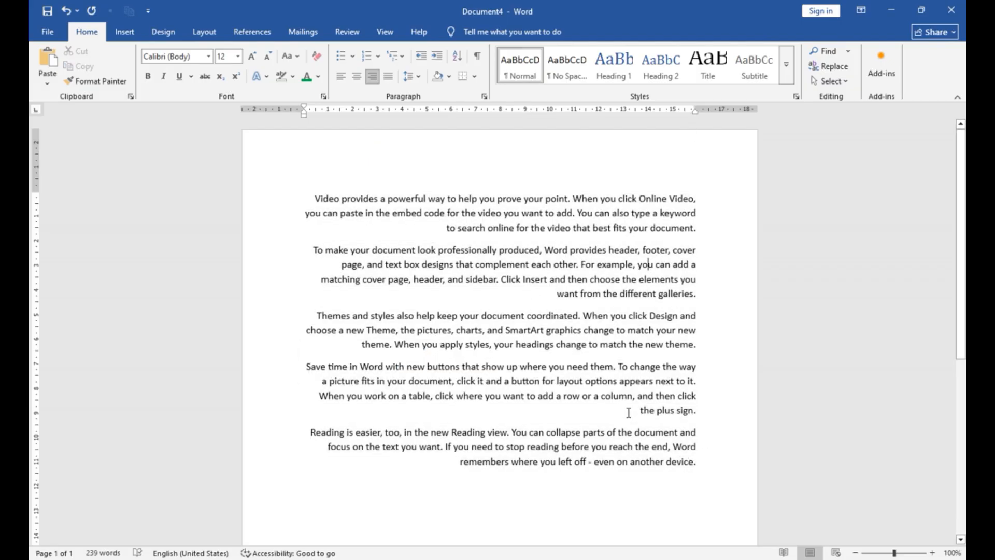
Step: Switch the alignment of the whole text from centered to left and right, ending with centered
{"action": "key", "text": "ctrl+a"}
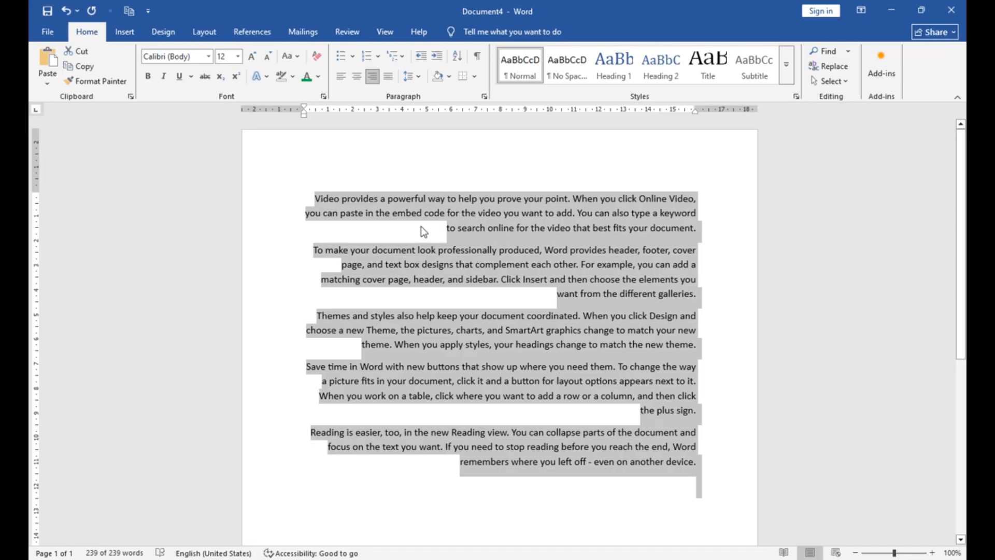
{"action": "left_click", "coordinate": [356, 76]}
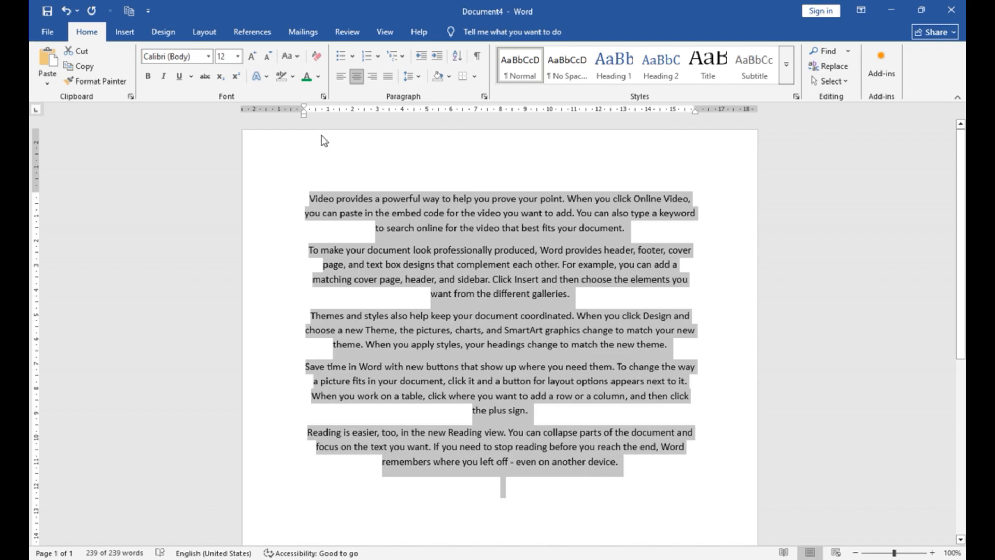
{"action": "left_click", "coordinate": [341, 81]}
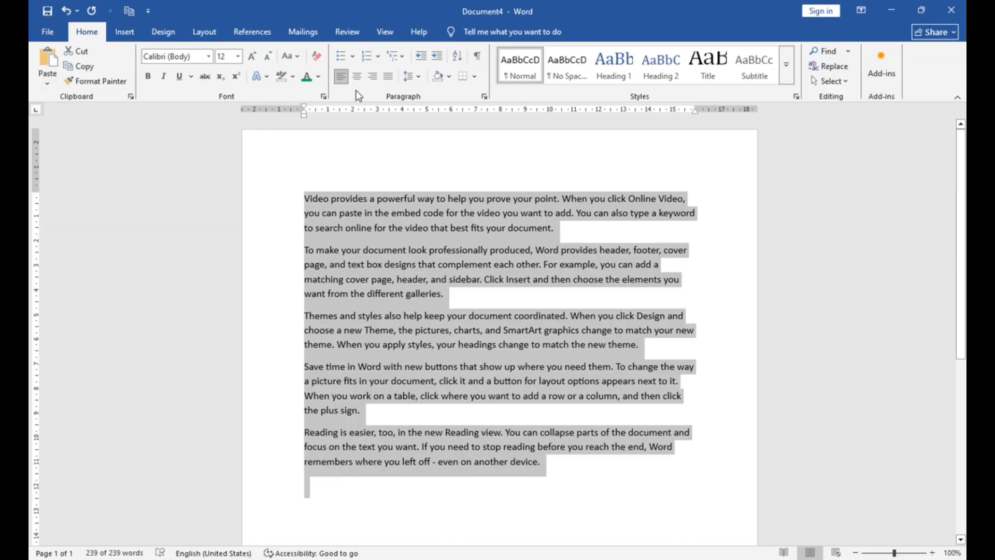
{"action": "left_click", "coordinate": [370, 77]}
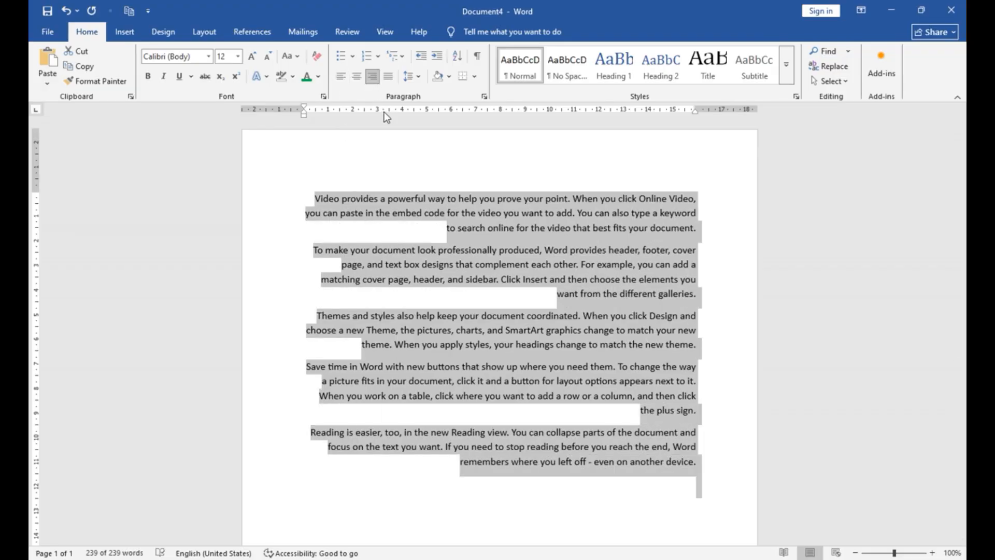
{"action": "left_click", "coordinate": [358, 77]}
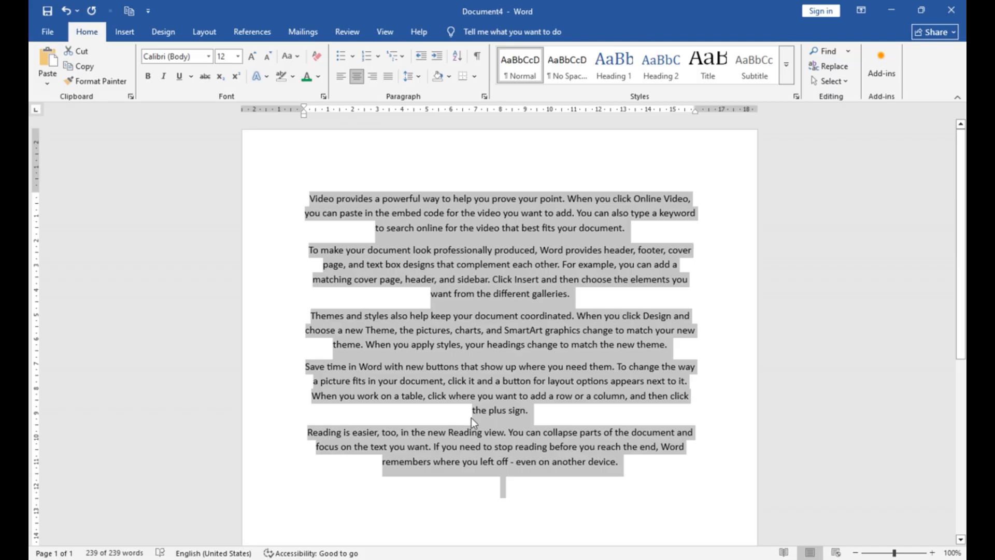
Step: Compare justified, right, left and centered alignment on the whole text, and leave all paragraphs justified
{"action": "left_click", "coordinate": [388, 77]}
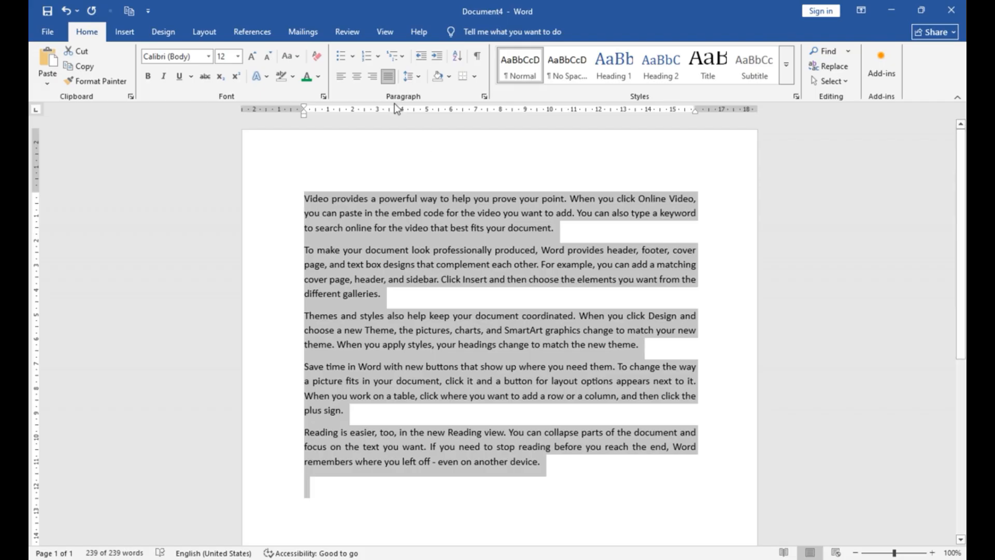
{"action": "left_click", "coordinate": [372, 78]}
{"action": "left_click", "coordinate": [339, 77]}
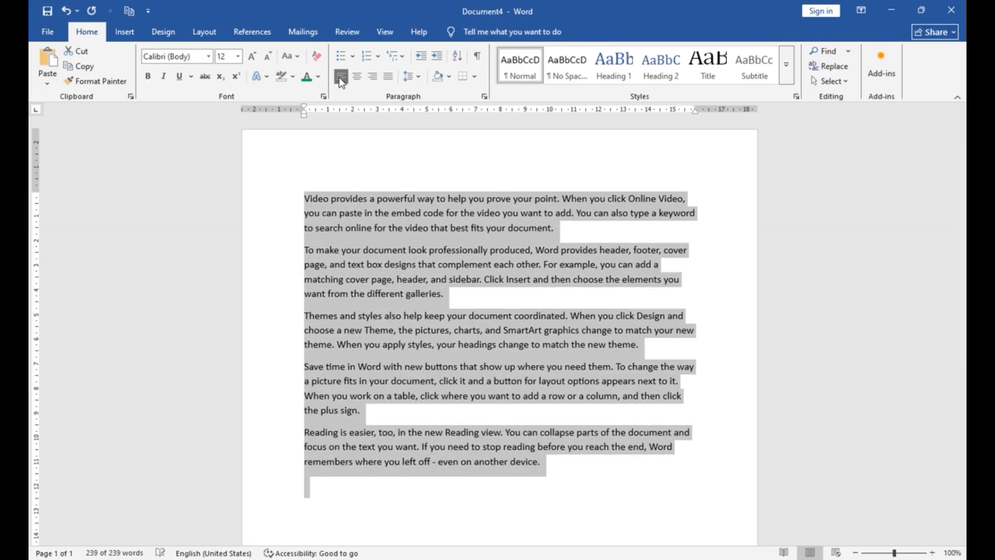
{"action": "left_click", "coordinate": [363, 78]}
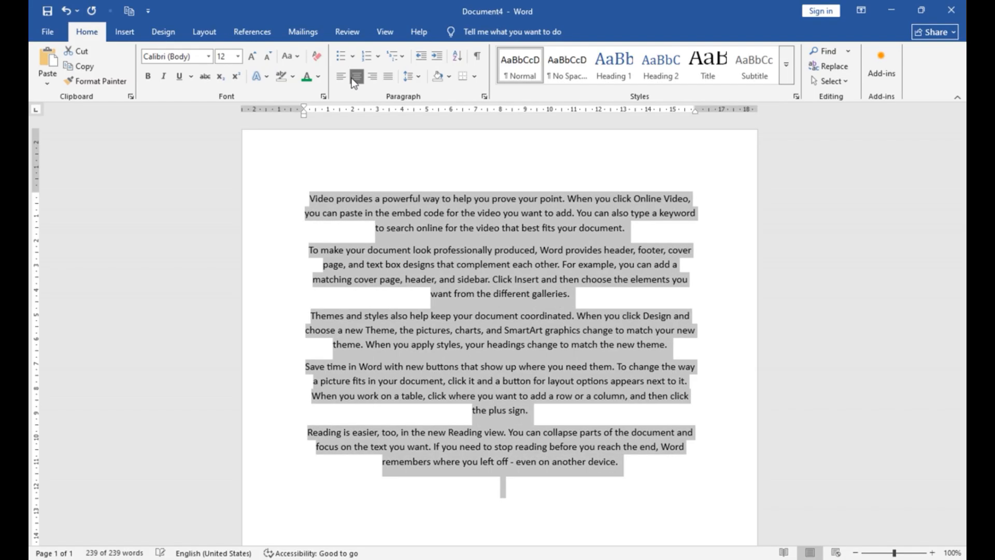
{"action": "left_click", "coordinate": [341, 78]}
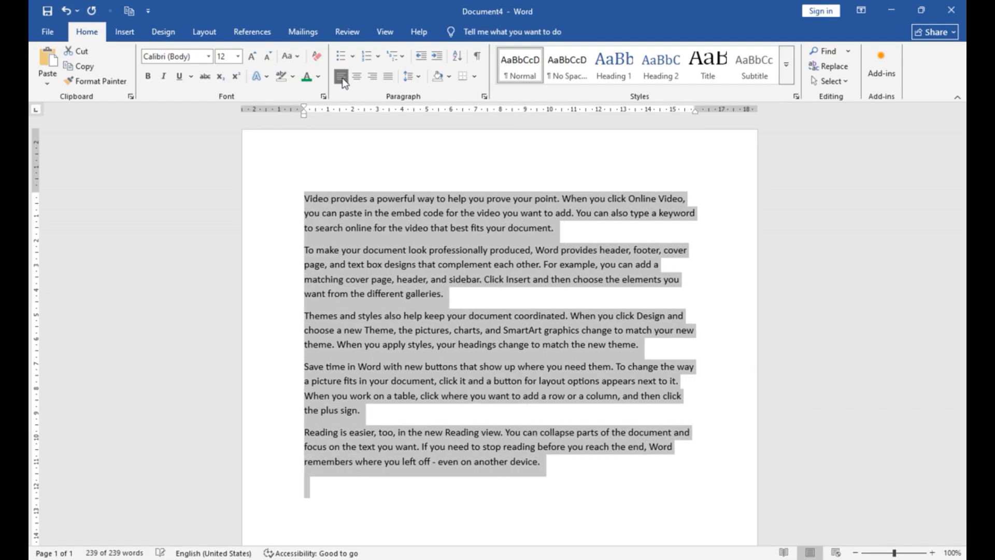
{"action": "left_click", "coordinate": [375, 76]}
{"action": "left_click", "coordinate": [391, 78]}
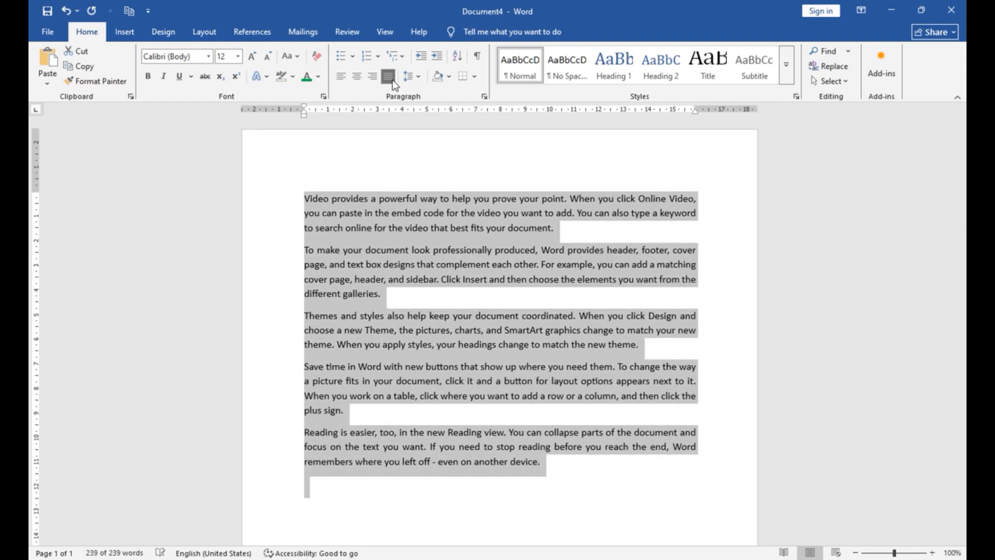
{"action": "left_click", "coordinate": [479, 232]}
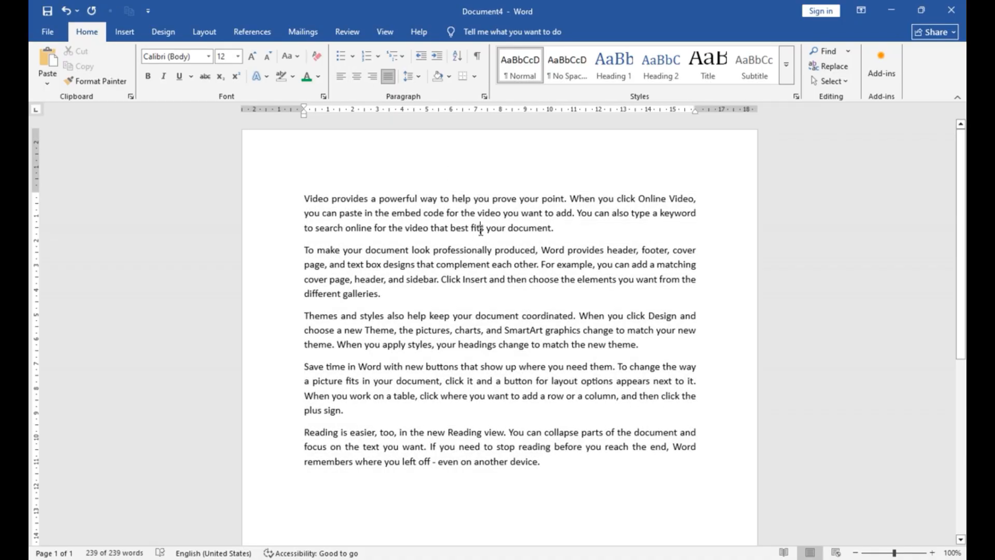
Step: Select the whole first paragraph and try line spacing of 1.15 and 2.0 on it
{"action": "left_click_drag", "start_coordinate": [326, 198], "coordinate": [659, 205]}
{"action": "left_click", "coordinate": [392, 210]}
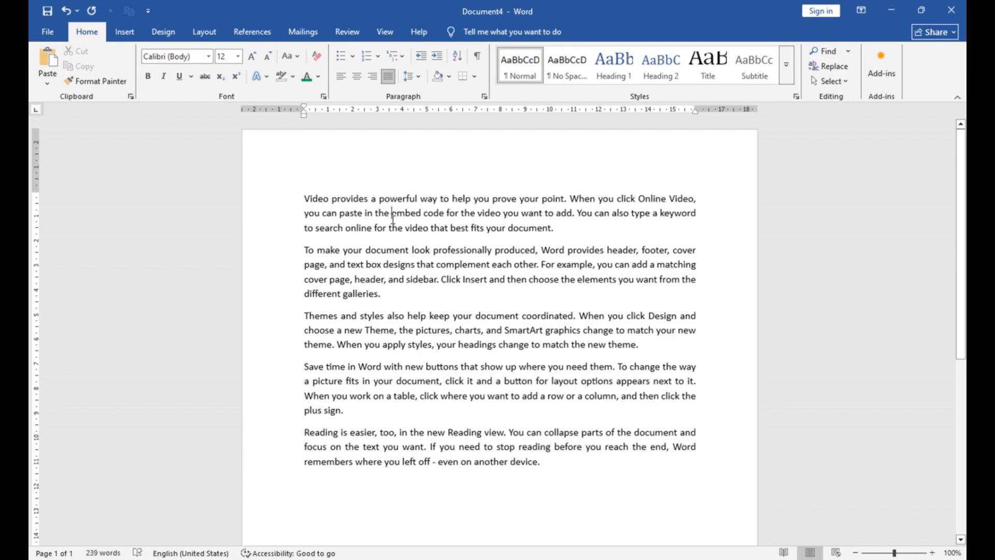
{"action": "left_click_drag", "start_coordinate": [354, 199], "coordinate": [554, 229]}
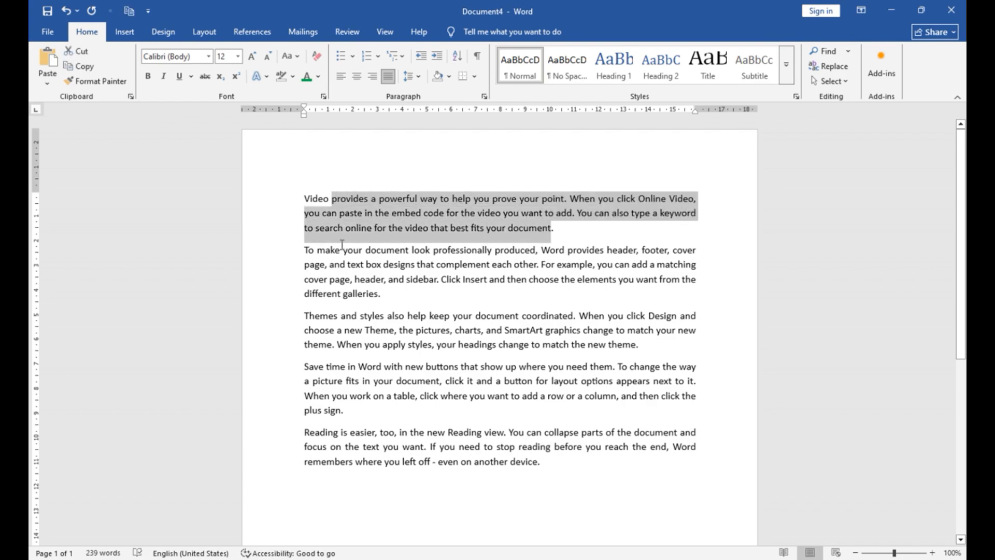
{"action": "left_click", "coordinate": [344, 213]}
{"action": "left_click_drag", "start_coordinate": [304, 198], "coordinate": [559, 232]}
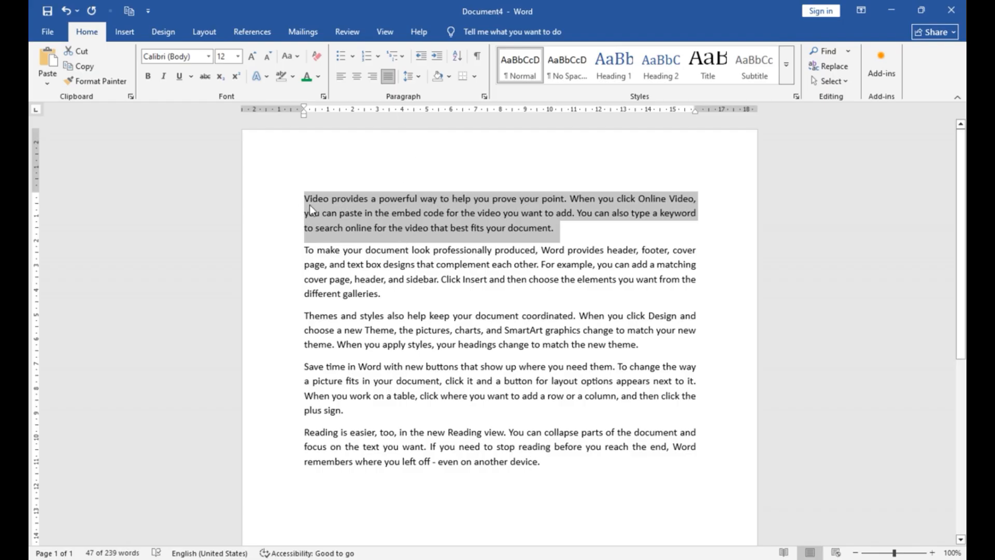
{"action": "left_click", "coordinate": [418, 76]}
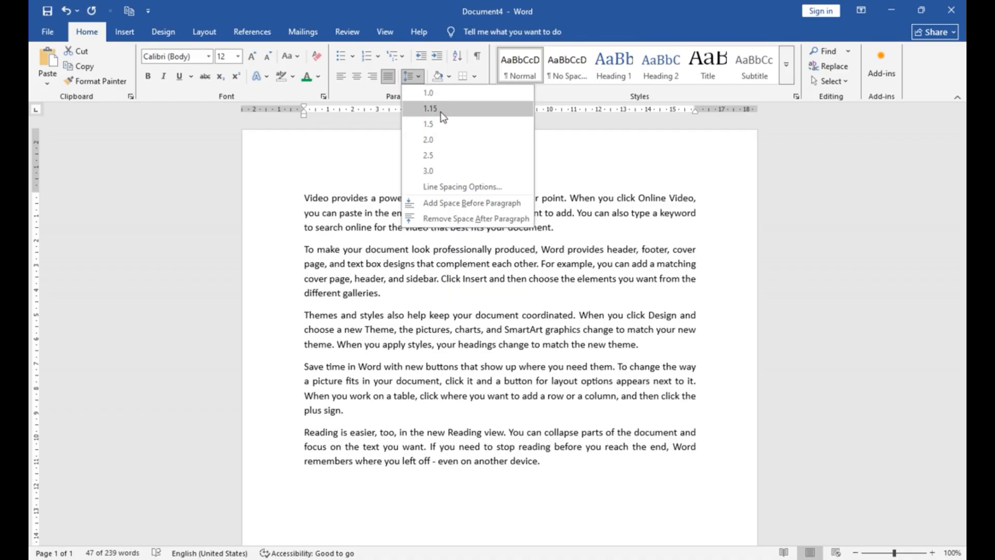
{"action": "left_click", "coordinate": [440, 111]}
{"action": "left_click", "coordinate": [411, 80]}
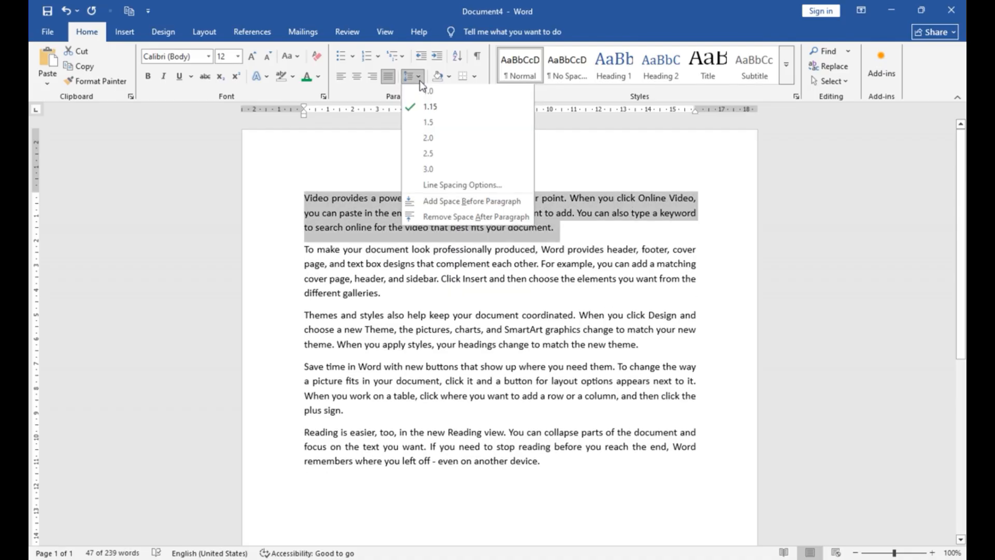
{"action": "left_click", "coordinate": [435, 148]}
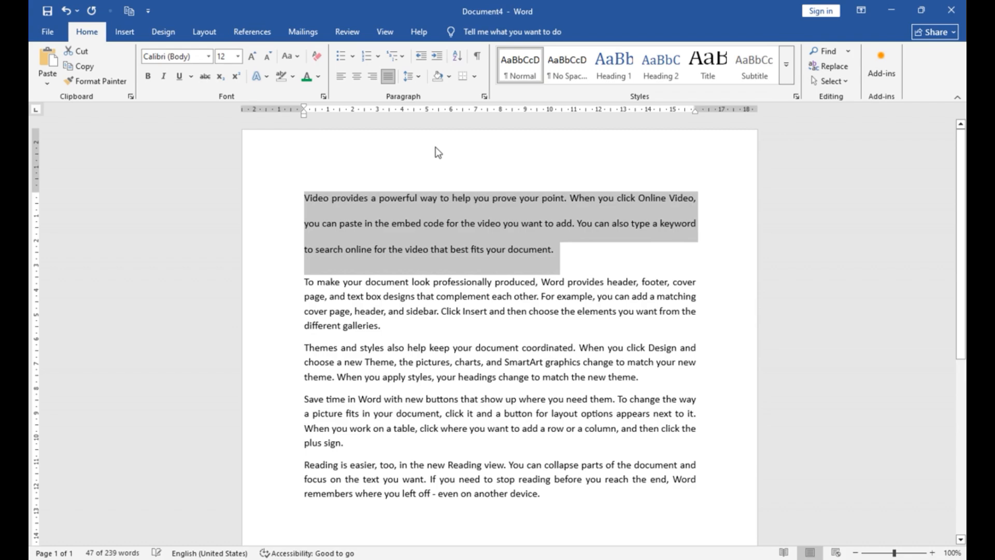
Step: Reapply 2.0 line spacing to the first paragraph, and finally set it to 1.5
{"action": "left_click", "coordinate": [409, 77]}
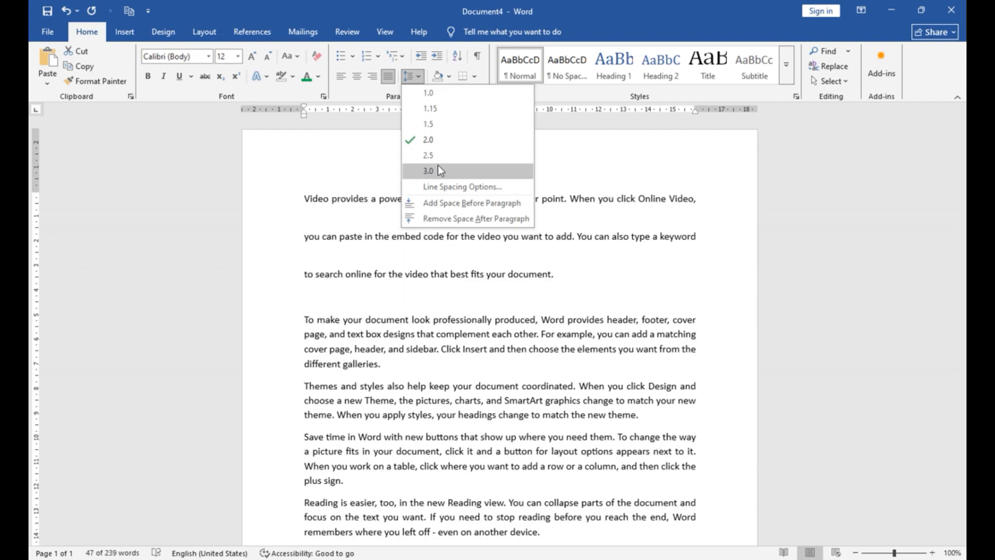
{"action": "left_click", "coordinate": [434, 141]}
{"action": "left_click", "coordinate": [418, 77]}
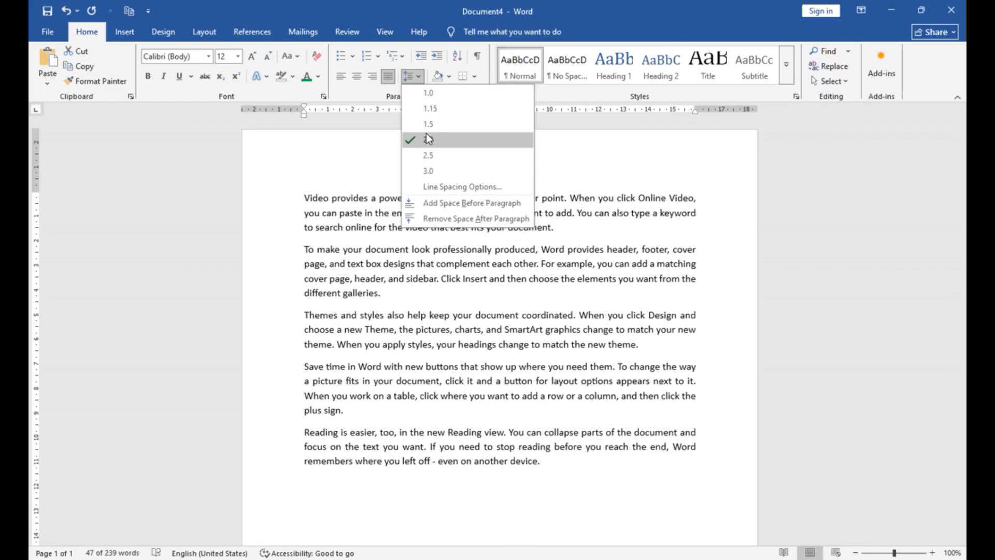
{"action": "left_click", "coordinate": [427, 137]}
{"action": "left_click", "coordinate": [418, 76]}
{"action": "left_click", "coordinate": [436, 126]}
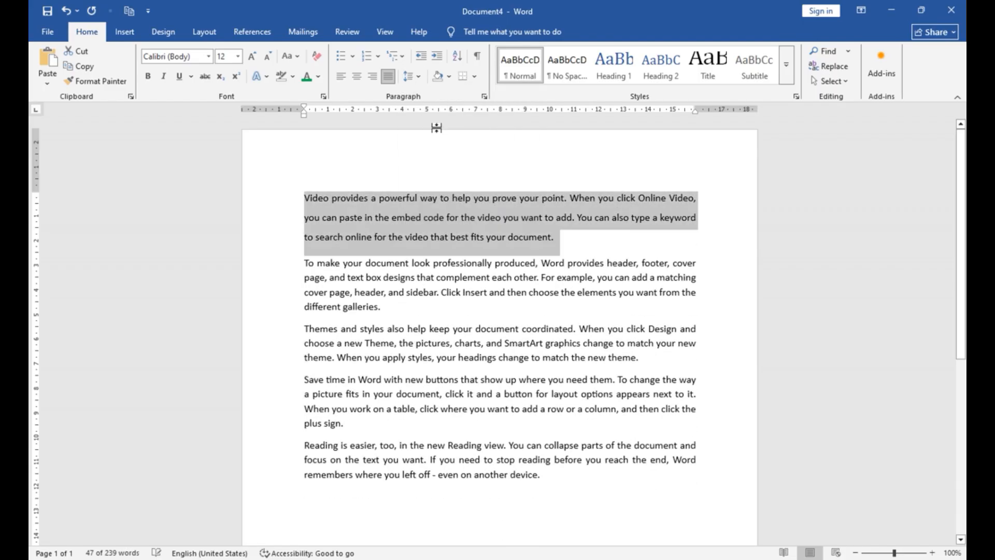
{"action": "left_click", "coordinate": [433, 236]}
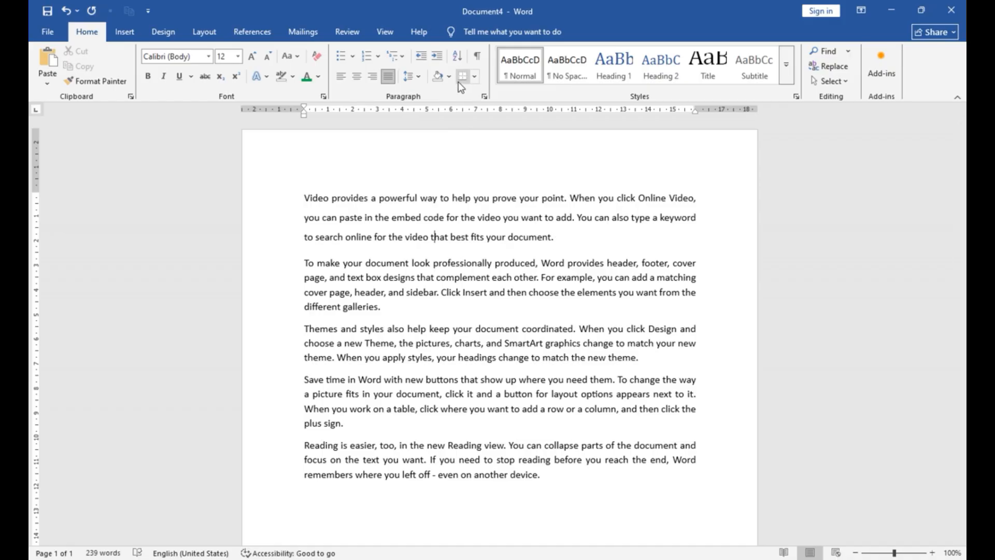
Step: Shade the second paragraph with the darkest theme gold and the first paragraph with the darkest theme green
{"action": "triple_click", "coordinate": [361, 280]}
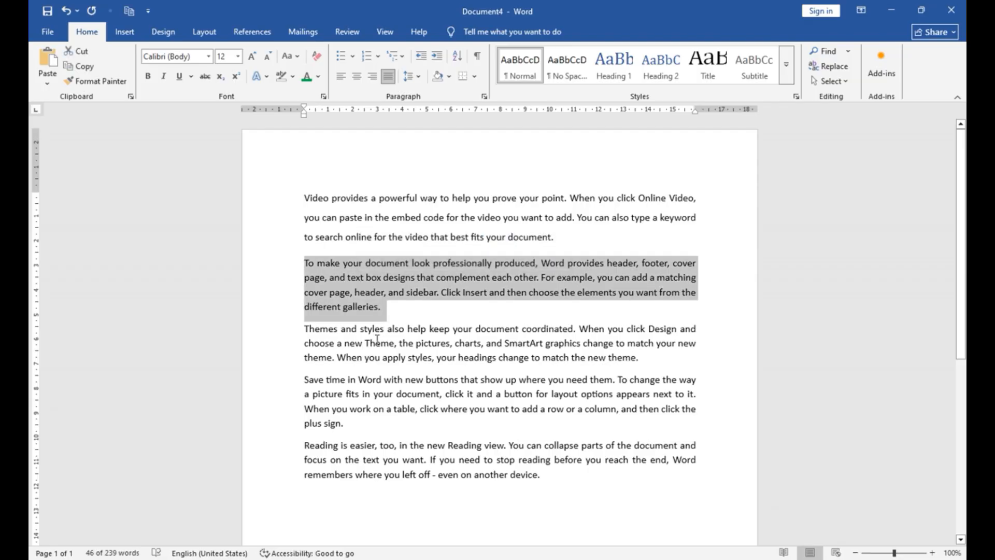
{"action": "left_click", "coordinate": [449, 76]}
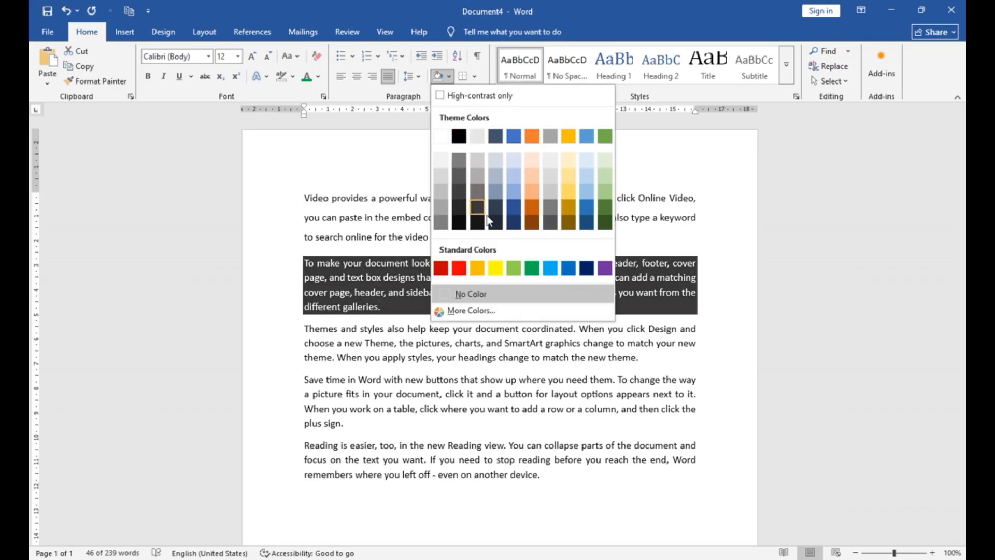
{"action": "left_click", "coordinate": [567, 220]}
{"action": "left_click", "coordinate": [413, 318]}
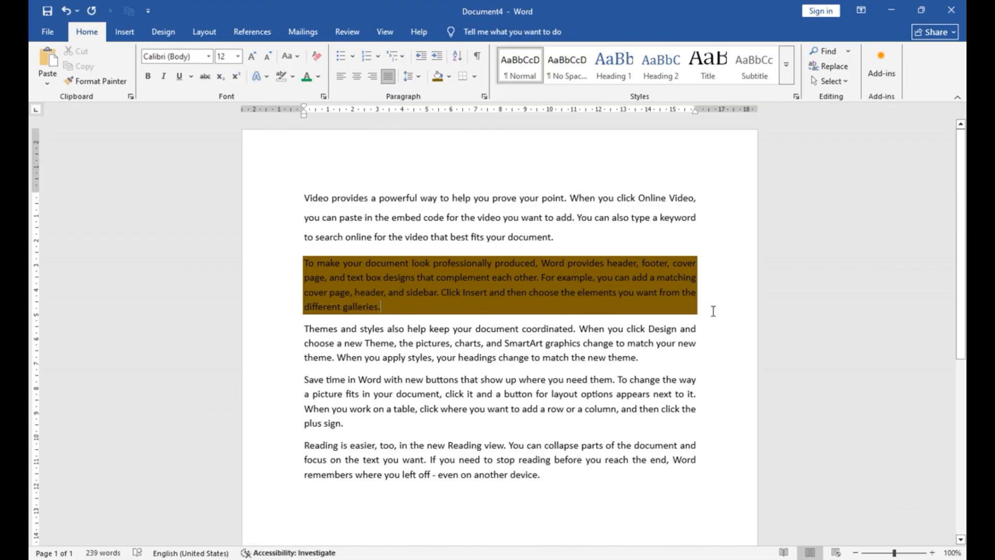
{"action": "triple_click", "coordinate": [429, 223]}
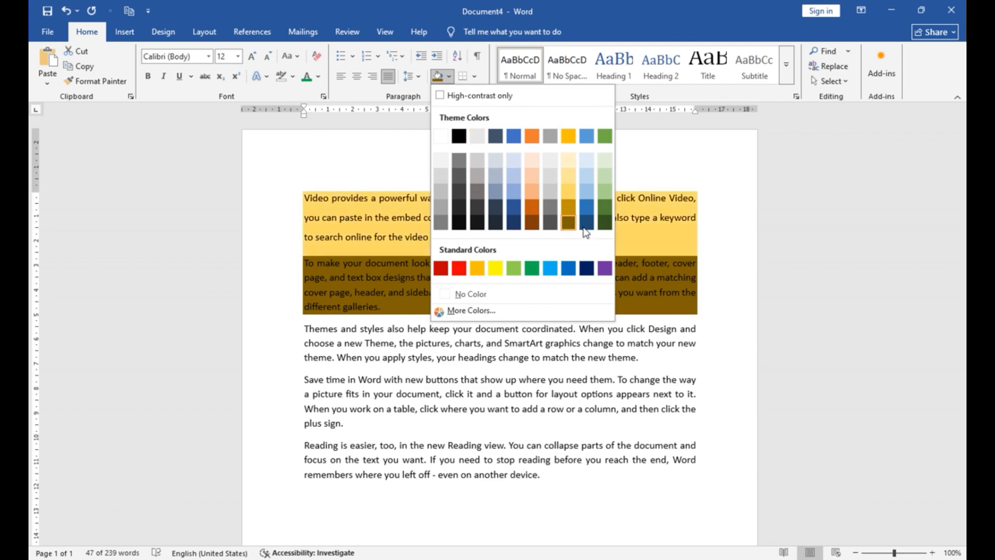
{"action": "left_click", "coordinate": [602, 223]}
{"action": "left_click", "coordinate": [476, 332]}
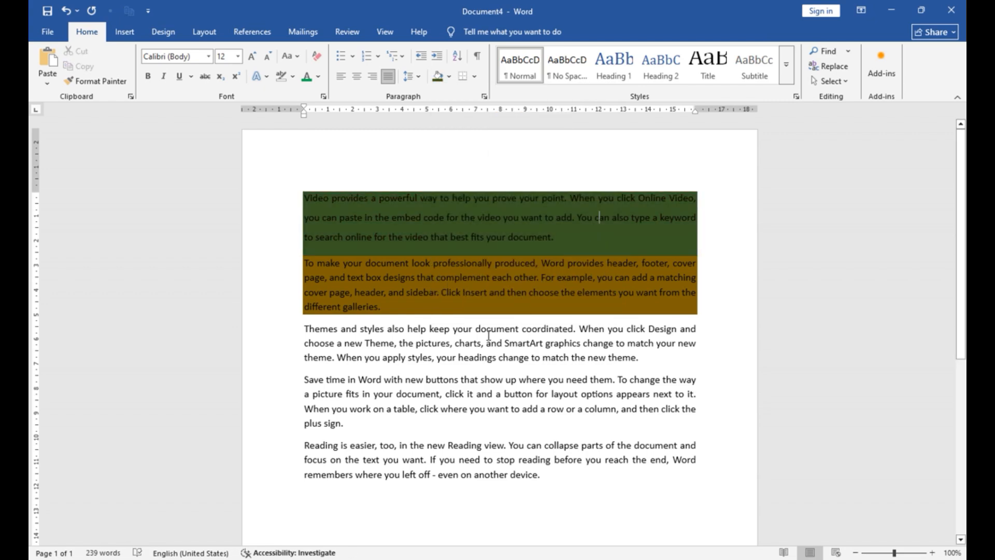
Step: Shade the third paragraph with standard yellow and the fourth paragraph with standard red
{"action": "triple_click", "coordinate": [475, 332]}
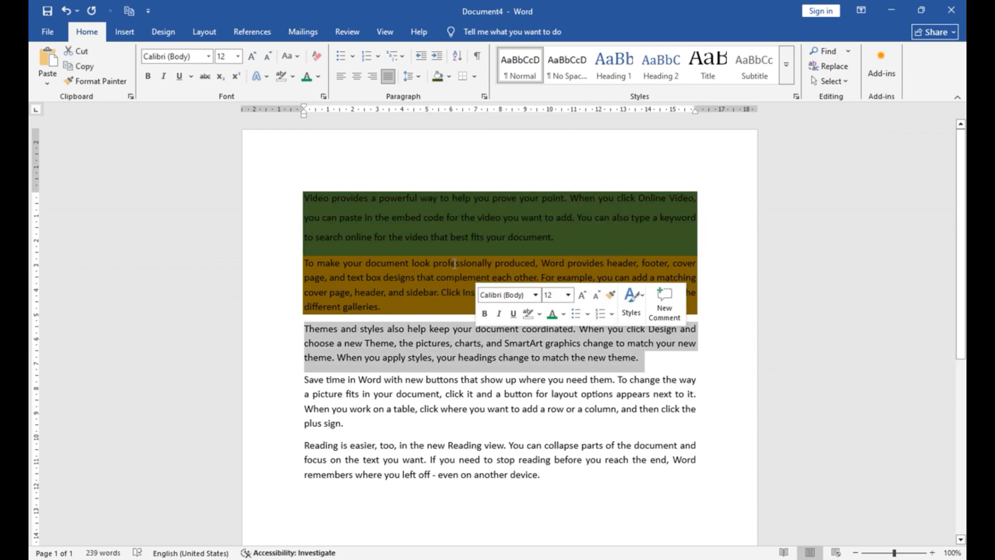
{"action": "left_click", "coordinate": [448, 77]}
{"action": "left_click", "coordinate": [498, 272]}
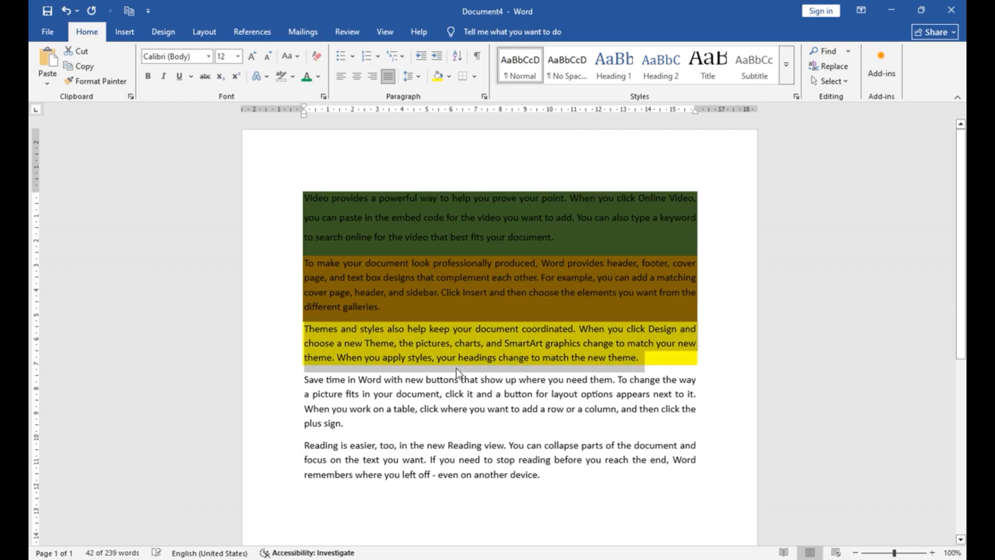
{"action": "double_click", "coordinate": [454, 394]}
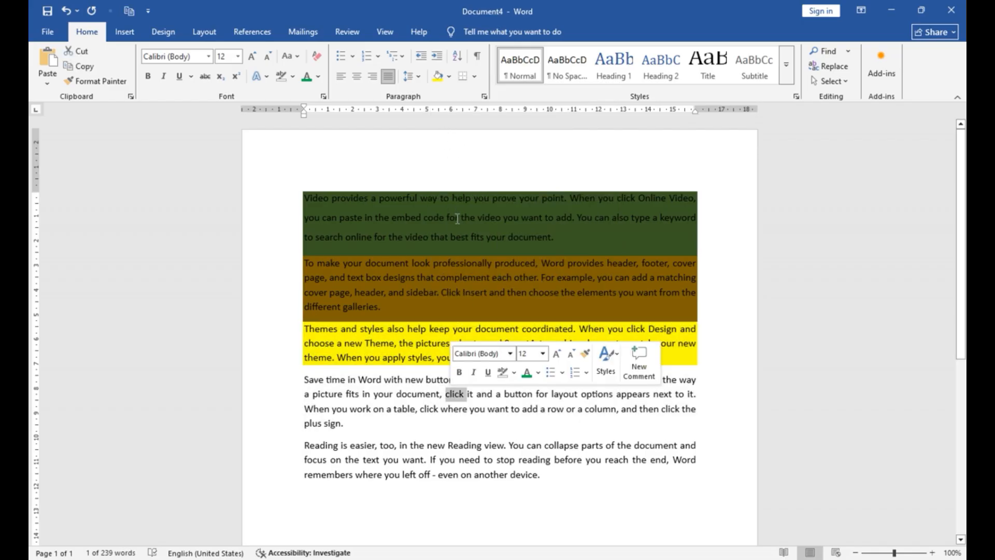
{"action": "triple_click", "coordinate": [376, 398]}
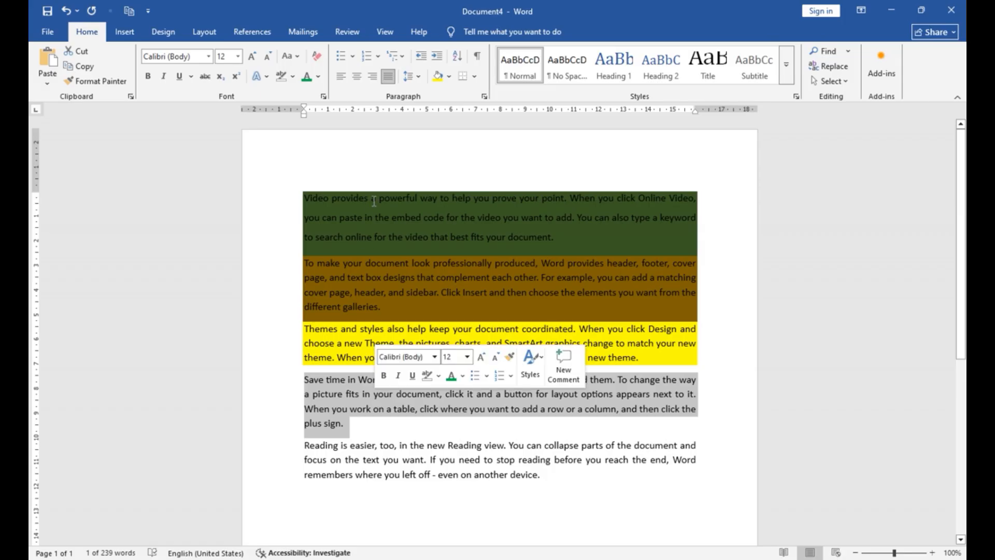
{"action": "left_click", "coordinate": [448, 77]}
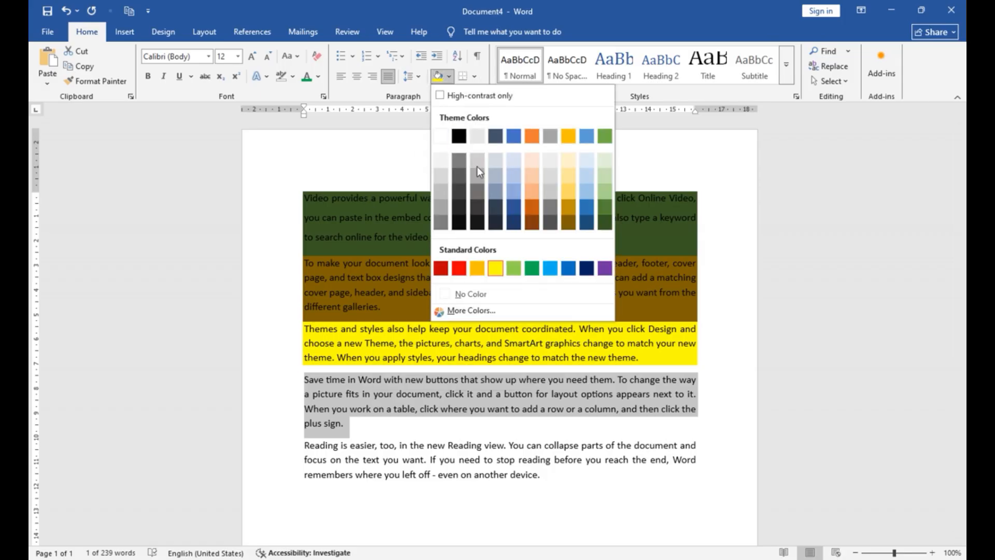
{"action": "left_click", "coordinate": [463, 271]}
Step: Shade the last paragraph with standard yellow
{"action": "triple_click", "coordinate": [474, 451]}
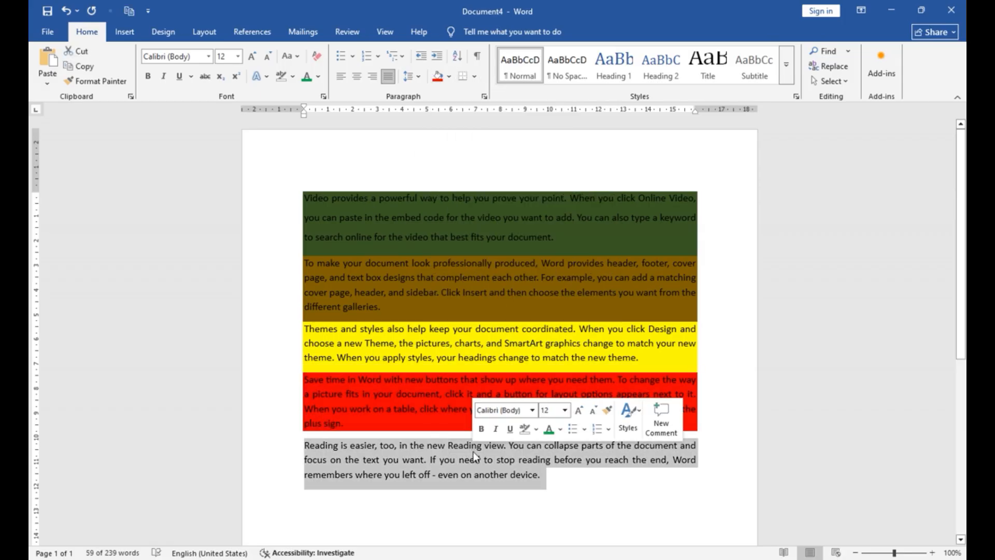
{"action": "left_click", "coordinate": [450, 82]}
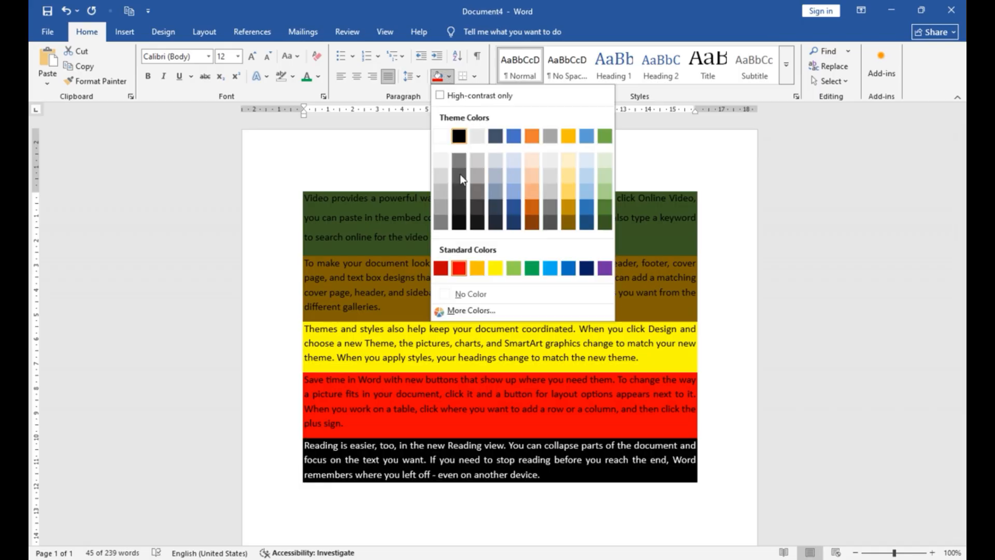
{"action": "left_click", "coordinate": [501, 268]}
{"action": "left_click", "coordinate": [483, 343]}
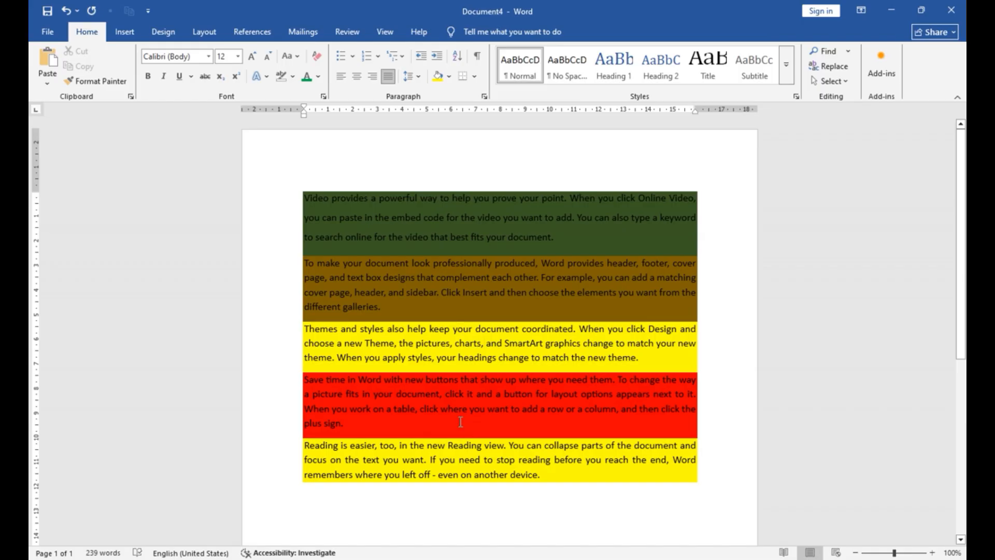
Step: Clear all formatting from the entire document text
{"action": "key", "text": "ctrl+a"}
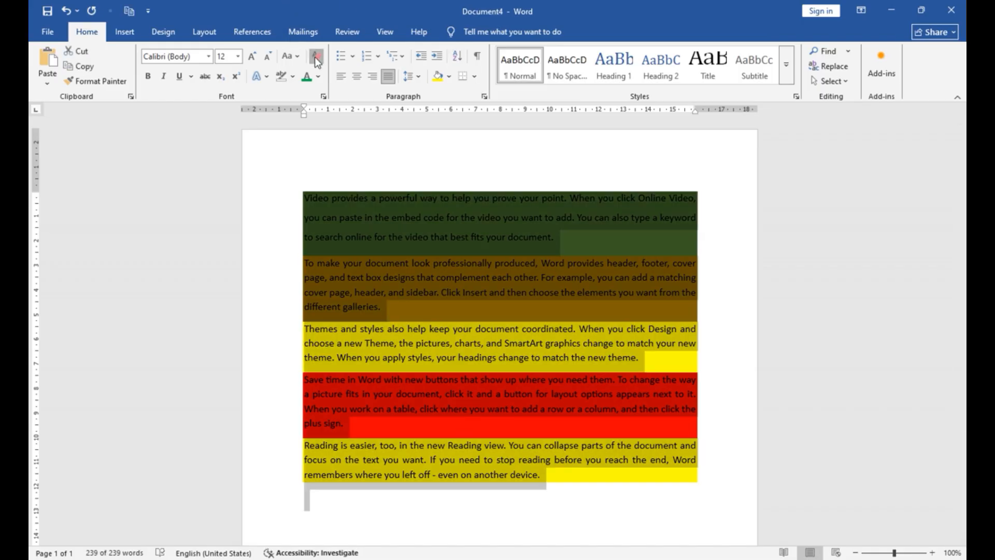
{"action": "left_click", "coordinate": [315, 57]}
{"action": "left_click", "coordinate": [545, 353]}
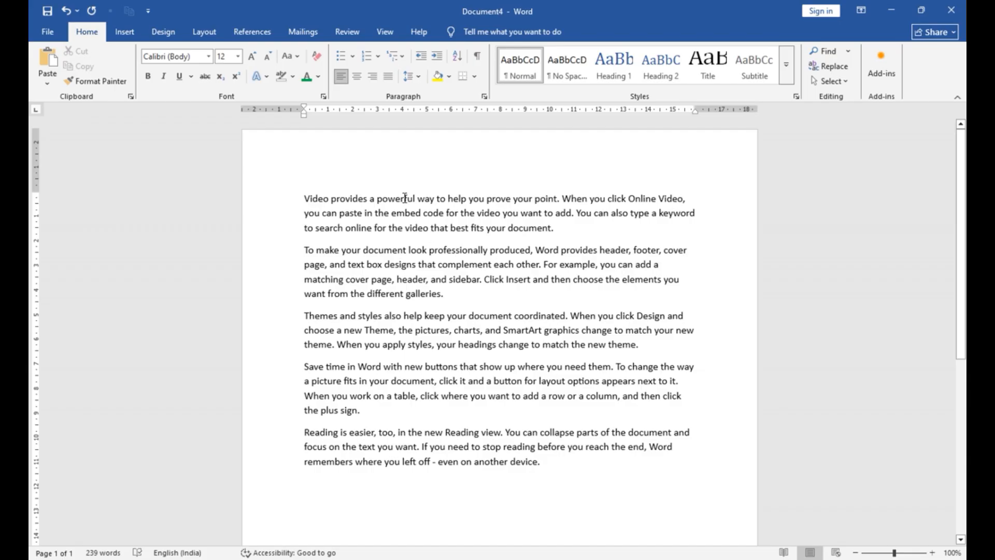
Step: Apply All Borders to every paragraph in the document
{"action": "key", "text": "ctrl+a"}
{"action": "left_click", "coordinate": [474, 77]}
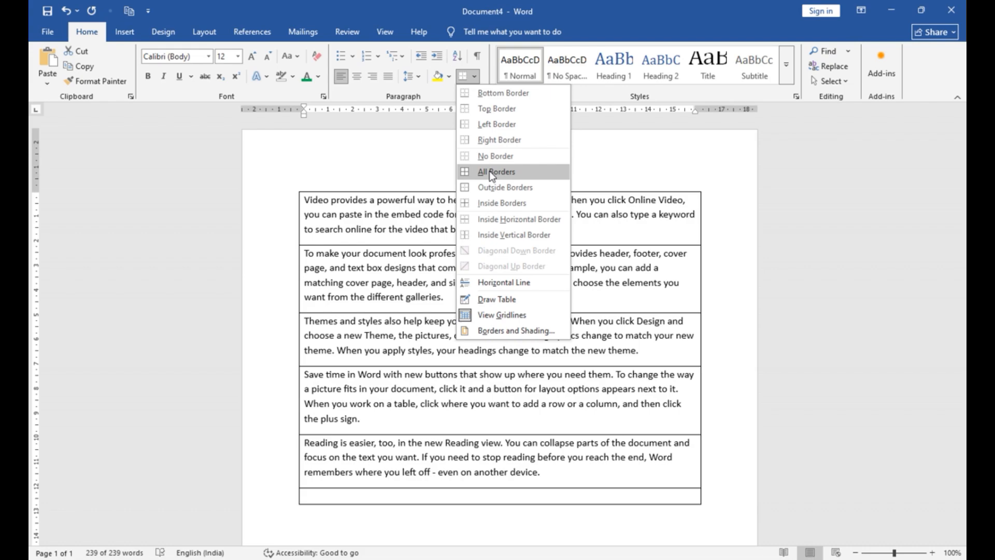
{"action": "left_click", "coordinate": [497, 174]}
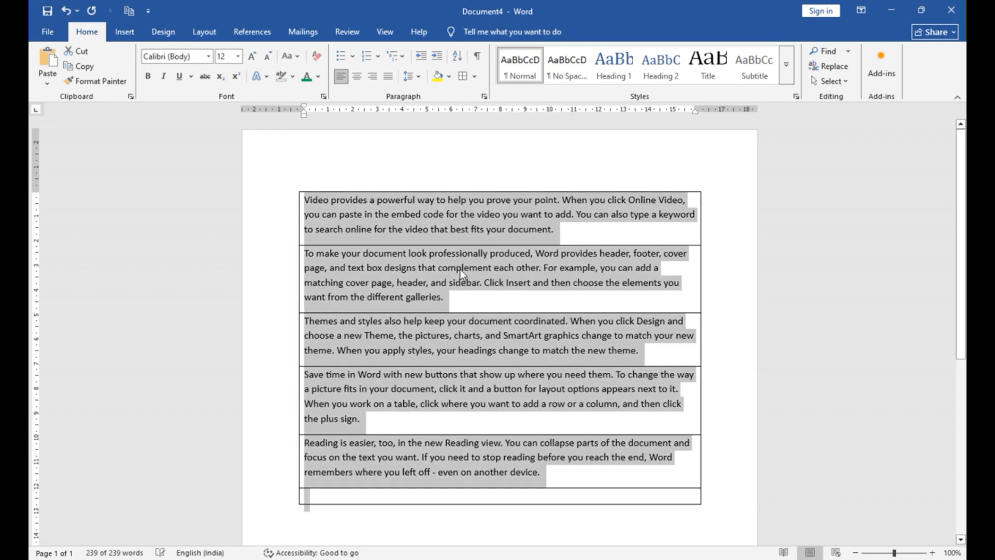
{"action": "left_click", "coordinate": [460, 269]}
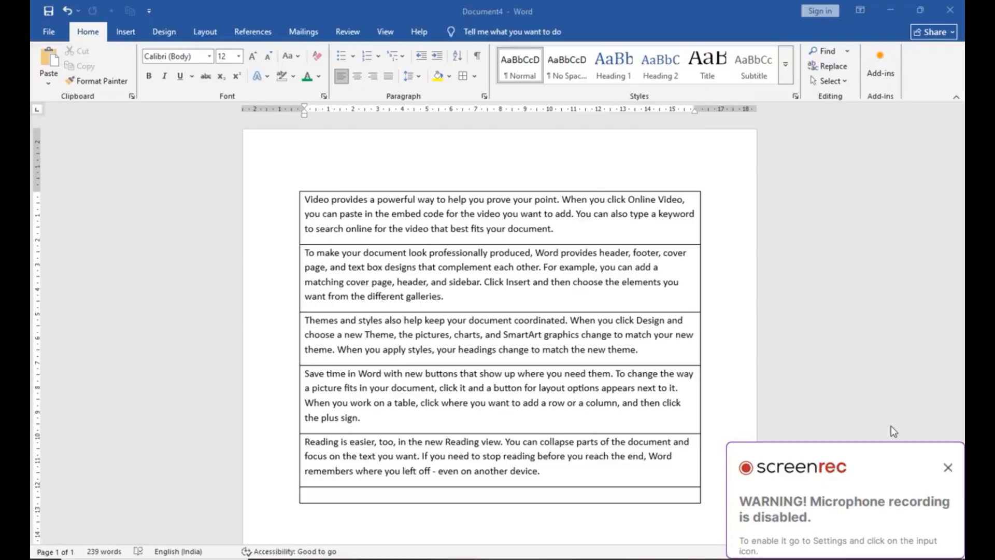
{"action": "left_click", "coordinate": [948, 468]}
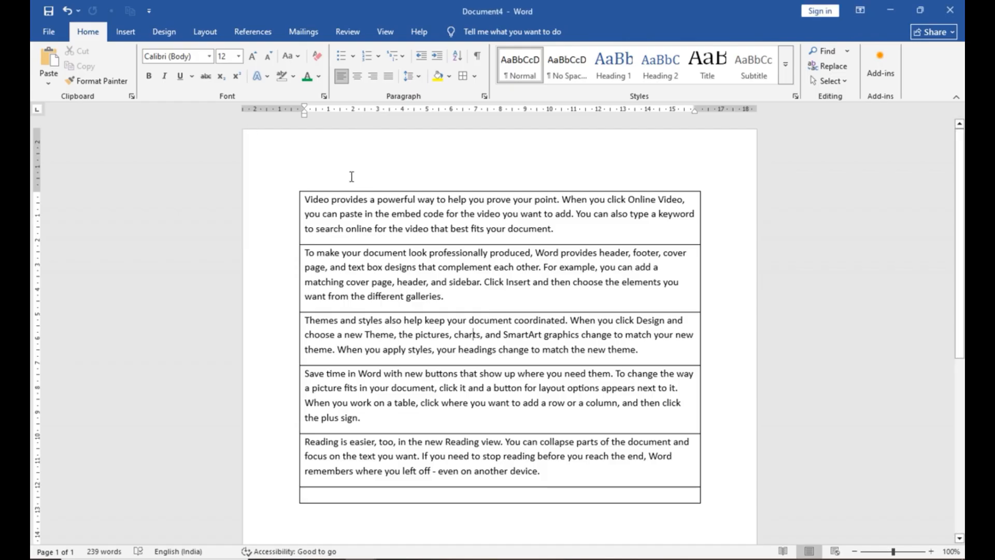
Step: Remove the borders from all the paragraphs with No Border
{"action": "left_click_drag", "start_coordinate": [347, 196], "coordinate": [306, 498]}
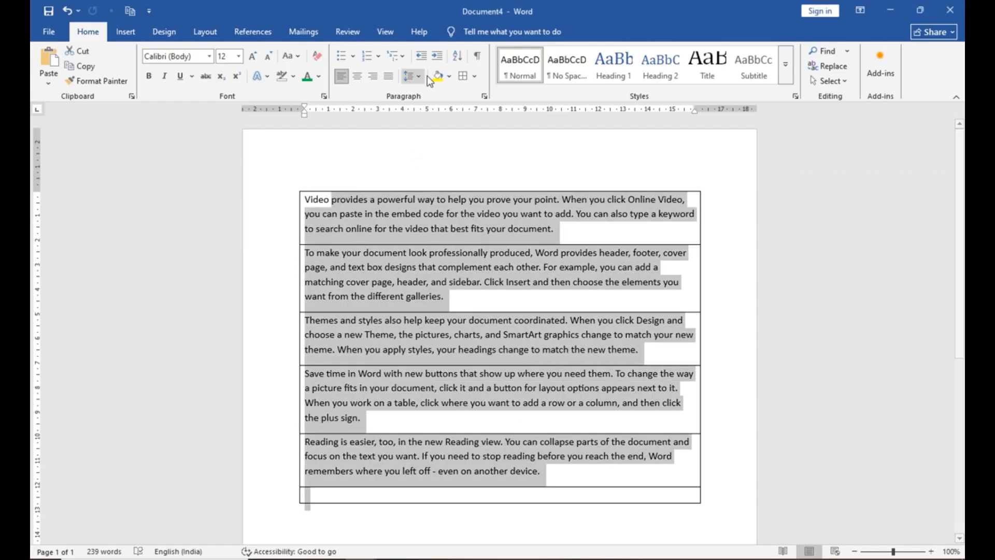
{"action": "left_click", "coordinate": [473, 77]}
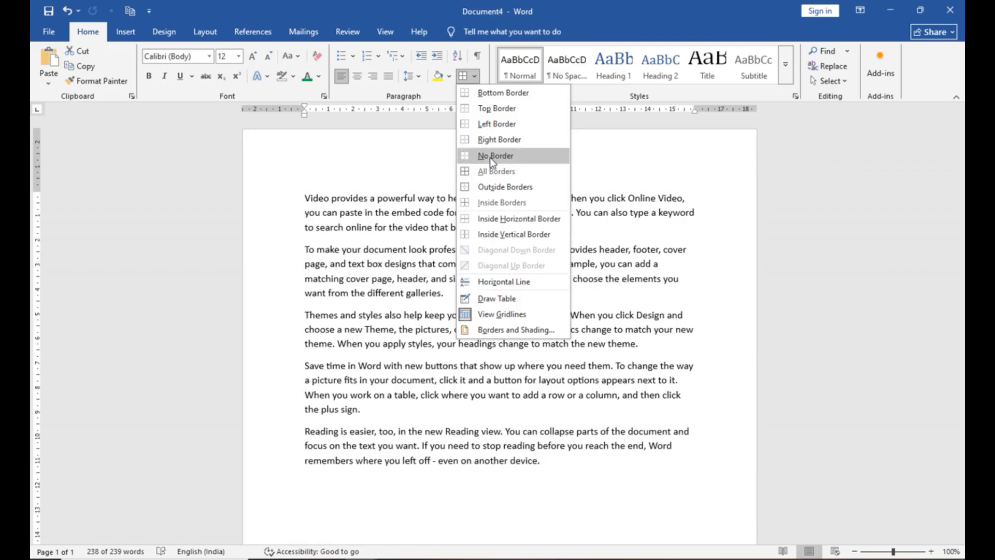
{"action": "left_click", "coordinate": [490, 156]}
{"action": "left_click", "coordinate": [478, 268]}
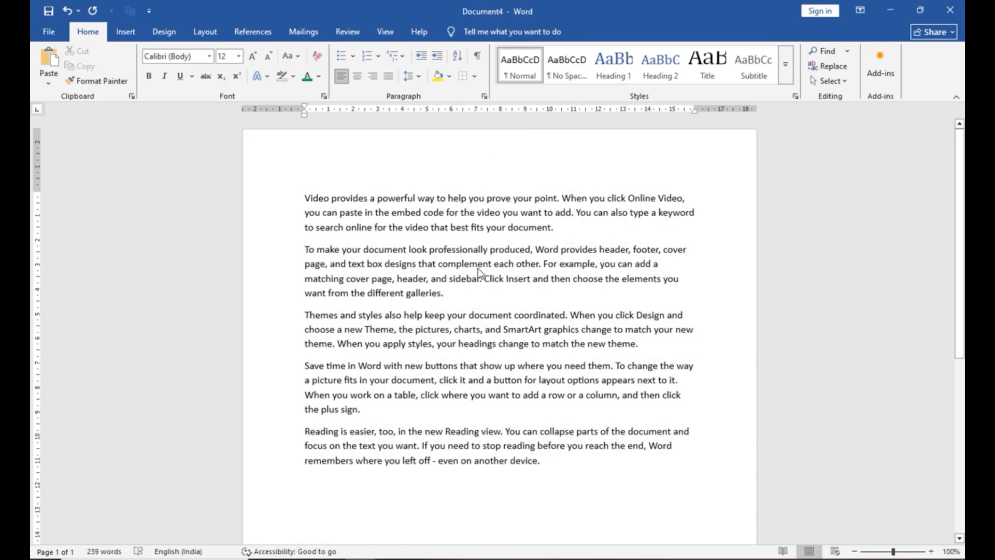
Step: Add a top border to the first paragraph and another to the third paragraph, starting with "Themes and styles"
{"action": "triple_click", "coordinate": [363, 213]}
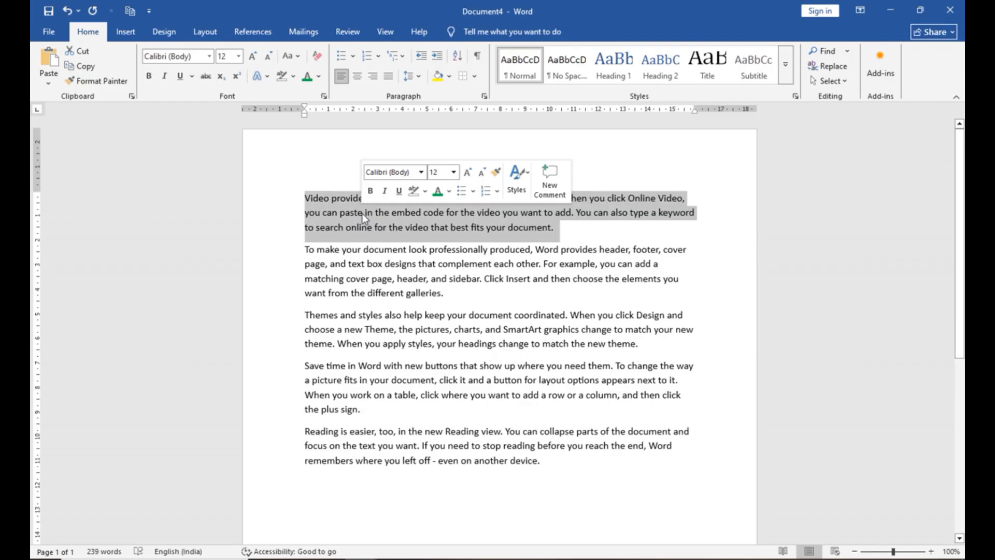
{"action": "left_click", "coordinate": [472, 77]}
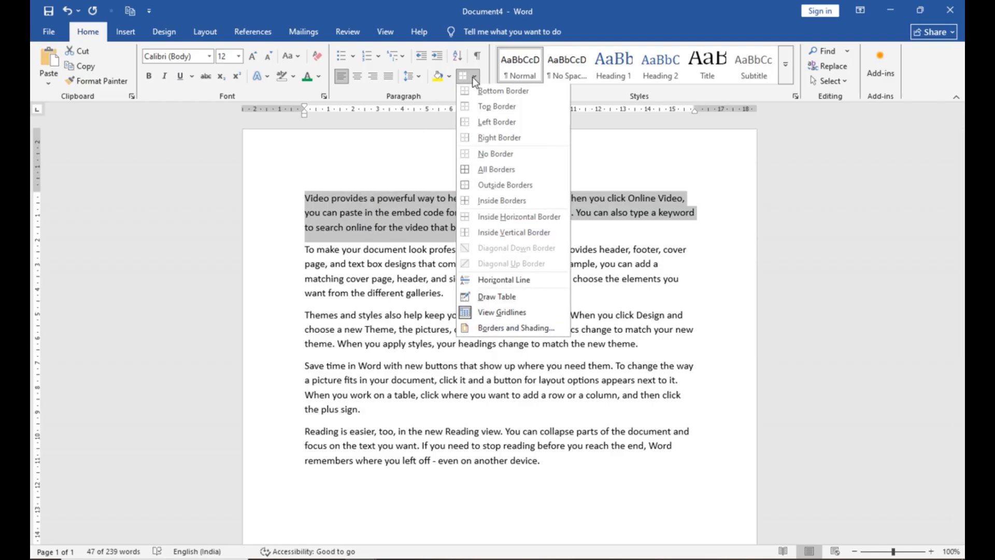
{"action": "left_click", "coordinate": [480, 109]}
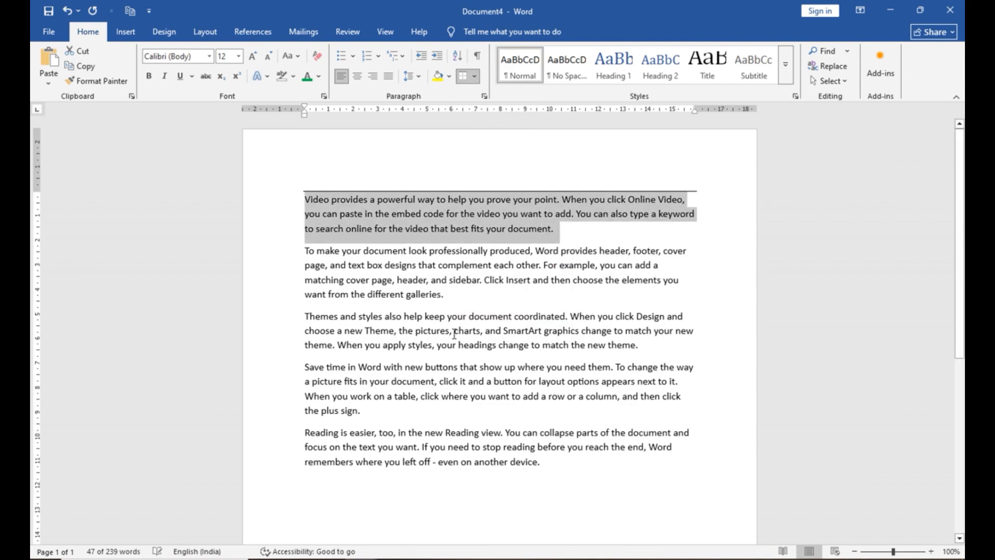
{"action": "triple_click", "coordinate": [448, 316]}
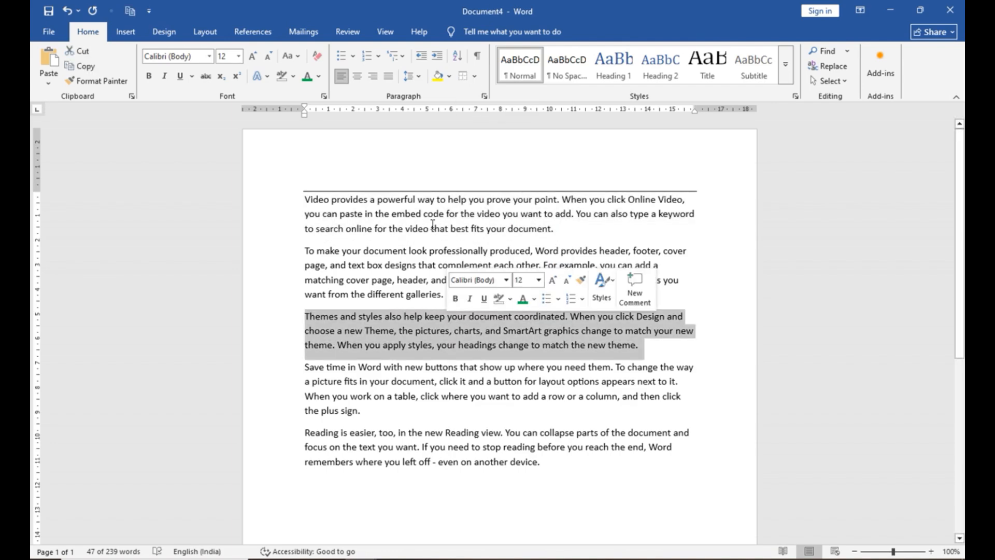
{"action": "left_click", "coordinate": [474, 77]}
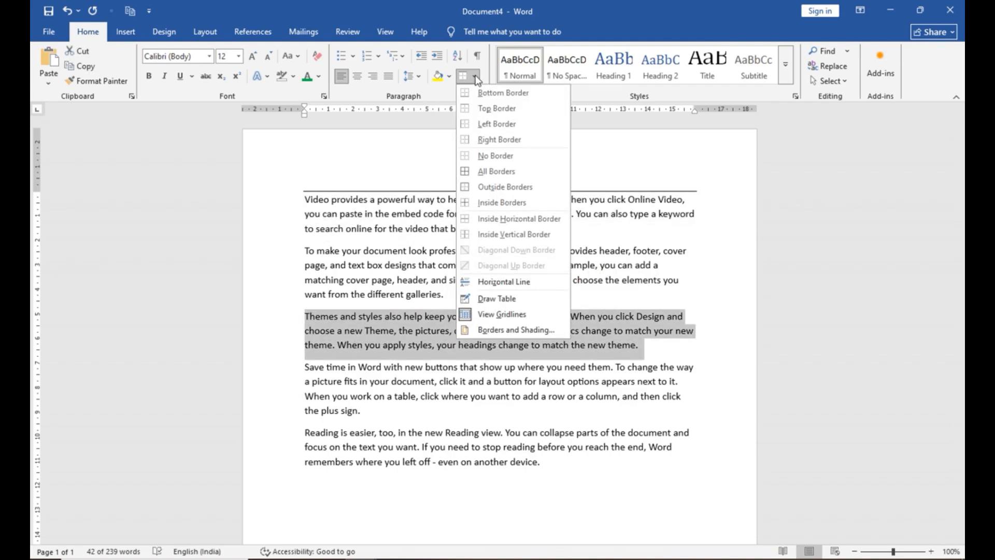
{"action": "left_click", "coordinate": [478, 109]}
Step: Apply a top border to the second paragraph, starting with "To make your document"
{"action": "double_click", "coordinate": [482, 268]}
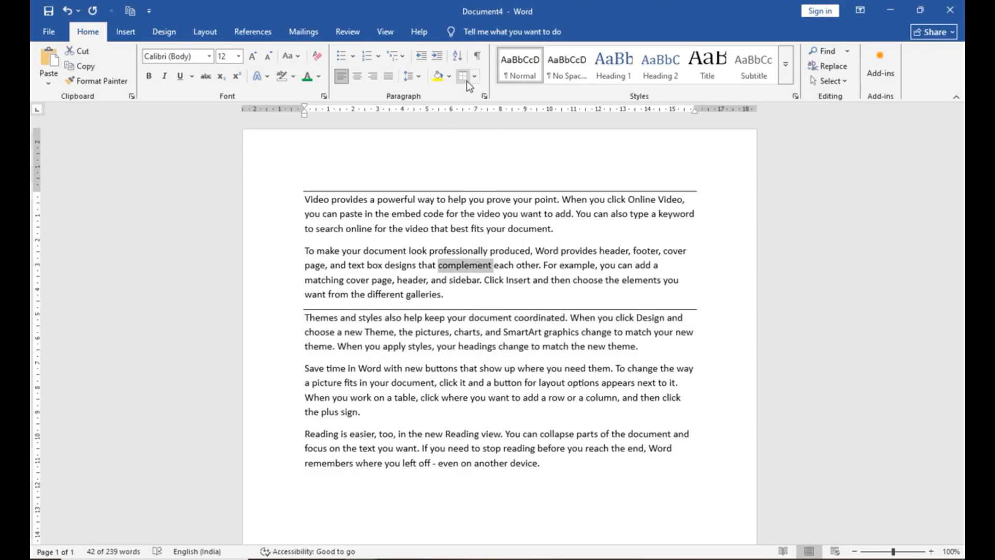
{"action": "triple_click", "coordinate": [400, 270]}
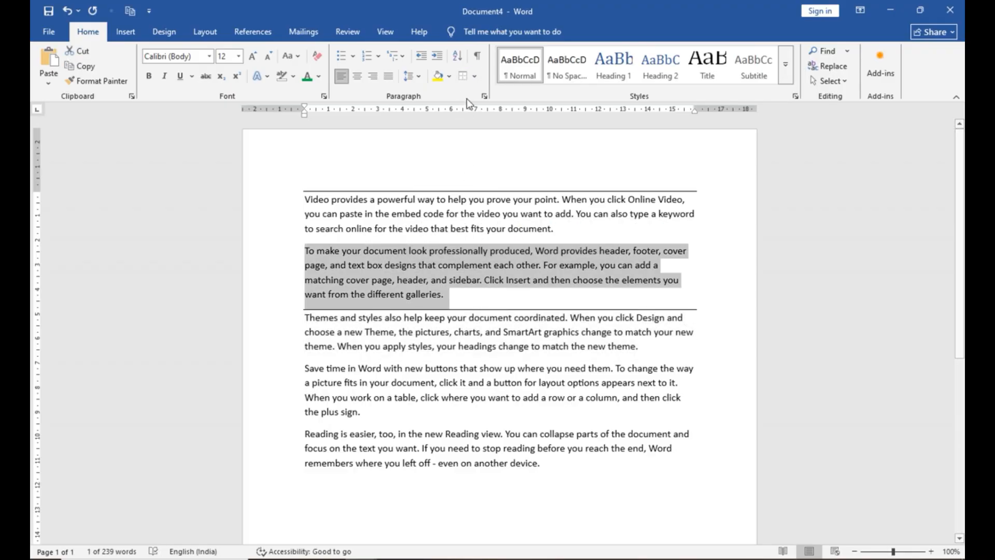
{"action": "left_click", "coordinate": [474, 76]}
{"action": "left_click", "coordinate": [480, 107]}
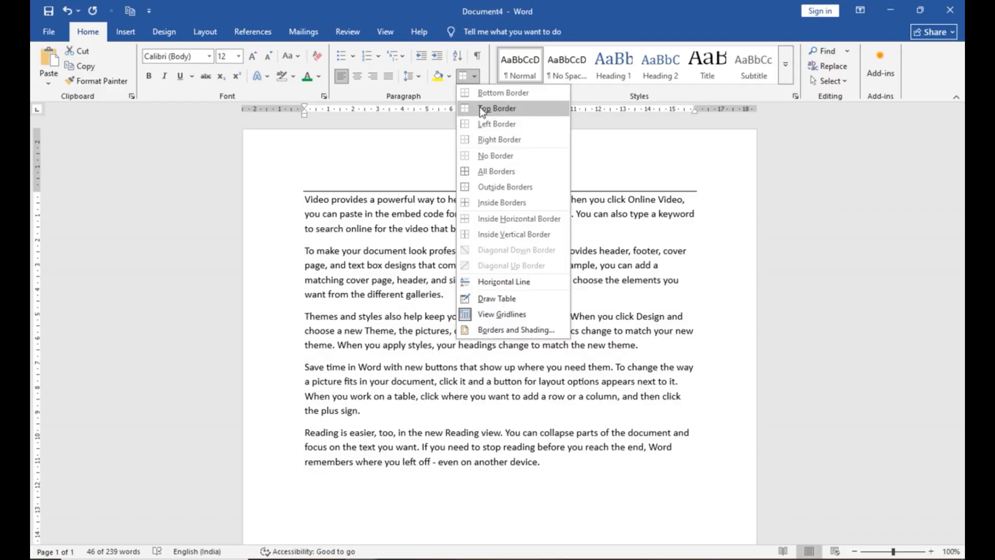
Step: Apply a right border to the fourth paragraph, starting with "Save time in Word"
{"action": "left_click", "coordinate": [449, 371]}
{"action": "triple_click", "coordinate": [446, 369]}
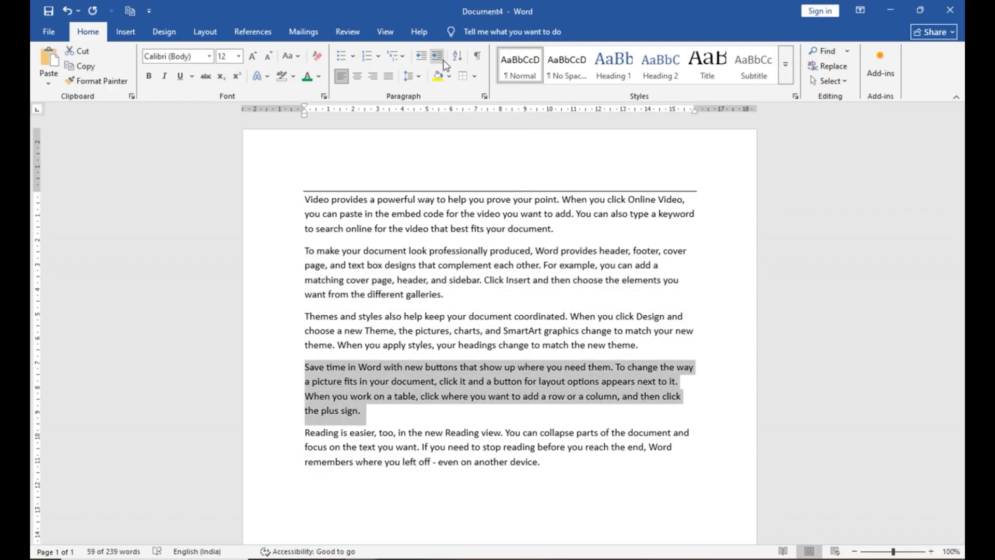
{"action": "left_click", "coordinate": [474, 76]}
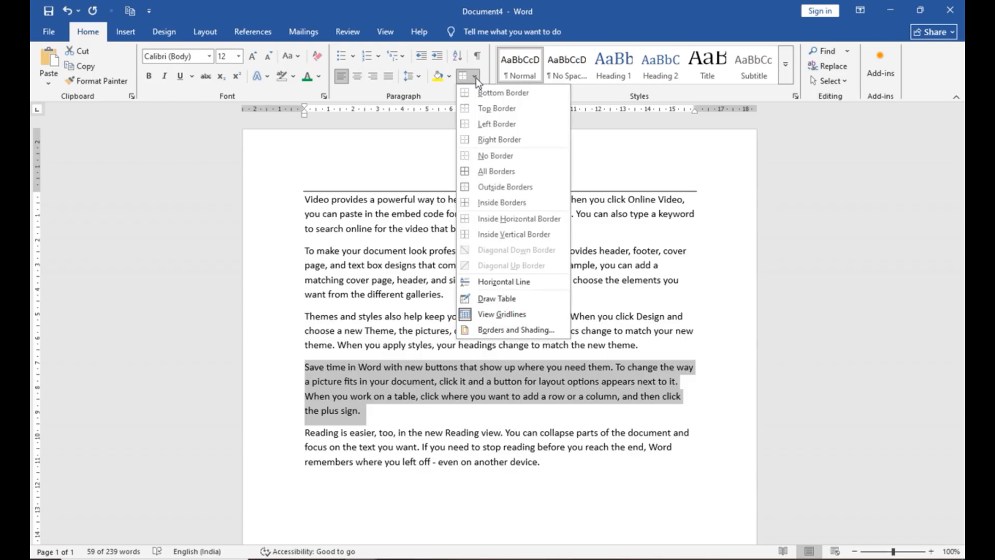
{"action": "left_click", "coordinate": [476, 136]}
Step: Apply a left border to the third paragraph, starting with "Themes and styles"
{"action": "triple_click", "coordinate": [434, 322]}
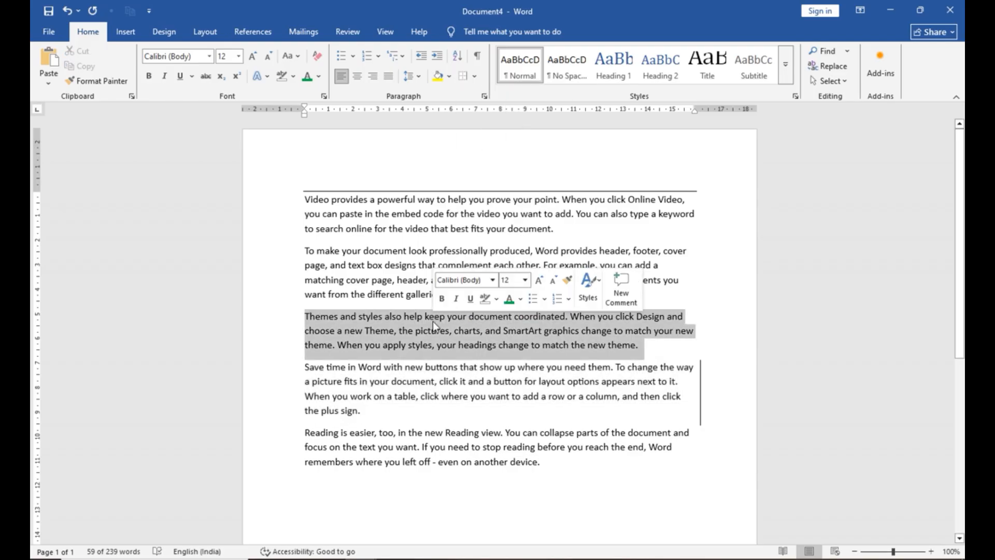
{"action": "left_click", "coordinate": [475, 78]}
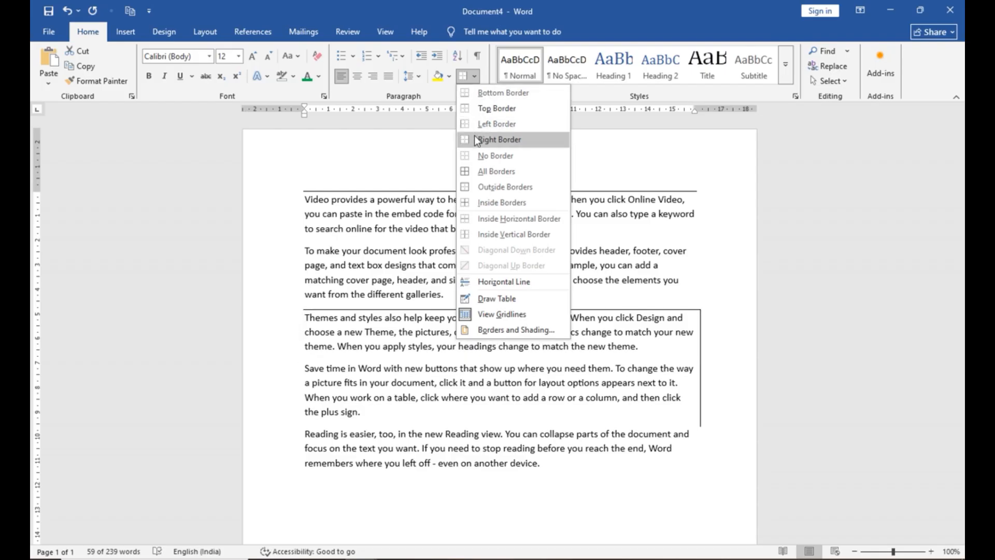
{"action": "left_click", "coordinate": [483, 126]}
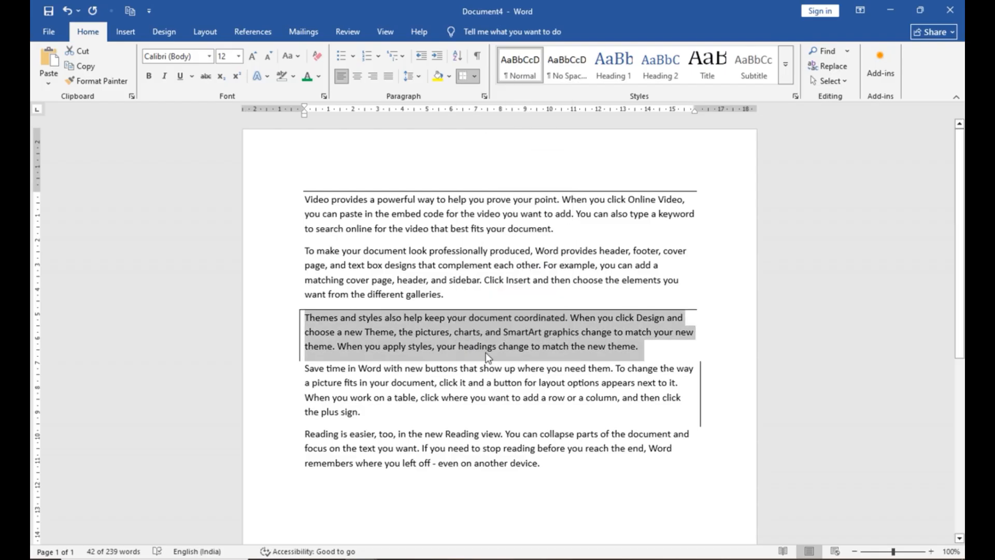
Step: Apply a bottom border to the last paragraph, starting with "Reading is easier"
{"action": "left_click", "coordinate": [479, 368]}
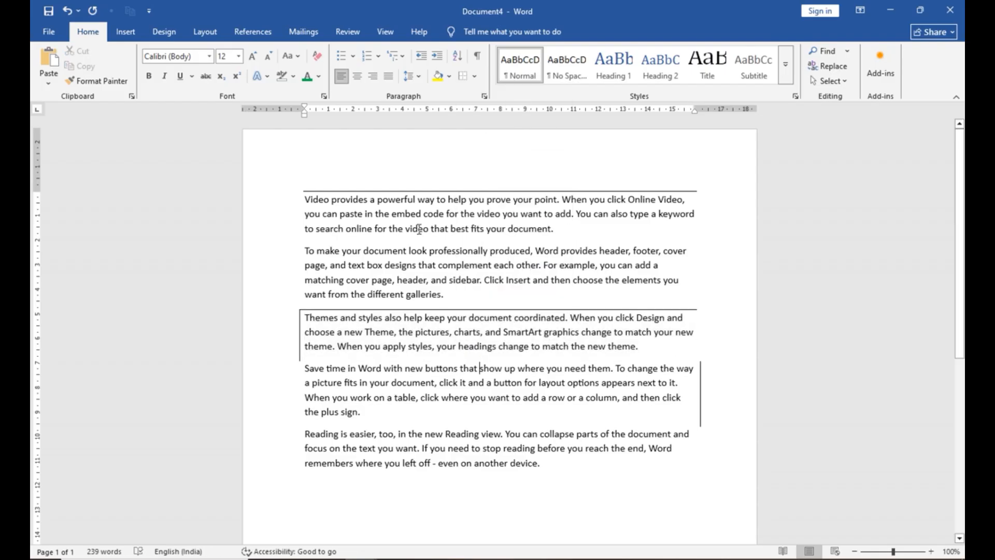
{"action": "triple_click", "coordinate": [437, 446]}
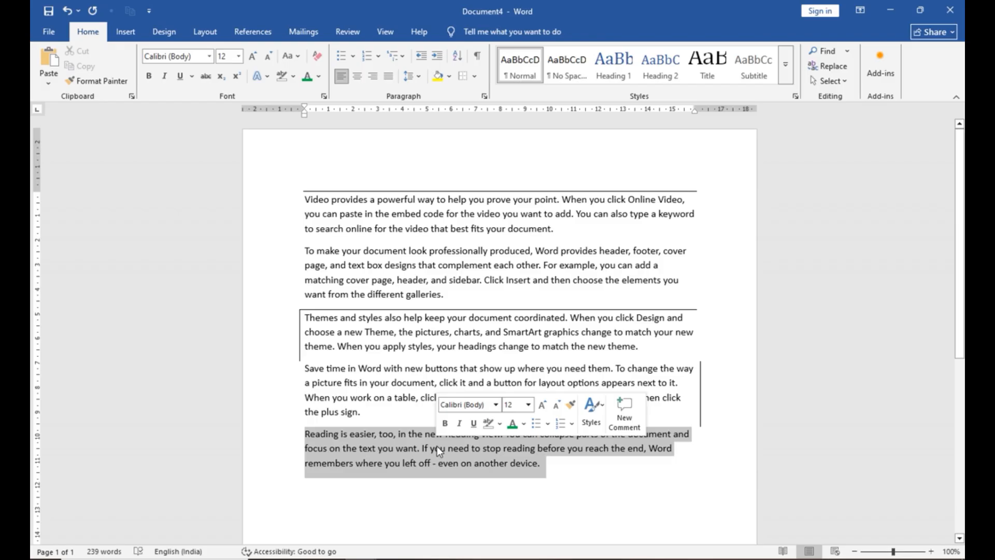
{"action": "left_click", "coordinate": [475, 77]}
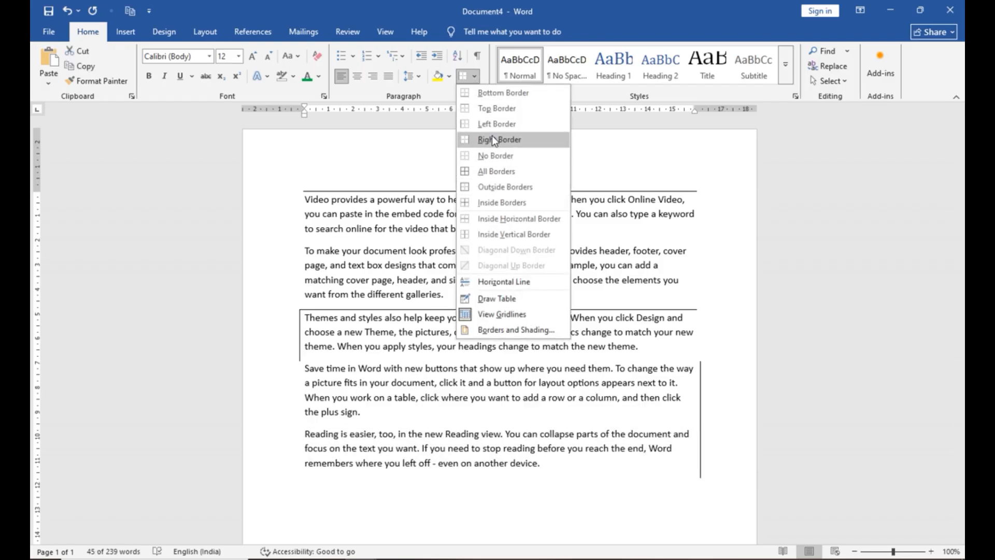
{"action": "left_click", "coordinate": [494, 93]}
{"action": "left_click", "coordinate": [489, 433]}
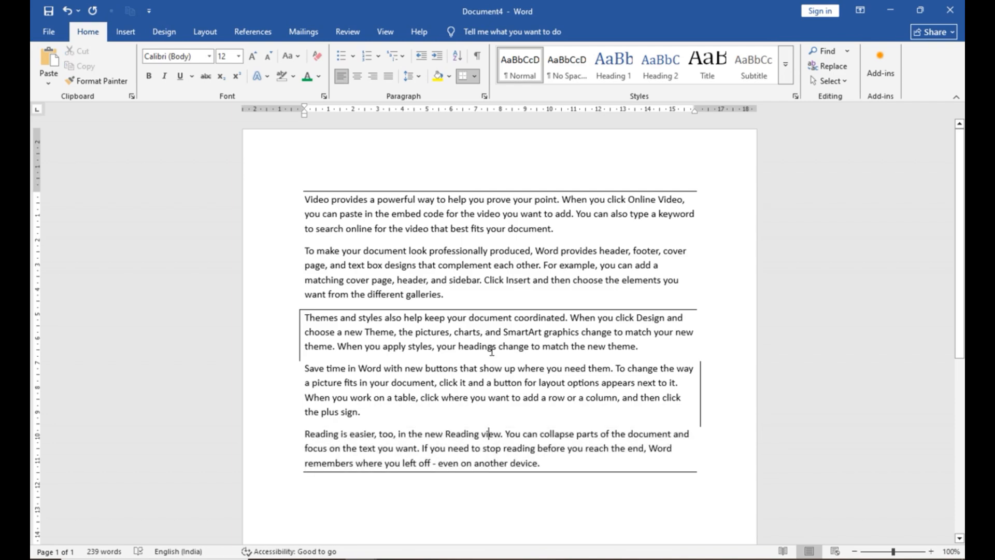
Step: Apply All Borders to every paragraph in the document
{"action": "key", "text": "ctrl+a"}
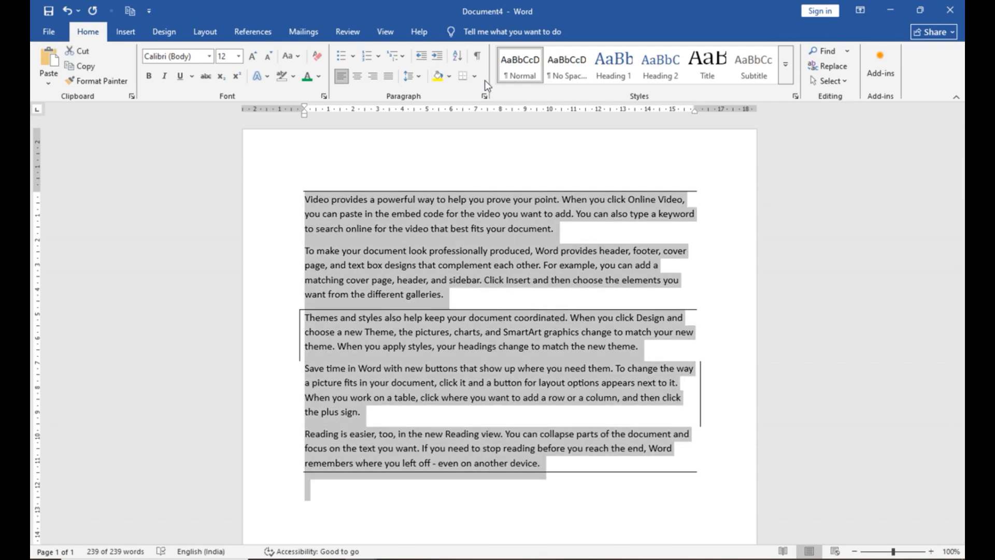
{"action": "left_click", "coordinate": [476, 76]}
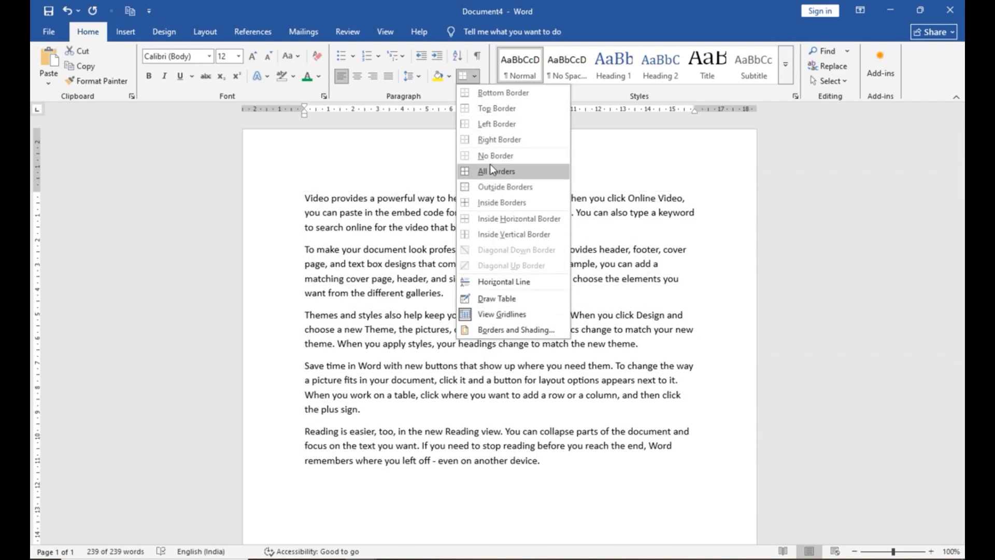
{"action": "left_click", "coordinate": [490, 171]}
{"action": "left_click", "coordinate": [470, 228]}
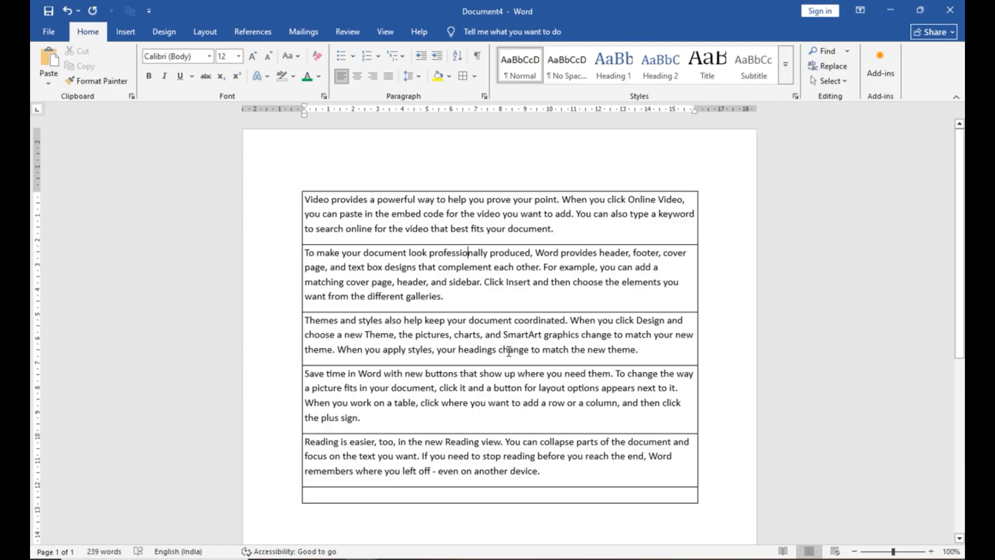
Step: Create a blank document and enter three first names in it, each on its own line
{"action": "key", "text": "ctrl+n"}
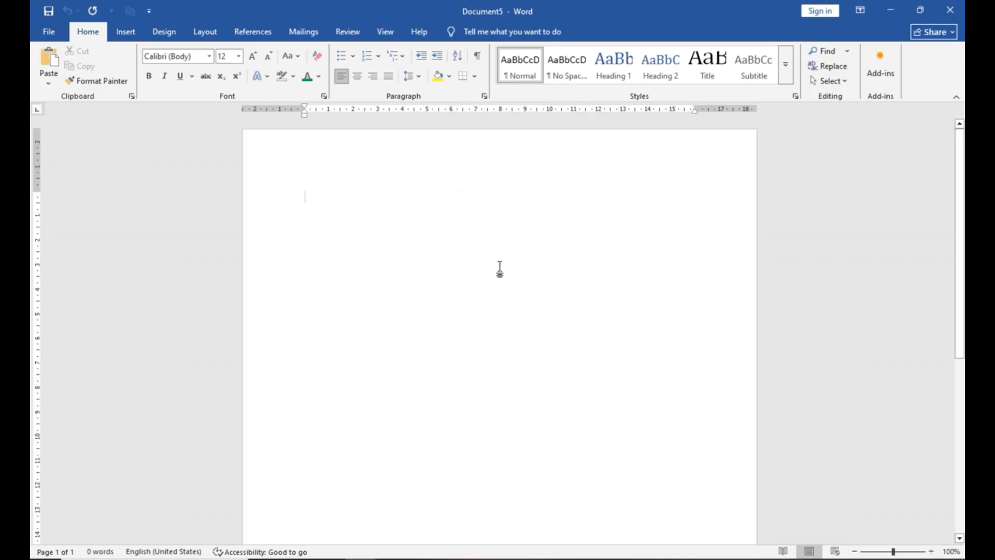
{"action": "type", "text": "nad"}
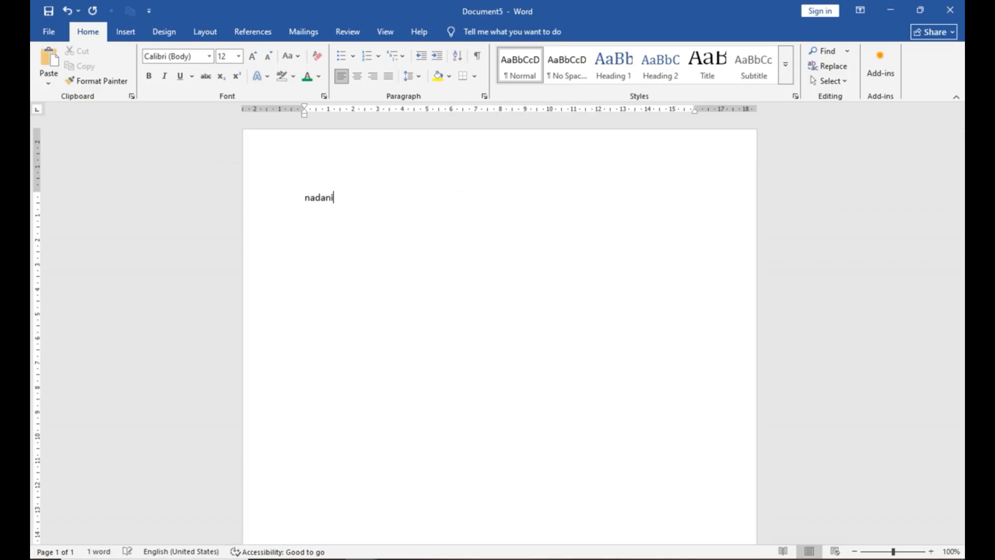
{"action": "type", "text": "ani"}
{"action": "key", "text": "Return"}
{"action": "type", "text": "kaj"}
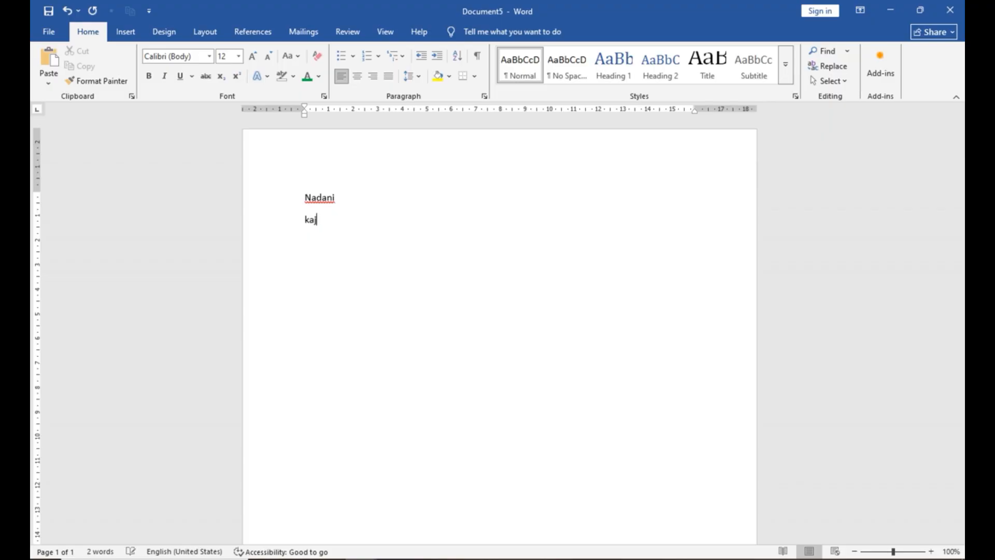
{"action": "type", "text": "al"}
{"action": "key", "text": "Return"}
{"action": "type", "text": "sachin"}
{"action": "key", "text": "Return"}
Step: Sort the three names by paragraphs as text in ascending order, with no header row
{"action": "left_click_drag", "start_coordinate": [360, 240], "coordinate": [251, 186]}
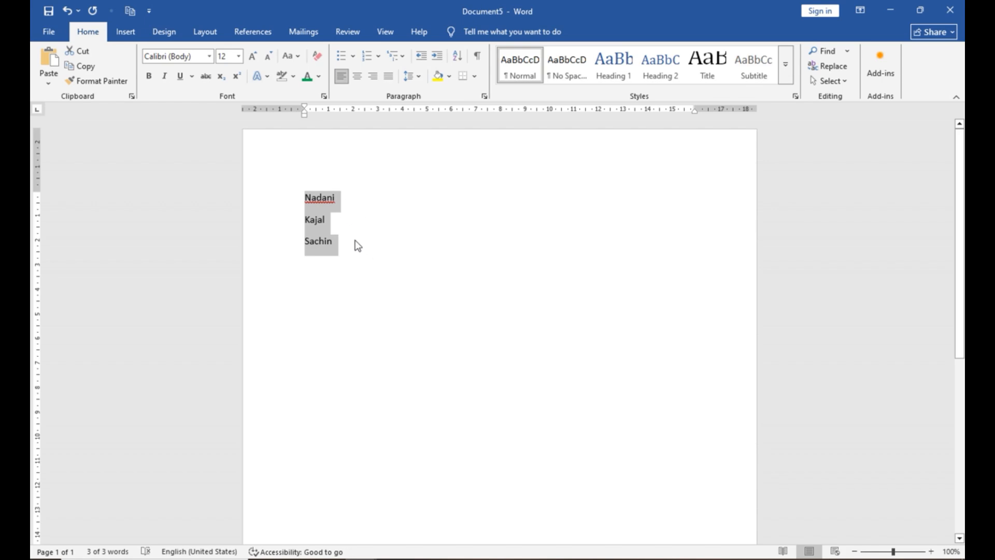
{"action": "left_click", "coordinate": [457, 56]}
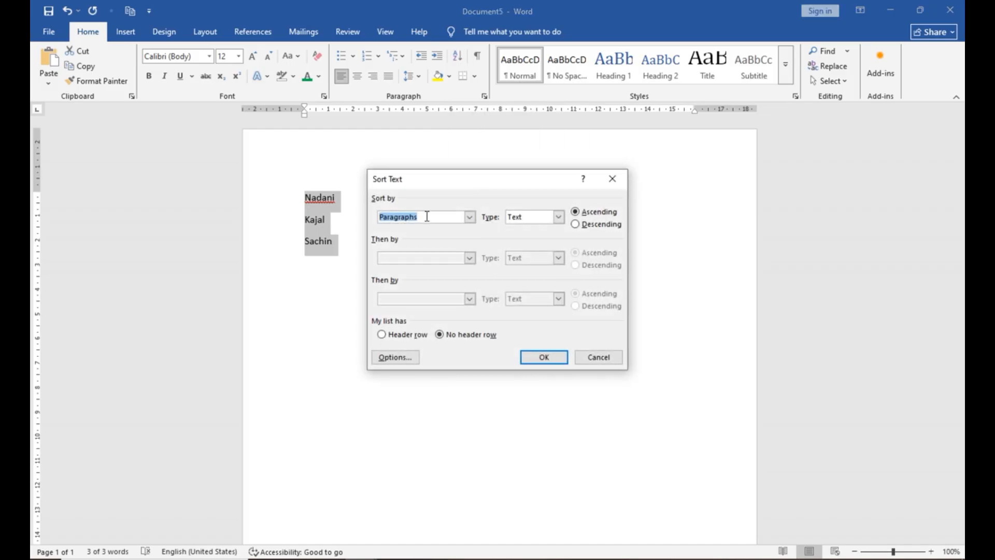
{"action": "left_click", "coordinate": [596, 225]}
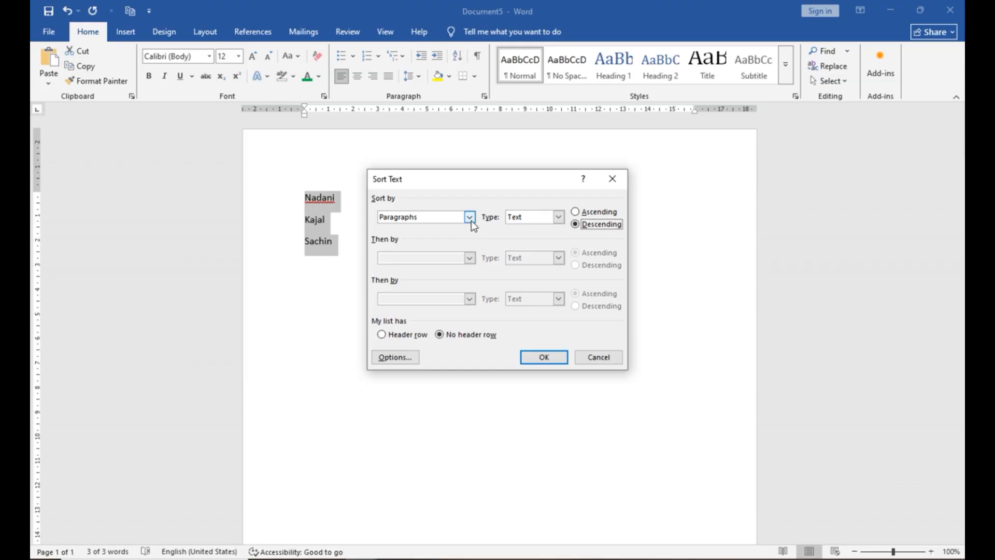
{"action": "left_click", "coordinate": [588, 216]}
{"action": "left_click", "coordinate": [584, 225]}
{"action": "left_click", "coordinate": [586, 213]}
{"action": "left_click", "coordinate": [592, 212]}
{"action": "left_click", "coordinate": [543, 358]}
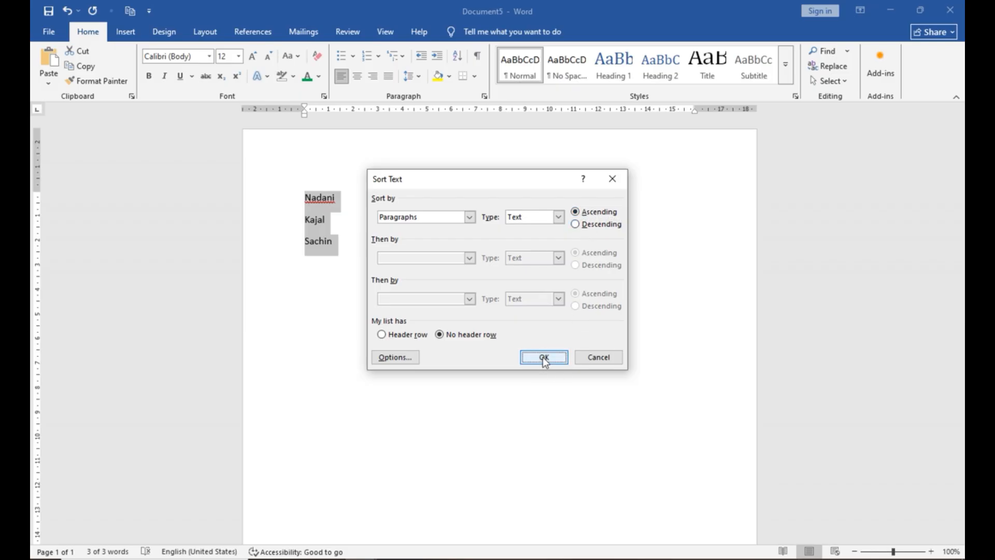
Step: Correct the spelling of the misspelled name on the second line of the sorted list
{"action": "left_click", "coordinate": [313, 220]}
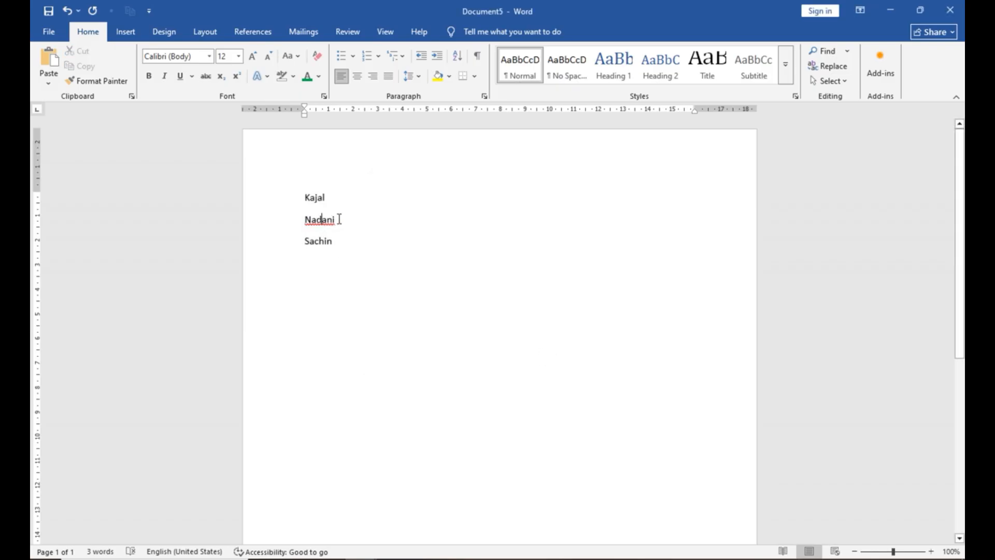
{"action": "double_click", "coordinate": [327, 219]}
{"action": "type", "text": "nandani"}
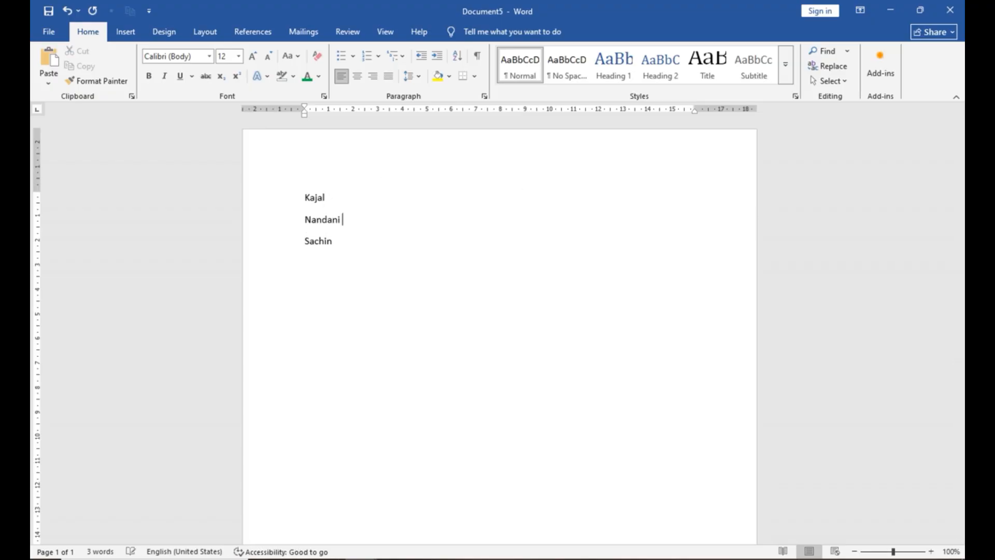
{"action": "left_click", "coordinate": [336, 250]}
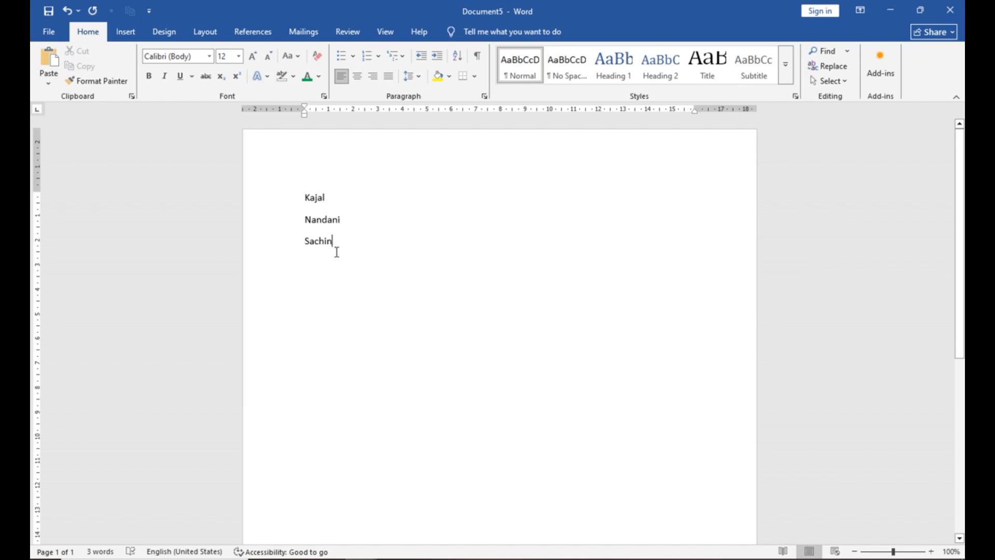
{"action": "left_click_drag", "start_coordinate": [339, 239], "coordinate": [282, 182]}
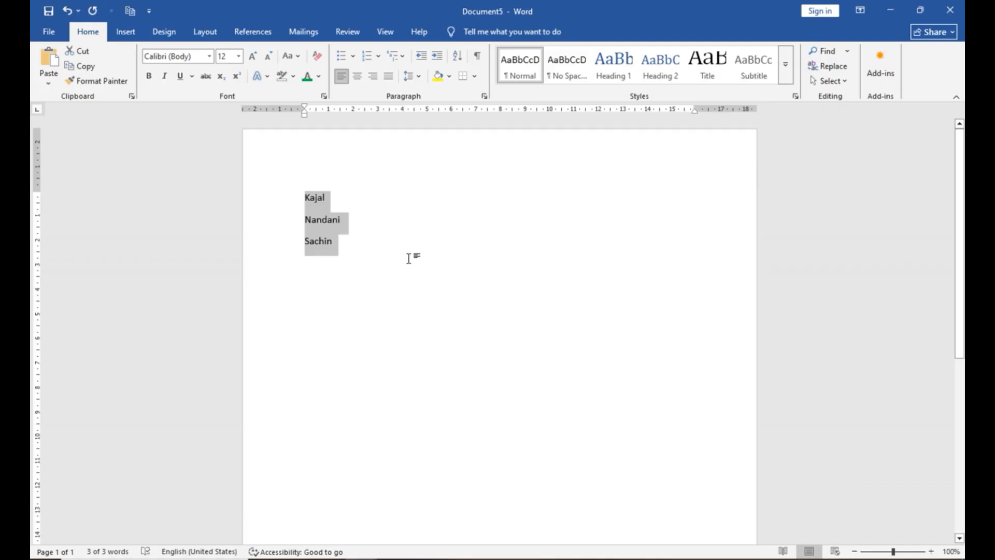
{"action": "left_click", "coordinate": [392, 258]}
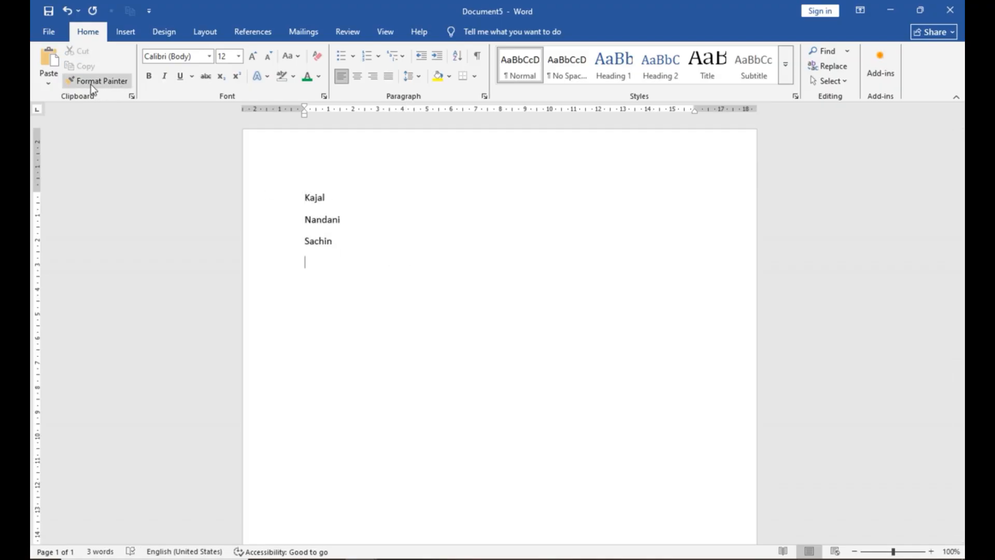
{"action": "left_click", "coordinate": [377, 220]}
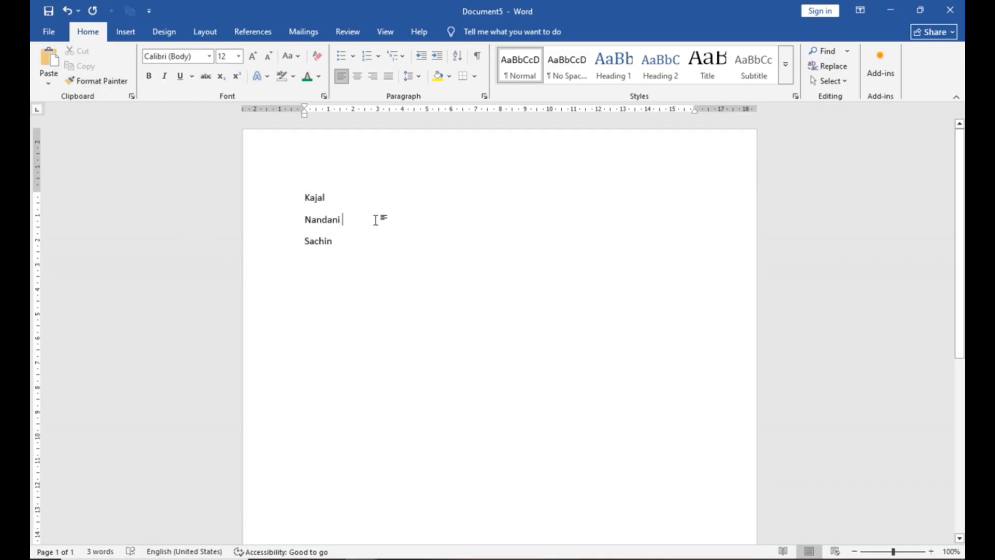
Step: Create another blank document and fill it with sample paragraphs using =rand()
{"action": "key", "text": "ctrl+n"}
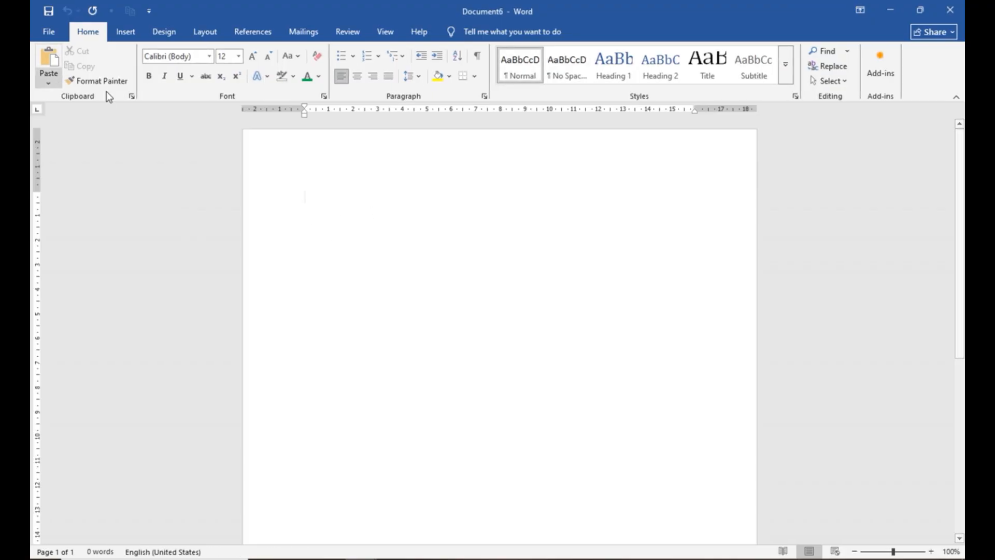
{"action": "type", "text": "=r"}
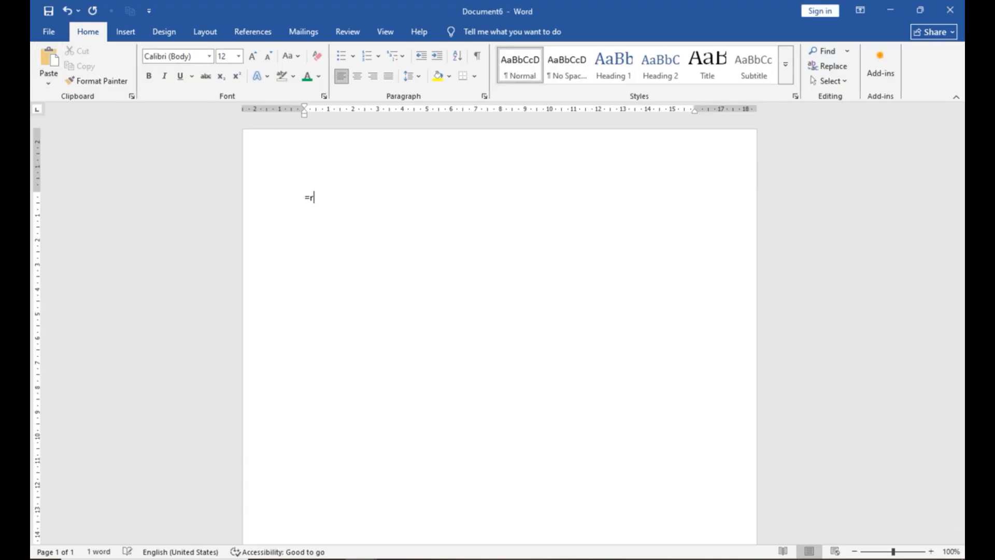
{"action": "type", "text": "and()"}
{"action": "key", "text": "Return"}
Step: Make the text from the first paragraph through "Click Insert" in the second paragraph bold, italic and underlined
{"action": "left_click_drag", "start_coordinate": [320, 200], "coordinate": [523, 280]}
{"action": "left_click", "coordinate": [149, 76]}
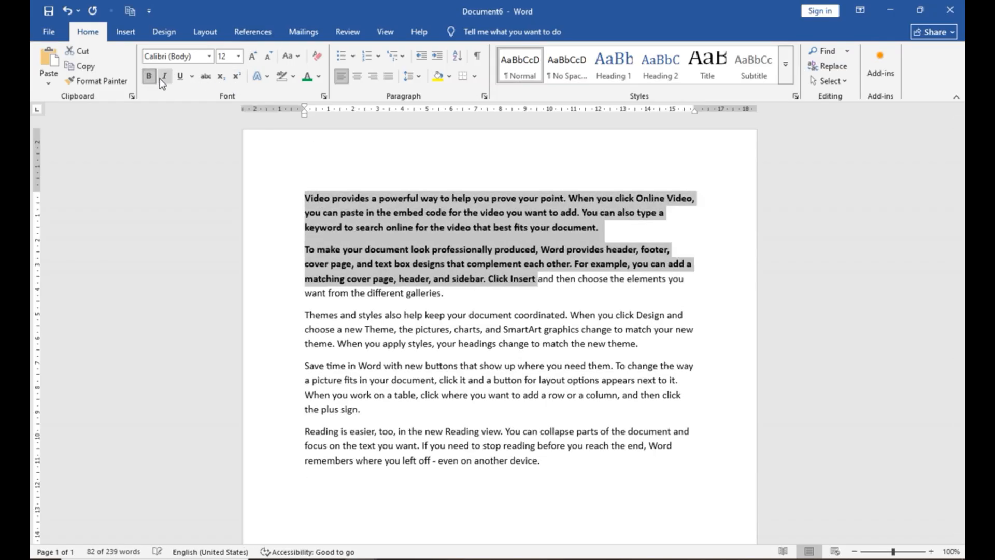
{"action": "left_click", "coordinate": [165, 76]}
{"action": "left_click", "coordinate": [182, 77]}
Step: Set the bold passage in the first two paragraphs to the Algerian font and the standard light green font color
{"action": "left_click", "coordinate": [210, 56]}
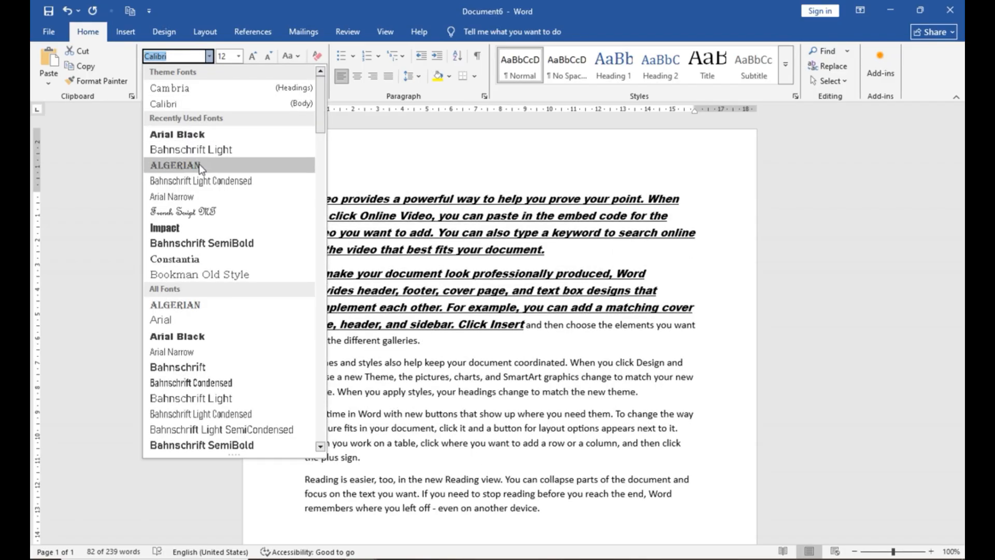
{"action": "left_click", "coordinate": [199, 165]}
{"action": "left_click", "coordinate": [318, 76]}
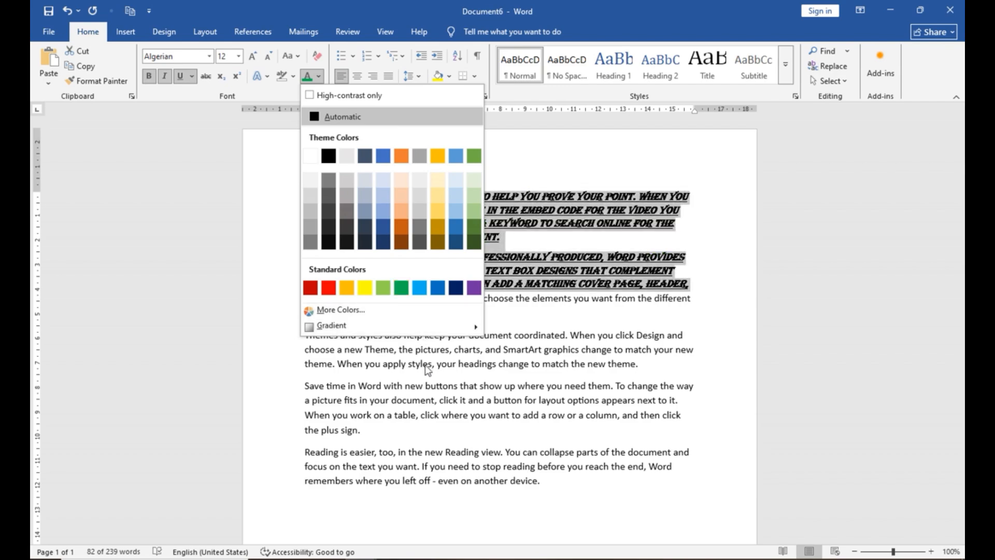
{"action": "left_click", "coordinate": [383, 287]}
{"action": "left_click", "coordinate": [488, 298]}
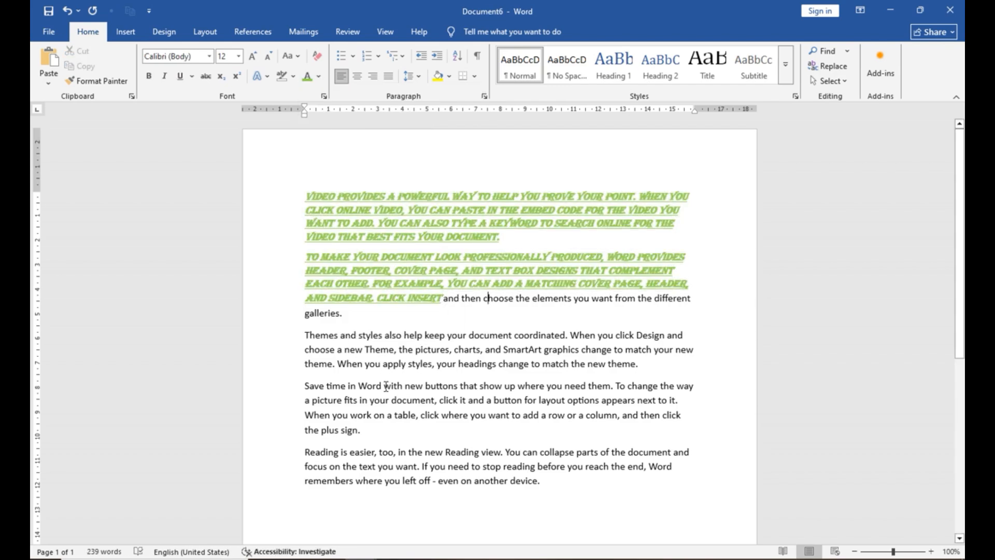
{"action": "left_click_drag", "start_coordinate": [306, 386], "coordinate": [379, 435]}
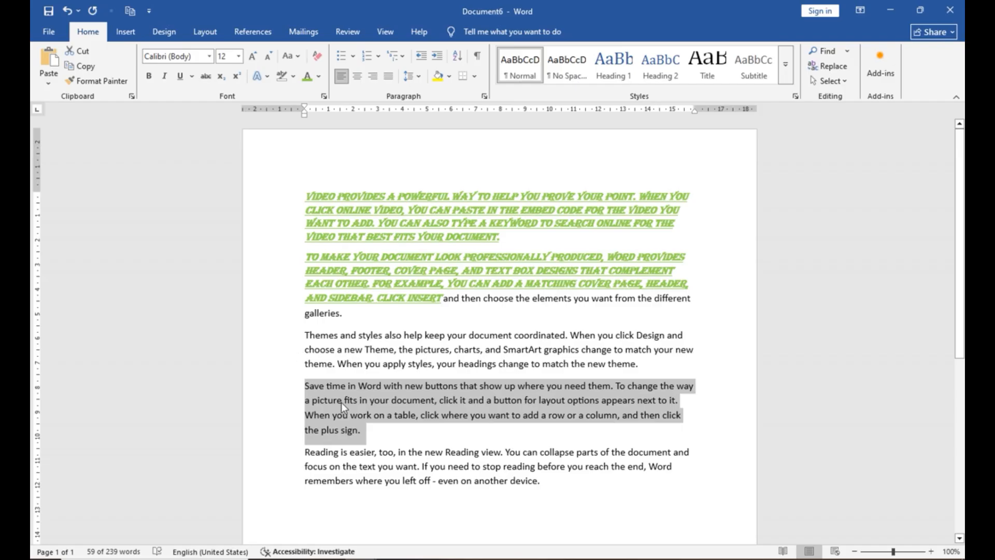
{"action": "left_click", "coordinate": [390, 384]}
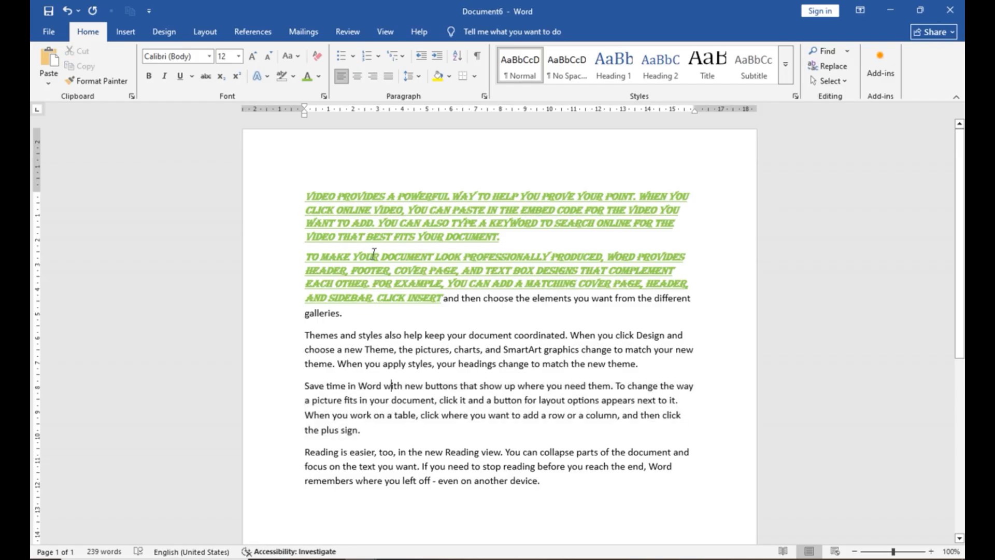
{"action": "left_click_drag", "start_coordinate": [355, 255], "coordinate": [426, 270]}
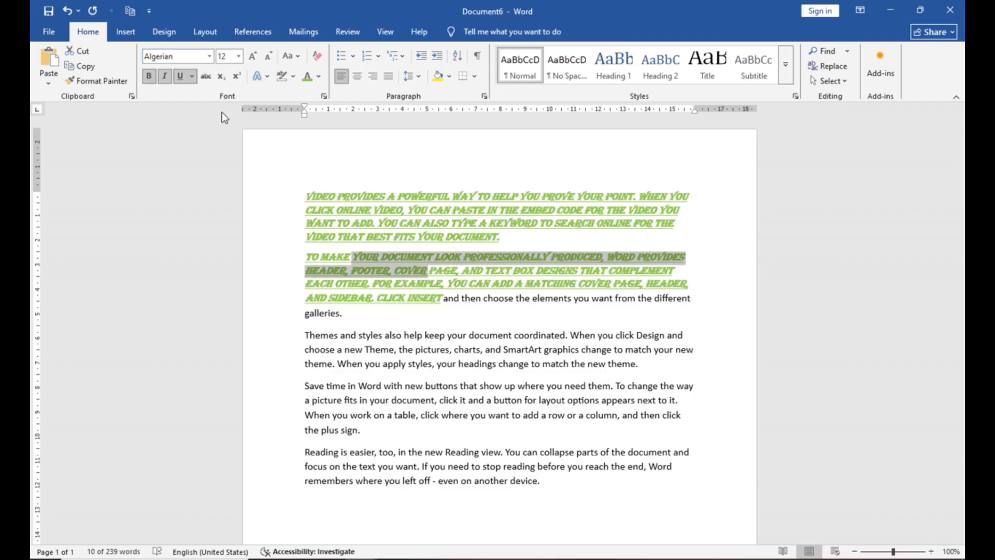
Step: Copy the first paragraph's formatting with Format Painter onto the third paragraph, from "Themes and styles" through "When you apply styles, your"
{"action": "left_click_drag", "start_coordinate": [337, 195], "coordinate": [390, 231]}
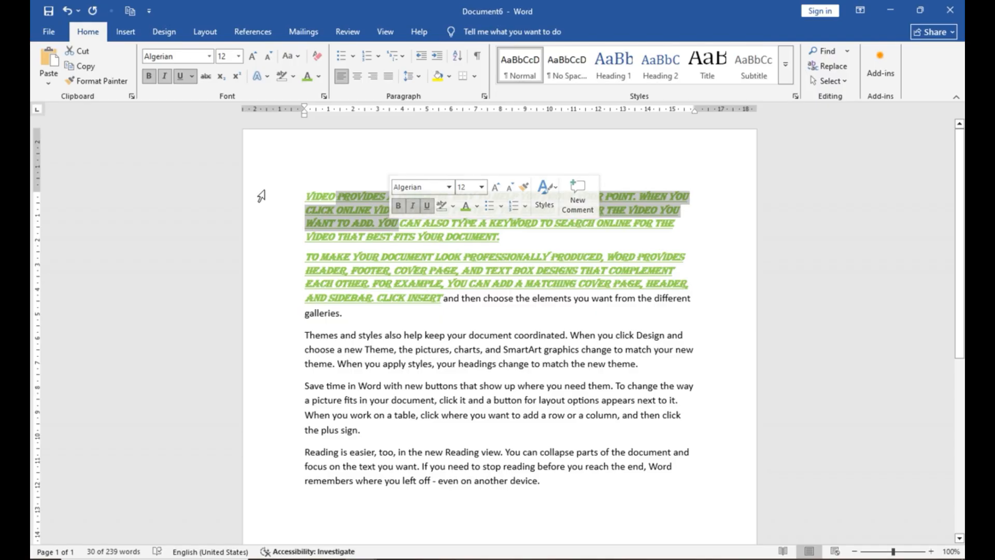
{"action": "left_click", "coordinate": [93, 81]}
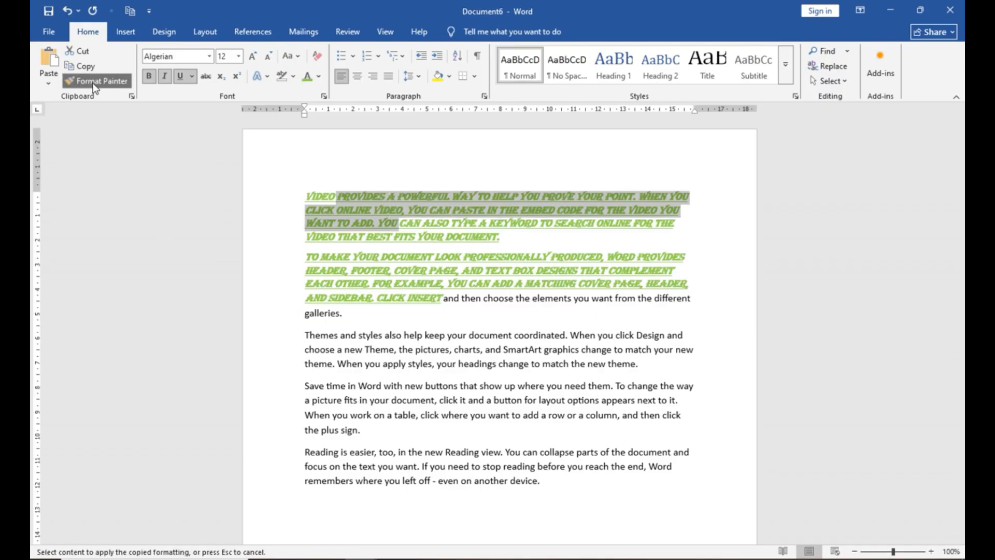
{"action": "mouse_move", "coordinate": [305, 335]}
{"action": "left_mouse_down"}
{"action": "mouse_move", "coordinate": [399, 365]}
{"action": "mouse_move", "coordinate": [447, 367]}
{"action": "left_mouse_up"}
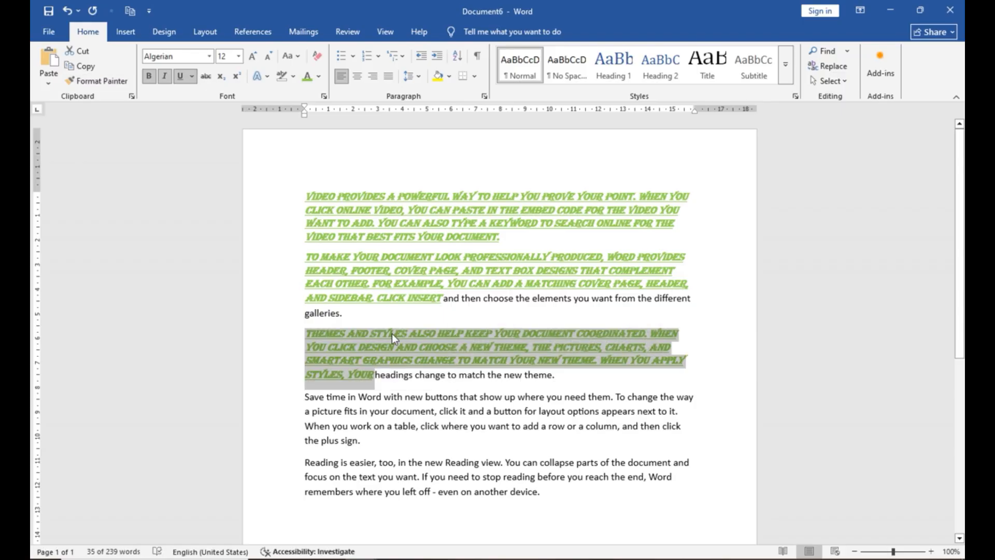
{"action": "left_click", "coordinate": [427, 419]}
Step: Copy the formatting of "footer," with Format Painter onto the last paragraph, from "Reading is easier" through "If you need"
{"action": "double_click", "coordinate": [371, 270]}
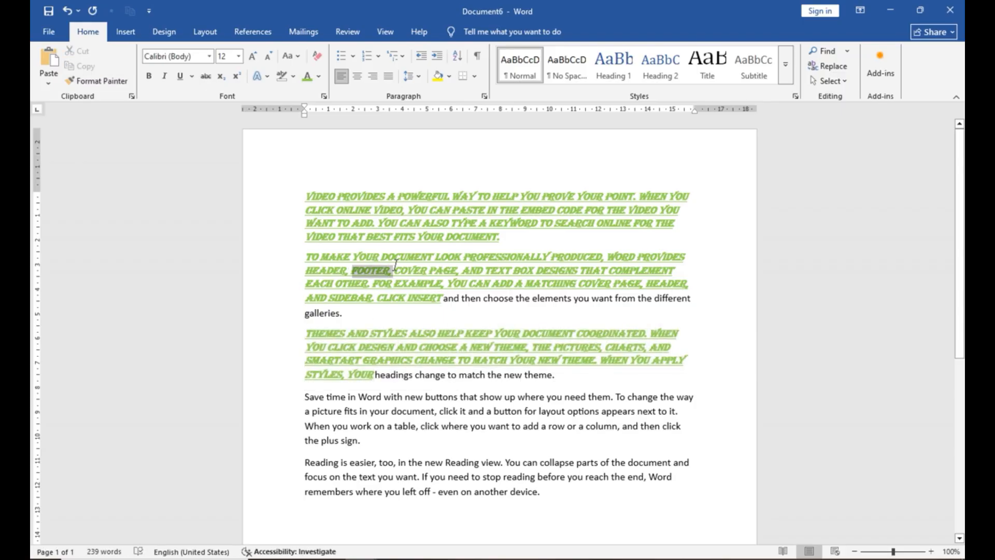
{"action": "left_click", "coordinate": [83, 80]}
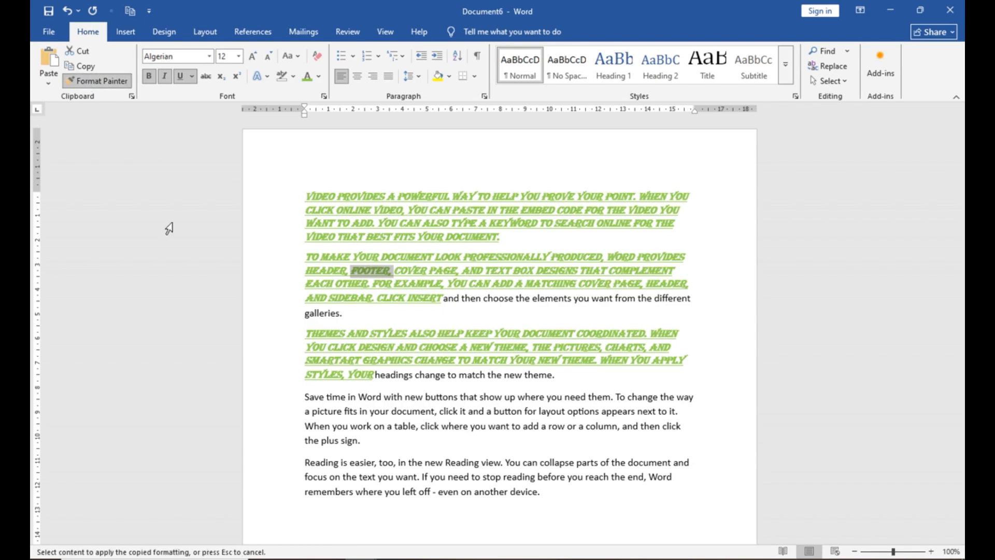
{"action": "left_click_drag", "start_coordinate": [305, 461], "coordinate": [450, 479]}
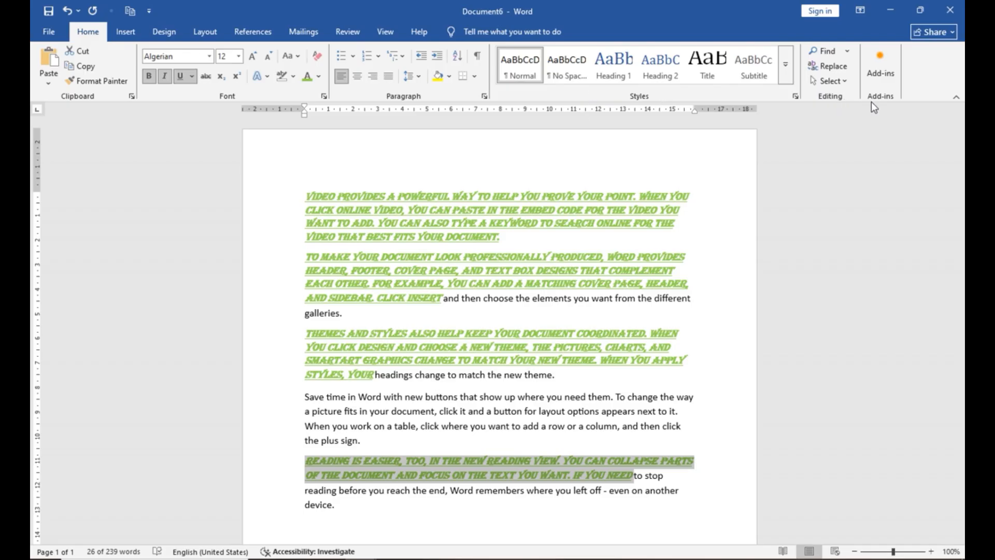
{"action": "left_click", "coordinate": [132, 35]}
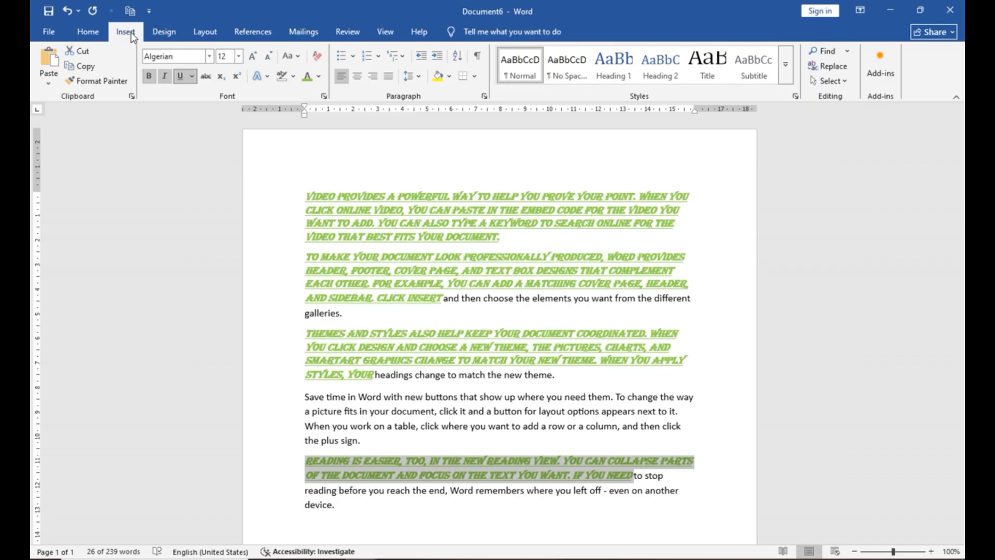
{"action": "left_click", "coordinate": [86, 32]}
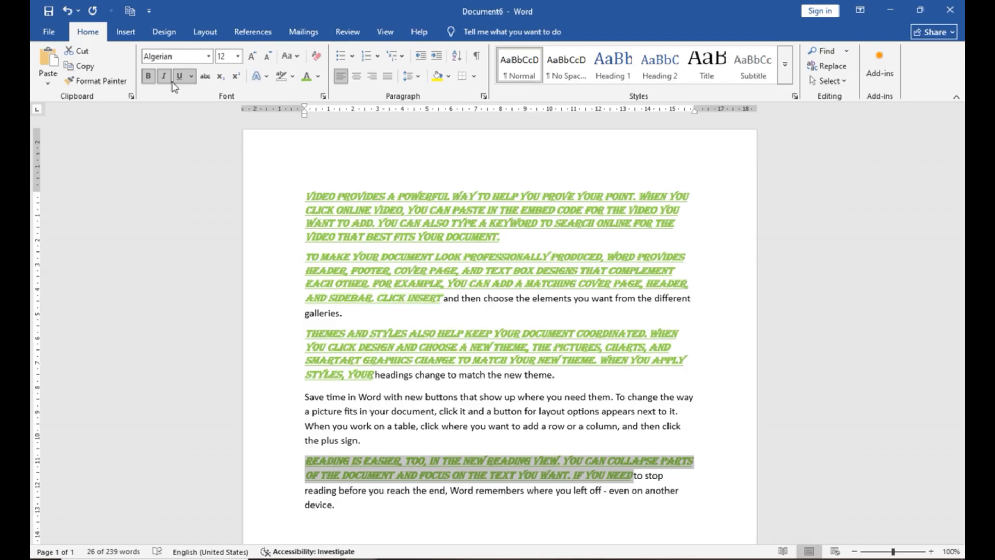
{"action": "left_click", "coordinate": [428, 244]}
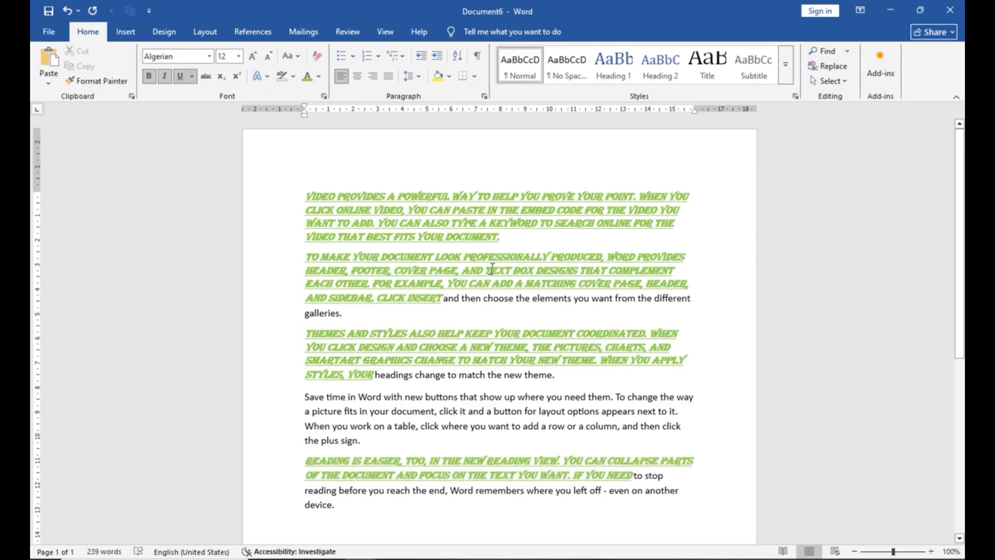
{"action": "scroll", "coordinate": [502, 276], "scroll_direction": "down", "scroll_amount": 2}
{"action": "scroll", "coordinate": [502, 277], "scroll_direction": "up", "scroll_amount": 2}
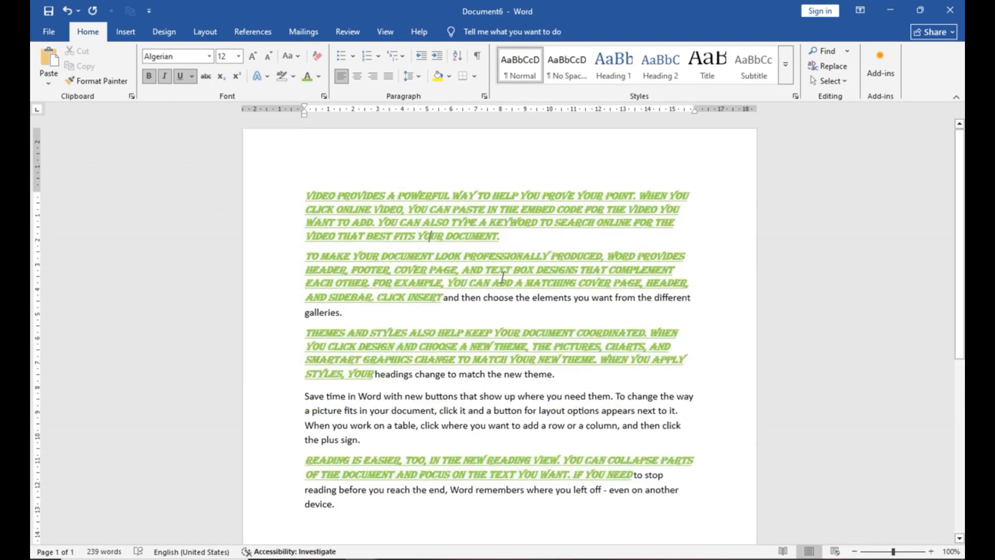
{"action": "scroll", "coordinate": [503, 277], "scroll_direction": "down", "scroll_amount": 1}
{"action": "scroll", "coordinate": [503, 277], "scroll_direction": "up", "scroll_amount": 2}
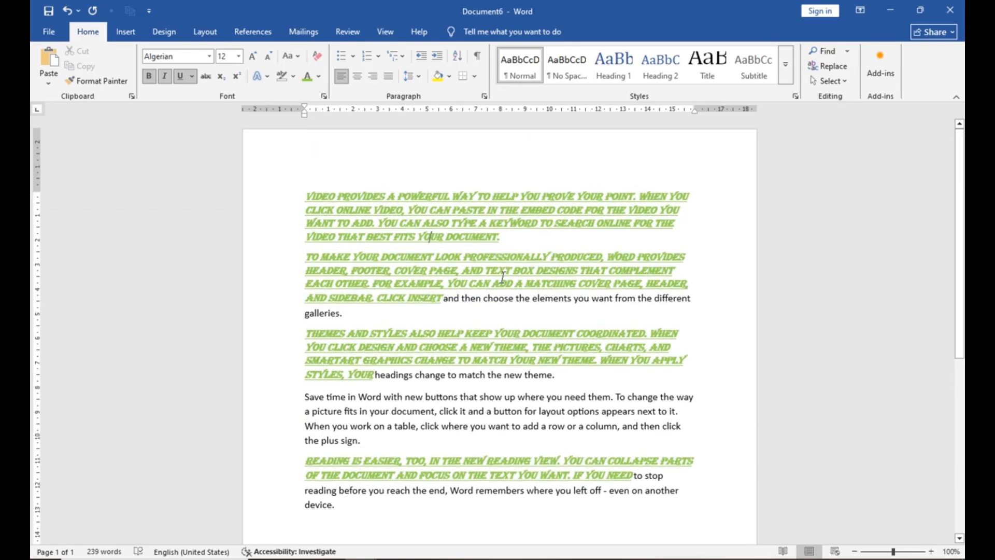
{"action": "scroll", "coordinate": [503, 278], "scroll_direction": "down", "scroll_amount": 2}
{"action": "scroll", "coordinate": [503, 277], "scroll_direction": "up", "scroll_amount": 1}
{"action": "scroll", "coordinate": [503, 278], "scroll_direction": "down", "scroll_amount": 1}
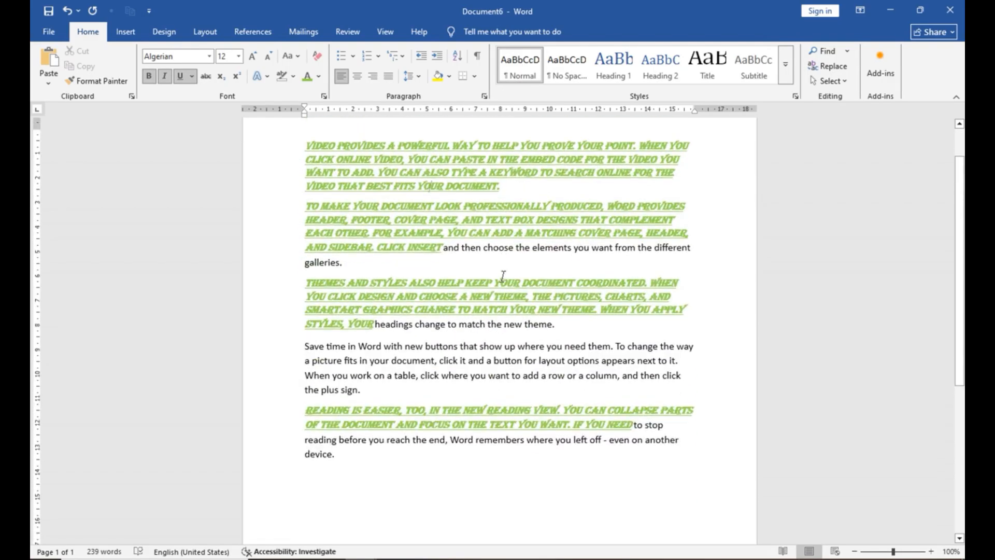
{"action": "scroll", "coordinate": [502, 276], "scroll_direction": "up", "scroll_amount": 2}
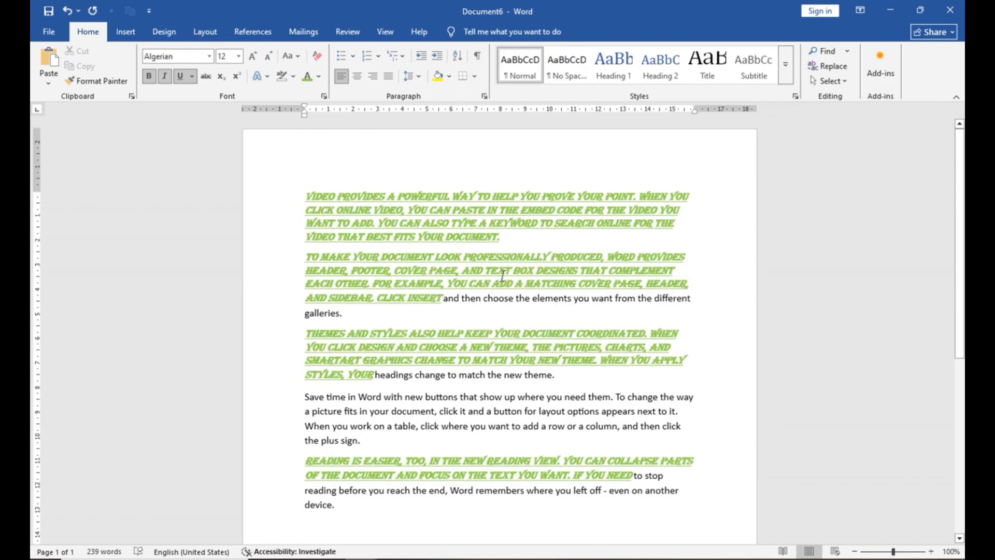